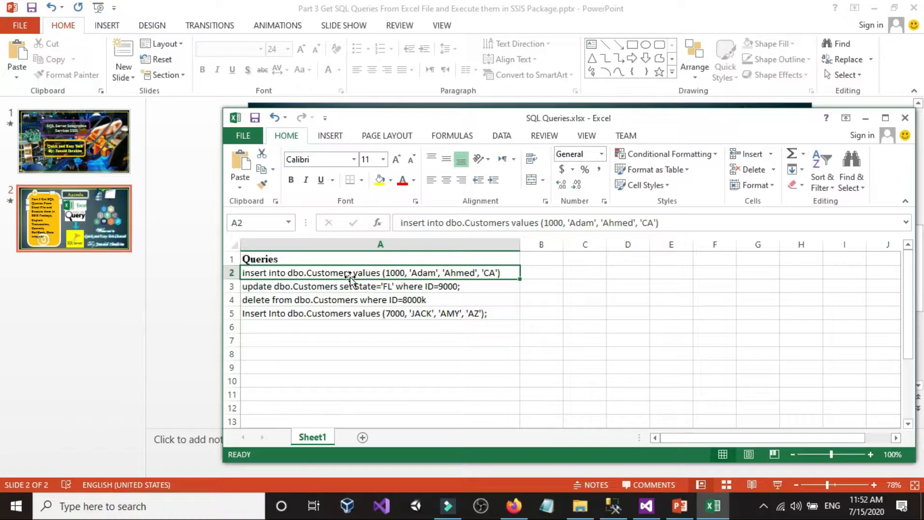
# Review the SQL queries in cells A2 to A5 of the workbook, and close it with its changes saved
pyautogui.click(345, 288)
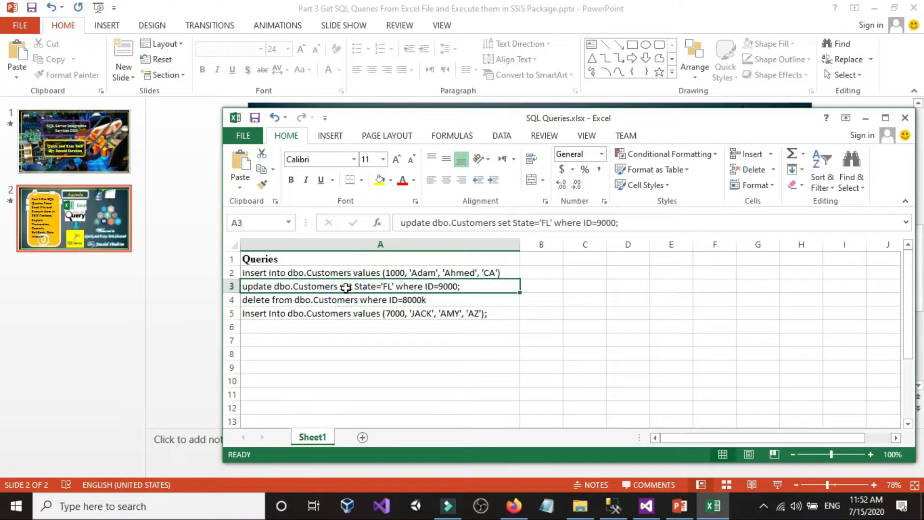
pyautogui.click(434, 300)
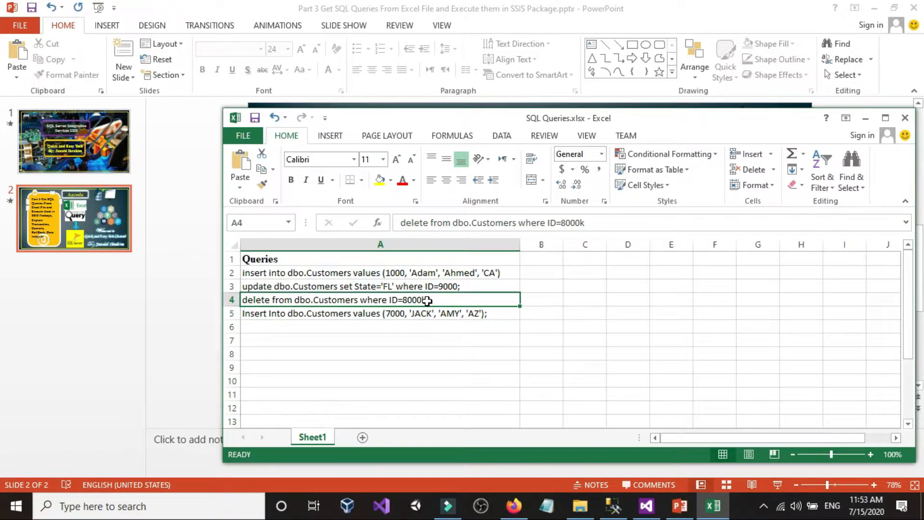
pyautogui.click(291, 317)
pyautogui.click(377, 286)
pyautogui.click(374, 273)
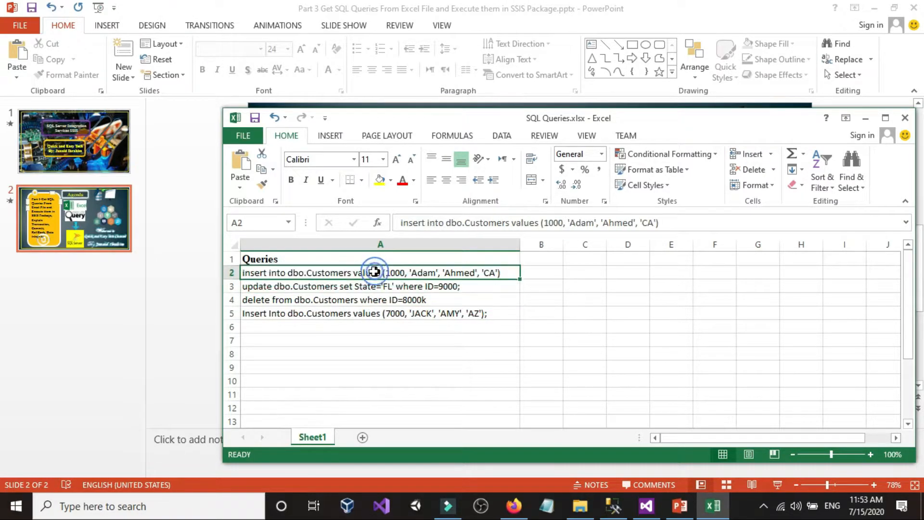
pyautogui.click(331, 314)
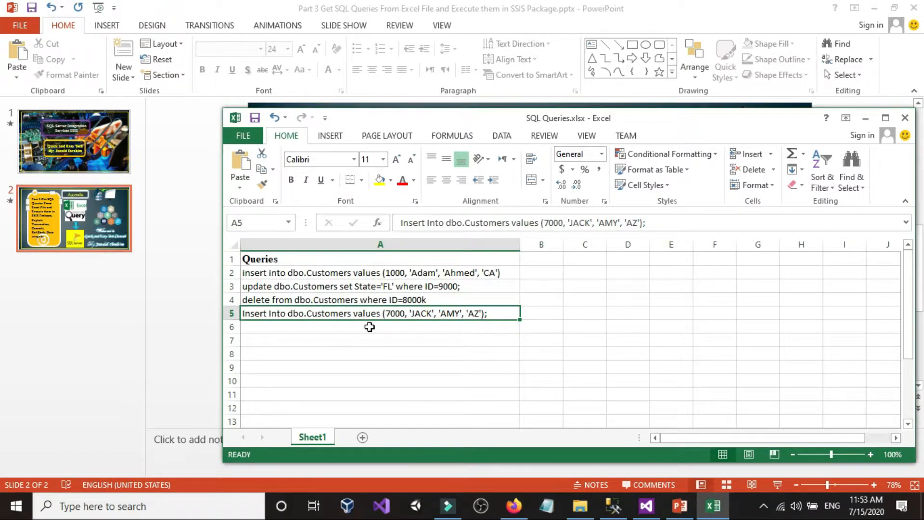
pyautogui.click(906, 118)
pyautogui.click(420, 265)
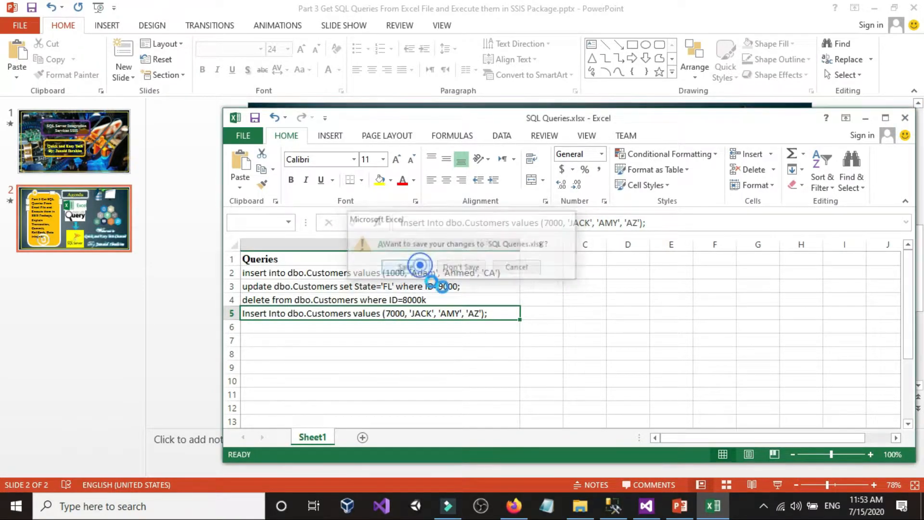
# Switch to SQL Server Management Studio and run only the select * from dbo.Customers statement
pyautogui.click(613, 506)
pyautogui.moveTo(640, 510)
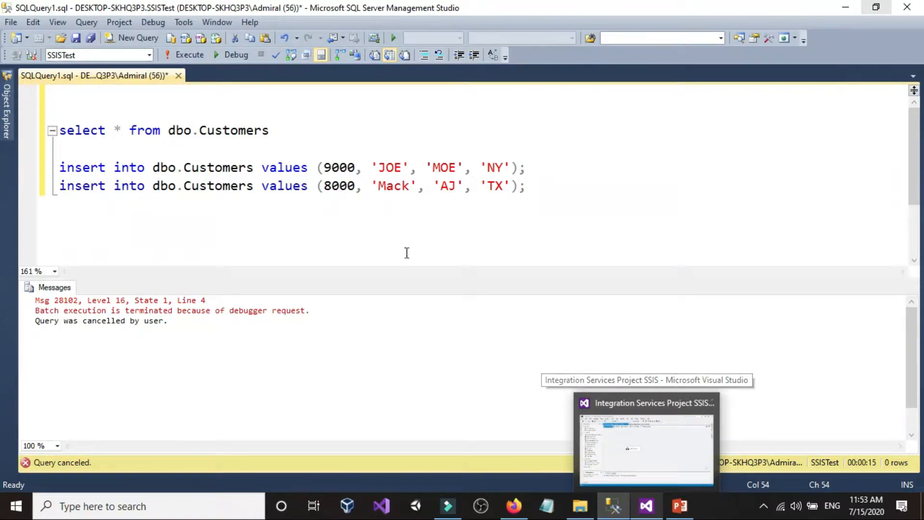
pyautogui.moveTo(615, 184); pyautogui.dragTo(59, 167)
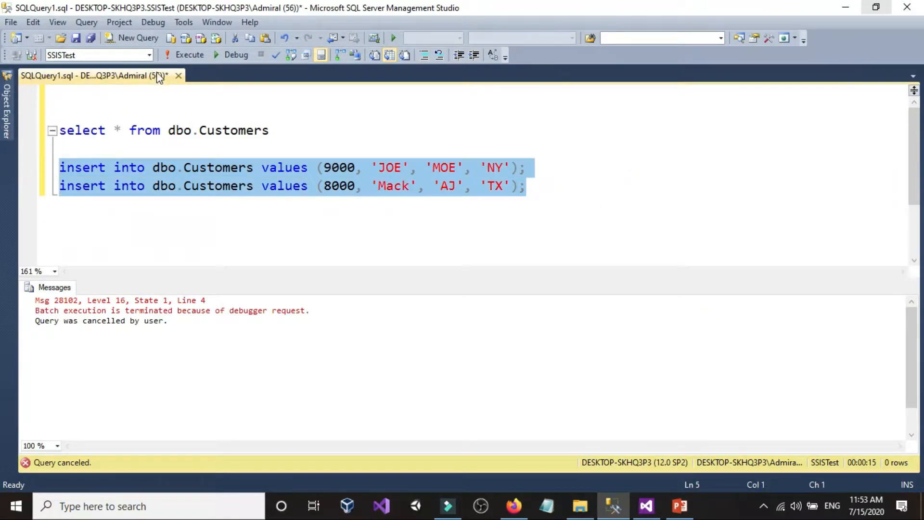
pyautogui.moveTo(303, 132); pyautogui.dragTo(7, 128)
pyautogui.click(197, 53)
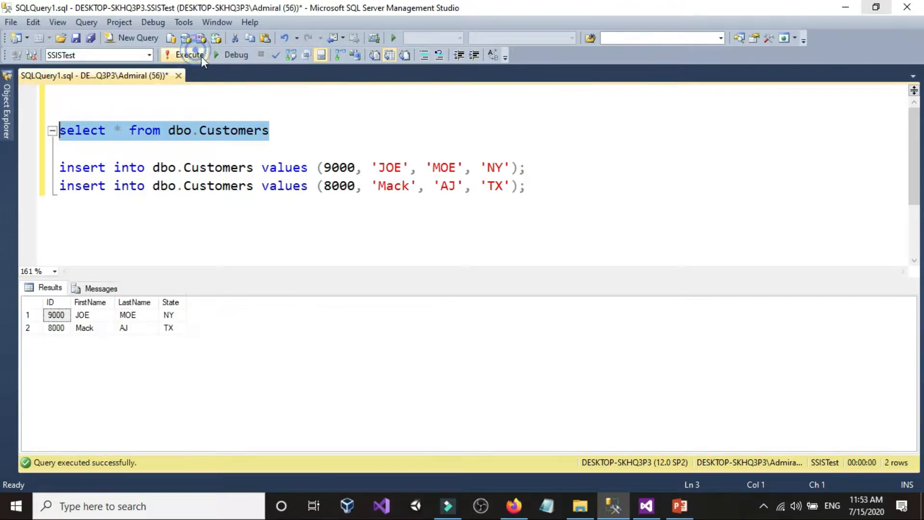
pyautogui.click(330, 136)
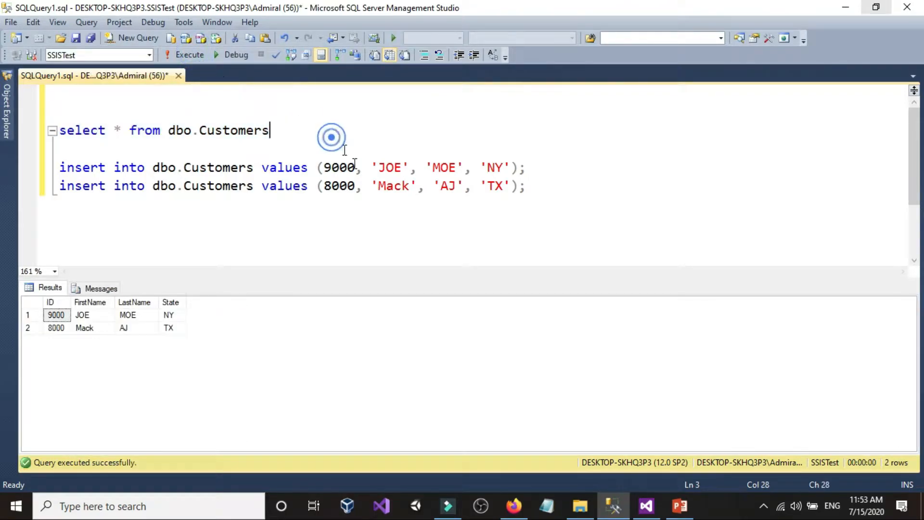
# Switch to Visual Studio and add a new SSIS package to the Integration Services Project SSIS
pyautogui.click(647, 507)
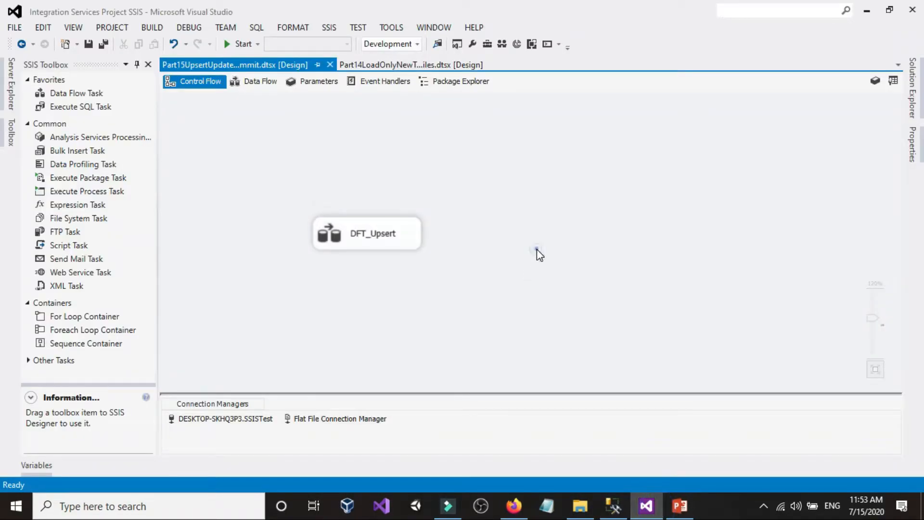
pyautogui.click(912, 88)
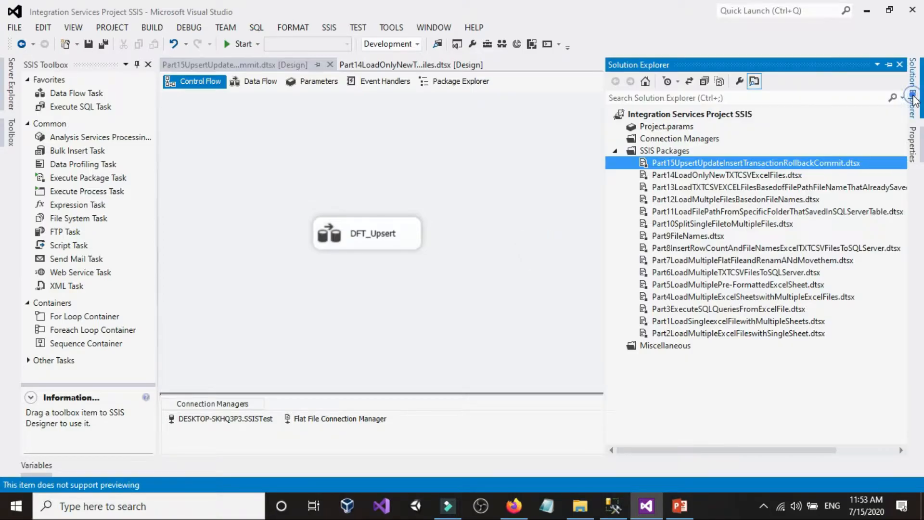
pyautogui.rightClick(661, 154)
pyautogui.click(671, 160)
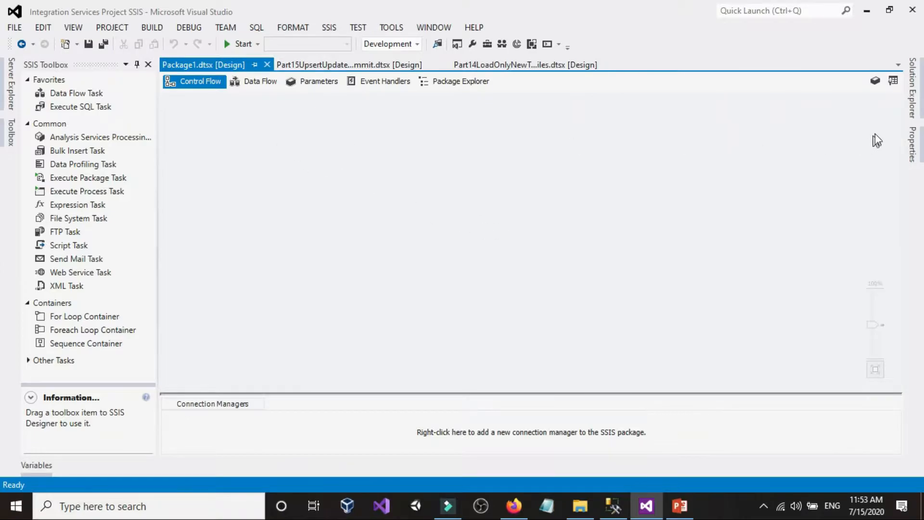
# Rename the new package as Part3LoadQueriesFromExcel.dtsx
pyautogui.click(911, 107)
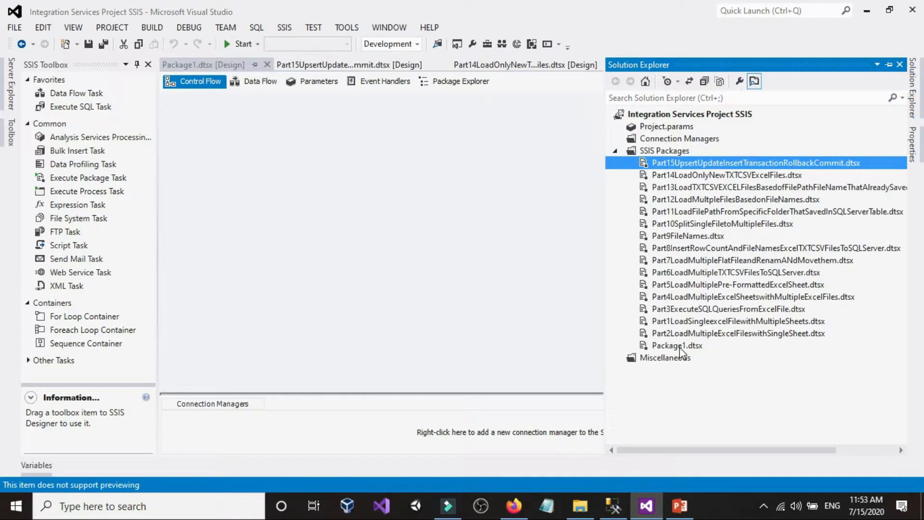
pyautogui.click(682, 346)
pyautogui.click(686, 345)
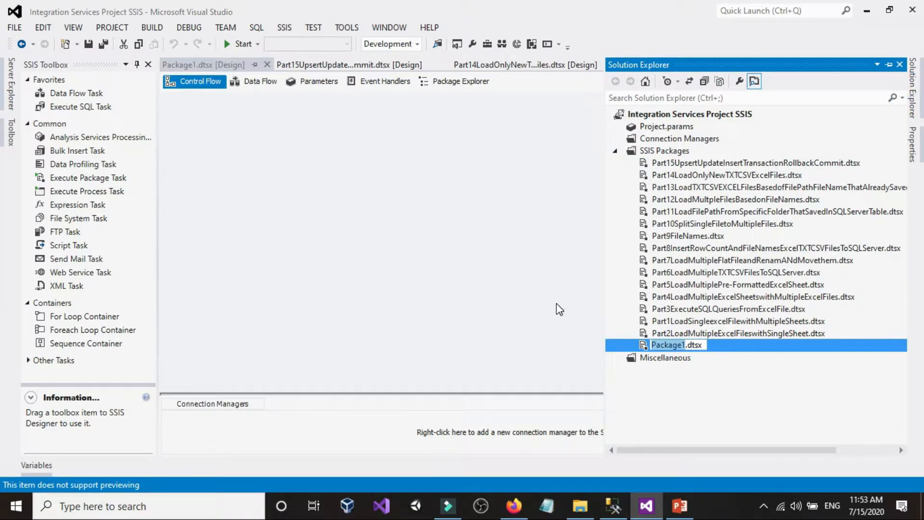
pyautogui.write('Part')
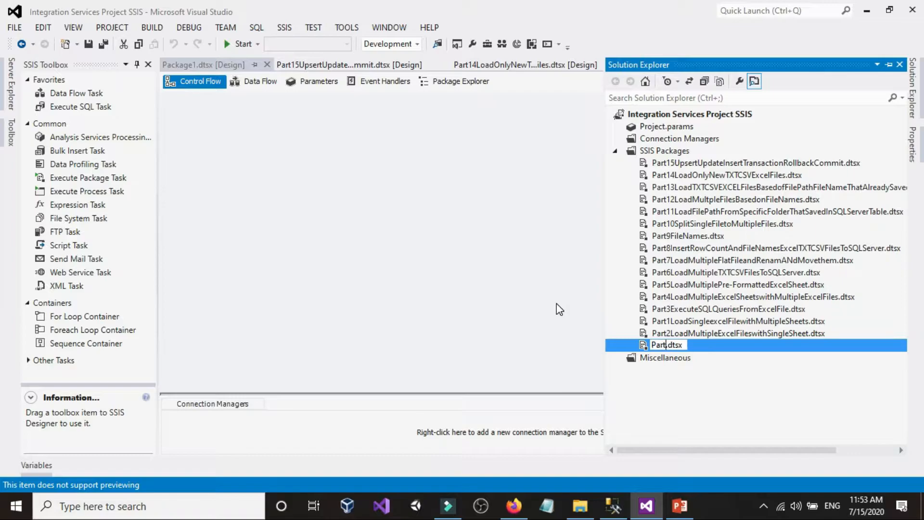
pyautogui.write('3LoadQueries')
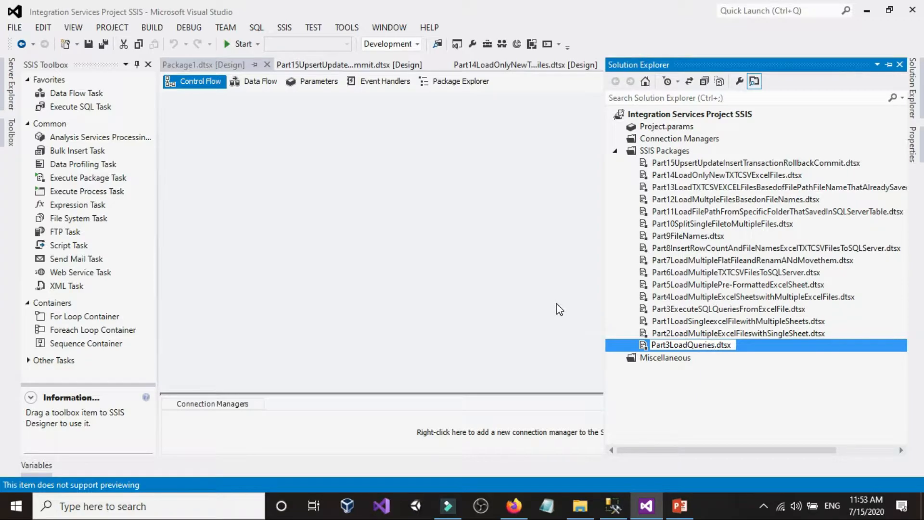
pyautogui.write('FromExcel')
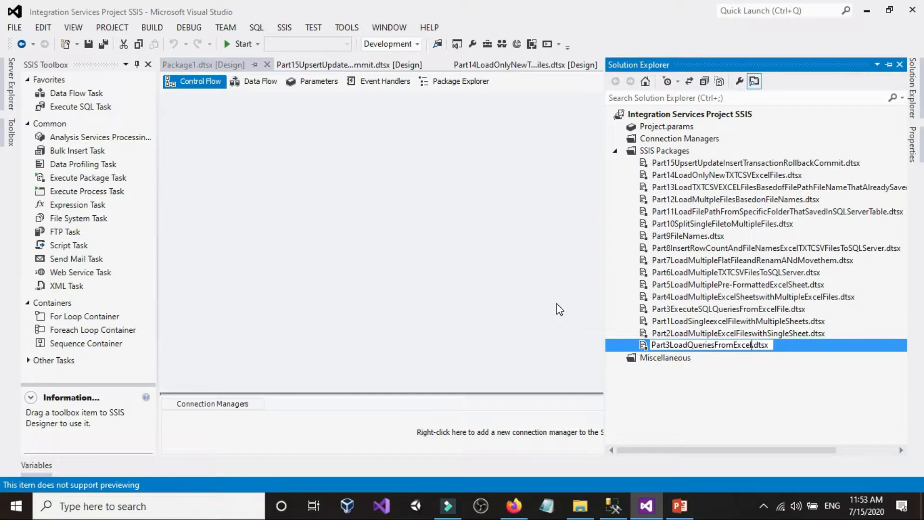
pyautogui.click(556, 303)
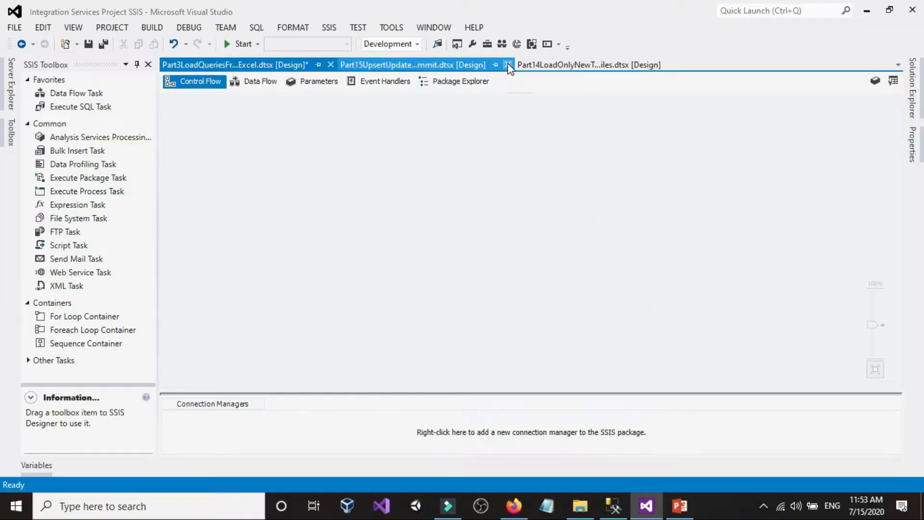
# Close the open Part15 and Part14 package designers, leaving only the Part3 package open
pyautogui.click(501, 65)
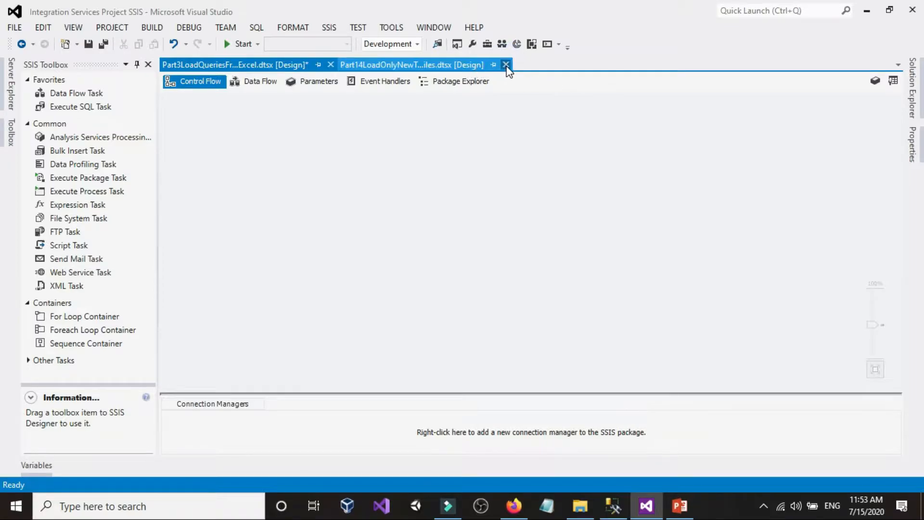
pyautogui.click(505, 65)
pyautogui.click(351, 200)
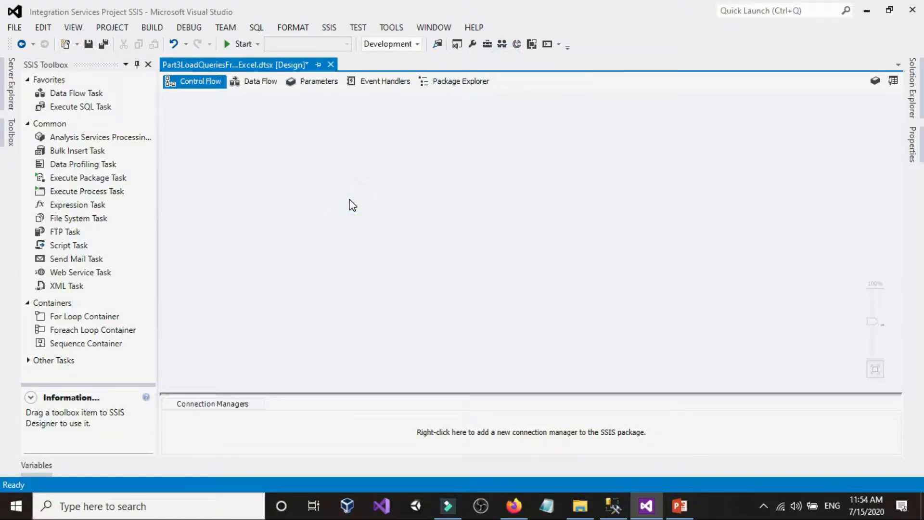
# Review SQL Queries.xlsx in the Customers_Queries folder and the dbo.Customers query results in SQL Server Management Studio
pyautogui.click(580, 505)
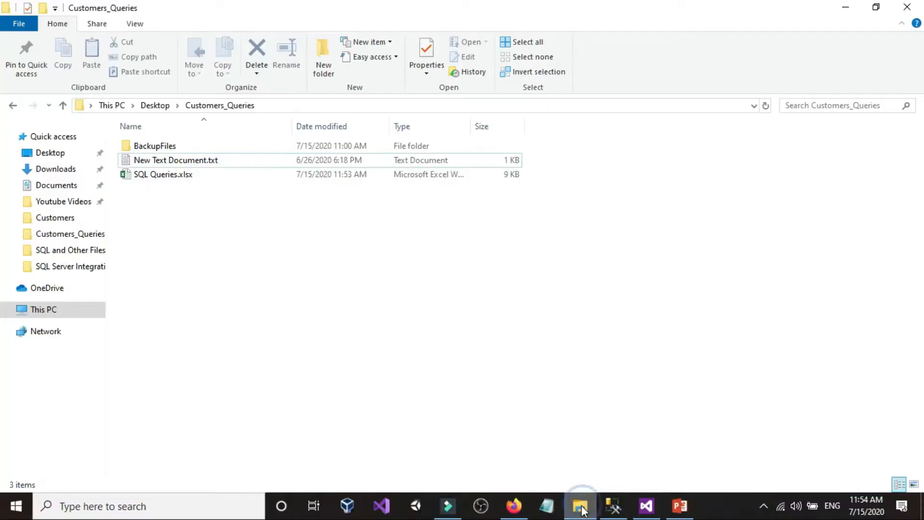
pyautogui.doubleClick(177, 177)
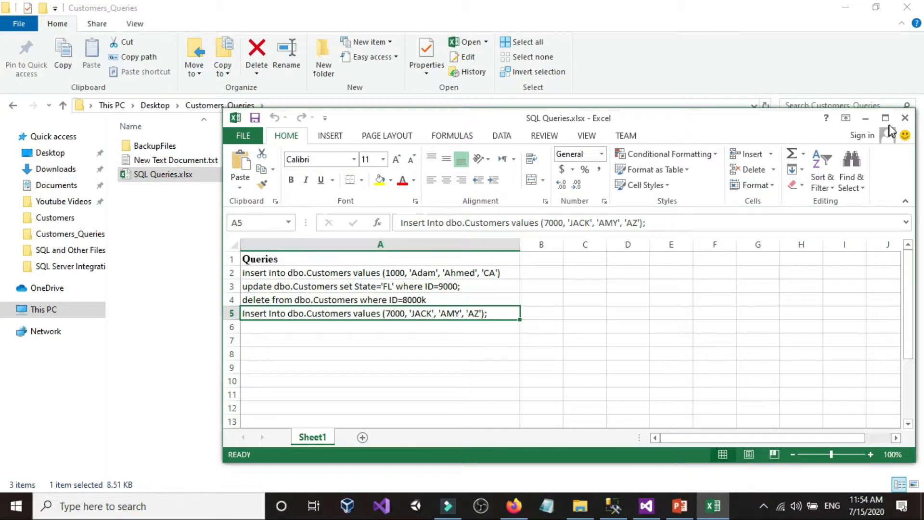
pyautogui.click(905, 117)
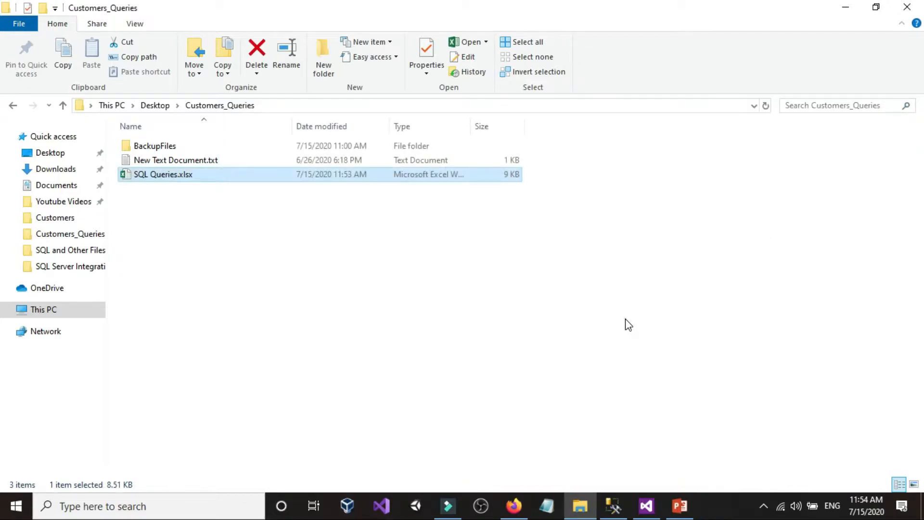
pyautogui.doubleClick(176, 175)
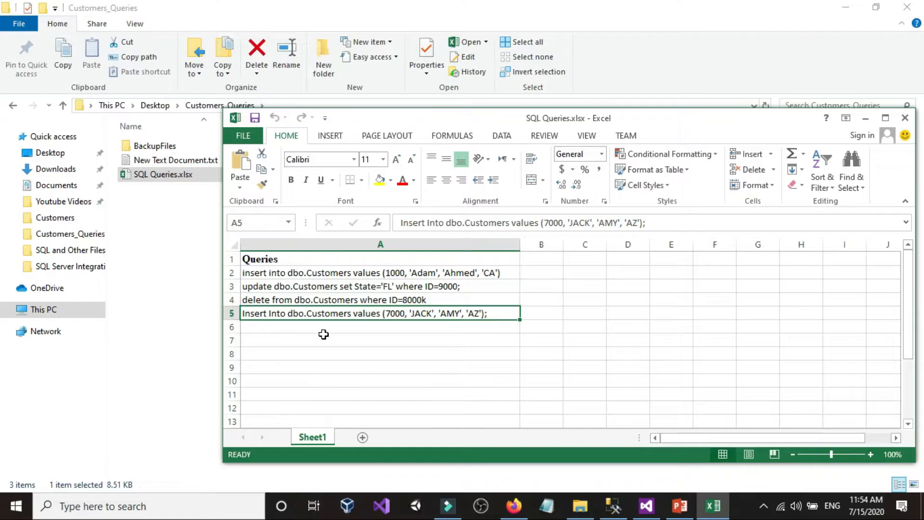
pyautogui.click(905, 118)
pyautogui.click(613, 506)
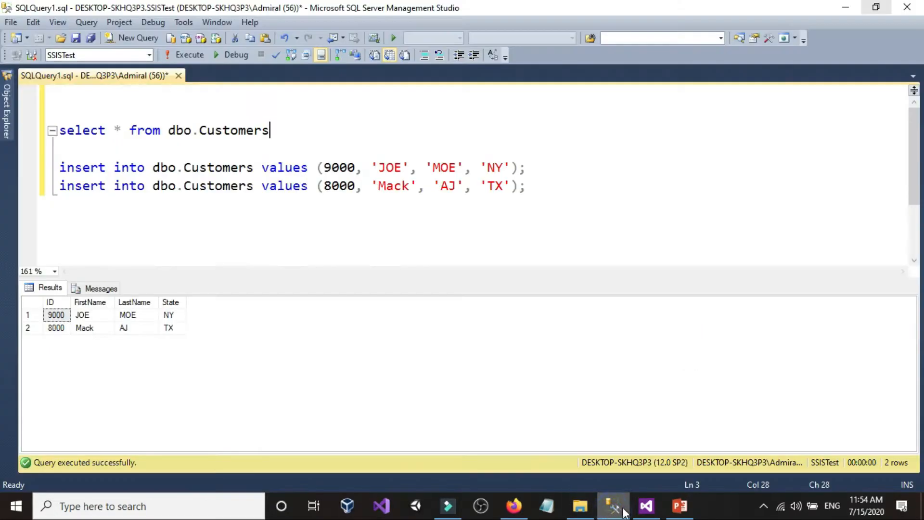
# Switch back to Visual Studio, add a Data Flow Task to the control flow and open its data flow
pyautogui.click(650, 507)
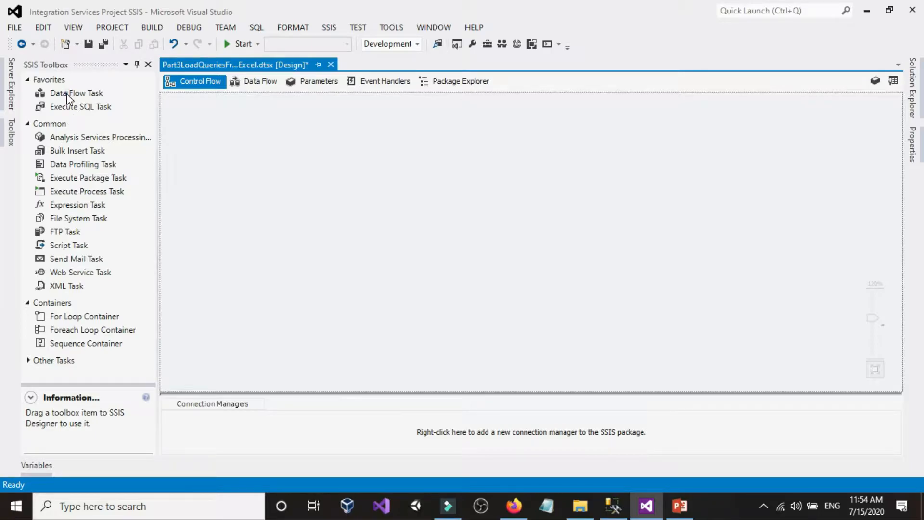
pyautogui.moveTo(67, 95); pyautogui.dragTo(296, 160)
pyautogui.doubleClick(348, 176)
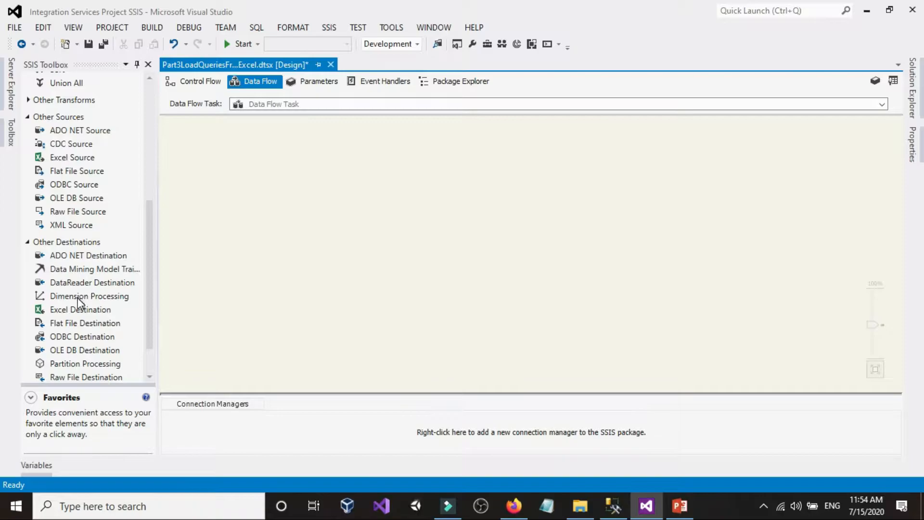
pyautogui.scroll(4, 77, 313)
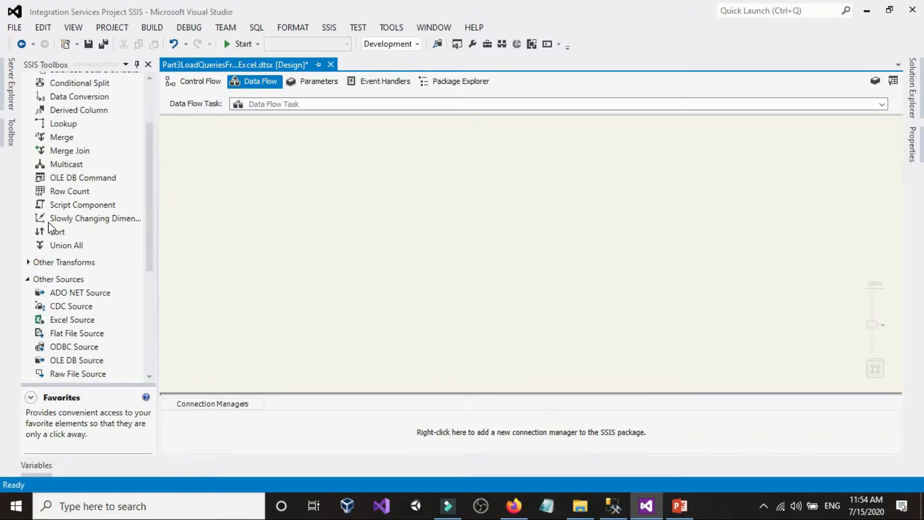
pyautogui.scroll(2, 67, 285)
pyautogui.scroll(-6, 70, 289)
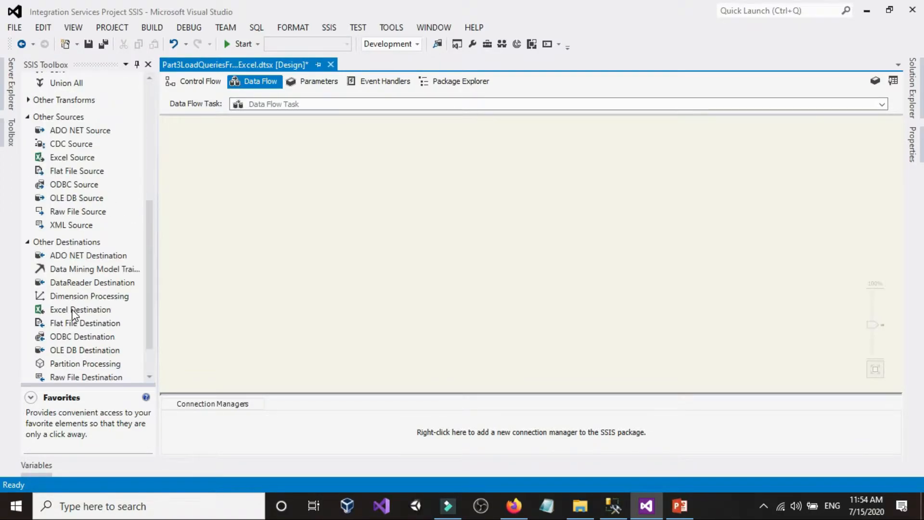
pyautogui.moveTo(65, 161); pyautogui.dragTo(268, 150)
pyautogui.moveTo(72, 350); pyautogui.dragTo(398, 328)
pyautogui.click(350, 319)
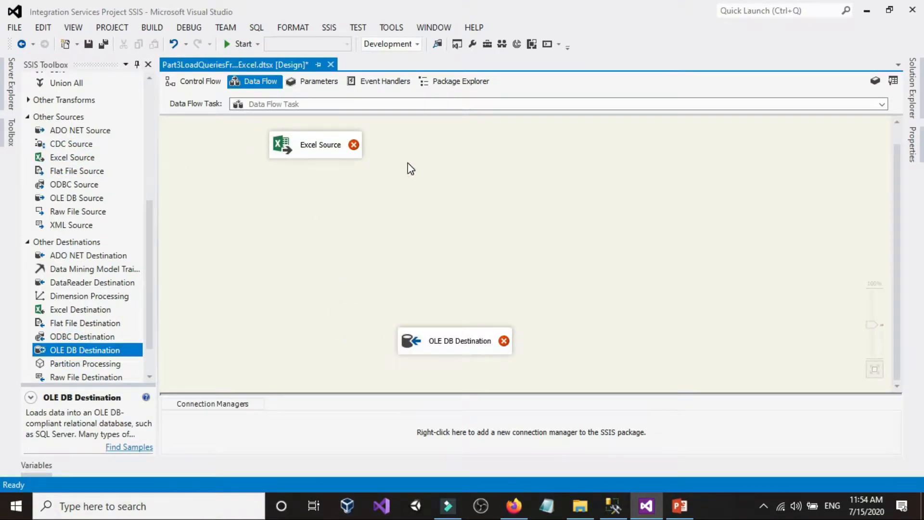
pyautogui.click(338, 143)
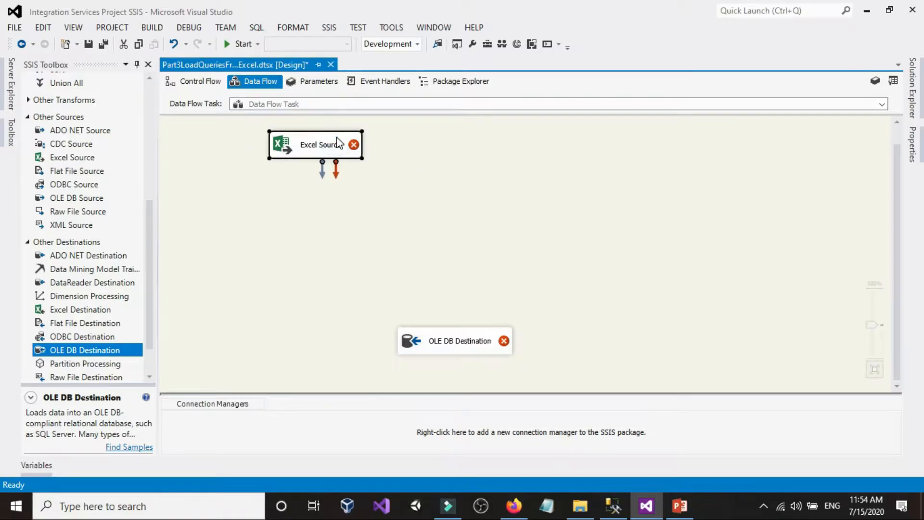
pyautogui.press('Delete')
pyautogui.click(493, 346)
pyautogui.press('Delete')
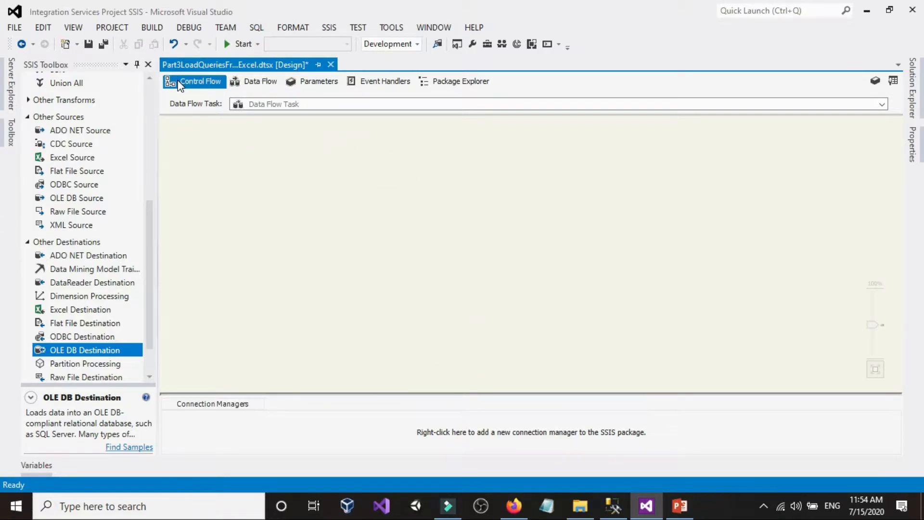
# Return to the control flow and enlarge the Data Flow Task's box on the design surface
pyautogui.click(179, 81)
pyautogui.click(293, 206)
pyautogui.click(334, 190)
pyautogui.moveTo(314, 202); pyautogui.dragTo(277, 229)
pyautogui.click(493, 190)
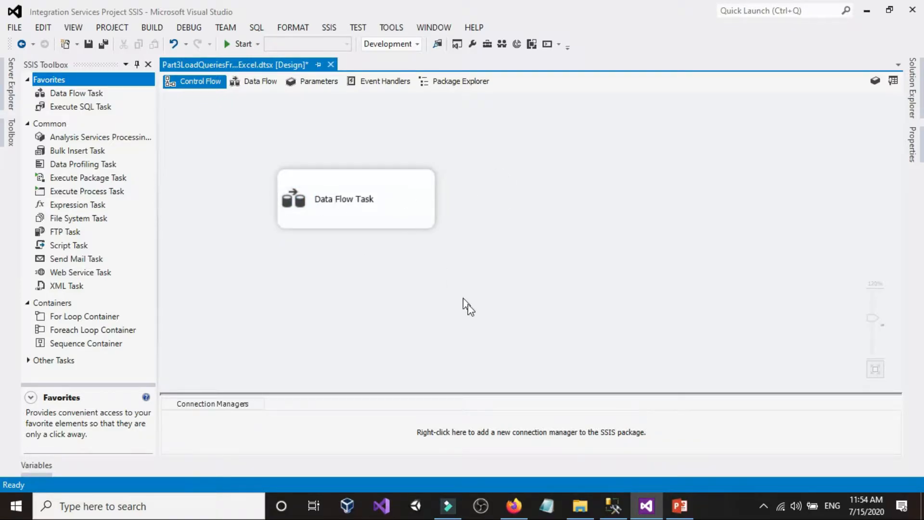
# Look at the Customers_Queries folder in File Explorer and return to the package in Visual Studio
pyautogui.click(580, 506)
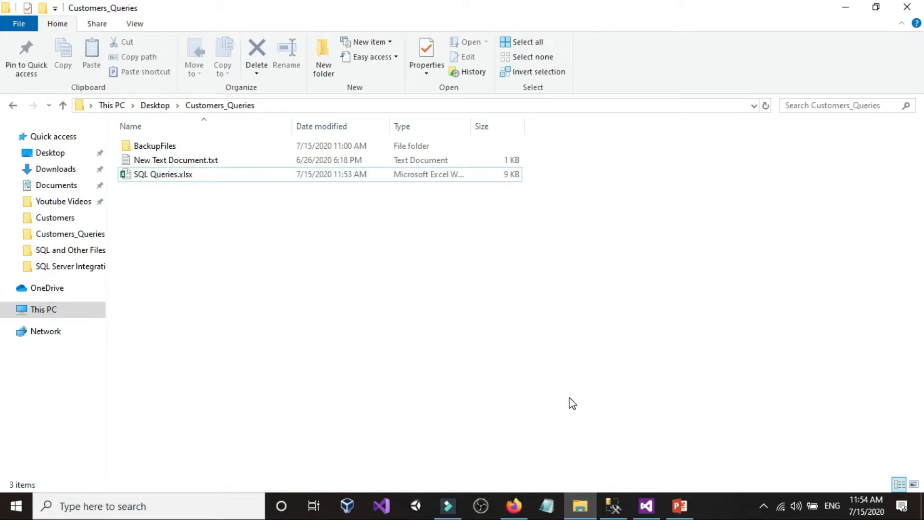
pyautogui.click(647, 506)
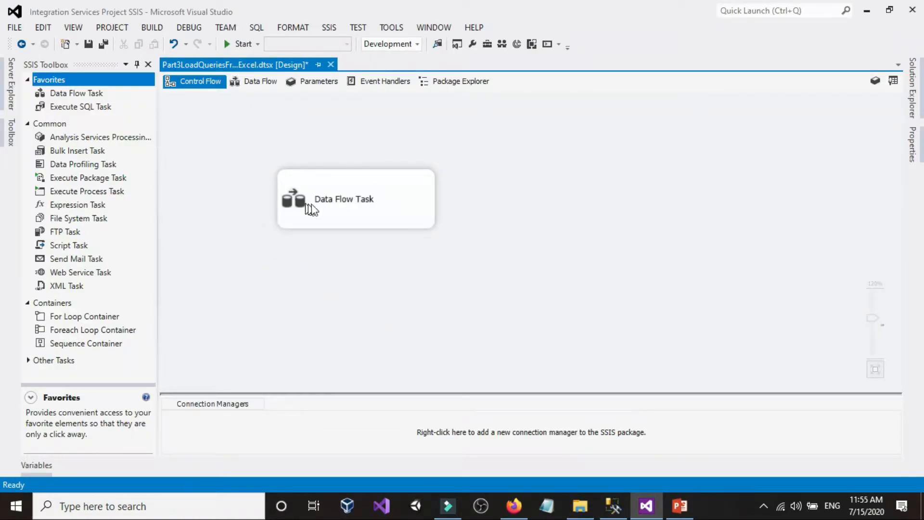
# Open the Data Flow Task's data flow and place an Excel Source in the upper part of the design surface
pyautogui.moveTo(349, 193); pyautogui.dragTo(343, 168)
pyautogui.click(324, 212)
pyautogui.doubleClick(334, 174)
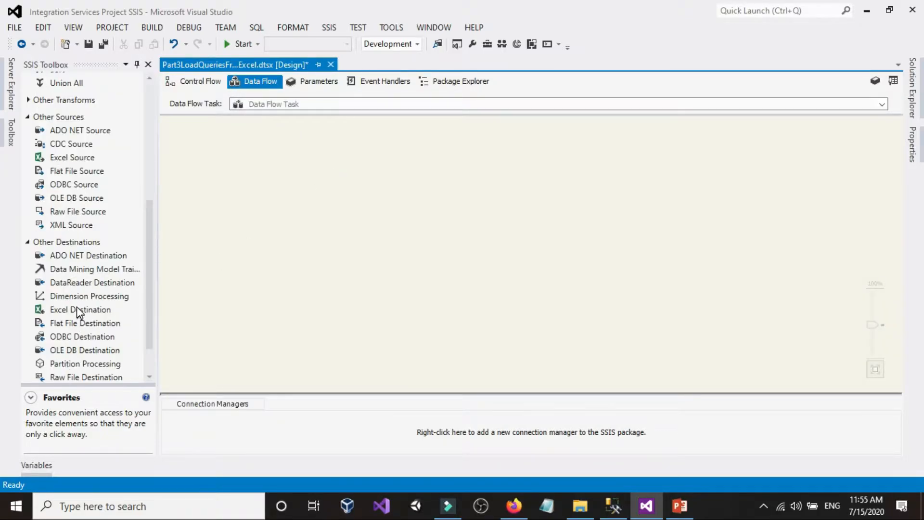
pyautogui.scroll(2, 80, 311)
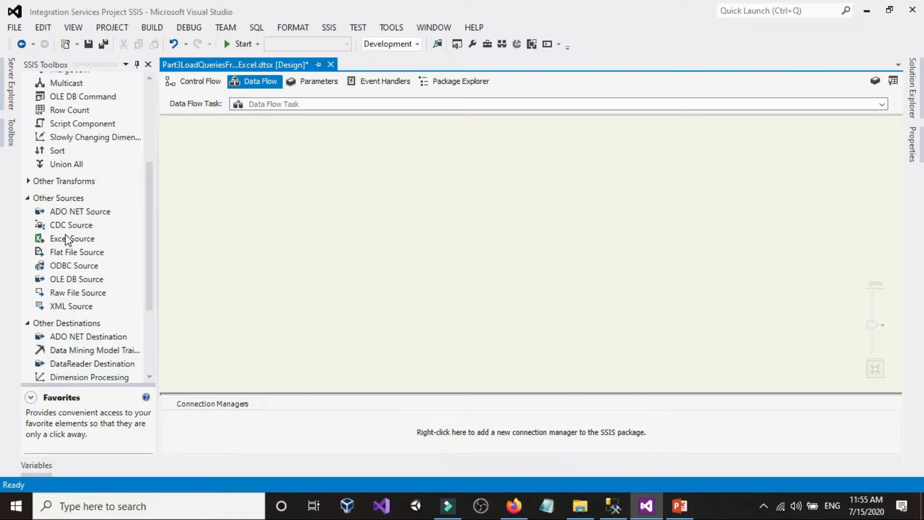
pyautogui.moveTo(62, 241); pyautogui.dragTo(320, 199)
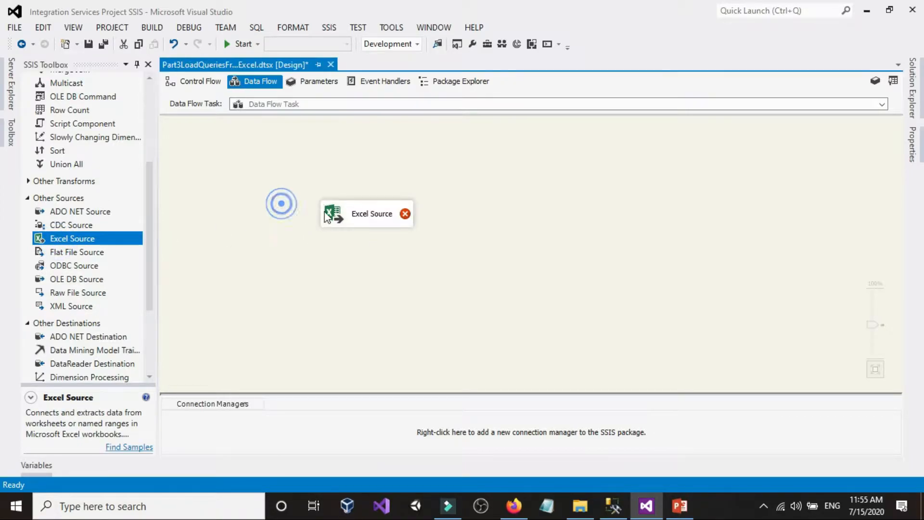
pyautogui.click(264, 203)
pyautogui.scroll(1, 266, 208)
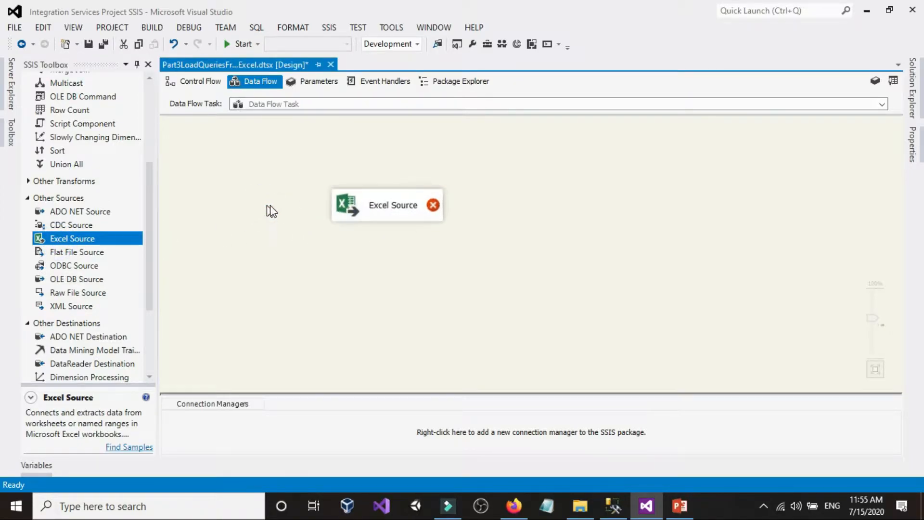
pyautogui.moveTo(360, 205); pyautogui.dragTo(319, 186)
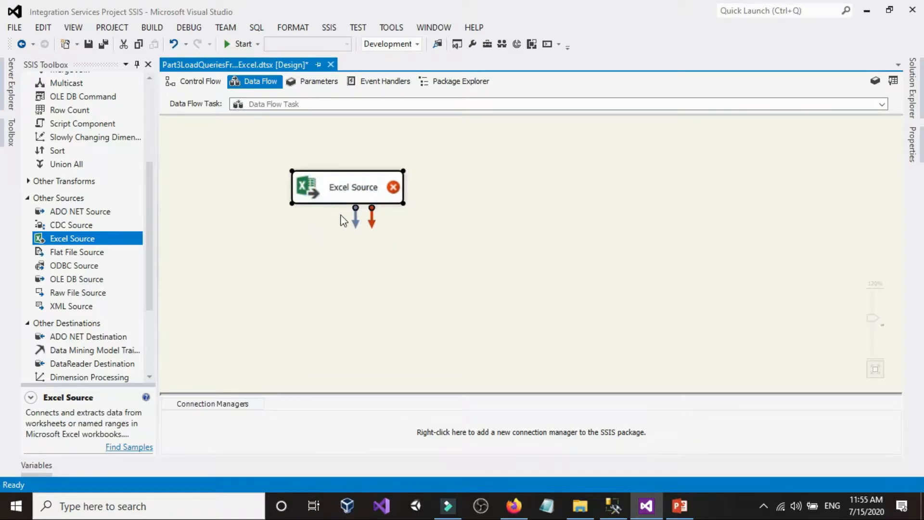
pyautogui.click(247, 201)
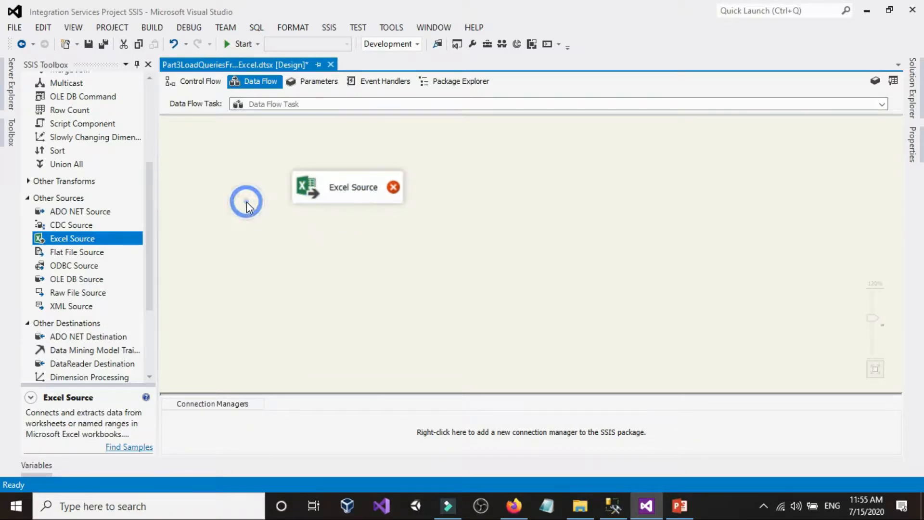
# Add a Recordset Destination below the Excel Source and connect the source's data output to it
pyautogui.scroll(-3, 97, 354)
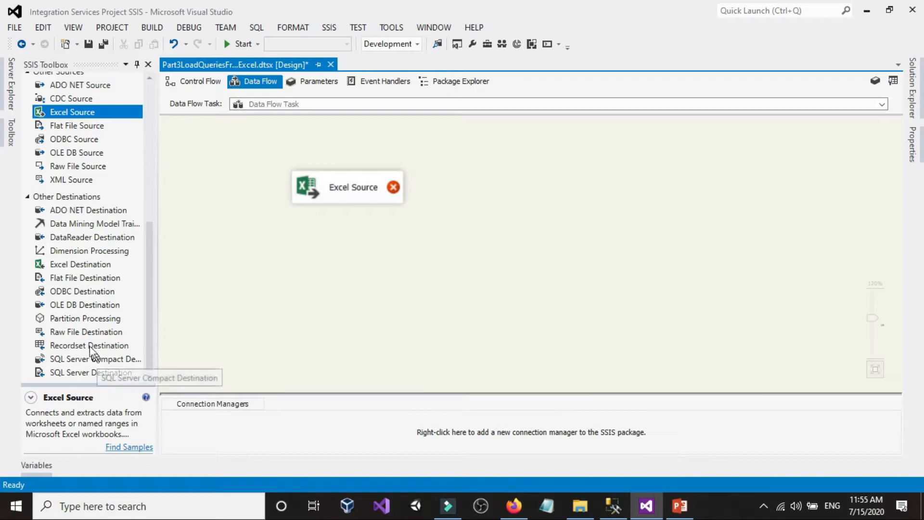
pyautogui.scroll(6, 90, 358)
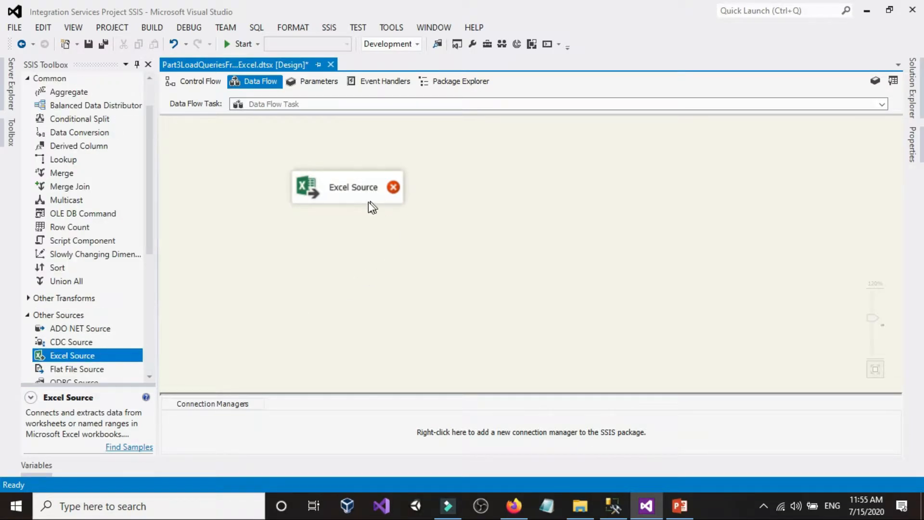
pyautogui.scroll(-6, 96, 268)
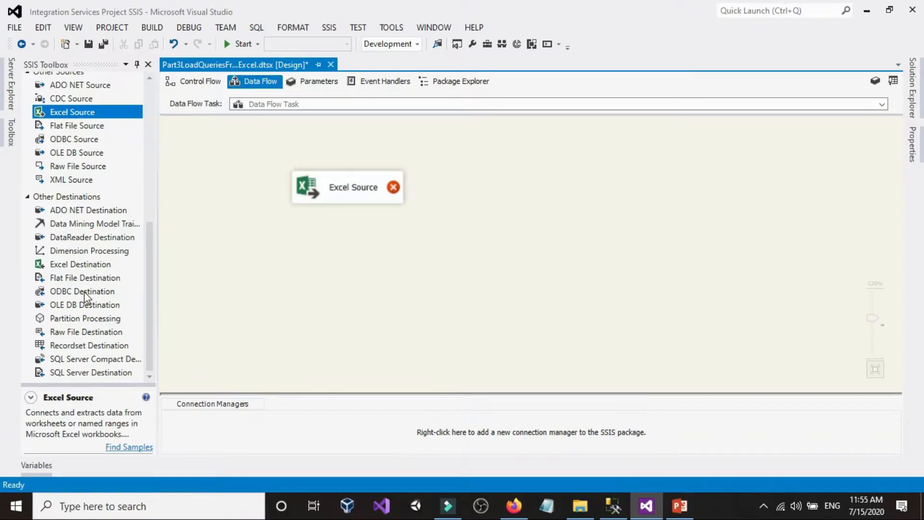
pyautogui.scroll(2, 86, 296)
pyautogui.scroll(2, 76, 255)
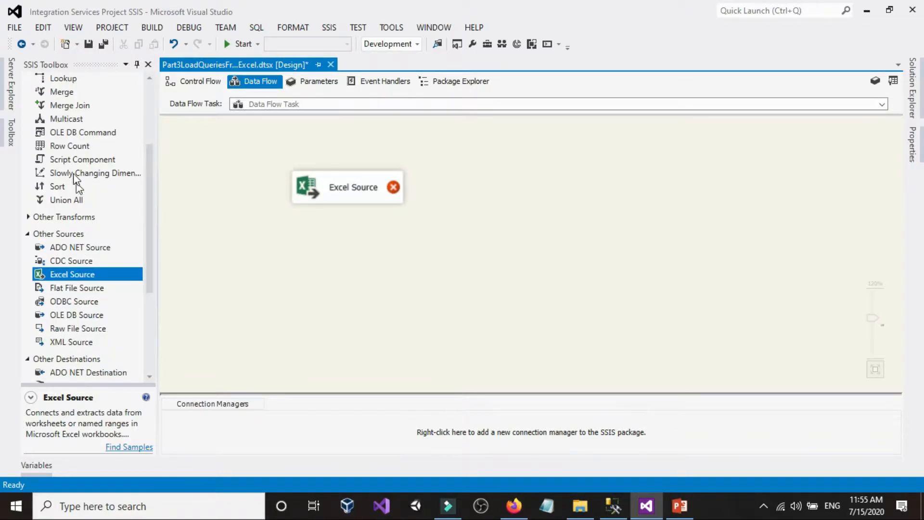
pyautogui.scroll(2, 91, 220)
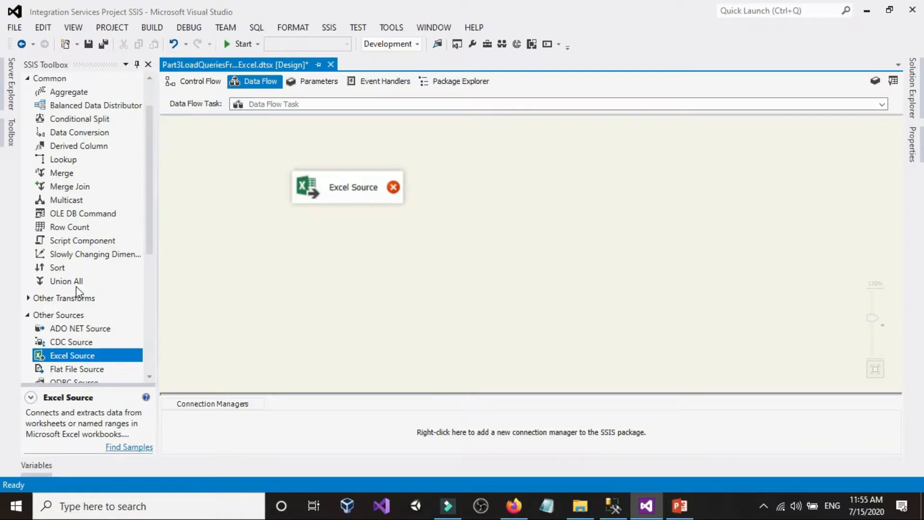
pyautogui.scroll(-6, 77, 289)
pyautogui.moveTo(82, 345); pyautogui.dragTo(322, 283)
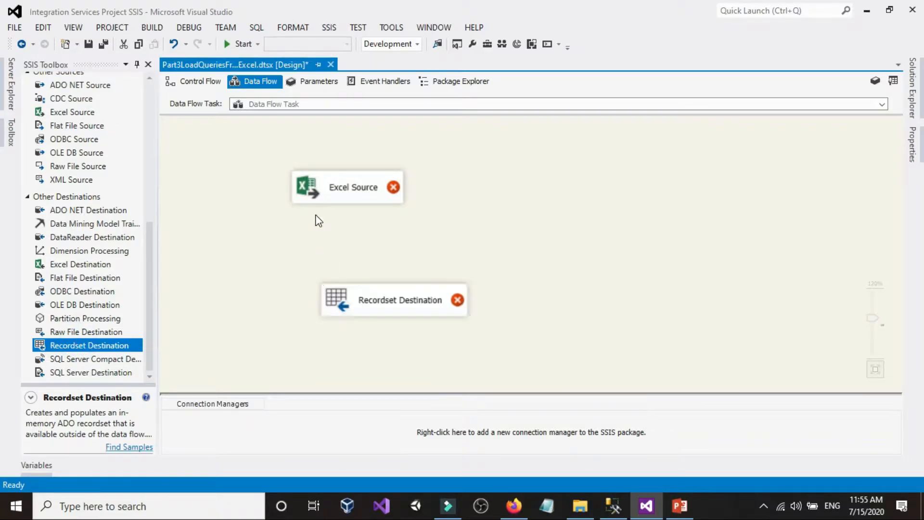
pyautogui.moveTo(374, 306); pyautogui.dragTo(359, 297)
pyautogui.click(351, 185)
pyautogui.moveTo(353, 215); pyautogui.dragTo(361, 291)
# Start a new Excel connection manager for the Excel Source and browse for its Excel file
pyautogui.doubleClick(343, 188)
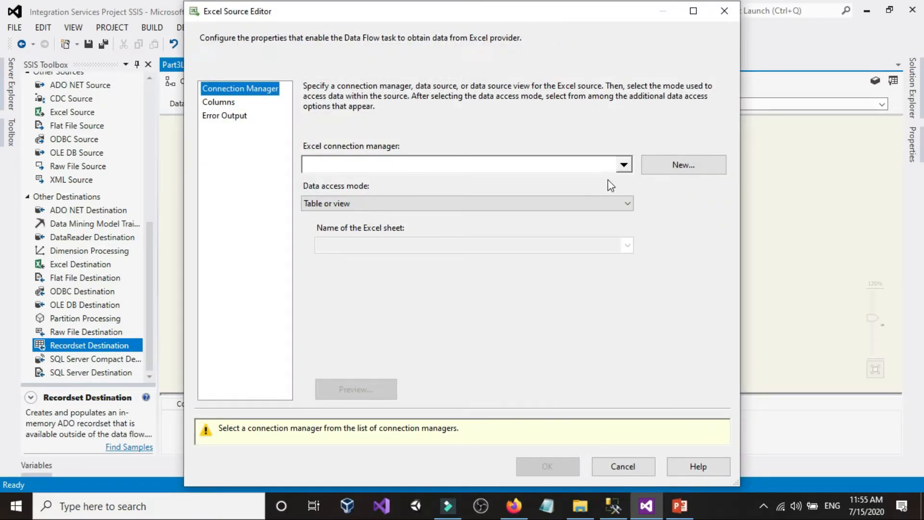
pyautogui.click(686, 166)
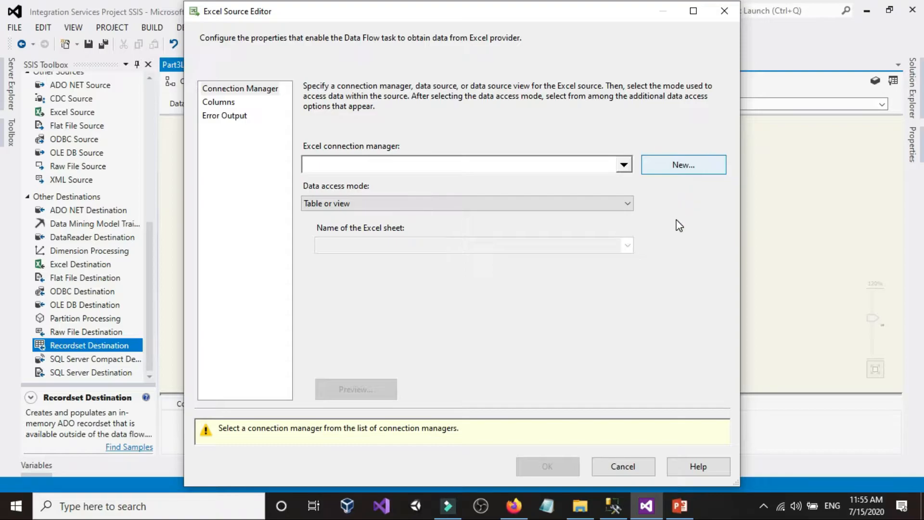
pyautogui.click(647, 206)
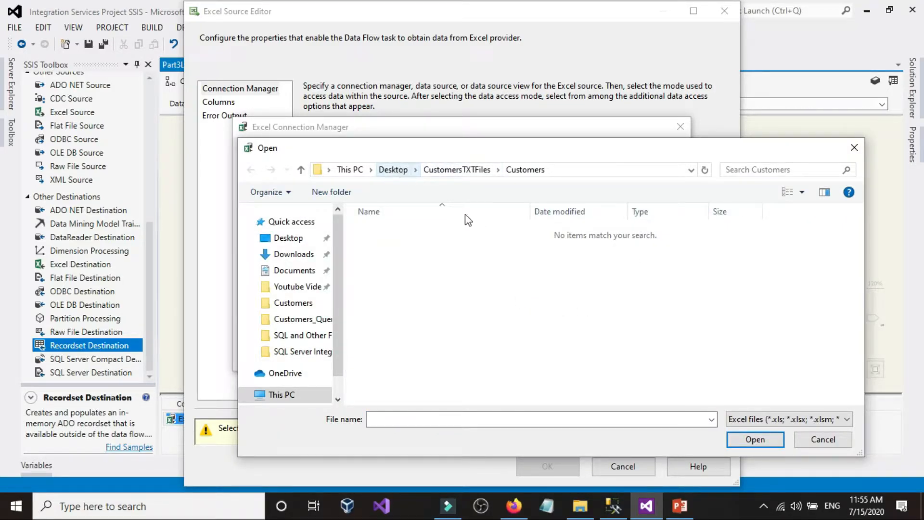
# Switch to File Explorer, copy the path of the Customers_Queries folder and return to Visual Studio
pyautogui.click(580, 505)
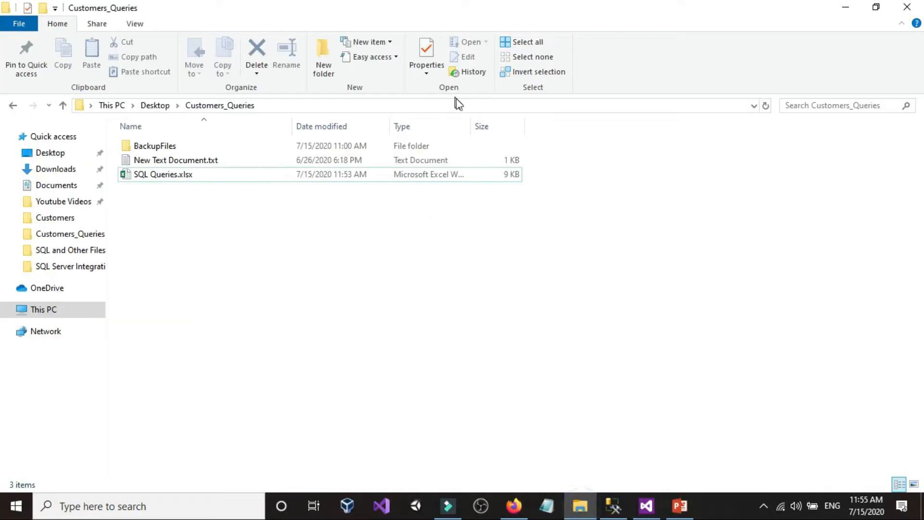
pyautogui.click(471, 107)
pyautogui.rightClick(471, 107)
pyautogui.click(504, 148)
pyautogui.click(676, 376)
pyautogui.click(646, 506)
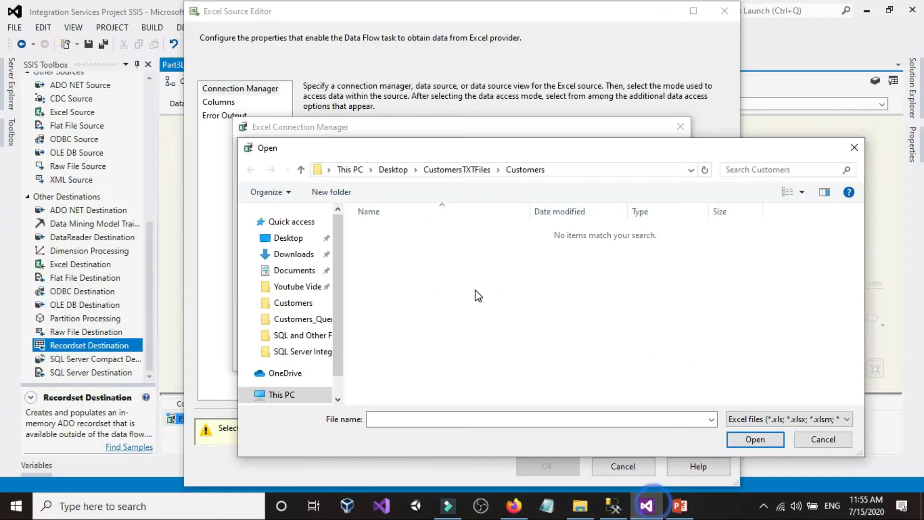
# Go to the copied Customers_Queries path in the file dialog and choose SQL Queries.xlsx for the connection
pyautogui.click(570, 172)
pyautogui.rightClick(574, 168)
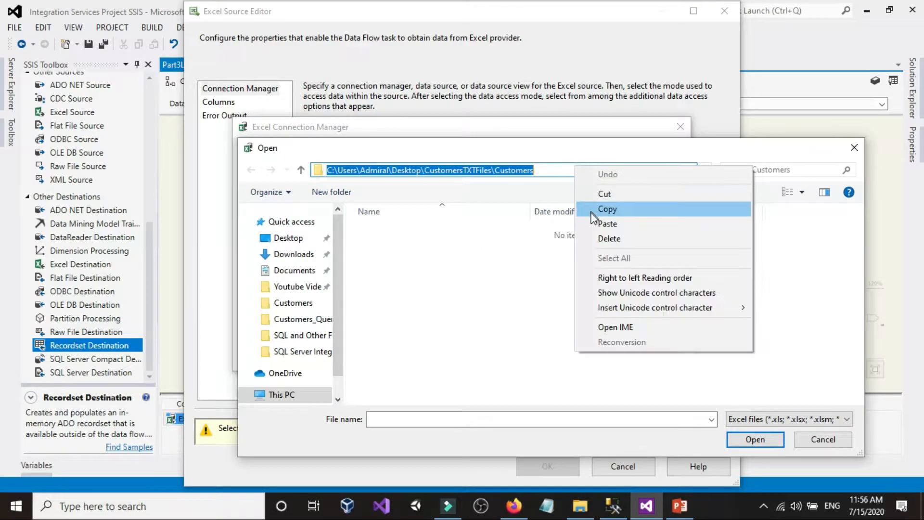
pyautogui.click(597, 222)
pyautogui.click(704, 170)
pyautogui.click(424, 331)
pyautogui.doubleClick(404, 246)
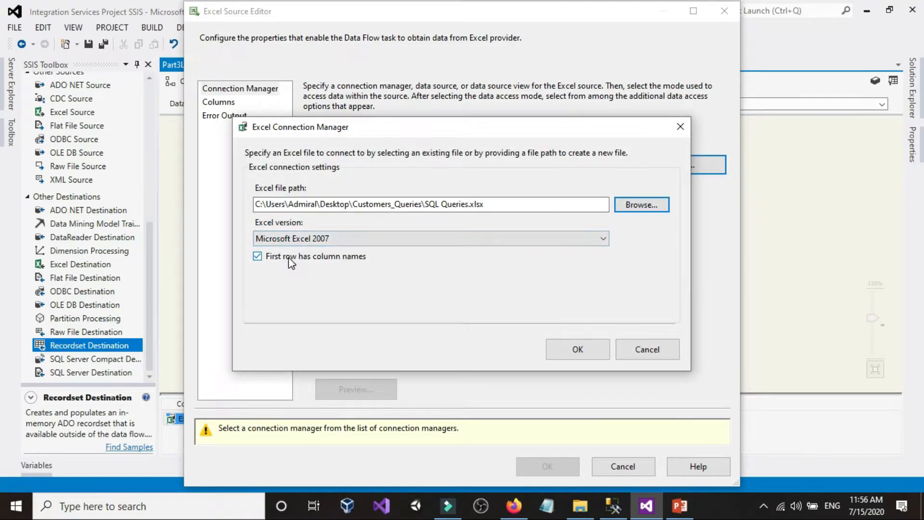
# Open SQL Queries.xlsx from File Explorer to check its header row, close it and return to Visual Studio
pyautogui.click(581, 506)
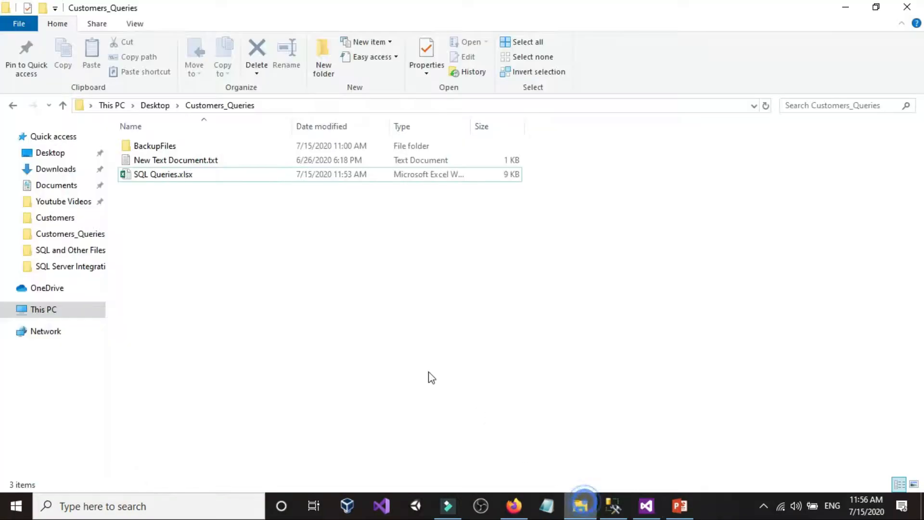
pyautogui.click(190, 175)
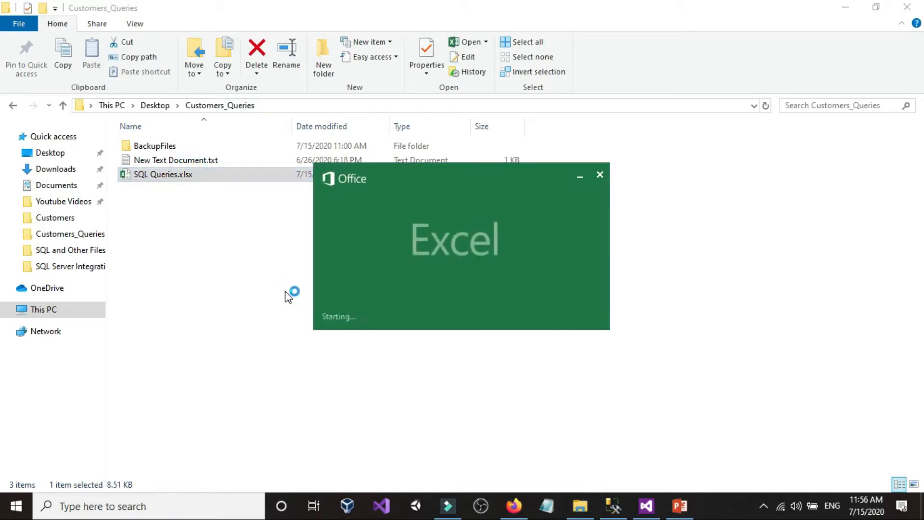
pyautogui.click(252, 259)
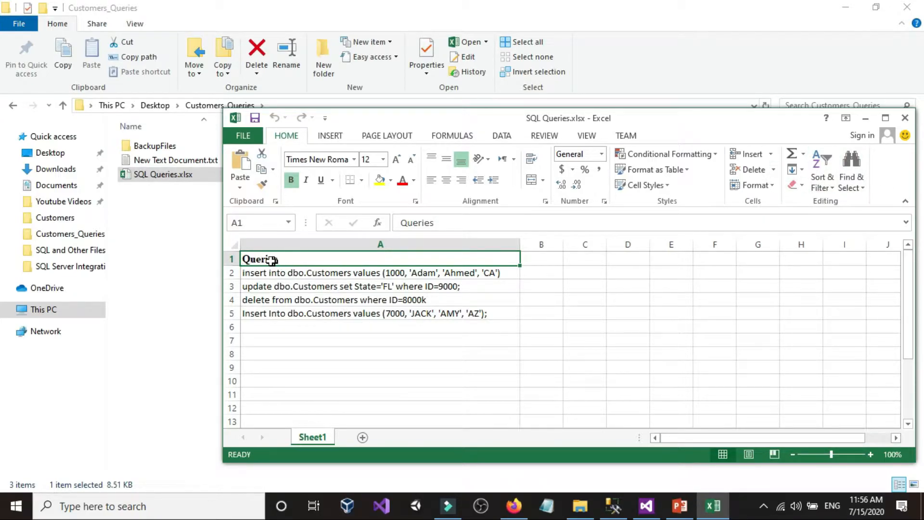
pyautogui.click(290, 260)
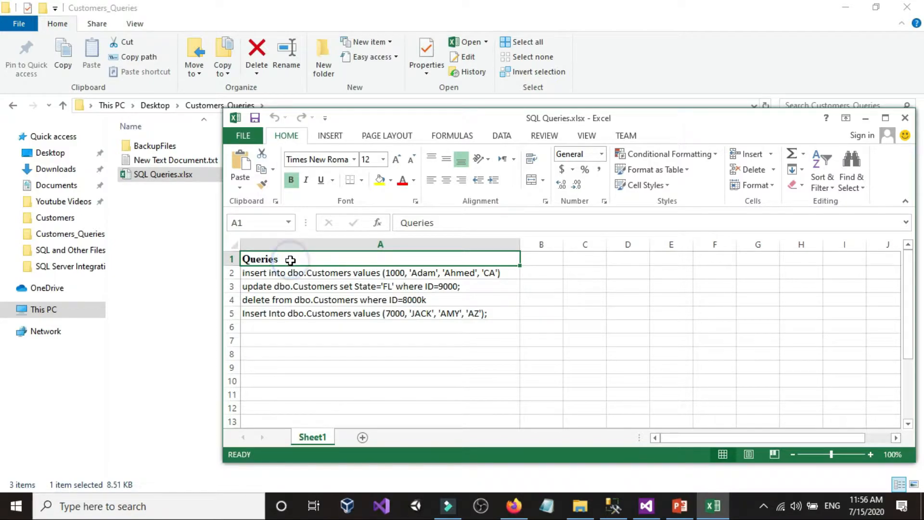
pyautogui.click(905, 117)
pyautogui.click(646, 506)
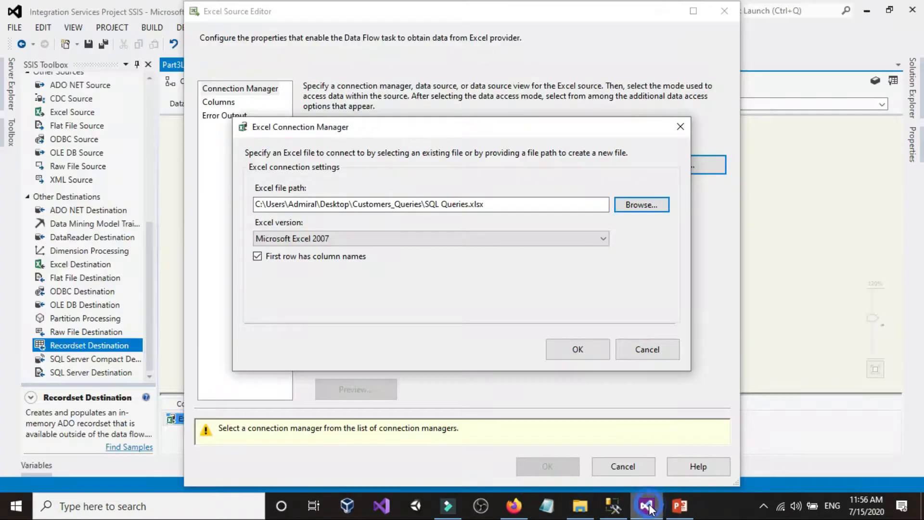
# Confirm the Excel connection with first-row column names and select Sheet1$ as the Excel Source's sheet
pyautogui.click(564, 348)
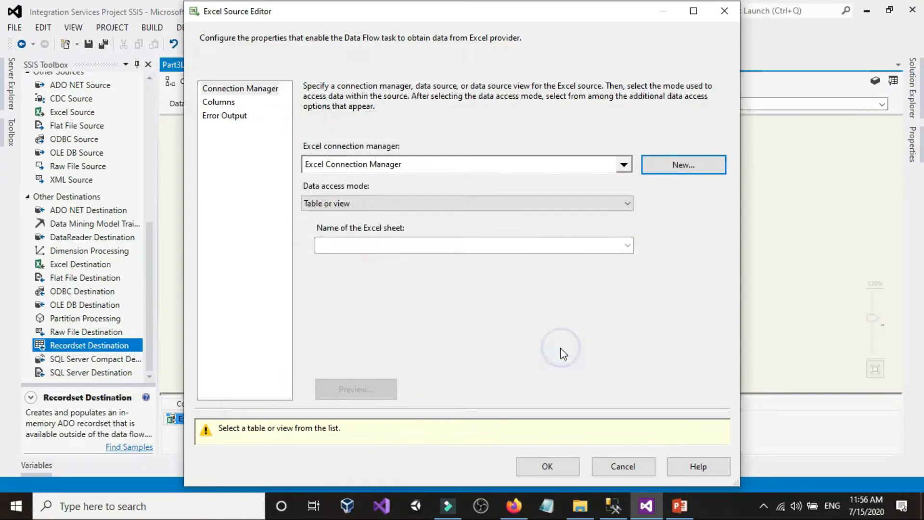
pyautogui.click(400, 247)
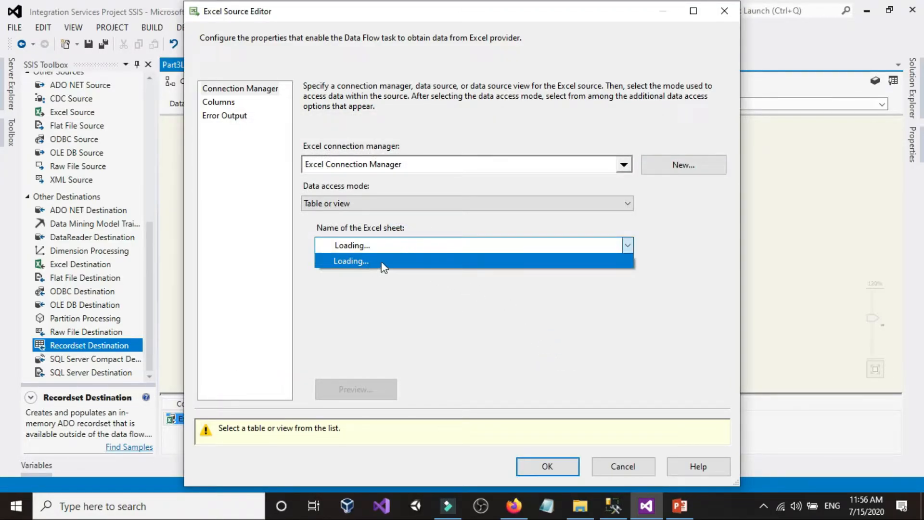
pyautogui.click(349, 255)
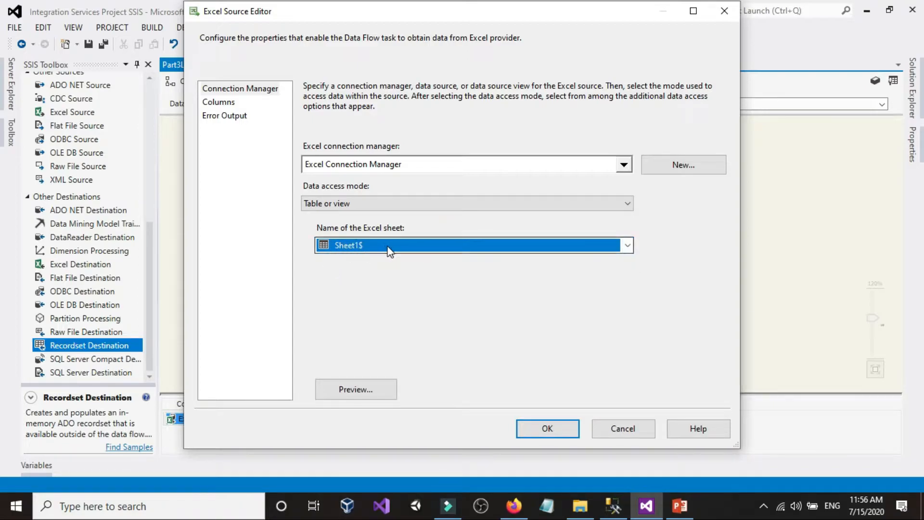
# Preview the rows of Sheet1$, check the Queries column mapping and confirm the Excel Source settings
pyautogui.click(352, 386)
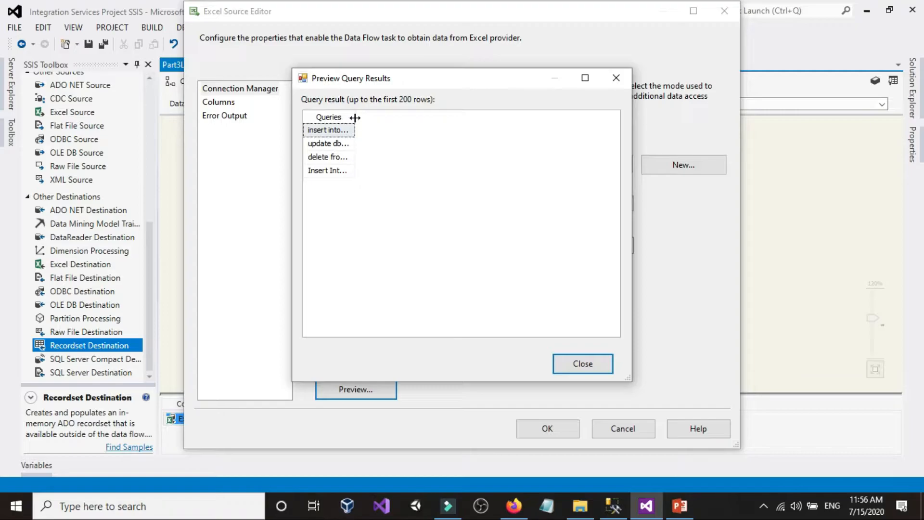
pyautogui.moveTo(355, 116); pyautogui.dragTo(560, 116)
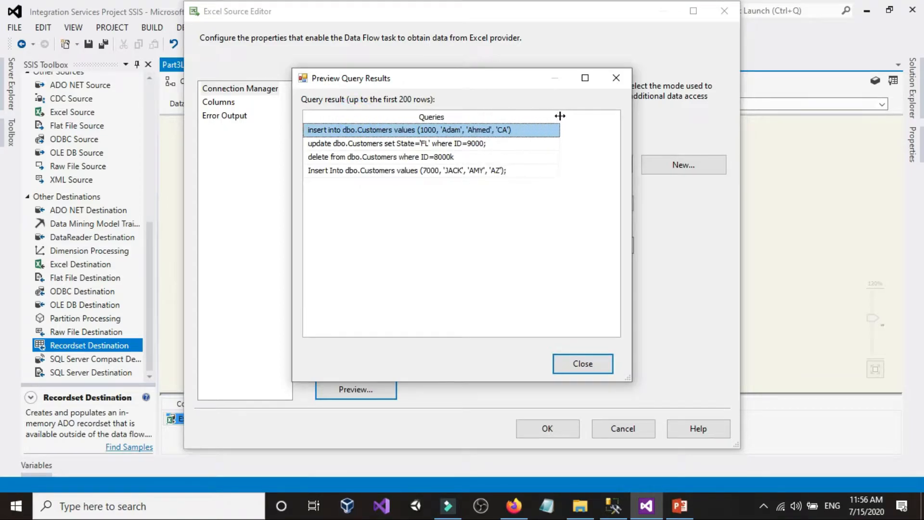
pyautogui.click(436, 117)
pyautogui.click(435, 117)
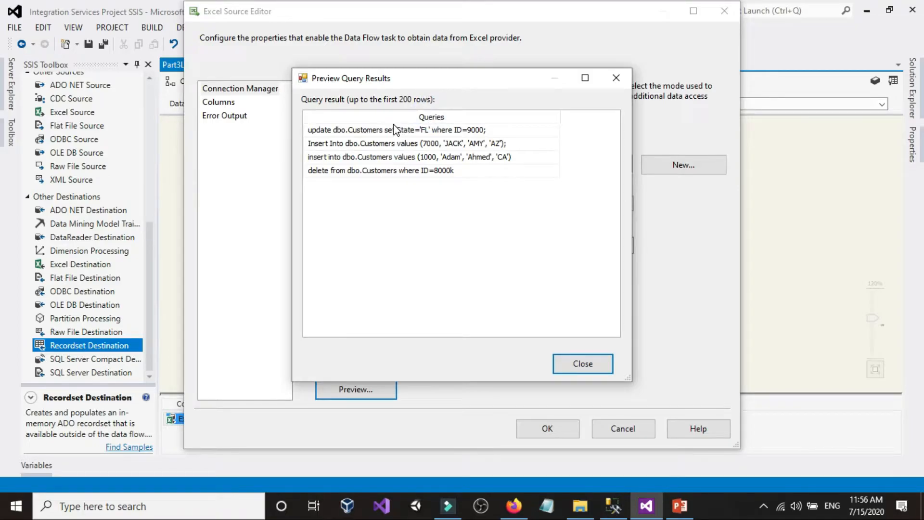
pyautogui.click(588, 372)
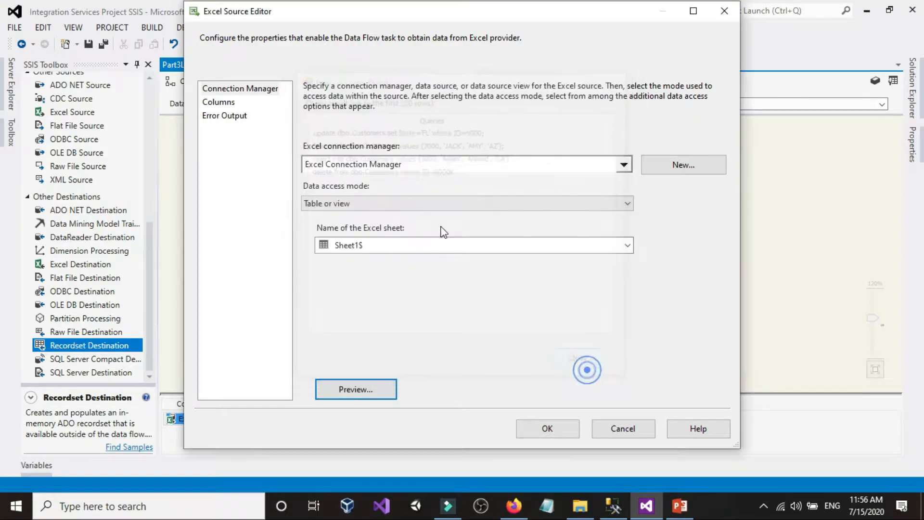
pyautogui.click(218, 102)
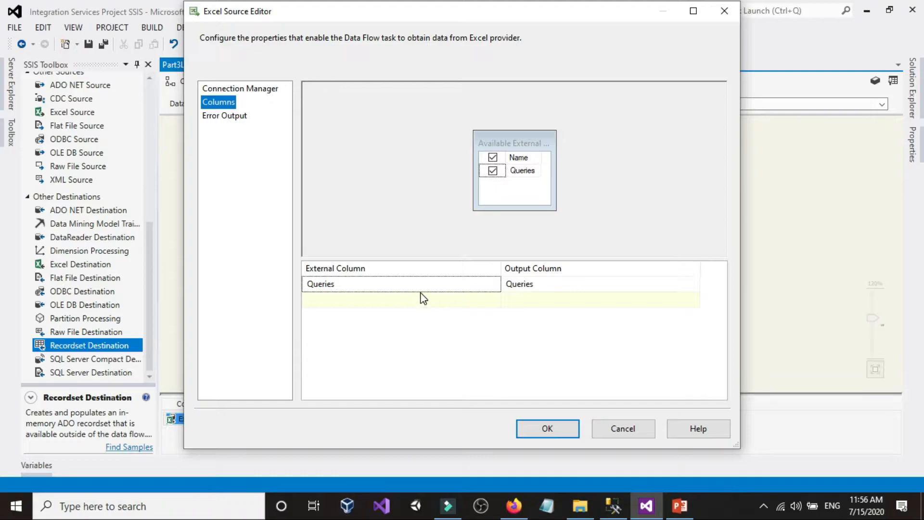
pyautogui.click(544, 427)
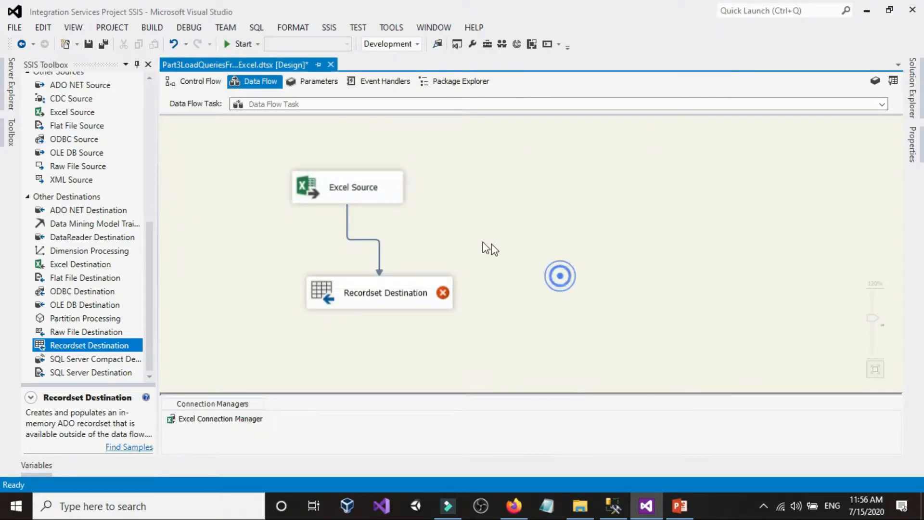
# Look at the Recordset Destination's component properties, including VariableName, and close its editor without changes
pyautogui.moveTo(412, 295)
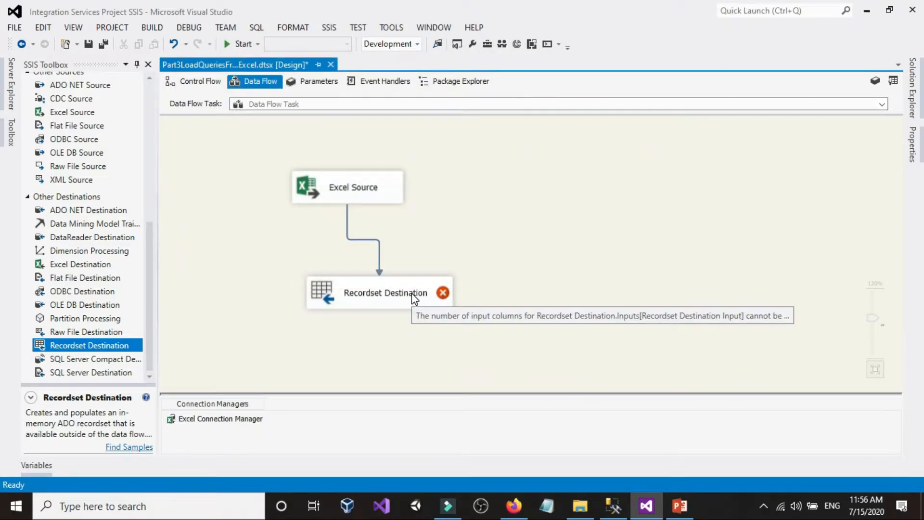
pyautogui.doubleClick(411, 292)
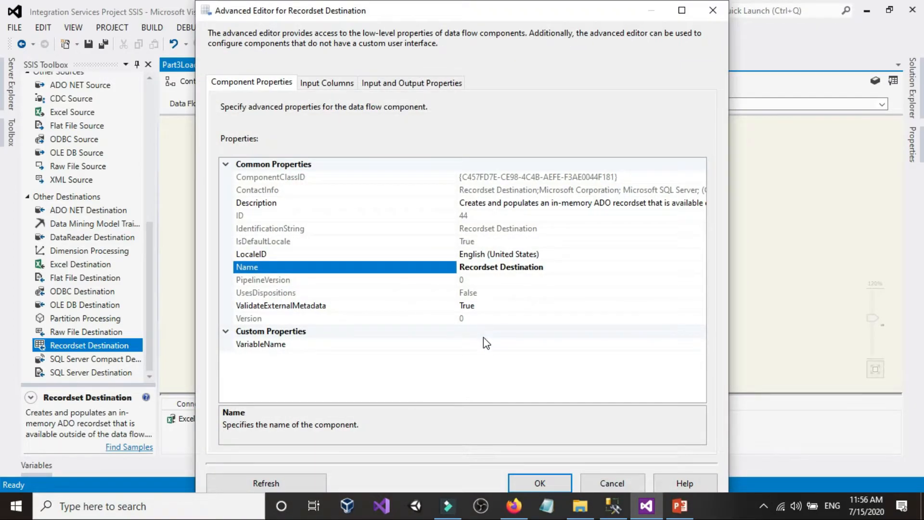
pyautogui.click(612, 483)
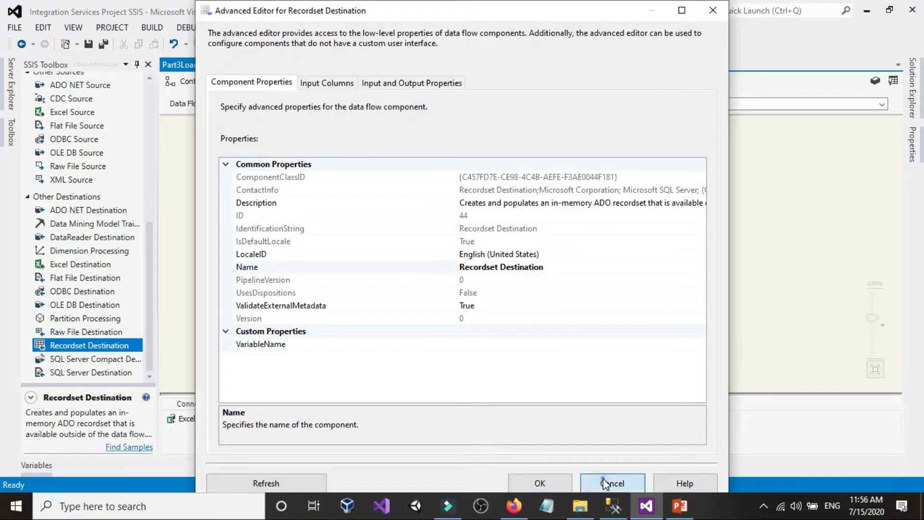
# Switch to SQL Server Management Studio to check the dbo.Customers rows, comparing with the data flow, and return to Visual Studio
pyautogui.click(568, 289)
pyautogui.moveTo(387, 288)
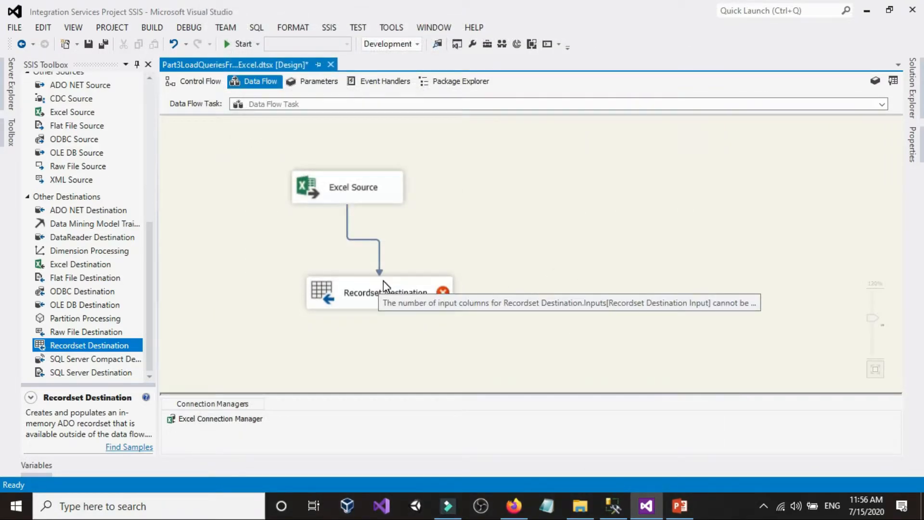
pyautogui.click(614, 506)
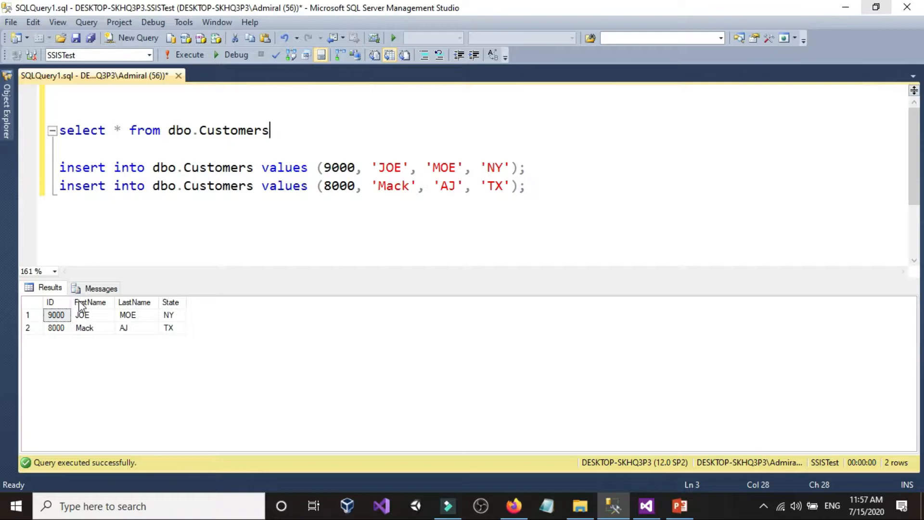
pyautogui.click(613, 505)
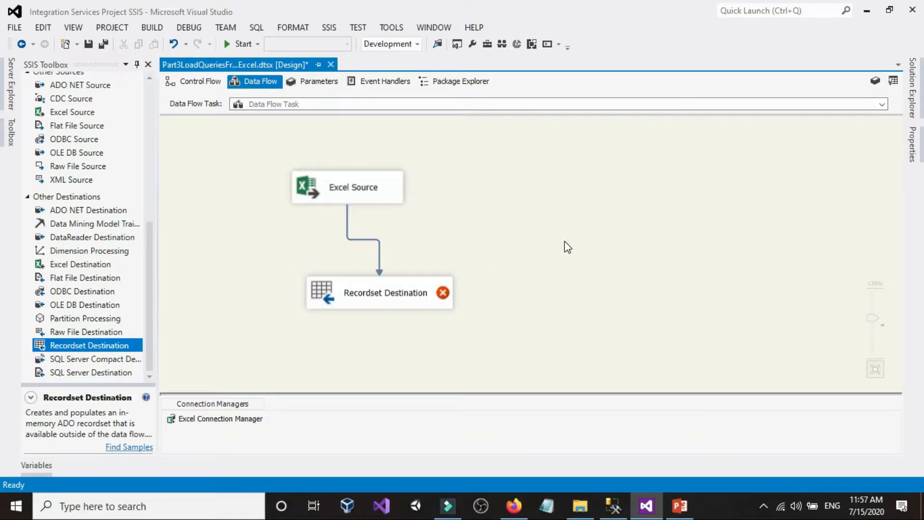
pyautogui.click(613, 505)
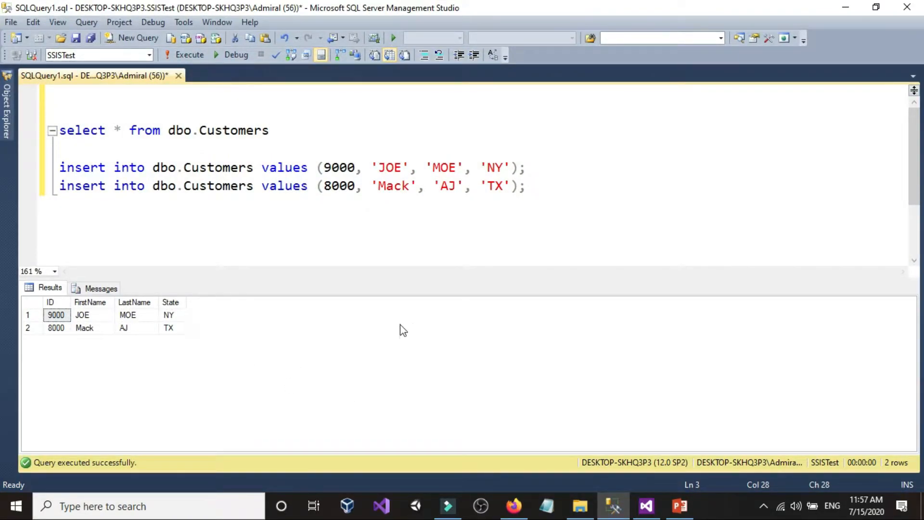
pyautogui.click(646, 506)
pyautogui.rightClick(504, 210)
pyautogui.click(480, 204)
pyautogui.doubleClick(417, 292)
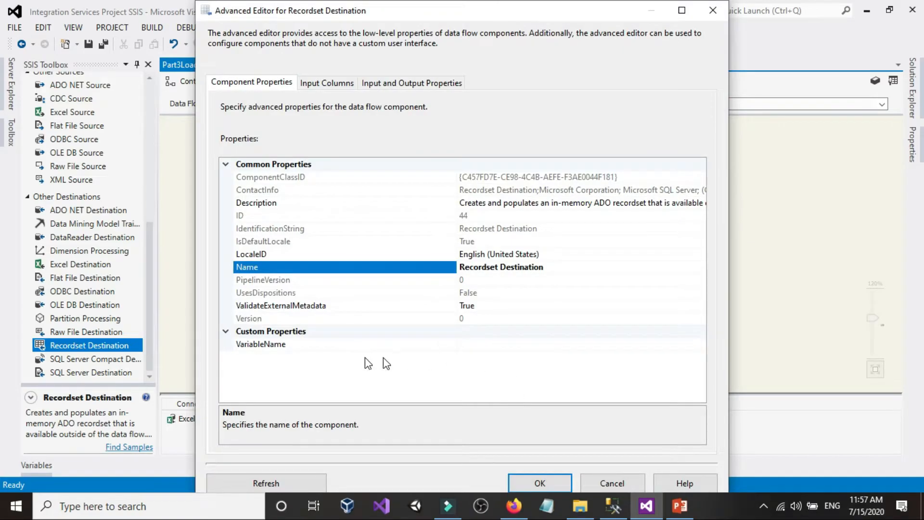
pyautogui.click(499, 345)
pyautogui.click(602, 483)
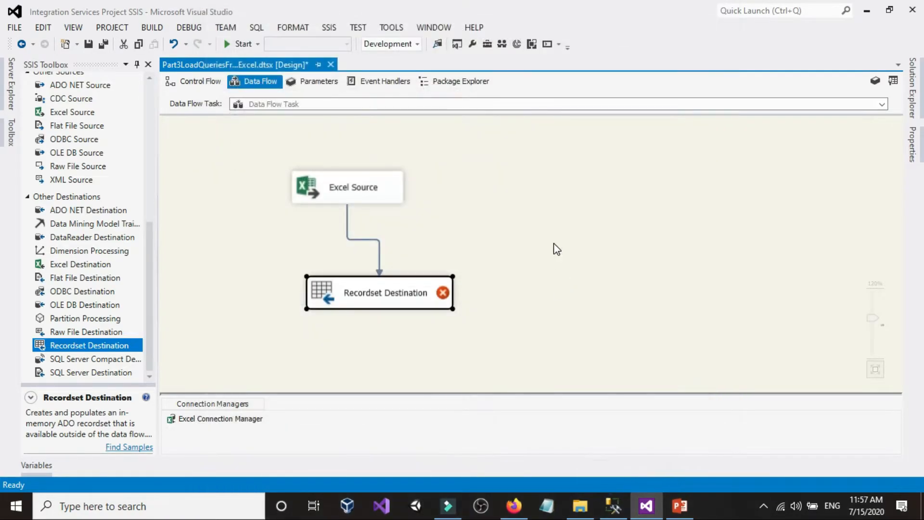
# Add a package variable named ExcelQeriesOBJECT with the data type Object
pyautogui.rightClick(554, 248)
pyautogui.click(563, 251)
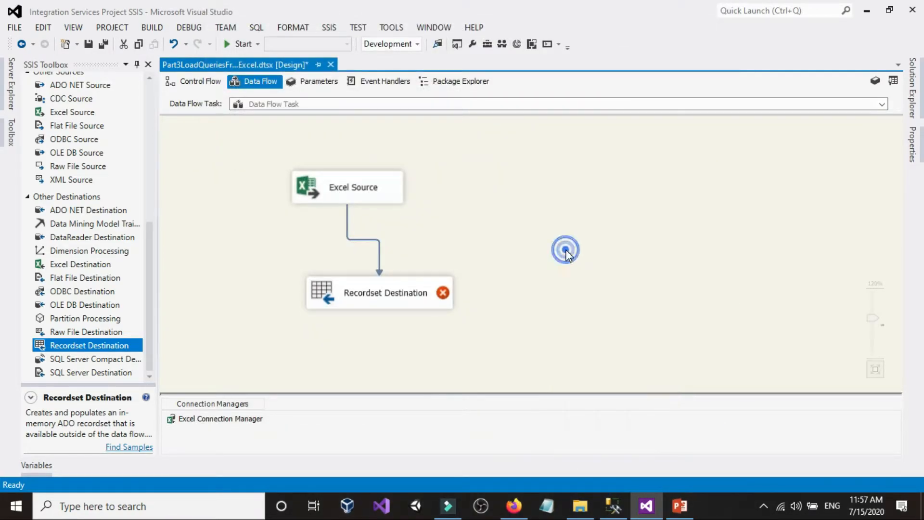
pyautogui.click(32, 285)
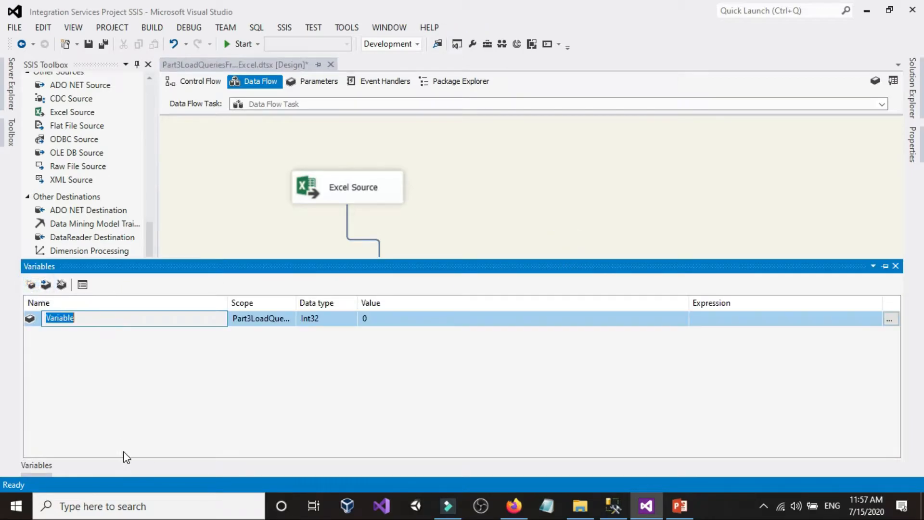
pyautogui.click(134, 435)
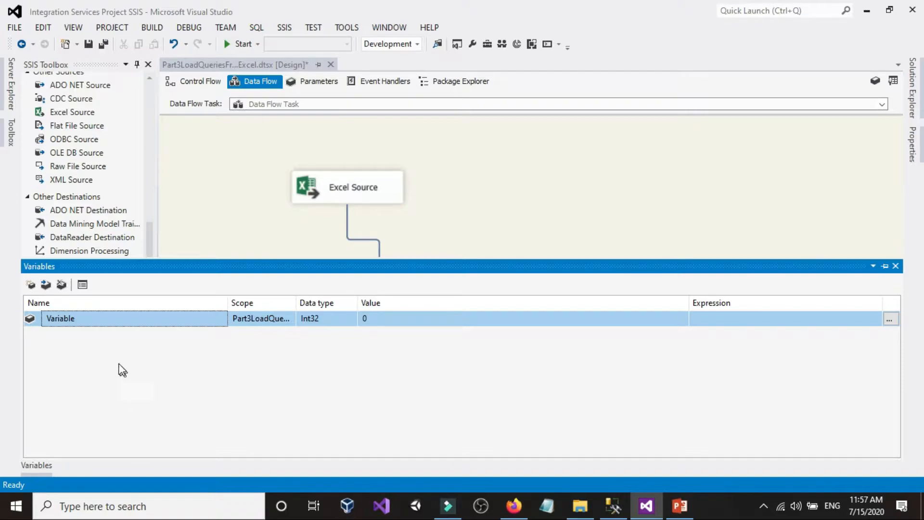
pyautogui.click(88, 320)
pyautogui.doubleClick(88, 318)
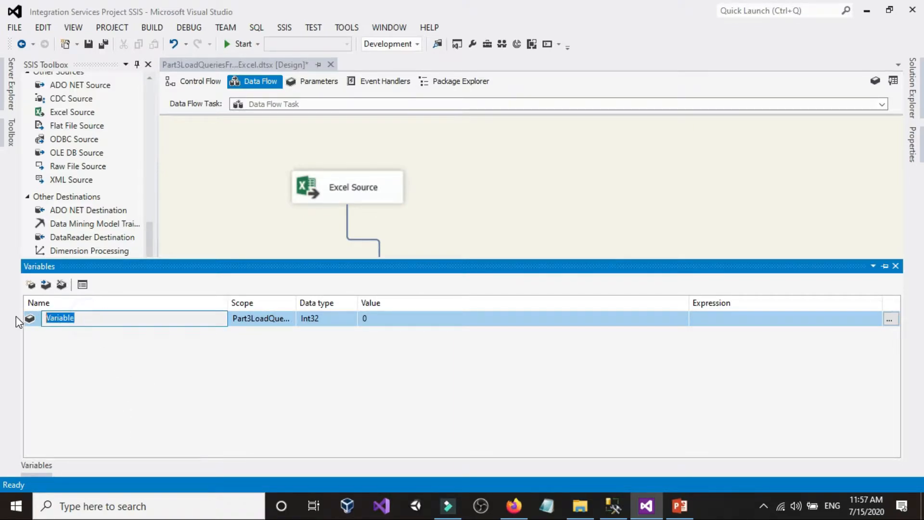
pyautogui.write('ExcelQeriesOBJECT')
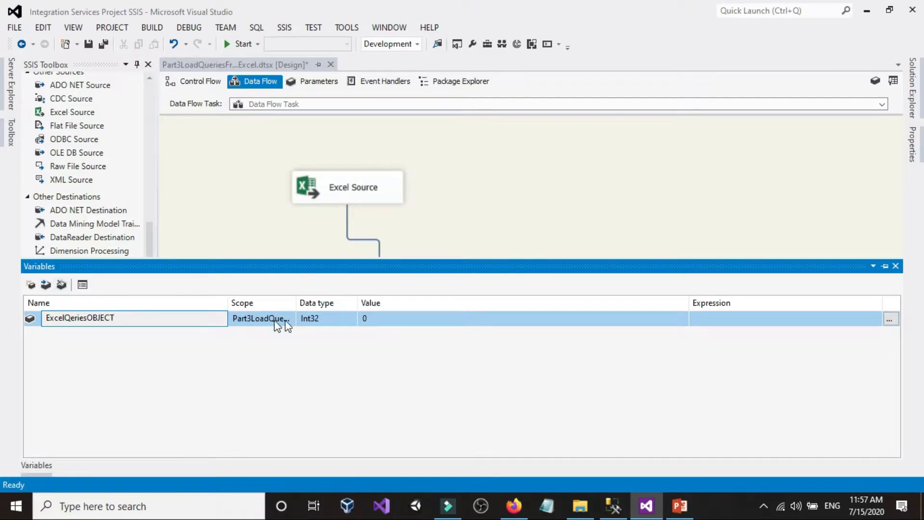
pyautogui.click(324, 318)
pyautogui.click(333, 318)
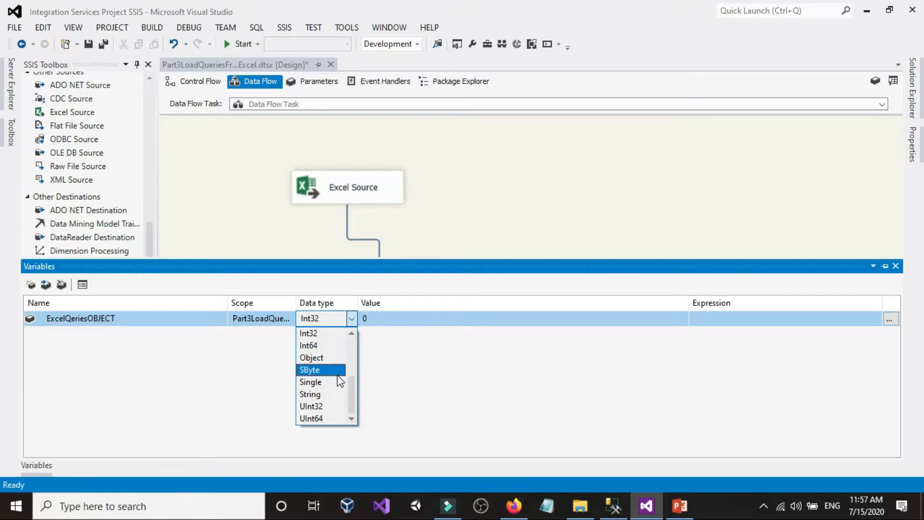
pyautogui.click(333, 357)
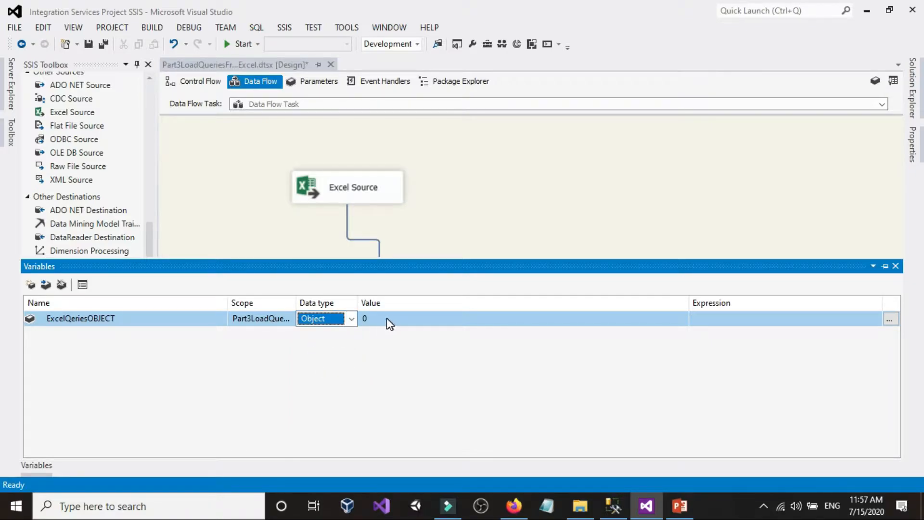
pyautogui.click(504, 177)
# Set the Recordset Destination's VariableName property to User::ExcelQeriesOBJECT
pyautogui.doubleClick(388, 302)
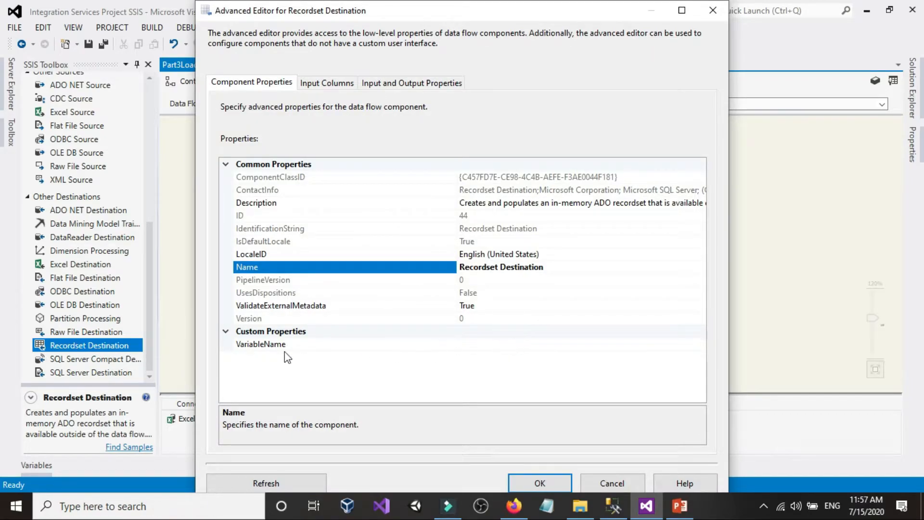
pyautogui.click(502, 345)
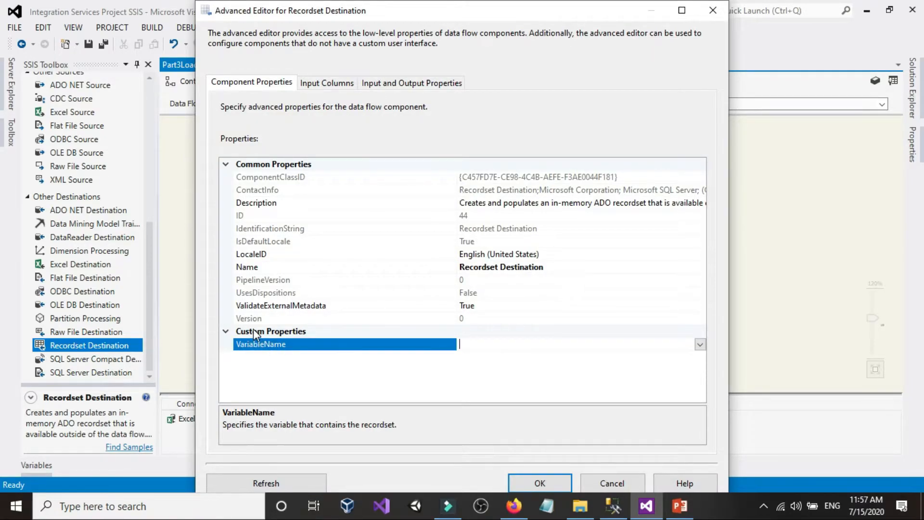
pyautogui.click(698, 345)
pyautogui.scroll(-6, 595, 325)
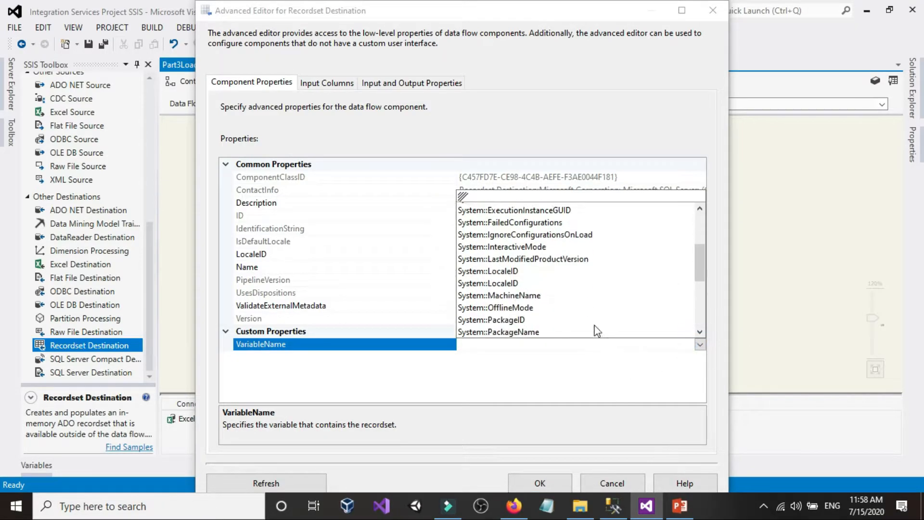
pyautogui.scroll(-2, 594, 329)
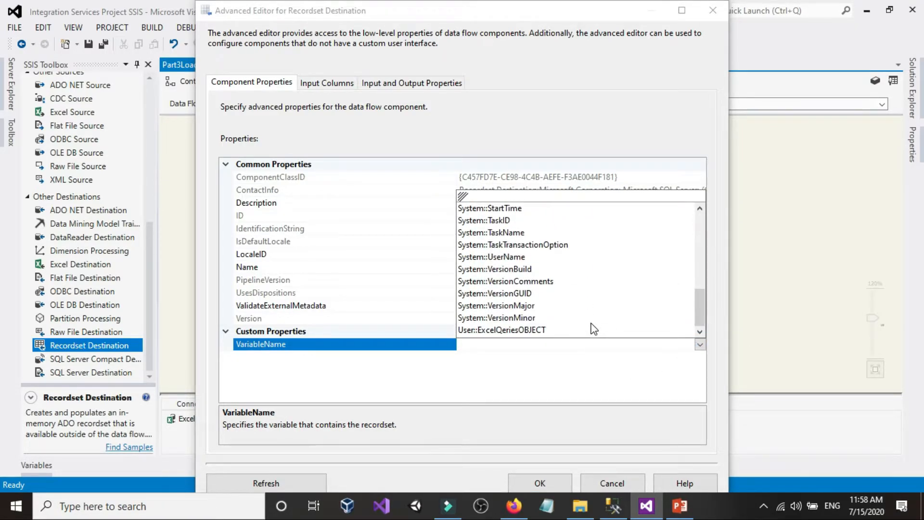
pyautogui.click(496, 332)
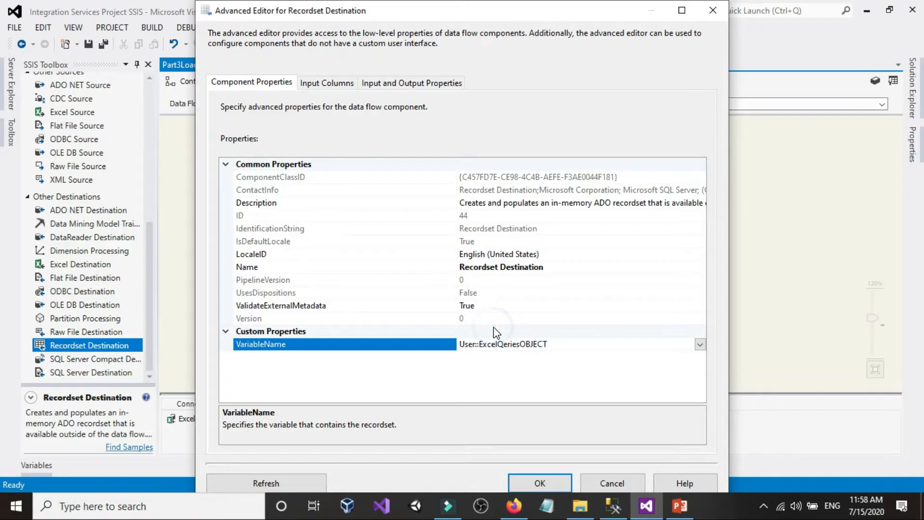
# Check the header in SQL Queries.xlsx, include the Queries column as the Recordset Destination's input and confirm its settings
pyautogui.click(327, 84)
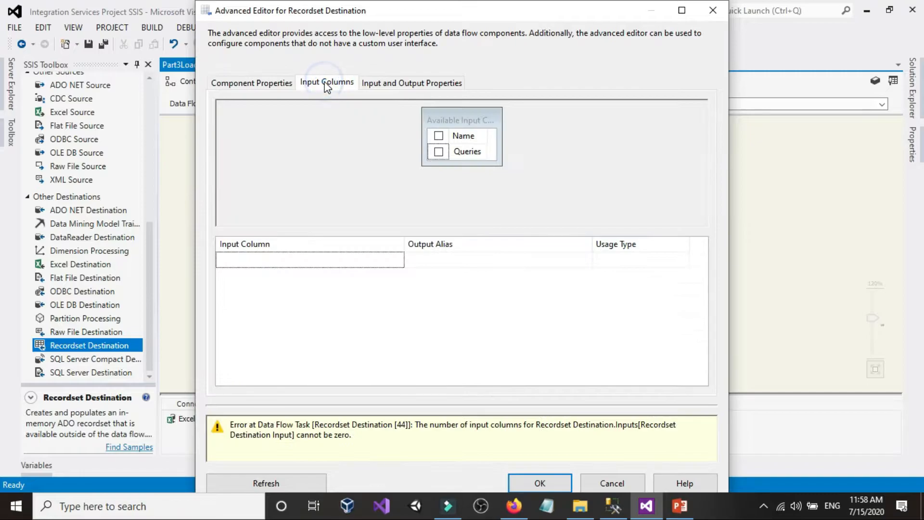
pyautogui.moveTo(460, 166); pyautogui.dragTo(460, 196)
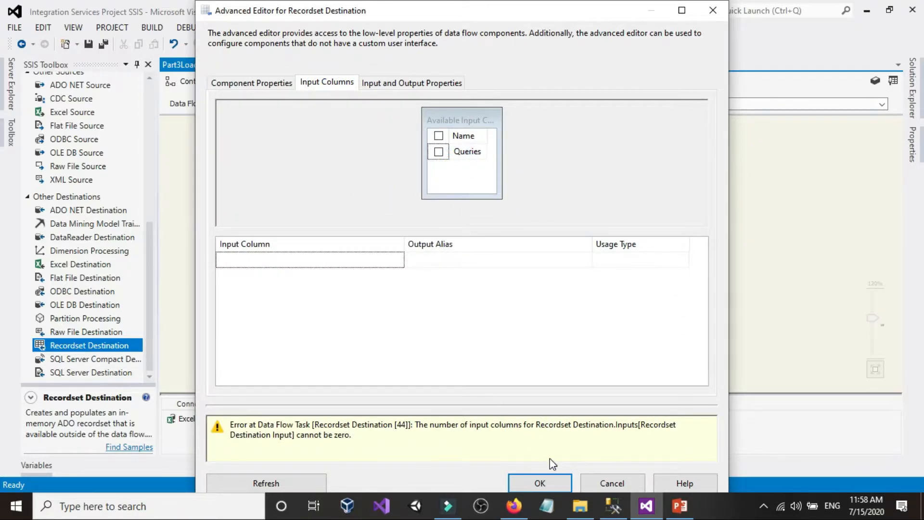
pyautogui.click(580, 506)
pyautogui.doubleClick(177, 173)
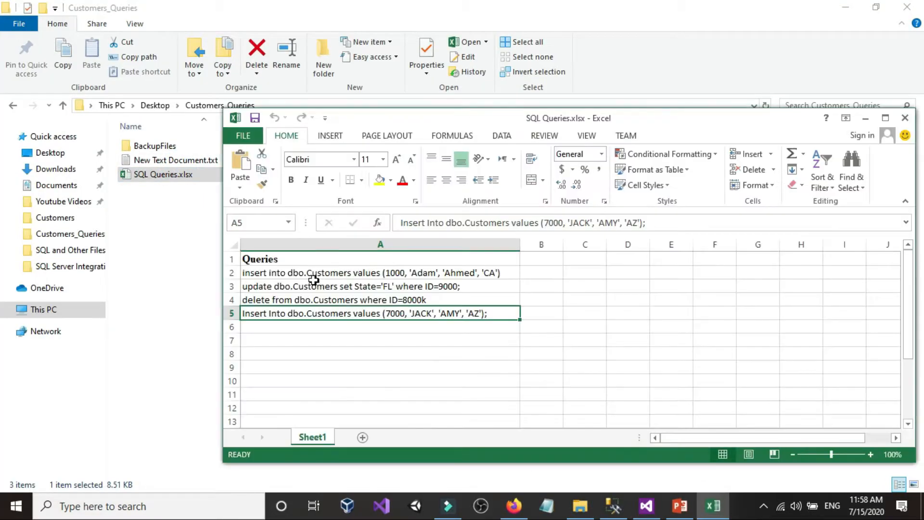
pyautogui.click(905, 117)
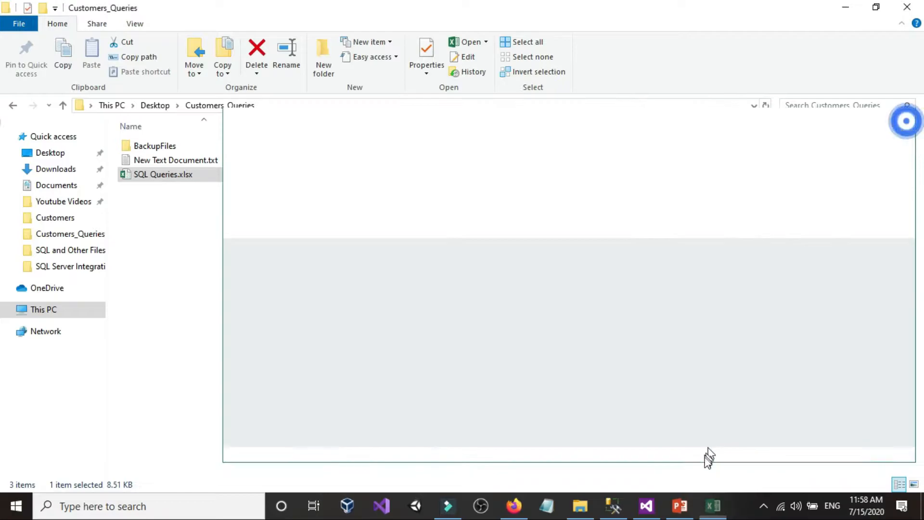
pyautogui.click(646, 506)
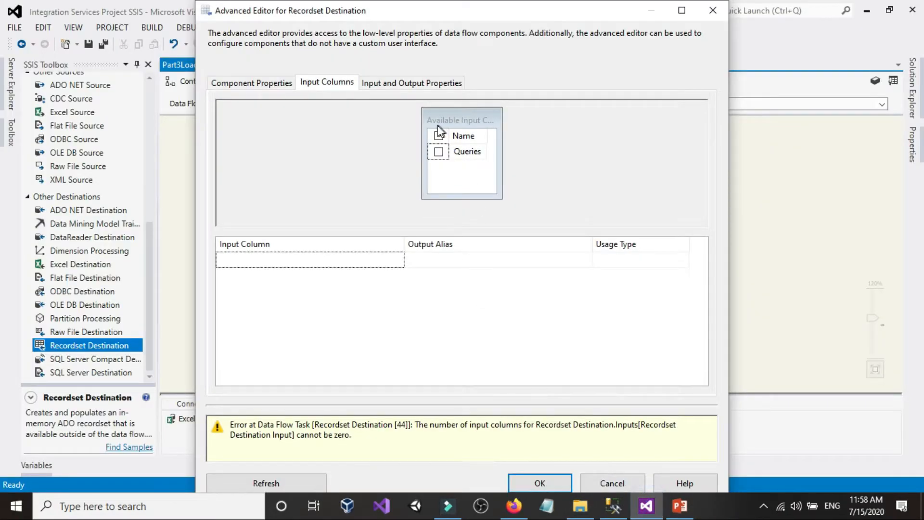
pyautogui.click(439, 152)
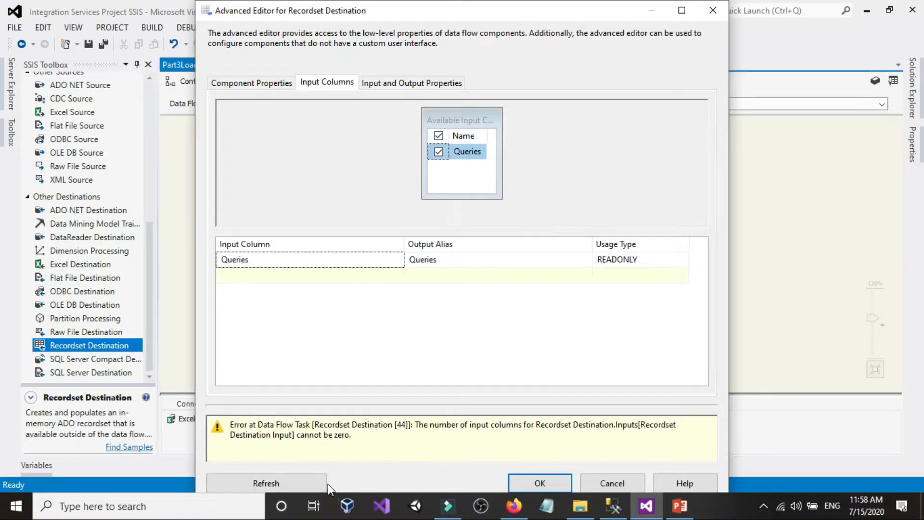
pyautogui.click(311, 482)
pyautogui.click(545, 425)
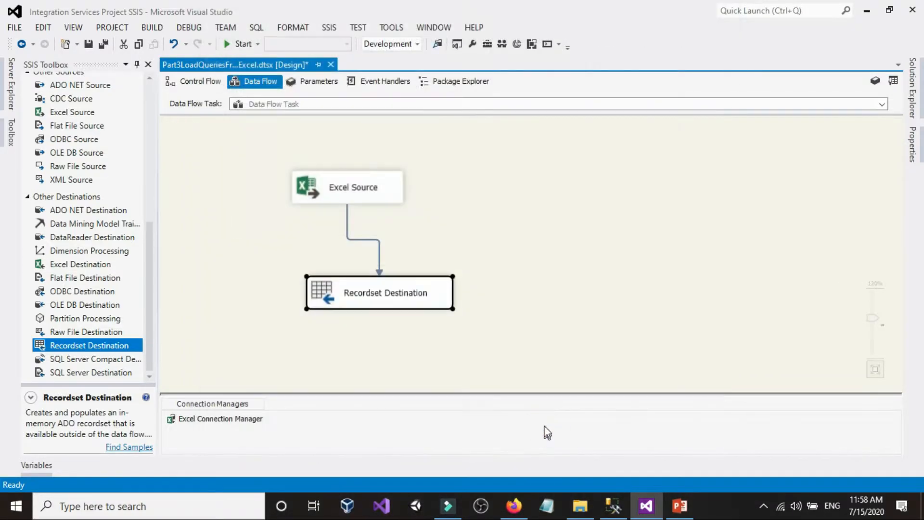
pyautogui.click(476, 257)
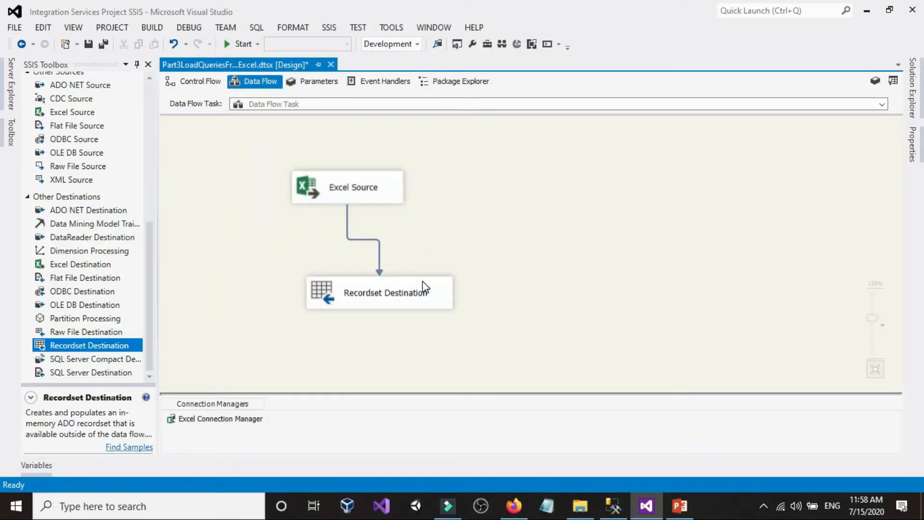
# Go back to the control flow, review the four queries in SQL Queries.xlsx, close the workbook and return to Visual Studio
pyautogui.click(524, 181)
pyautogui.click(197, 82)
pyautogui.click(580, 505)
pyautogui.click(175, 192)
pyautogui.doubleClick(171, 176)
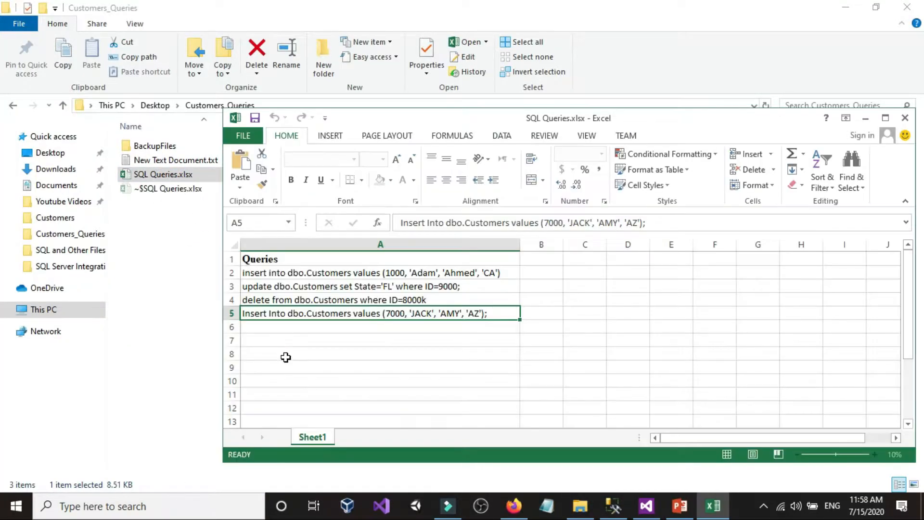
pyautogui.click(320, 273)
pyautogui.click(316, 284)
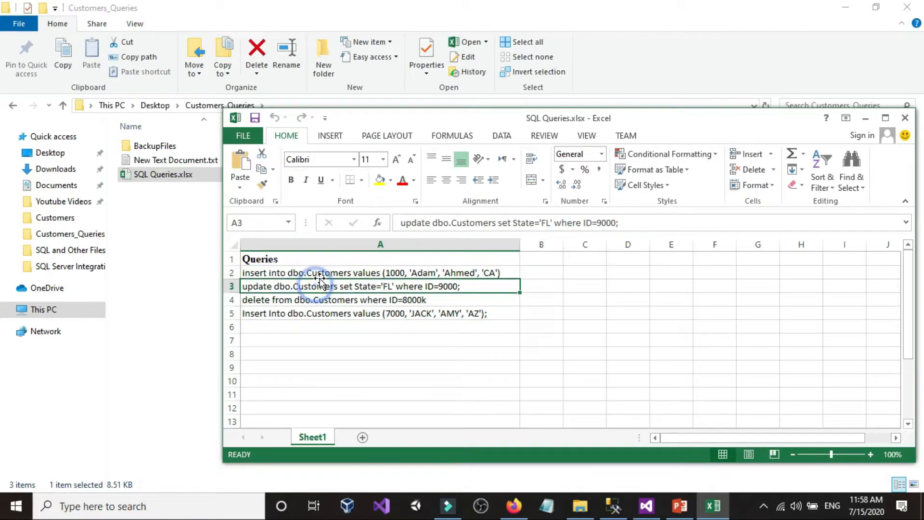
pyautogui.click(319, 273)
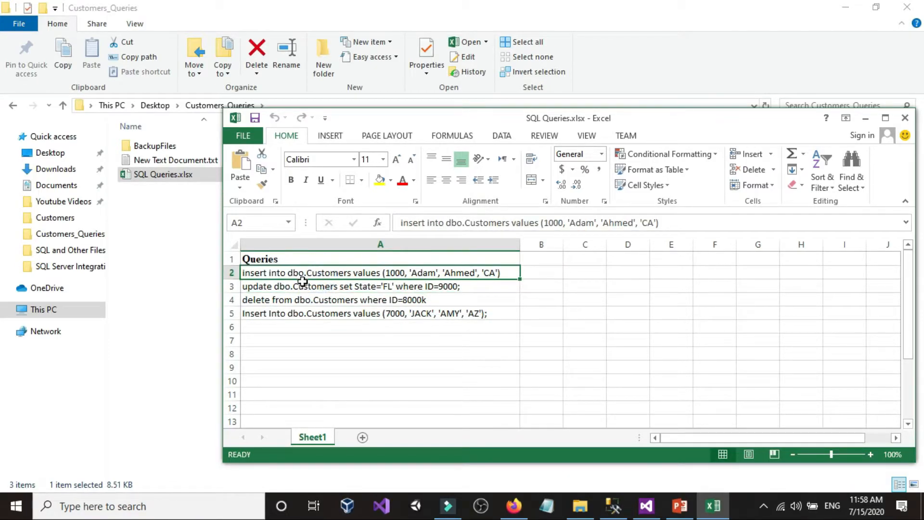
pyautogui.click(302, 284)
pyautogui.click(302, 299)
pyautogui.click(302, 311)
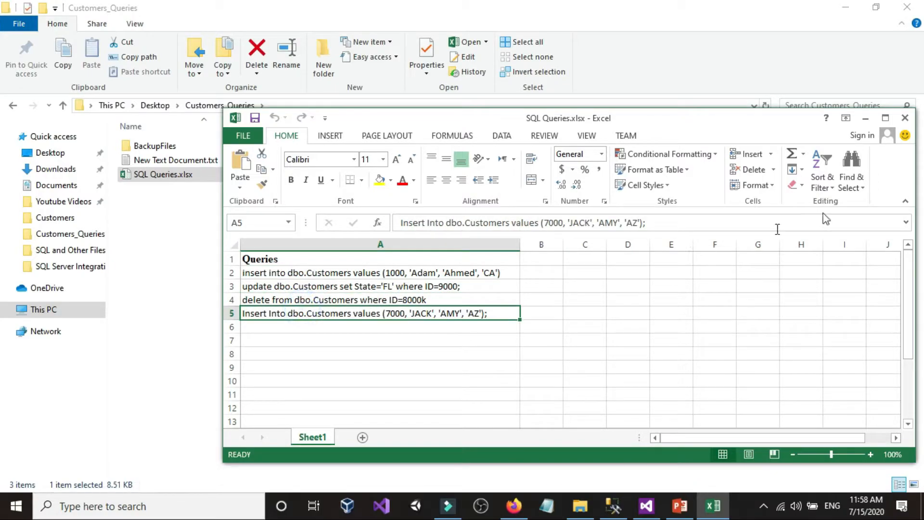
pyautogui.click(904, 117)
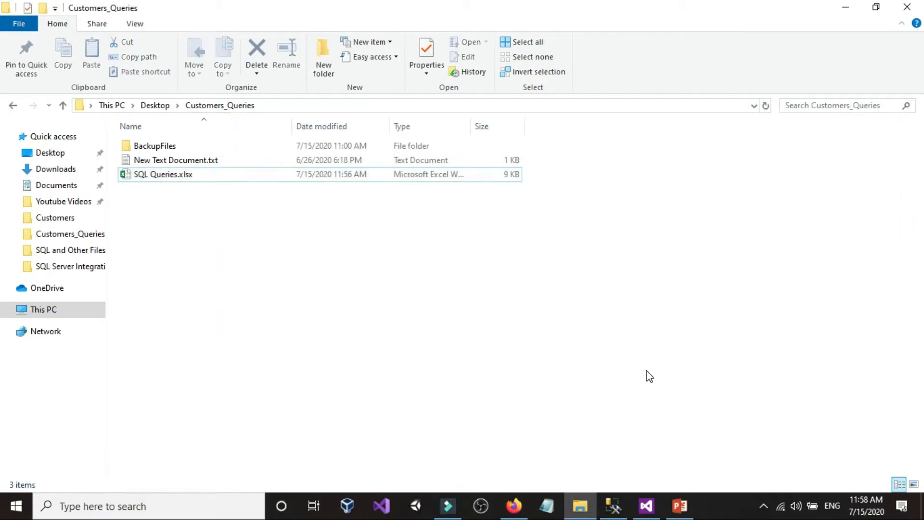
pyautogui.click(646, 505)
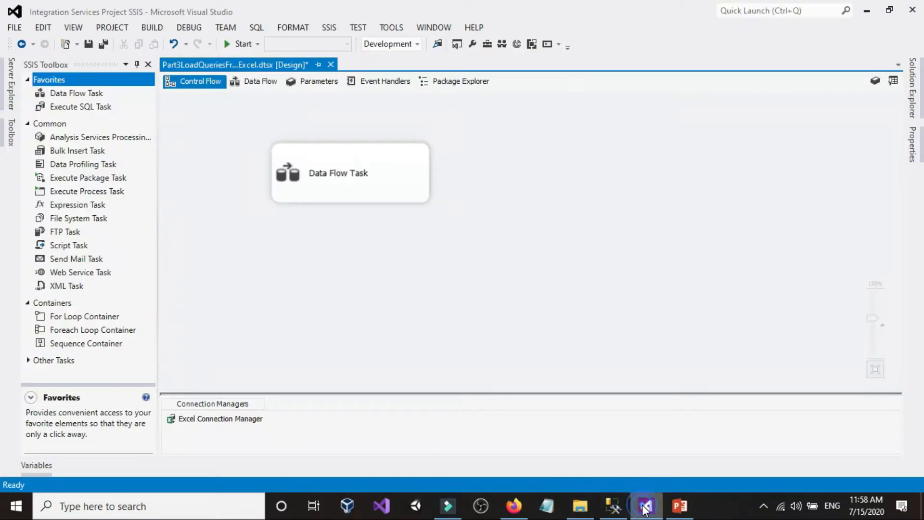
# Add a Foreach Loop Container below the Data Flow Task and connect the task's success output to it
pyautogui.click(389, 278)
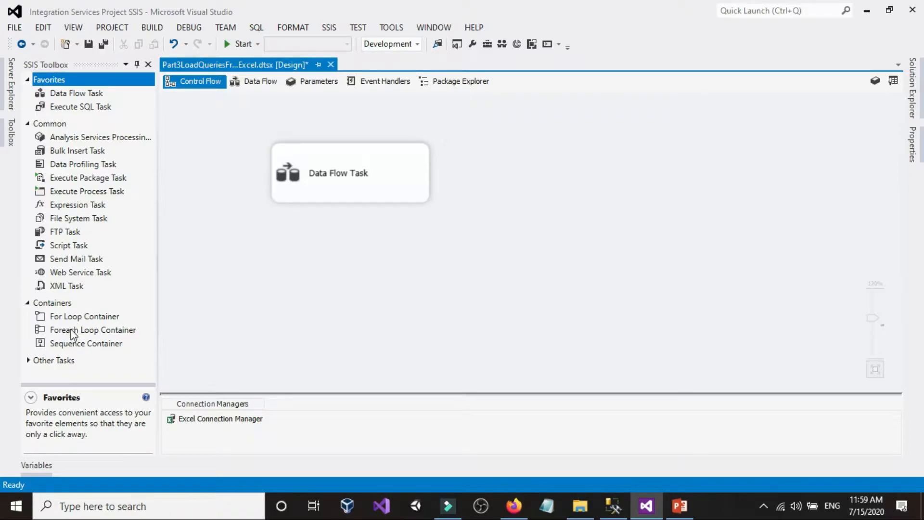
pyautogui.moveTo(72, 329); pyautogui.dragTo(280, 265)
pyautogui.click(265, 255)
pyautogui.click(337, 187)
pyautogui.moveTo(351, 214); pyautogui.dragTo(349, 279)
pyautogui.click(491, 251)
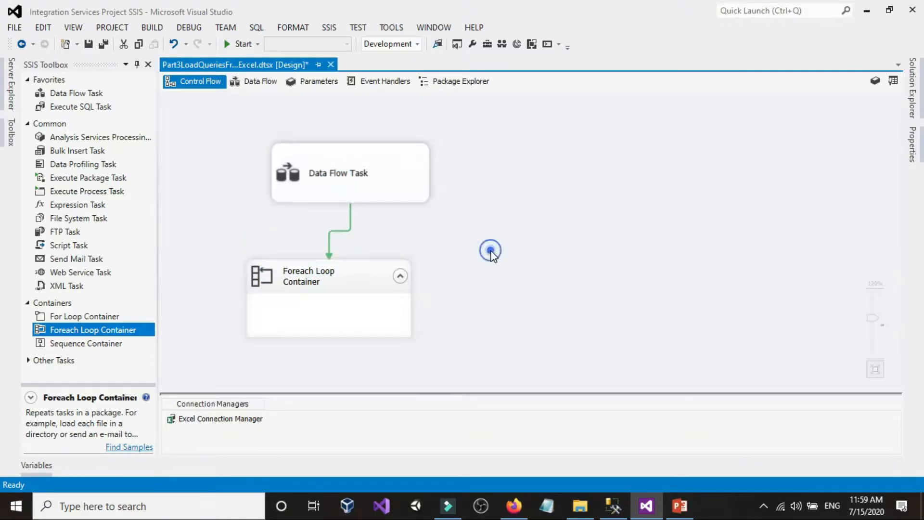
# Widen the Foreach Loop Container on the control flow canvas
pyautogui.click(352, 266)
pyautogui.moveTo(411, 282); pyautogui.dragTo(504, 282)
pyautogui.click(518, 211)
pyautogui.click(435, 270)
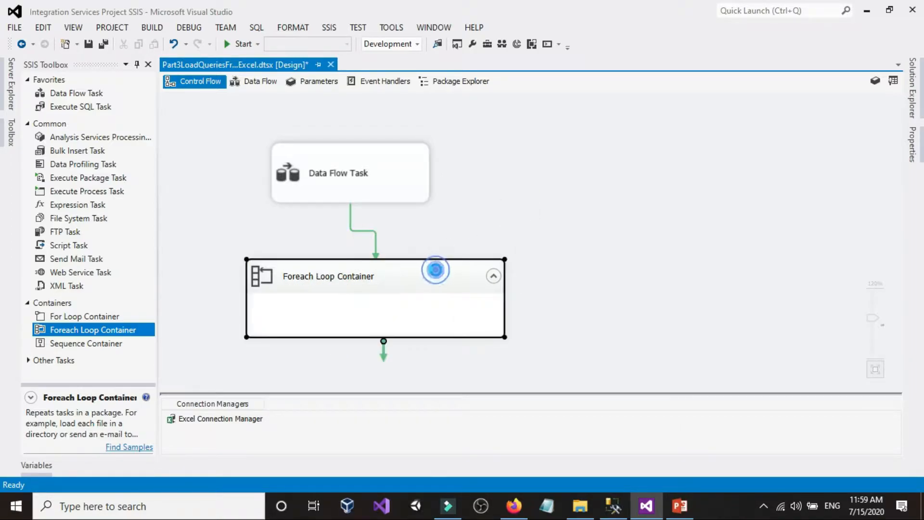
pyautogui.doubleClick(435, 270)
pyautogui.click(265, 134)
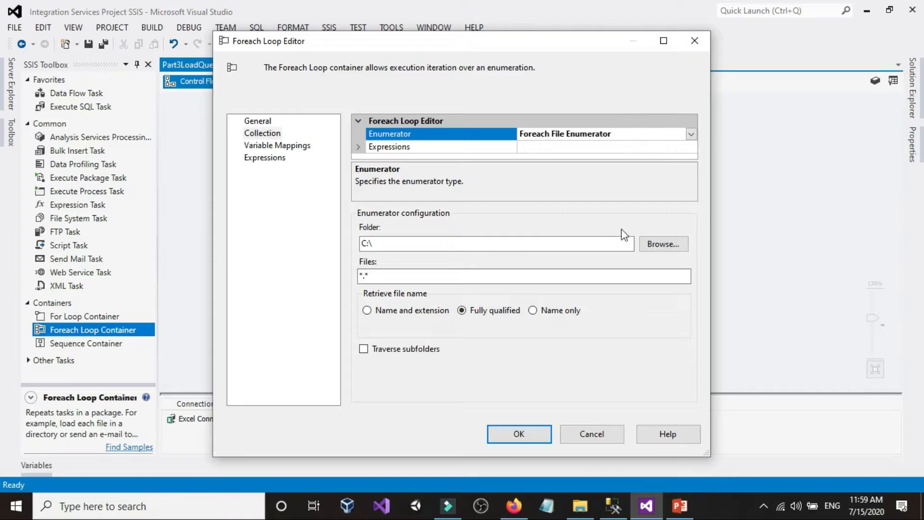
pyautogui.click(595, 430)
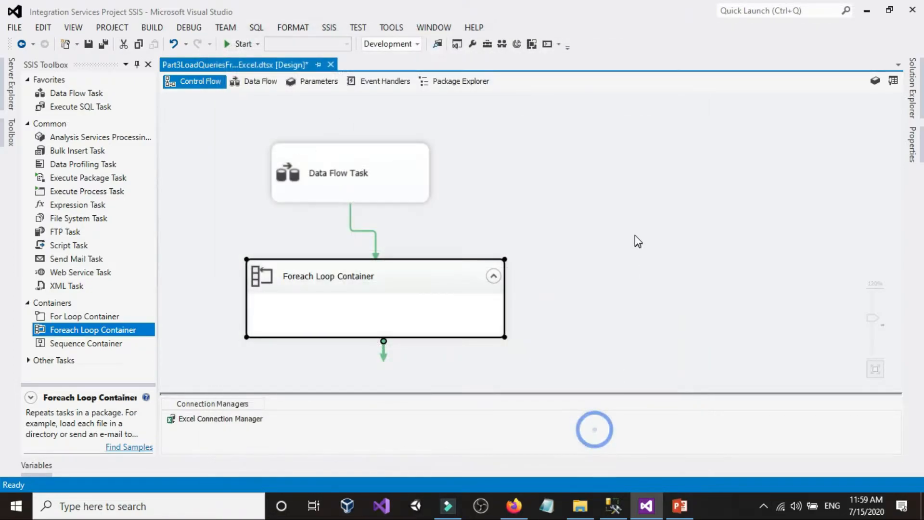
# Check the package's variables list for the object variable, and return to the control flow canvas
pyautogui.rightClick(635, 236)
pyautogui.click(671, 210)
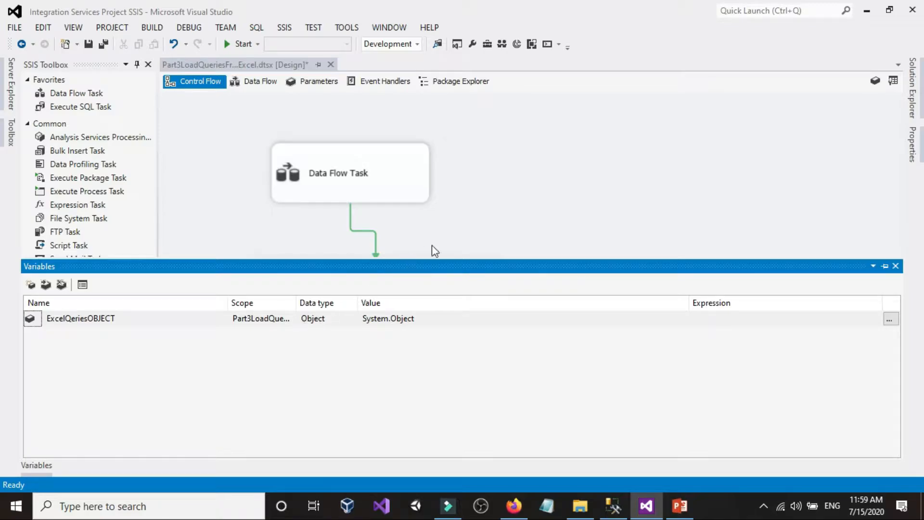
pyautogui.click(452, 221)
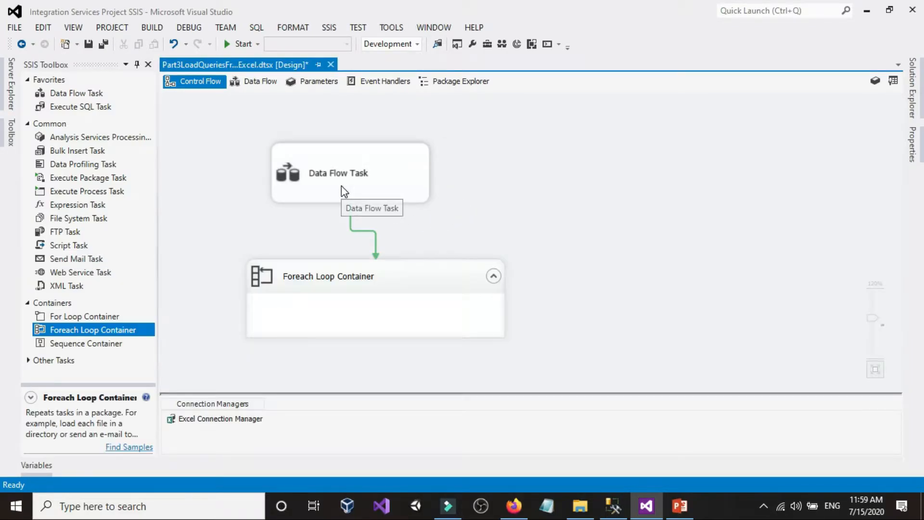
# Set the Foreach Loop Container's enumerator to Foreach ADO Enumerator with User::ExcelQeriesOBJECT as the ADO object source variable
pyautogui.doubleClick(411, 276)
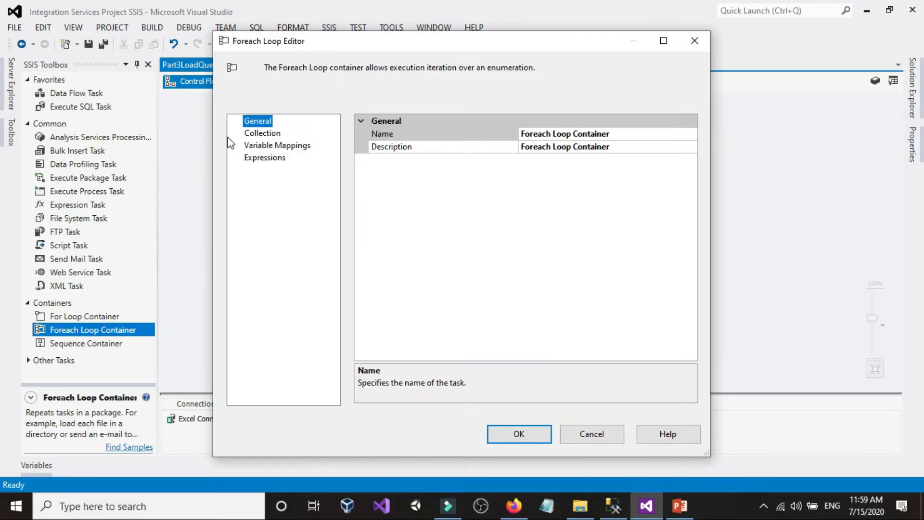
pyautogui.click(275, 135)
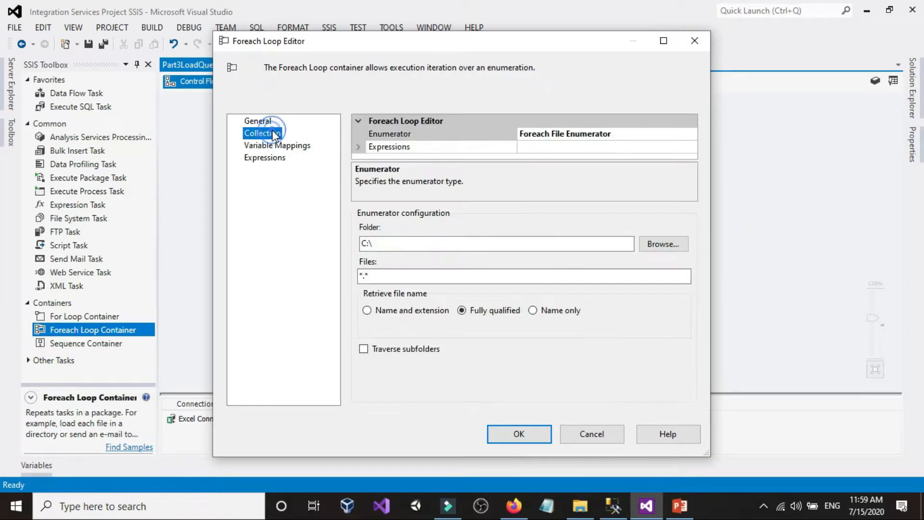
pyautogui.click(670, 136)
pyautogui.click(691, 134)
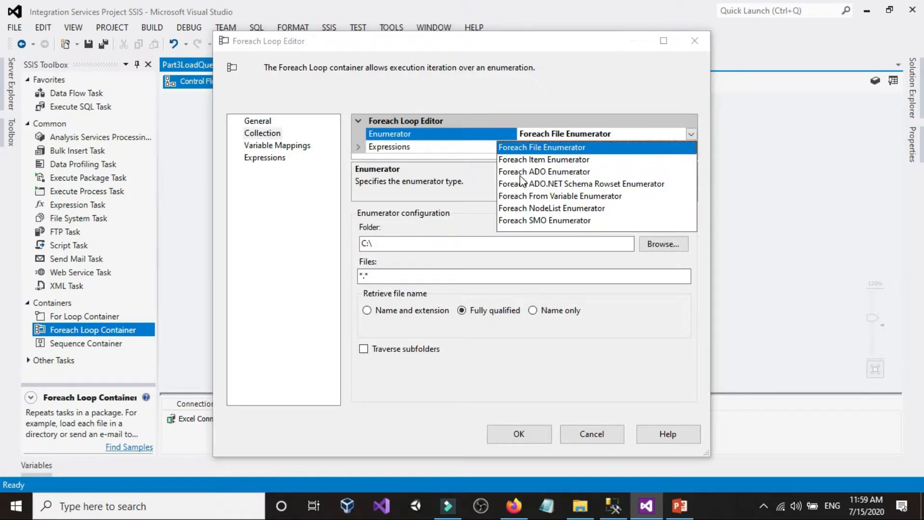
pyautogui.click(561, 172)
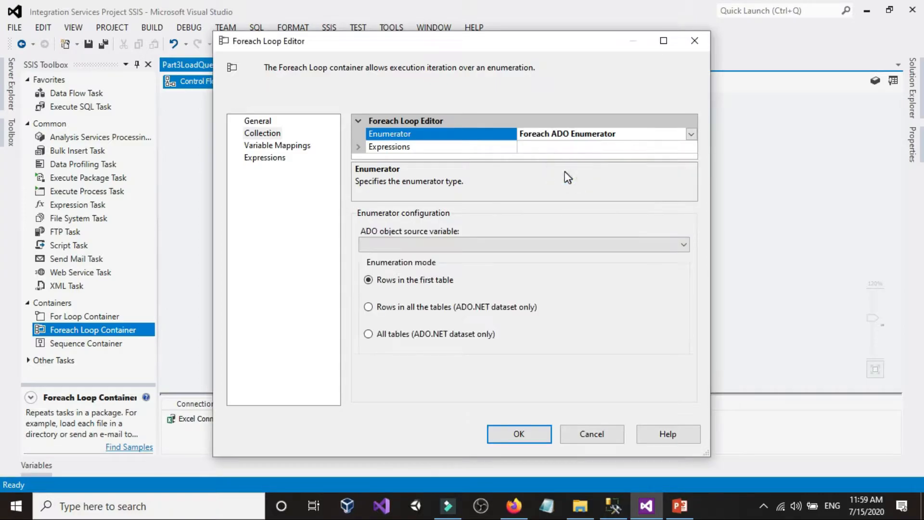
pyautogui.click(464, 239)
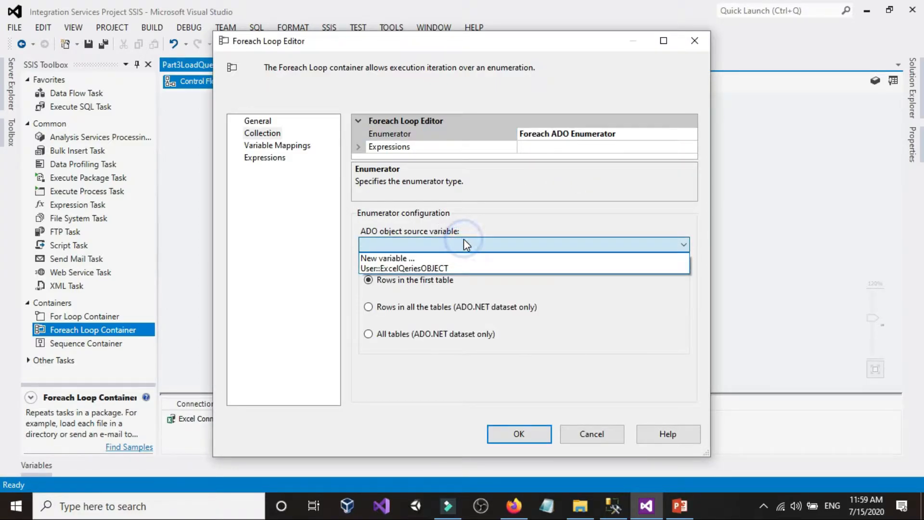
pyautogui.click(430, 269)
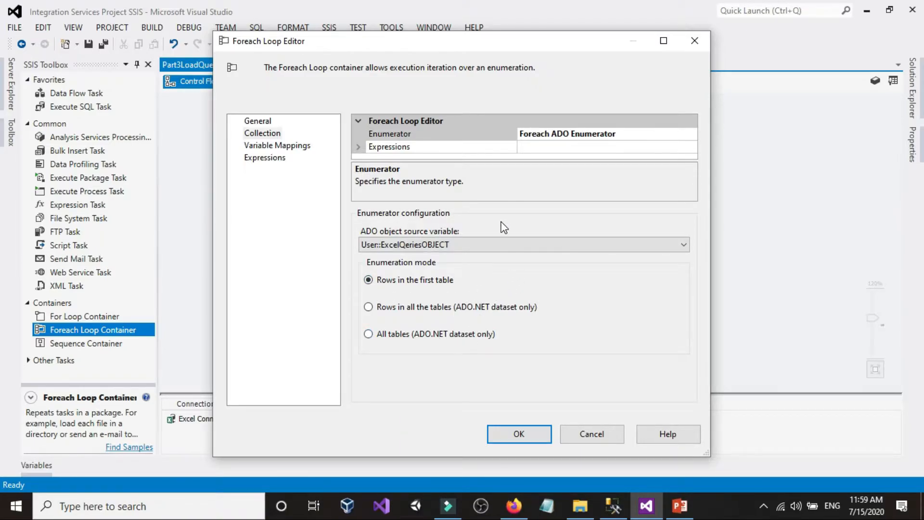
# Map the loop's collection value to a new String variable named ExcelQueriesVariable and confirm the Foreach Loop settings
pyautogui.click(259, 146)
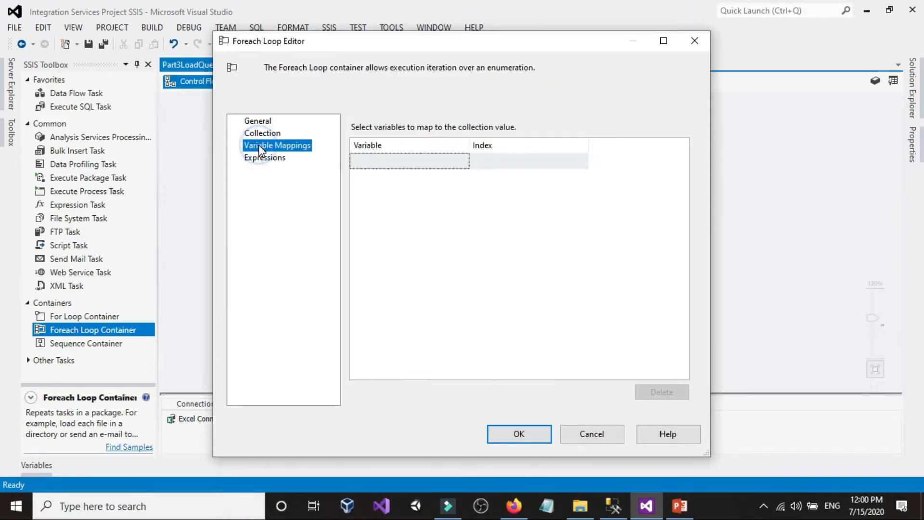
pyautogui.click(458, 159)
pyautogui.click(462, 161)
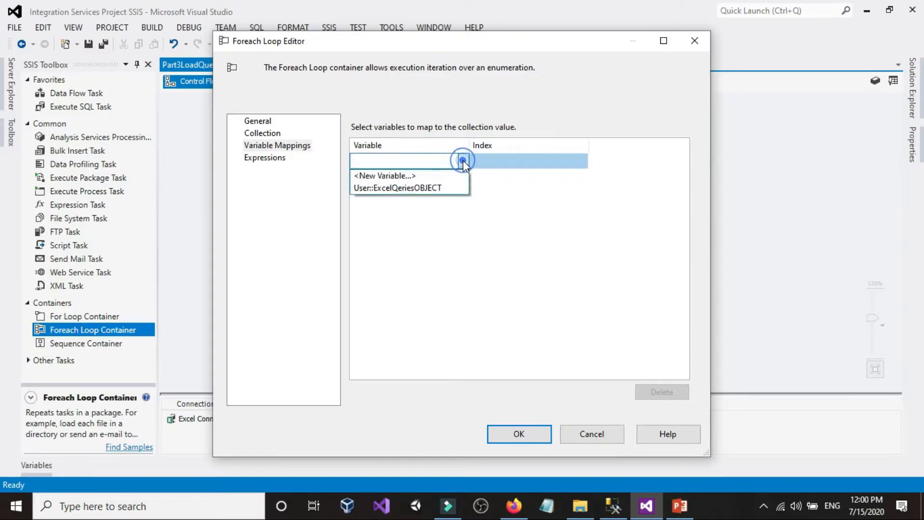
pyautogui.click(417, 172)
pyautogui.press('Tab')
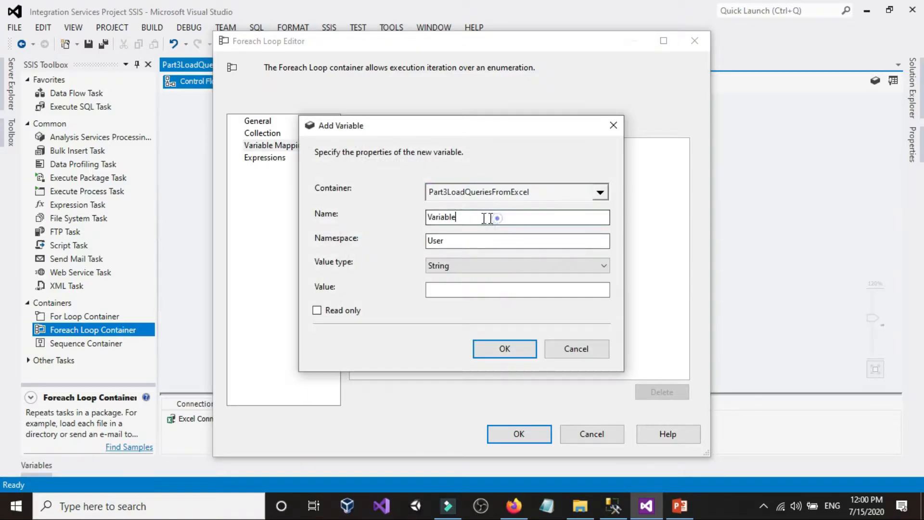
pyautogui.write('ExcelQueriesVa')
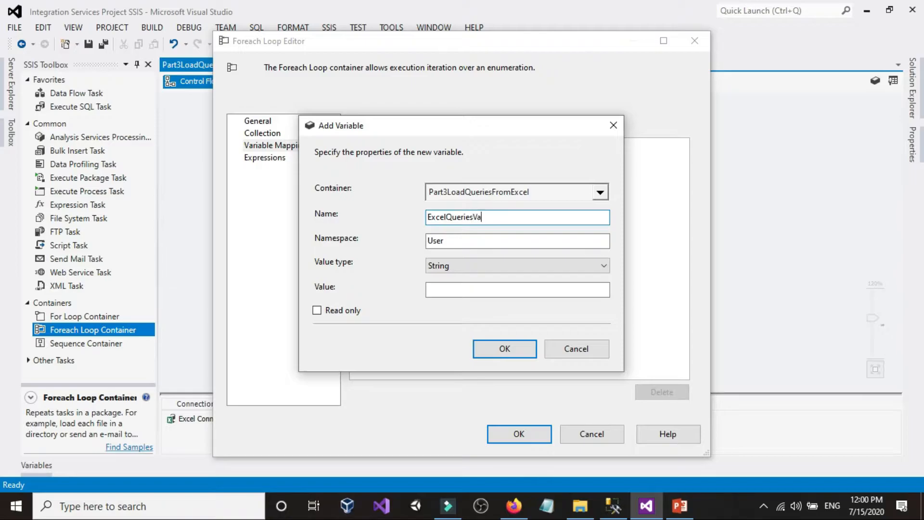
pyautogui.write('riab')
pyautogui.click(445, 265)
pyautogui.click(448, 265)
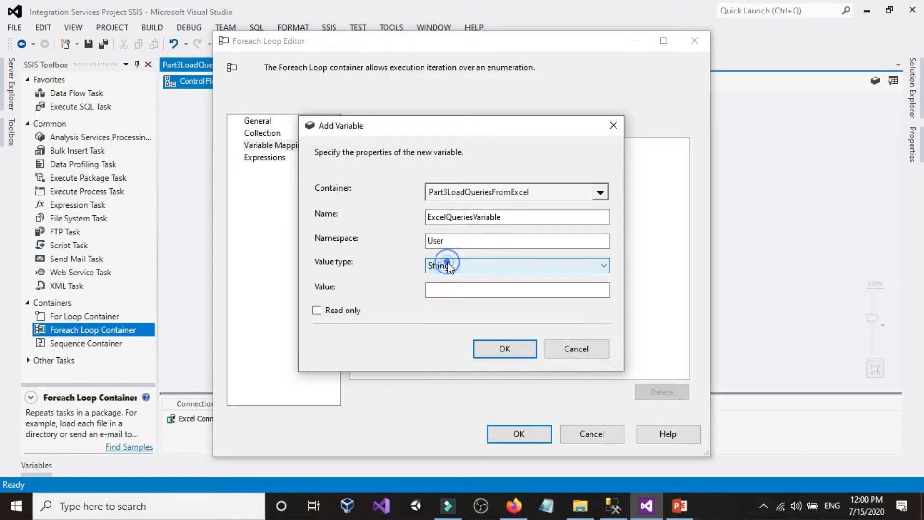
pyautogui.click(500, 349)
pyautogui.click(517, 435)
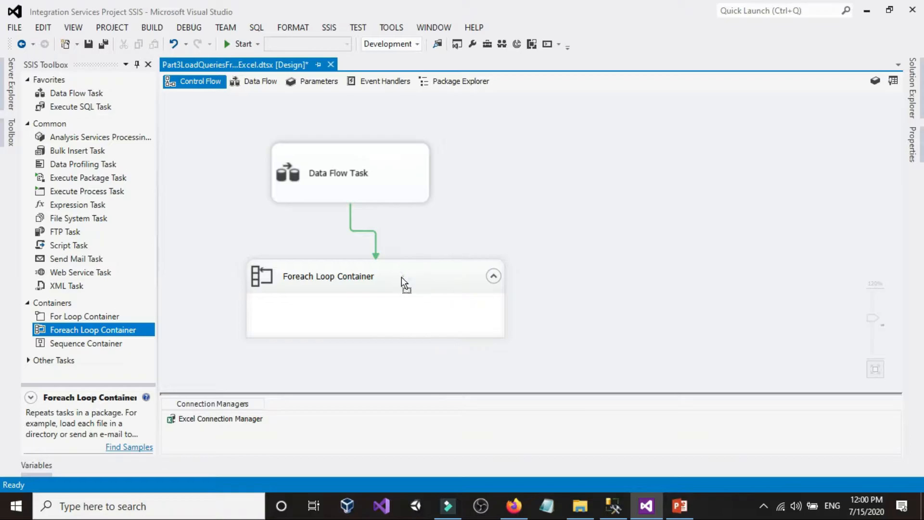
# Shift the Foreach Loop Container slightly under the Data Flow Task and make it taller
pyautogui.moveTo(403, 276); pyautogui.dragTo(388, 278)
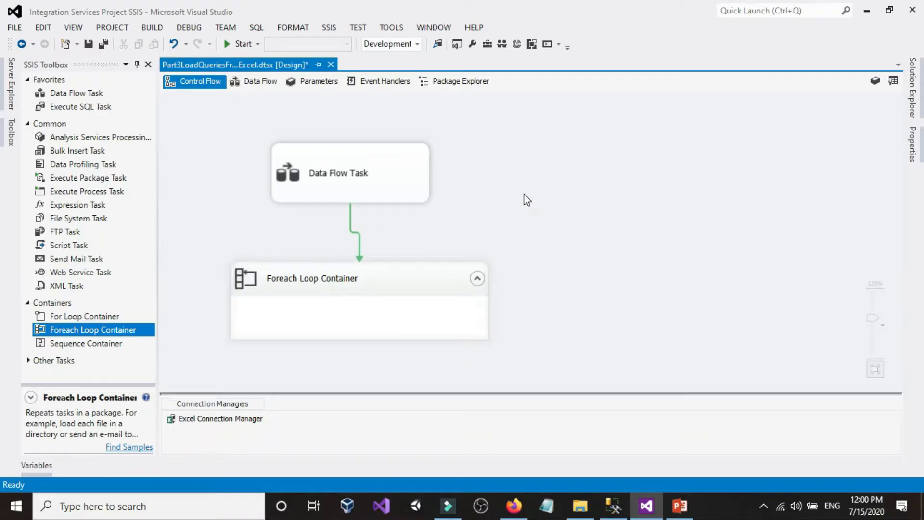
pyautogui.click(412, 338)
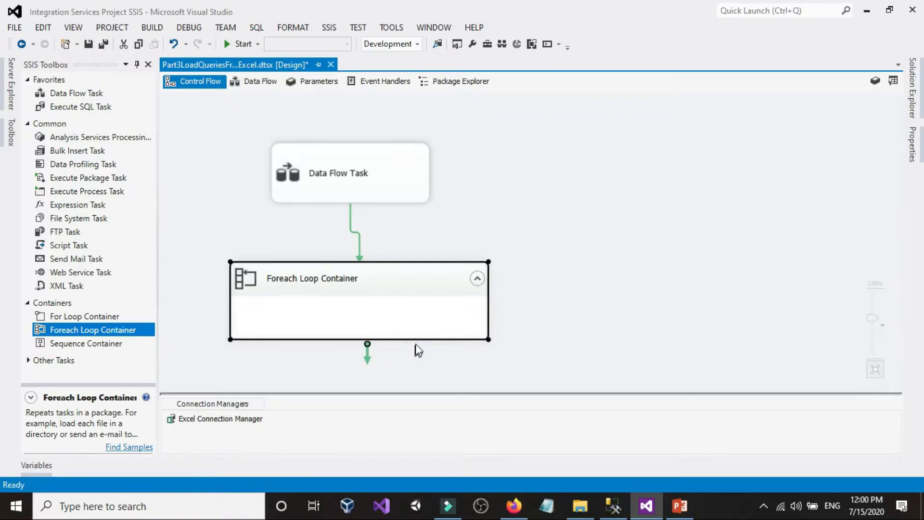
pyautogui.moveTo(418, 339); pyautogui.dragTo(418, 362)
pyautogui.click(581, 161)
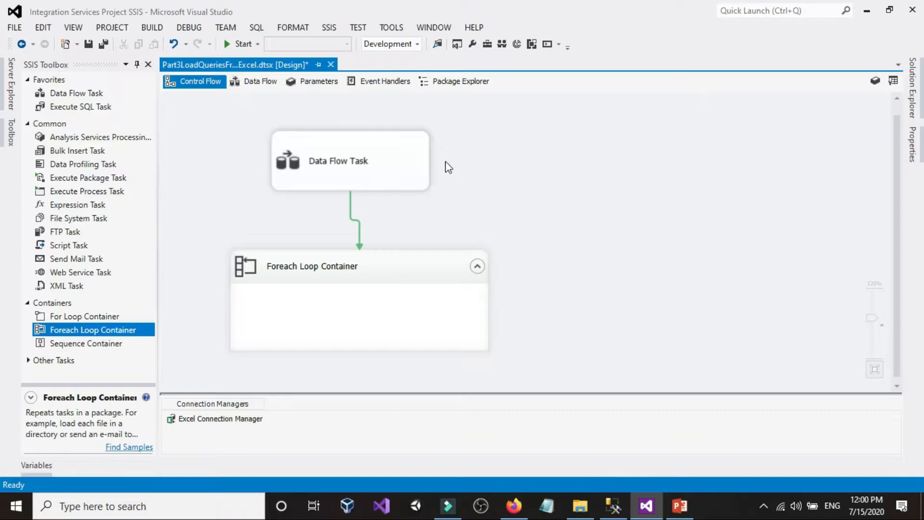
# Review the Data Flow Task's components and the Foreach Loop Container's collection and variable mapping settings
pyautogui.click(406, 151)
pyautogui.doubleClick(405, 151)
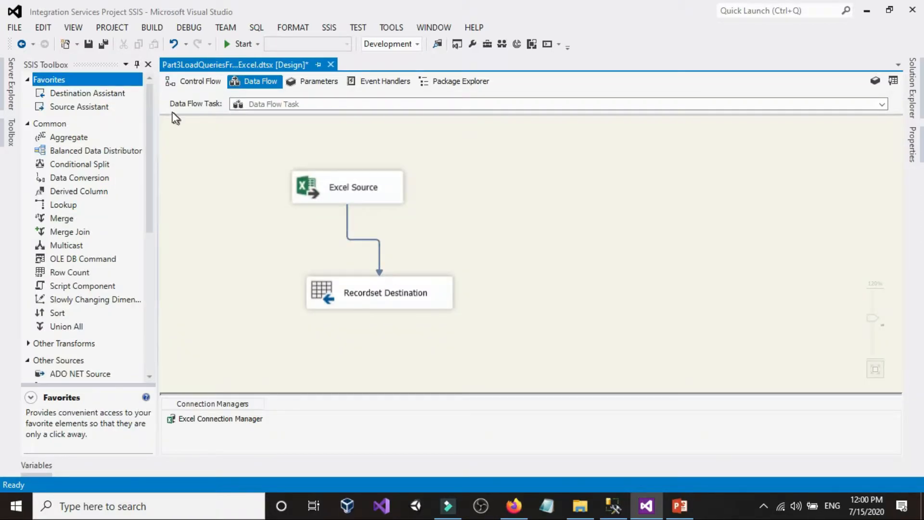
pyautogui.click(198, 86)
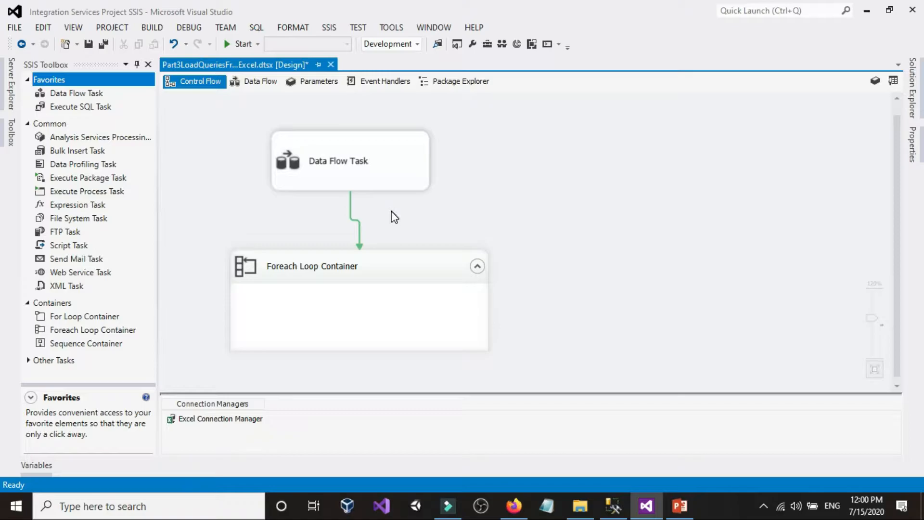
pyautogui.doubleClick(391, 267)
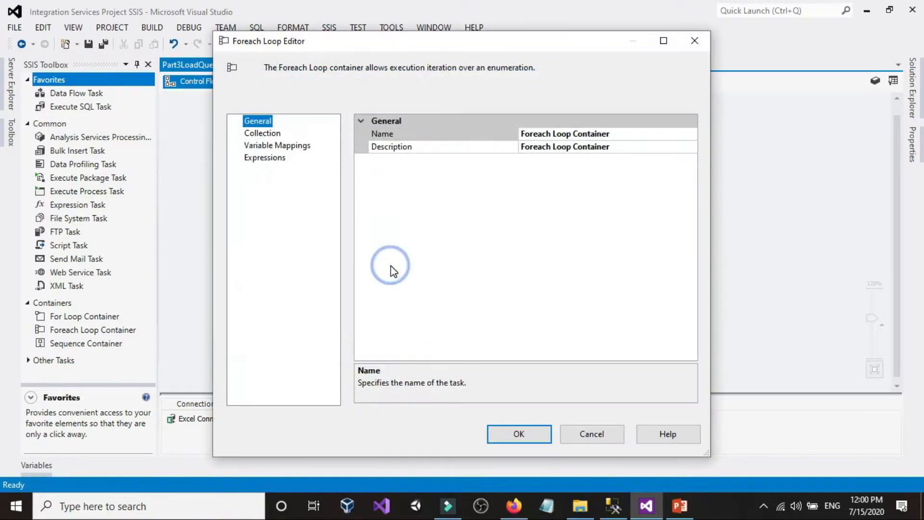
pyautogui.click(277, 135)
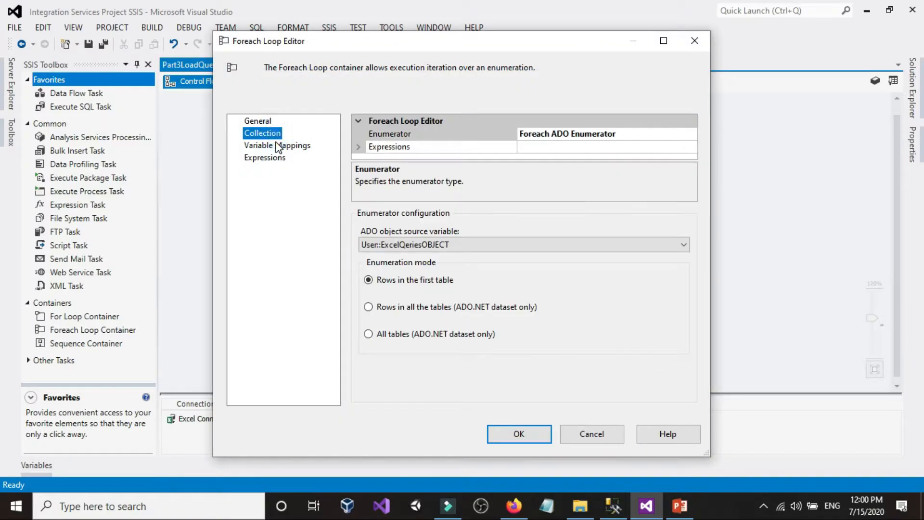
pyautogui.click(278, 146)
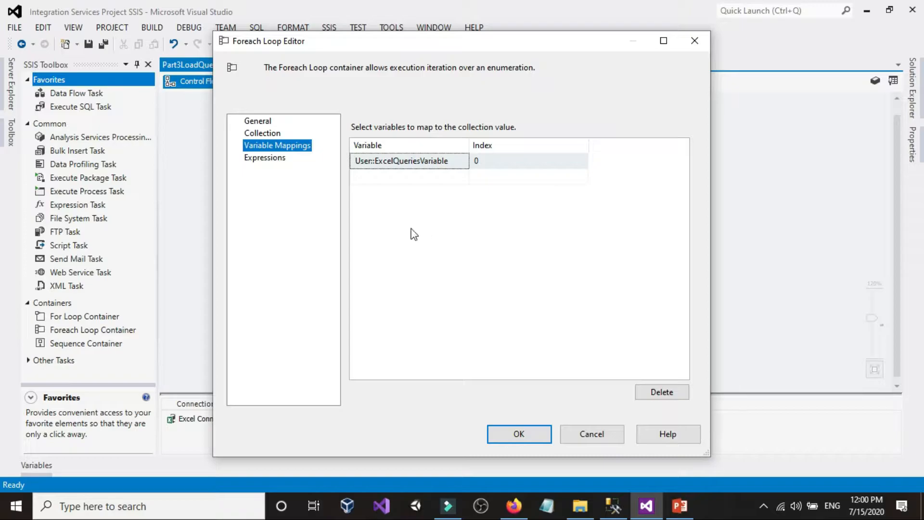
# Review each query in SQL Queries.xlsx, close the workbook, return to Visual Studio and confirm the Foreach Loop Editor
pyautogui.click(577, 514)
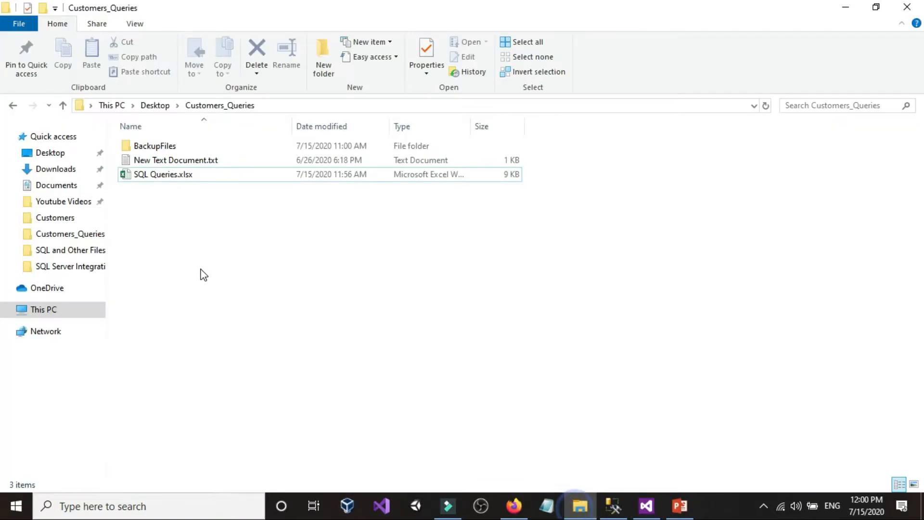
pyautogui.doubleClick(146, 177)
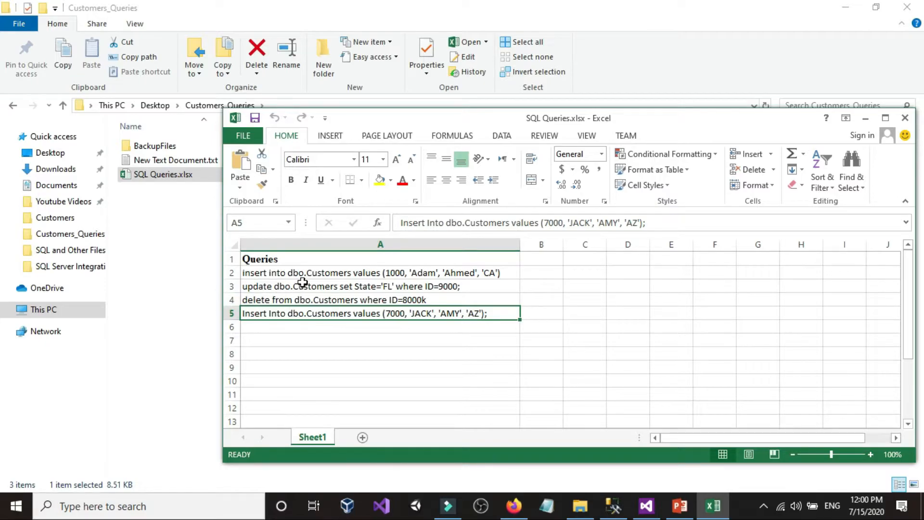
pyautogui.click(295, 273)
pyautogui.click(294, 287)
pyautogui.click(295, 300)
pyautogui.click(292, 313)
pyautogui.click(905, 118)
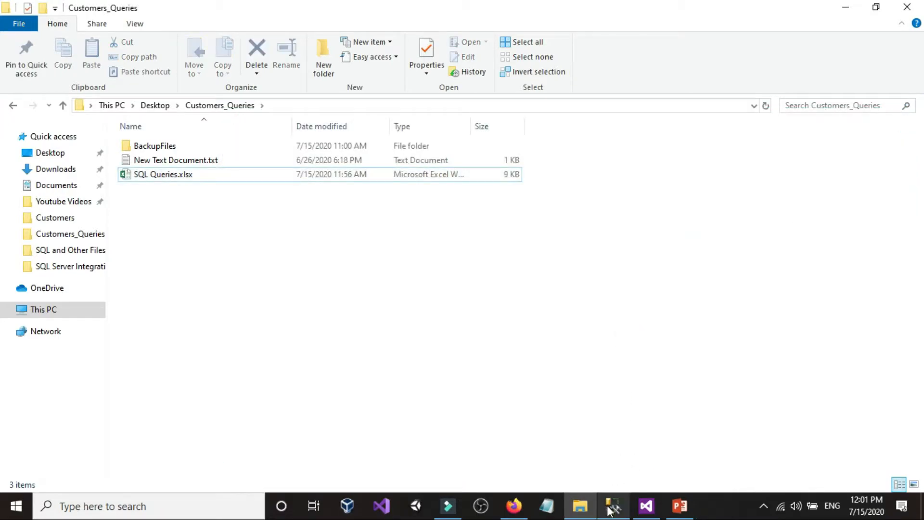
pyautogui.click(603, 510)
pyautogui.click(646, 506)
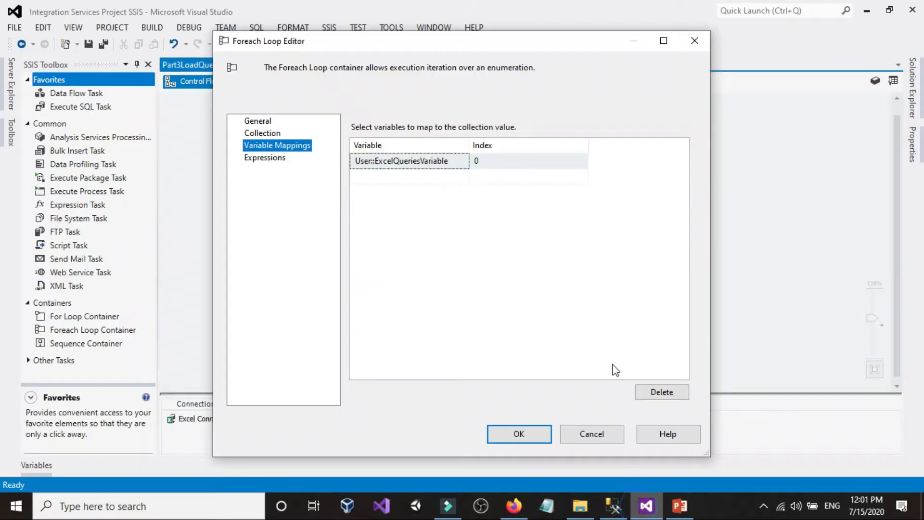
pyautogui.click(519, 434)
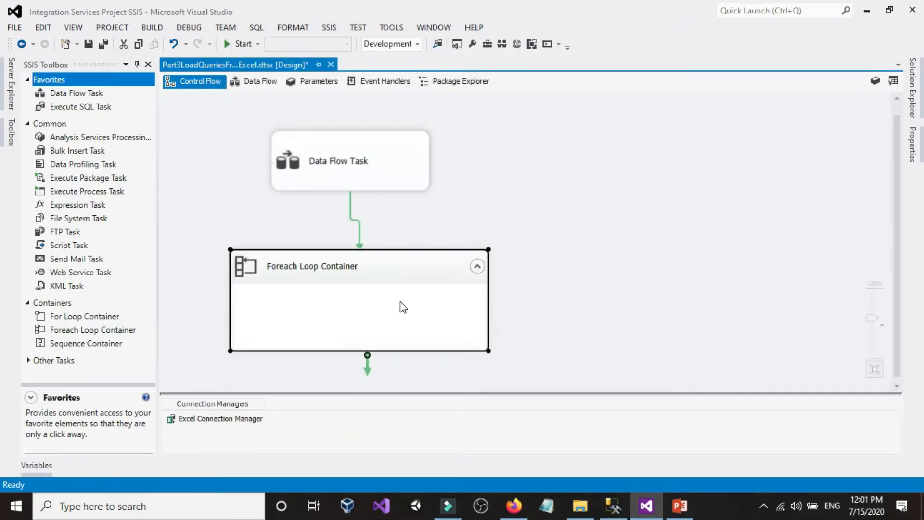
# Add an Execute SQL Task inside the Foreach Loop Container and open its editor
pyautogui.click(528, 179)
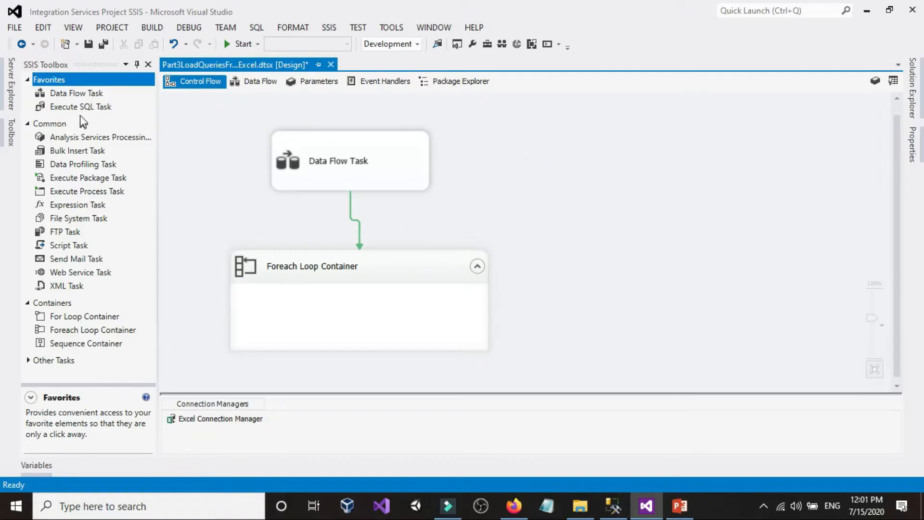
pyautogui.moveTo(61, 107); pyautogui.dragTo(283, 305)
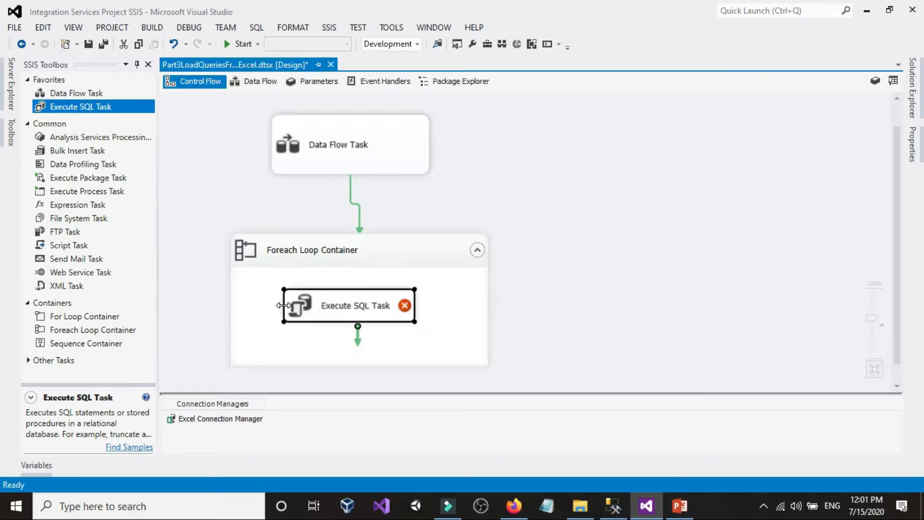
pyautogui.click(537, 222)
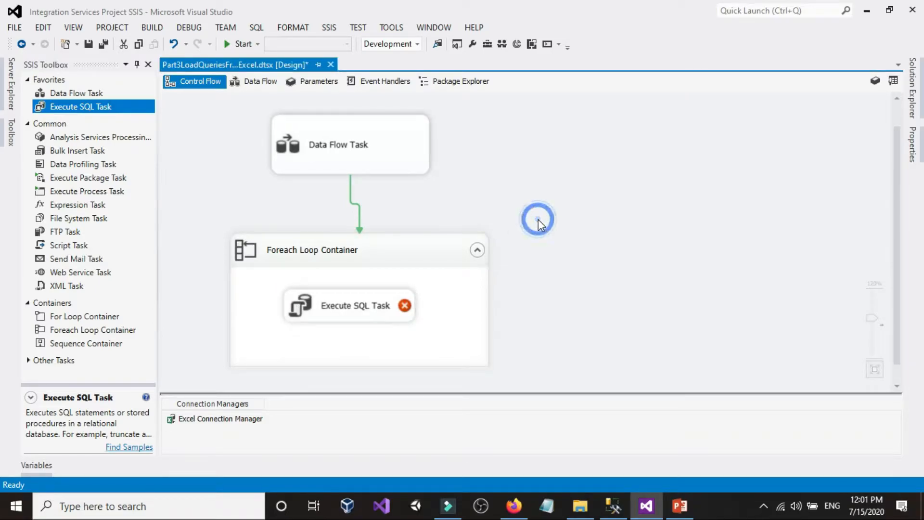
pyautogui.click(351, 310)
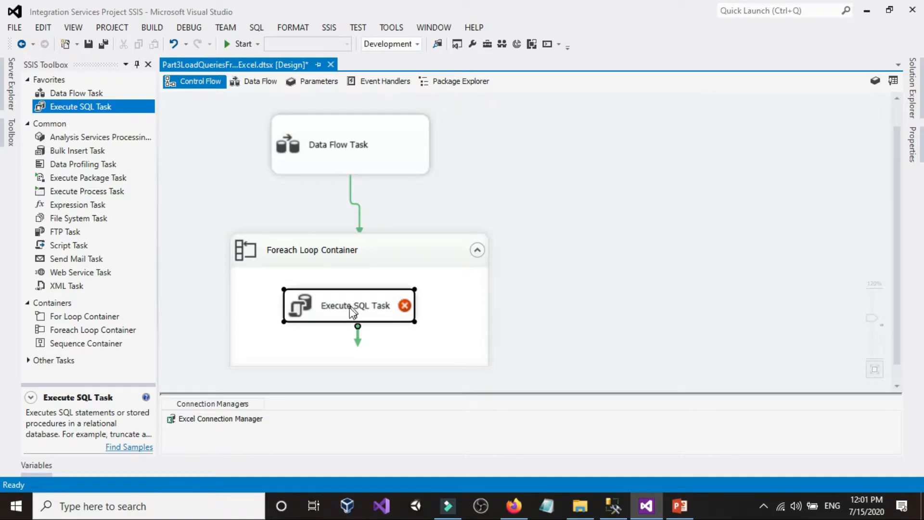
pyautogui.doubleClick(351, 310)
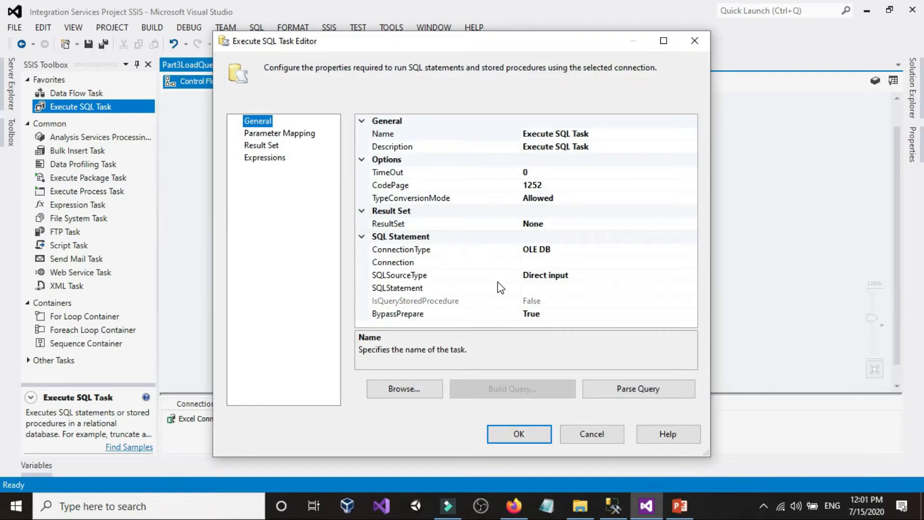
# Set the Execute SQL Task's ConnectionType to OLE DB after checking the target database's query window in SQL Server Management Studio
pyautogui.click(624, 249)
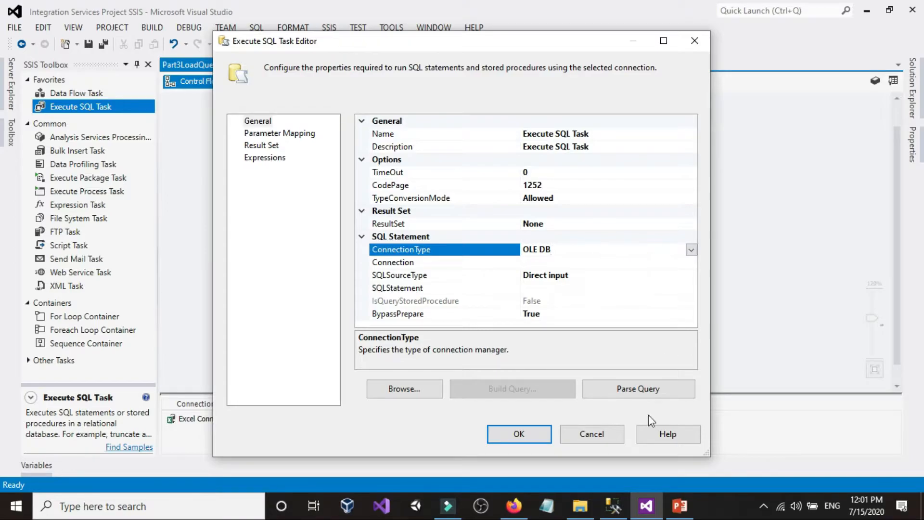
pyautogui.click(614, 505)
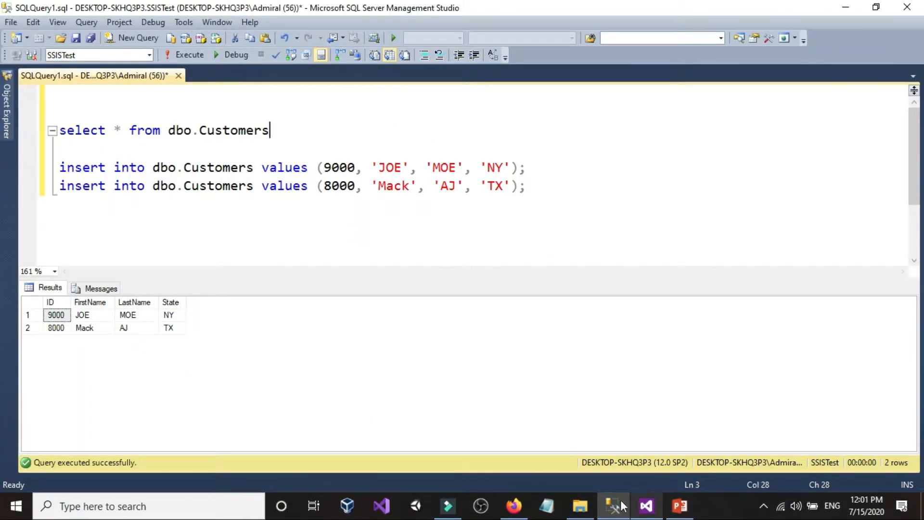
pyautogui.click(644, 505)
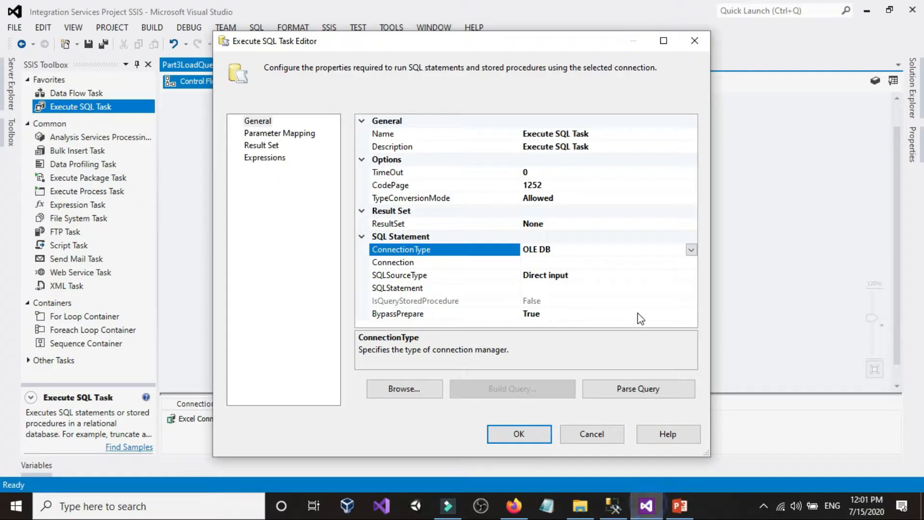
pyautogui.click(691, 249)
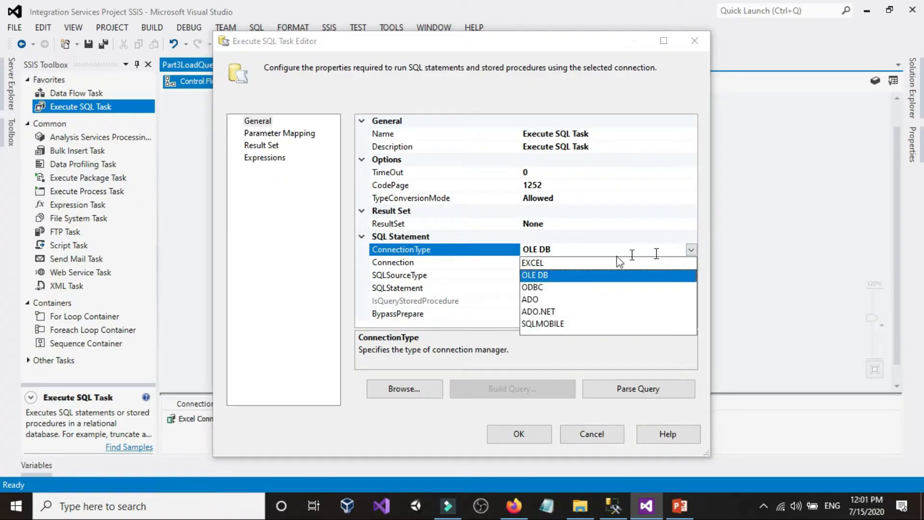
pyautogui.click(540, 276)
# Check the available databases in SQL Server Management Studio's Object Explorer, then return to the Execute SQL Task Editor in Visual Studio
pyautogui.click(552, 260)
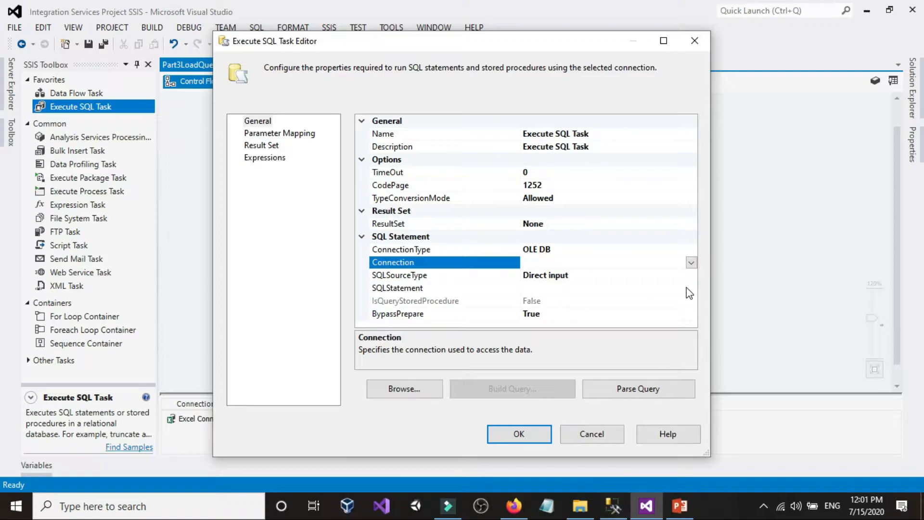
pyautogui.click(692, 263)
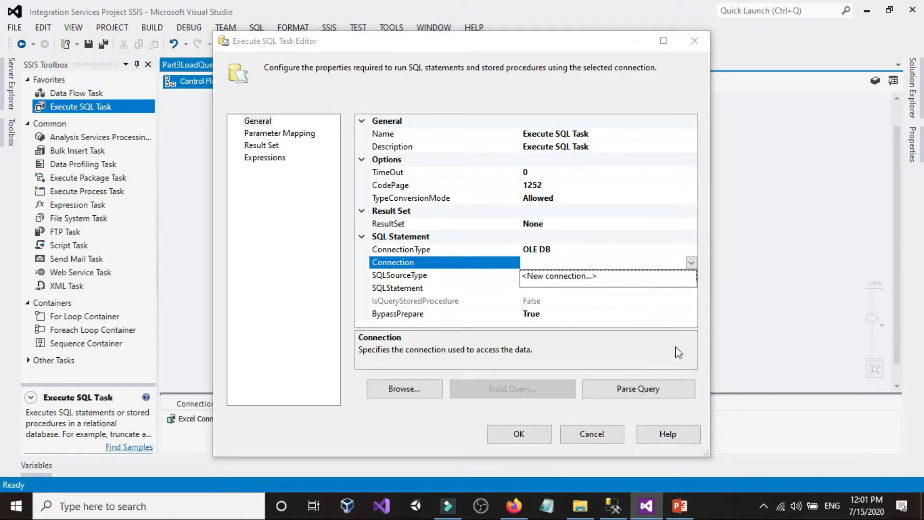
pyautogui.click(613, 506)
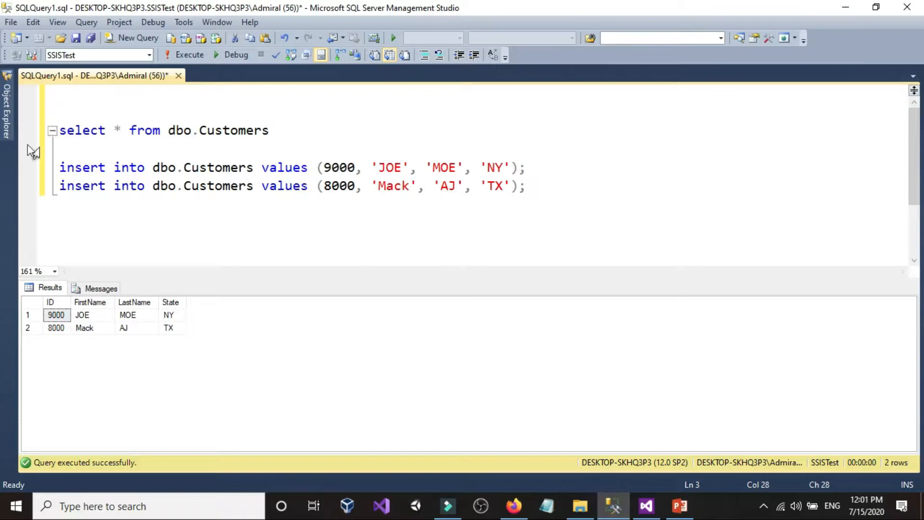
pyautogui.moveTo(4, 124)
pyautogui.click(303, 128)
pyautogui.click(7, 110)
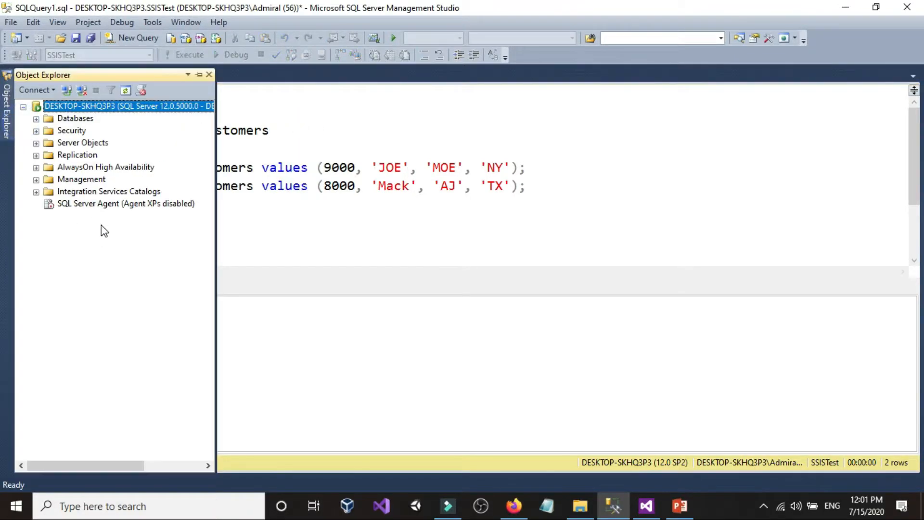
pyautogui.click(37, 119)
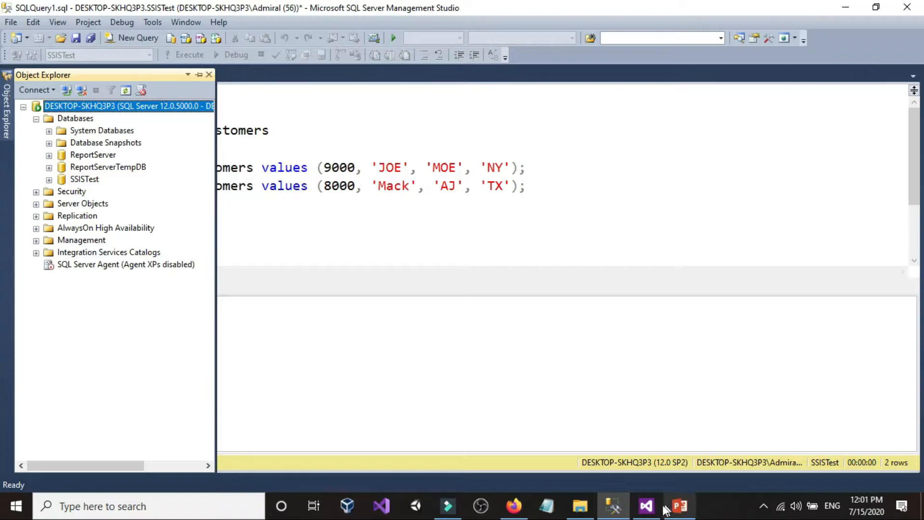
pyautogui.click(646, 506)
# Start a new connection for the task, delete the existing SSISTest data connection and open a blank Connection Manager
pyautogui.click(691, 263)
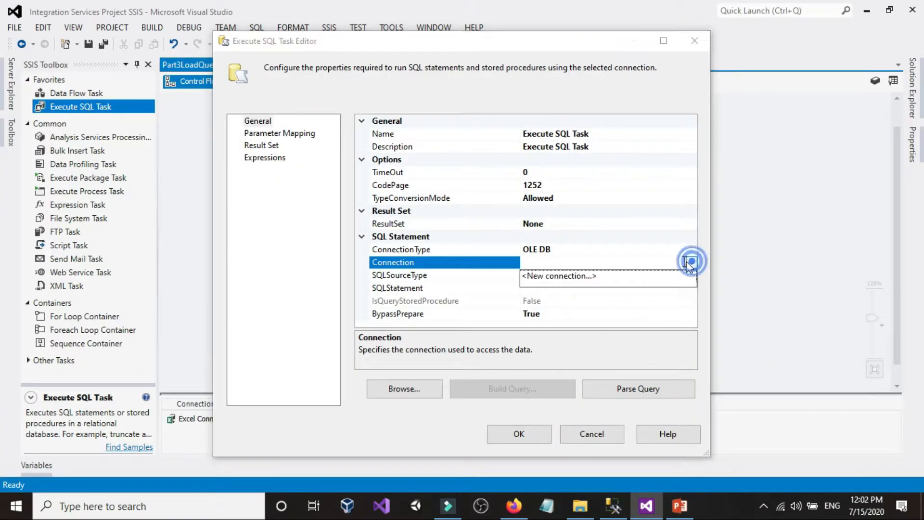
pyautogui.click(558, 276)
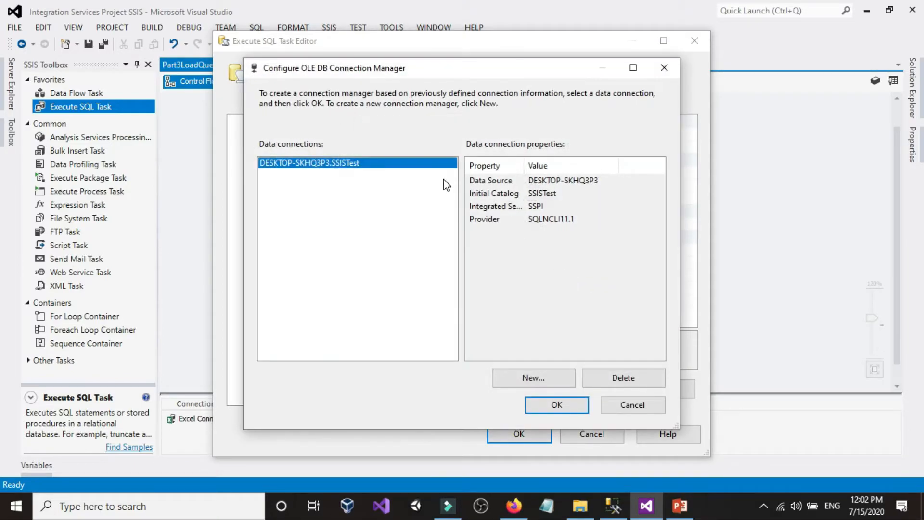
pyautogui.click(612, 378)
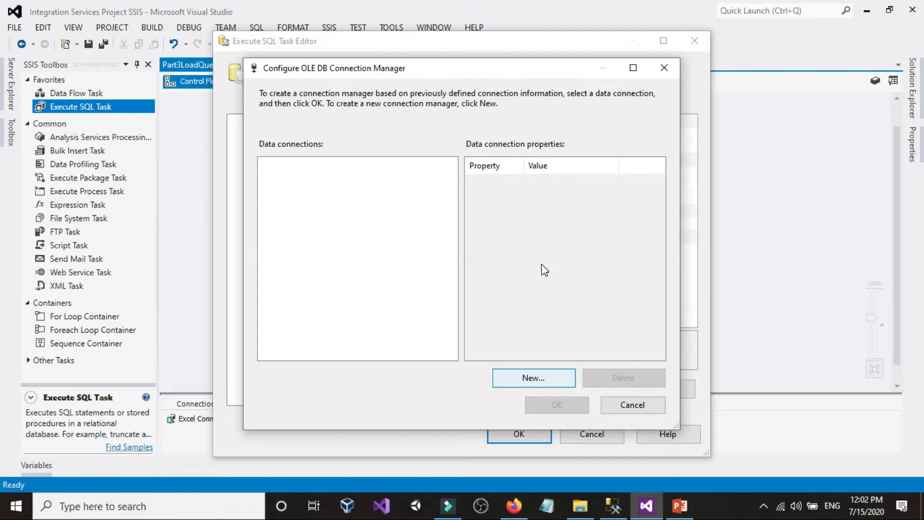
pyautogui.press('Return')
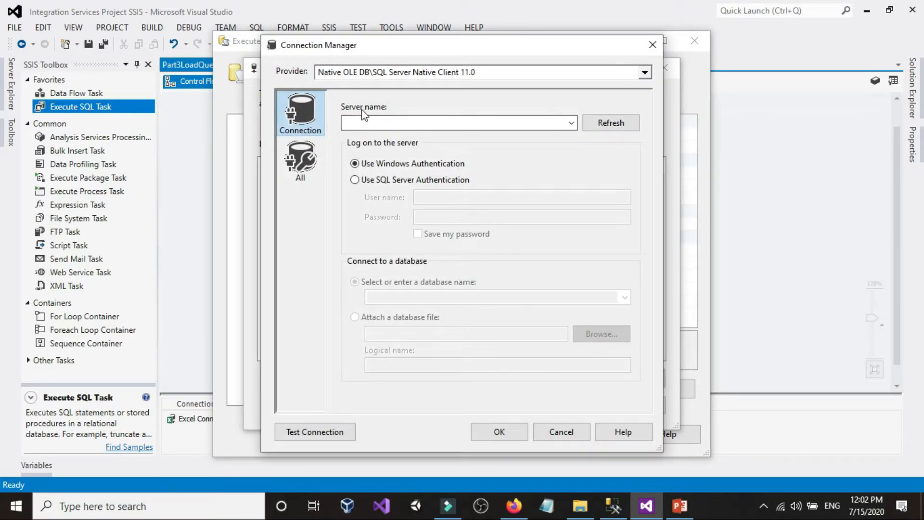
# Switch to SQL Server Management Studio and try to copy the server name from a new Database Engine connection
pyautogui.click(613, 505)
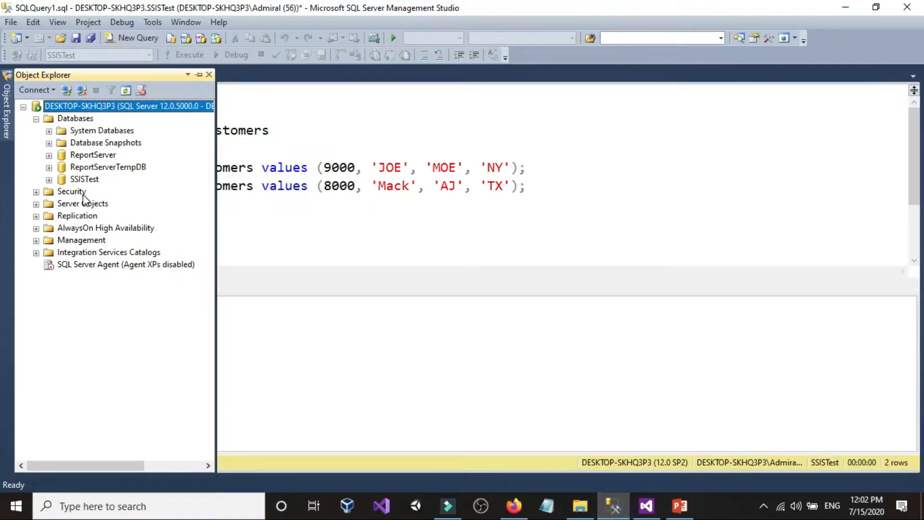
pyautogui.click(40, 89)
pyautogui.click(46, 106)
pyautogui.rightClick(455, 175)
pyautogui.click(481, 219)
pyautogui.click(465, 274)
pyautogui.click(398, 222)
pyautogui.click(530, 205)
pyautogui.press('Return')
pyautogui.press('Return')
pyautogui.write('delect')
pyautogui.press('BackSpace')
pyautogui.press('BackSpace')
pyautogui.press('BackSpace')
pyautogui.press('BackSpace')
pyautogui.press('BackSpace')
pyautogui.press('BackSpace')
pyautogui.press('BackSpace')
pyautogui.write('select @@ser')
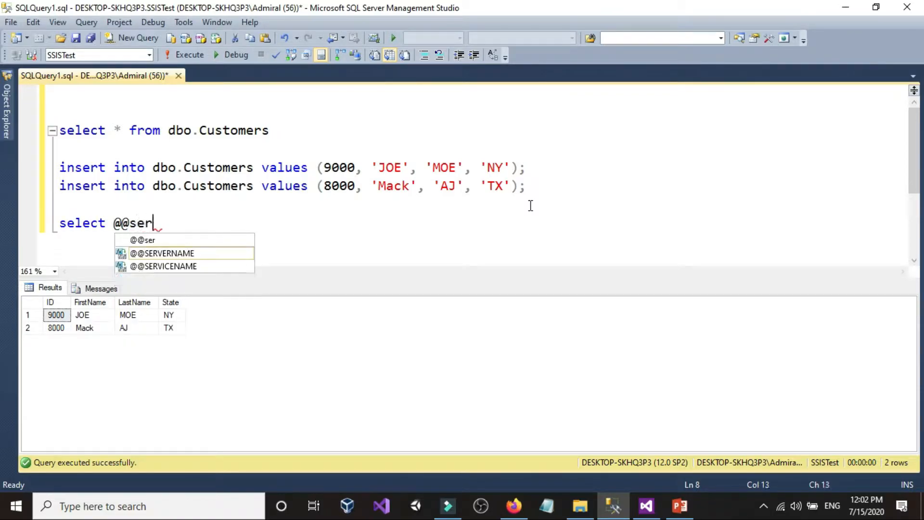
pyautogui.doubleClick(200, 253)
pyautogui.moveTo(236, 229); pyautogui.dragTo(57, 224)
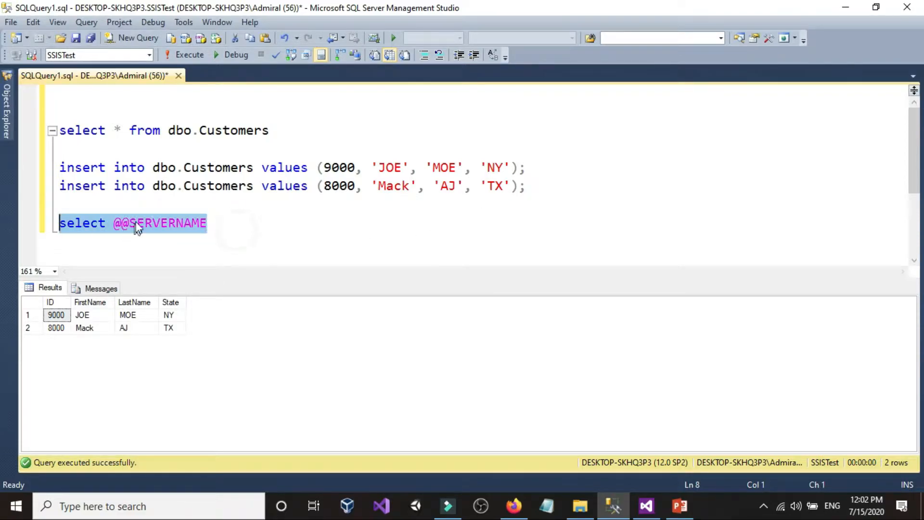
pyautogui.click(185, 54)
pyautogui.rightClick(101, 317)
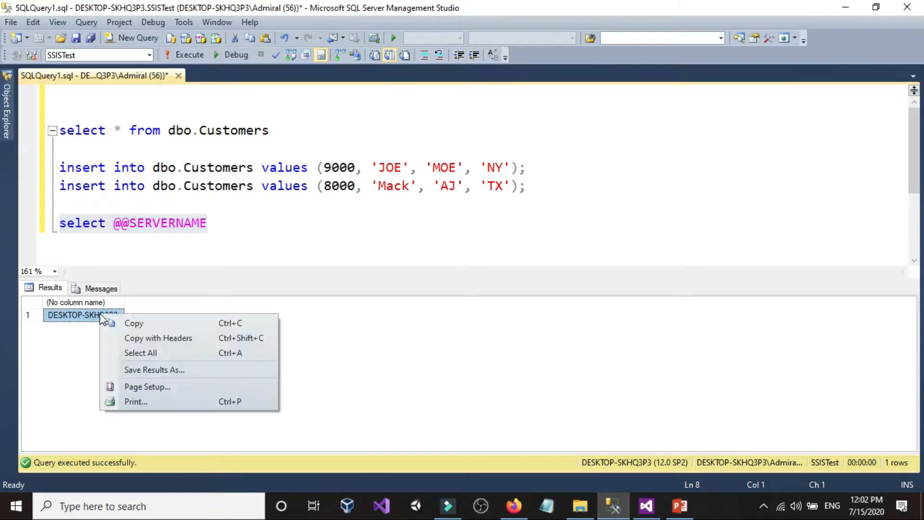
pyautogui.click(133, 323)
pyautogui.click(235, 239)
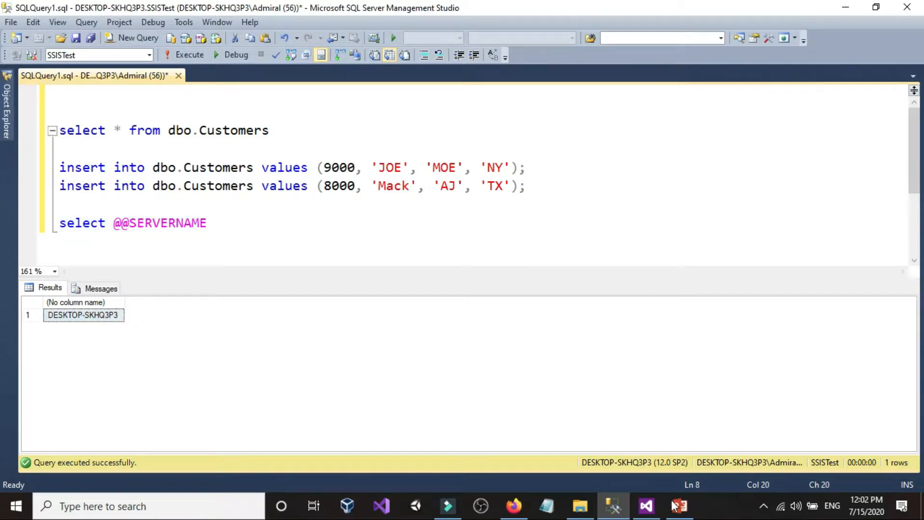
pyautogui.click(646, 505)
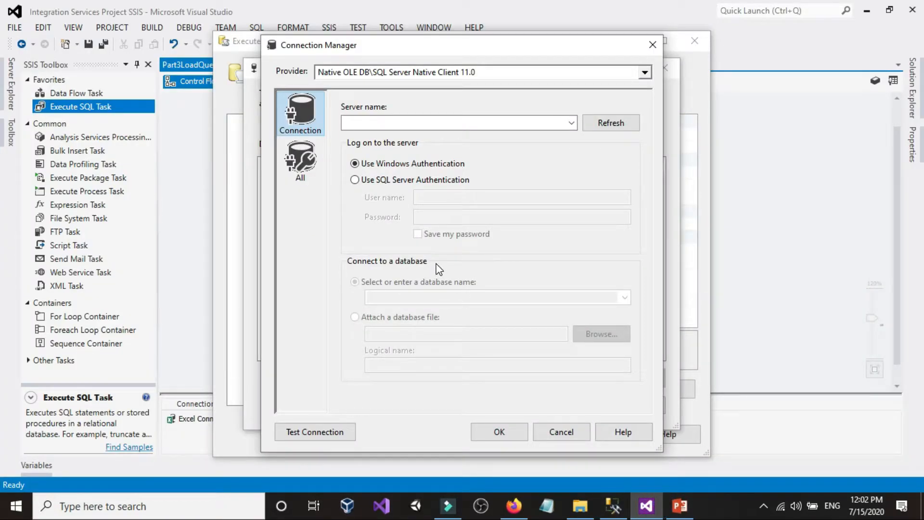
pyautogui.rightClick(429, 126)
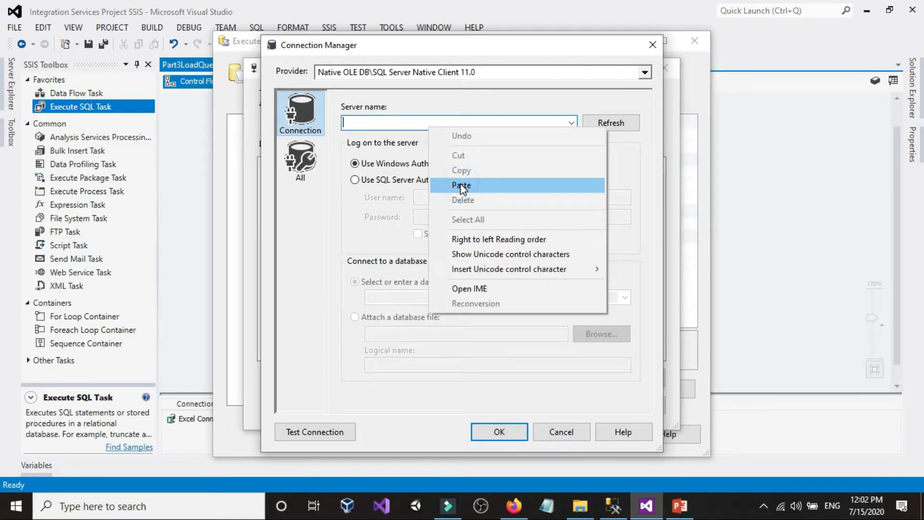
pyautogui.click(460, 185)
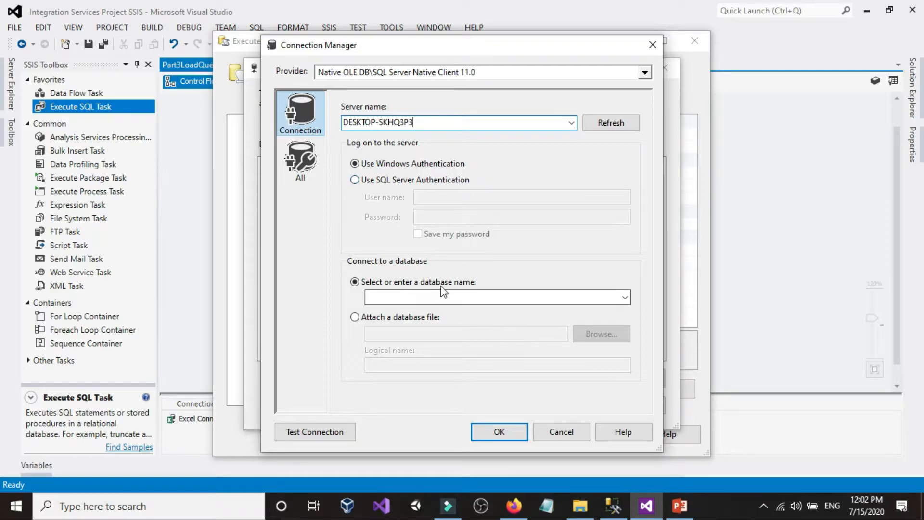
pyautogui.click(624, 297)
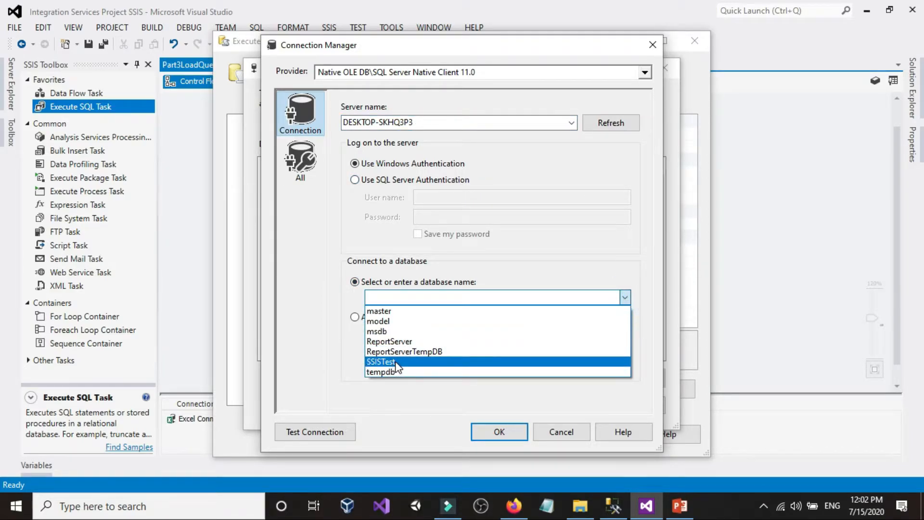
pyautogui.click(380, 362)
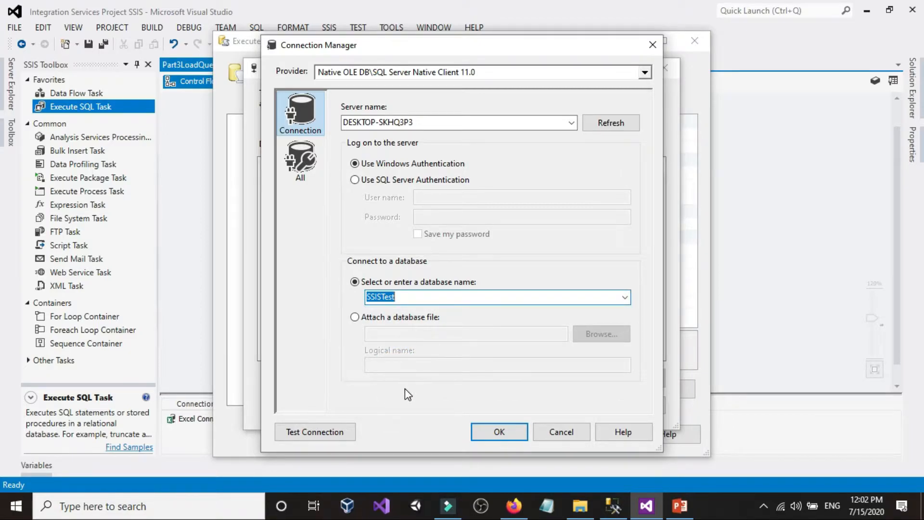
# Test the SSISTest connection and confirm it as the Execute SQL Task's connection
pyautogui.click(323, 433)
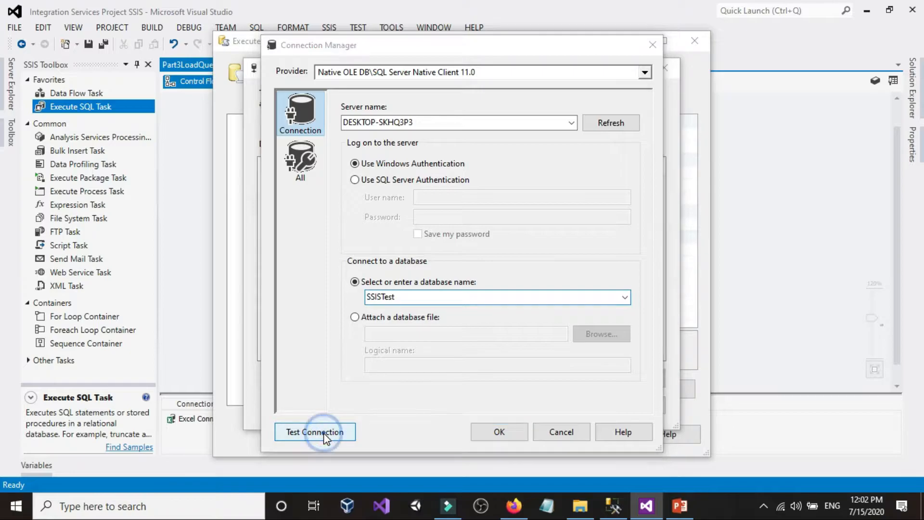
pyautogui.click(684, 269)
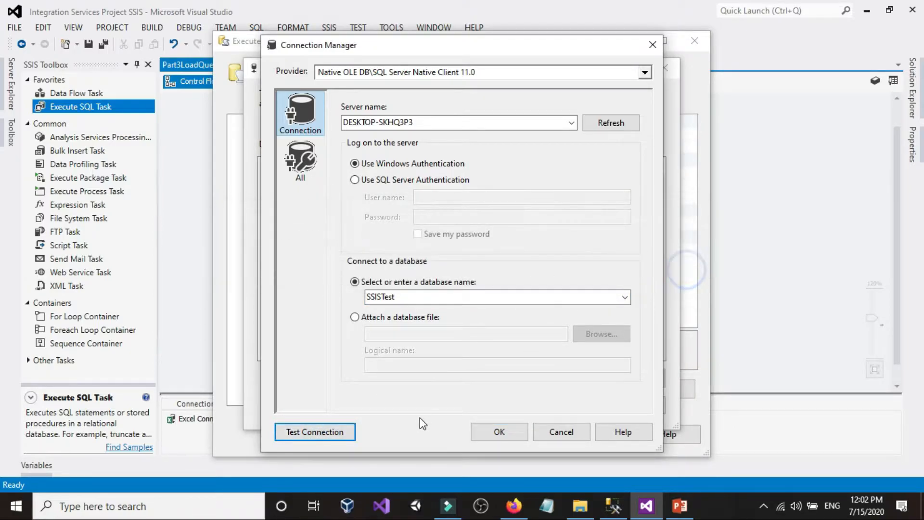
pyautogui.click(479, 429)
pyautogui.click(553, 405)
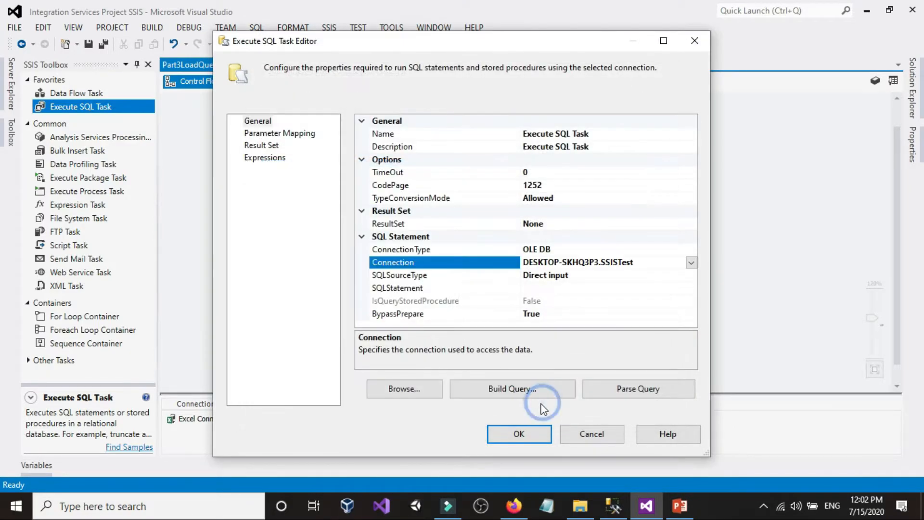
# Review the SQLSourceType options of the Execute SQL Task and keep Direct input
pyautogui.click(591, 276)
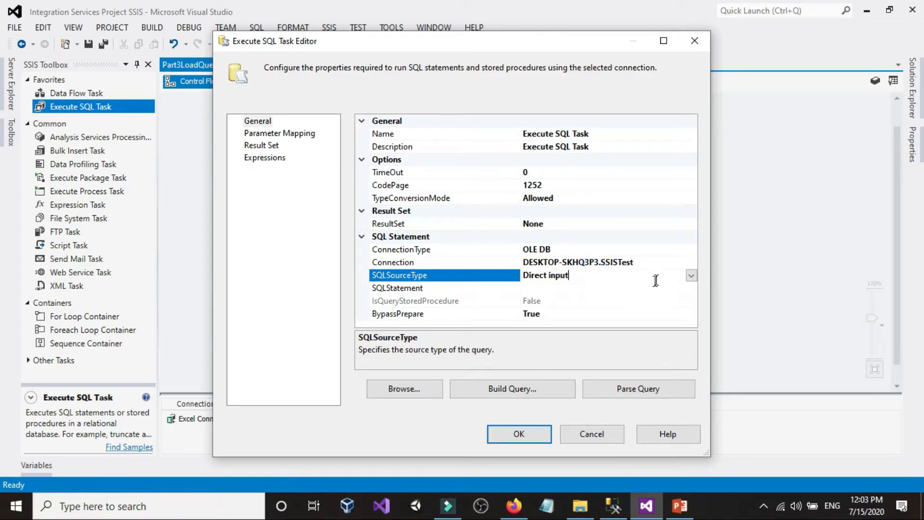
pyautogui.click(691, 275)
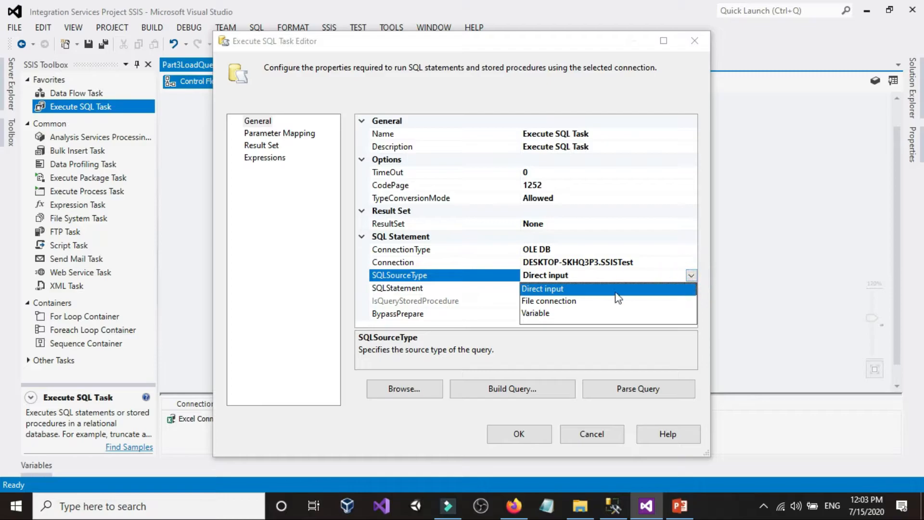
pyautogui.click(557, 290)
pyautogui.click(560, 299)
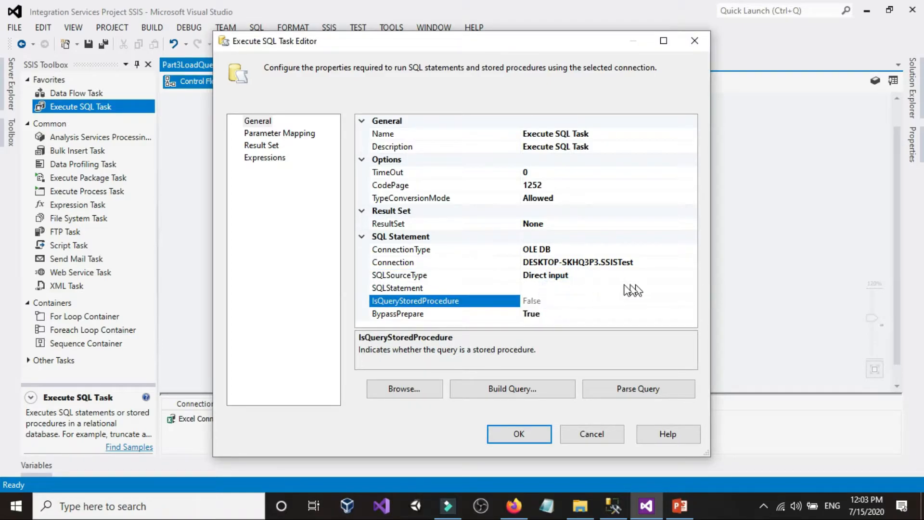
pyautogui.click(619, 286)
pyautogui.click(691, 288)
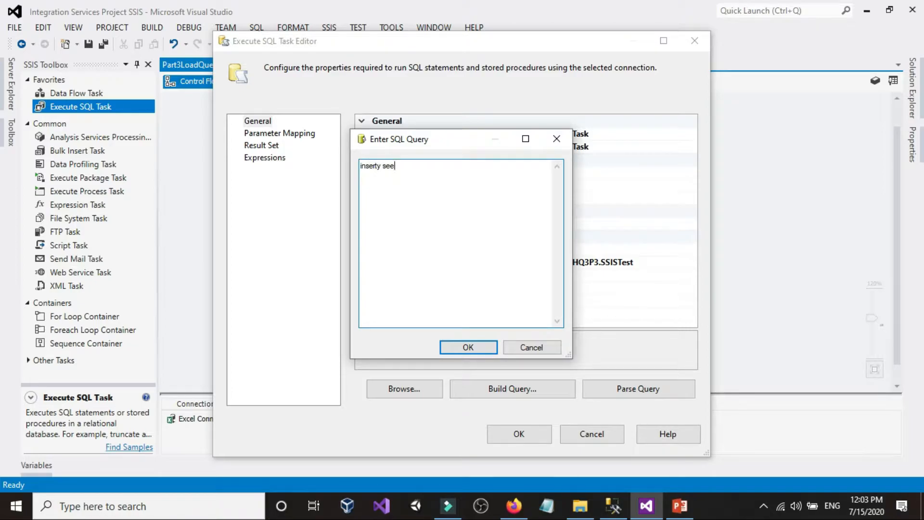
pyautogui.click(523, 345)
pyautogui.click(571, 289)
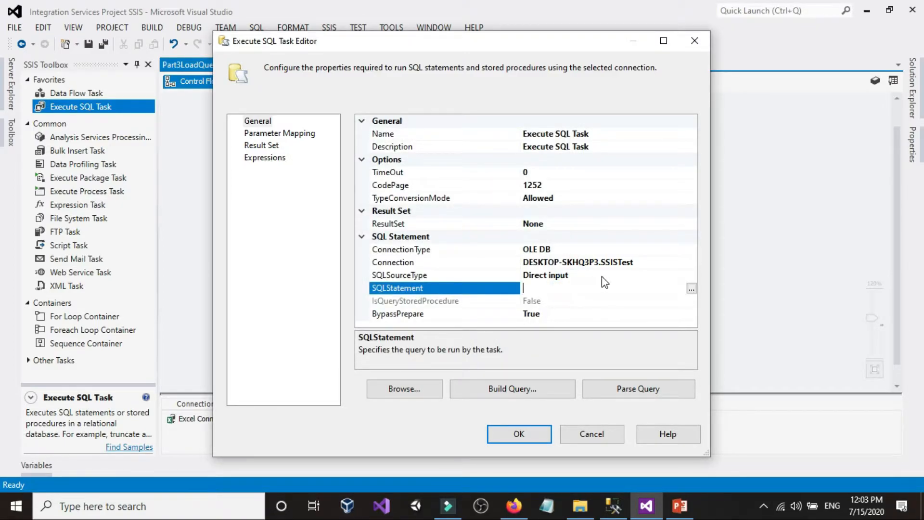
# Open SQL Queries.xlsx from the Customers_Queries folder to review its queries, close it and return to Visual Studio
pyautogui.click(580, 506)
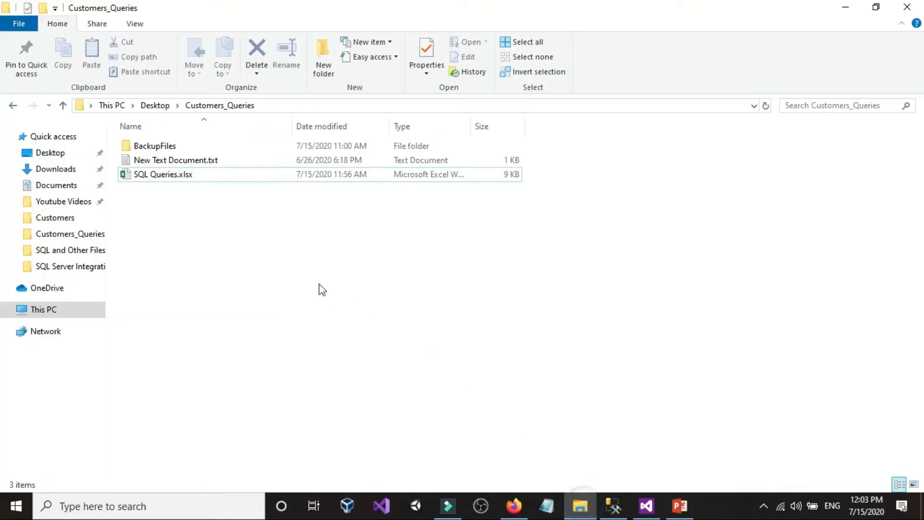
pyautogui.doubleClick(182, 175)
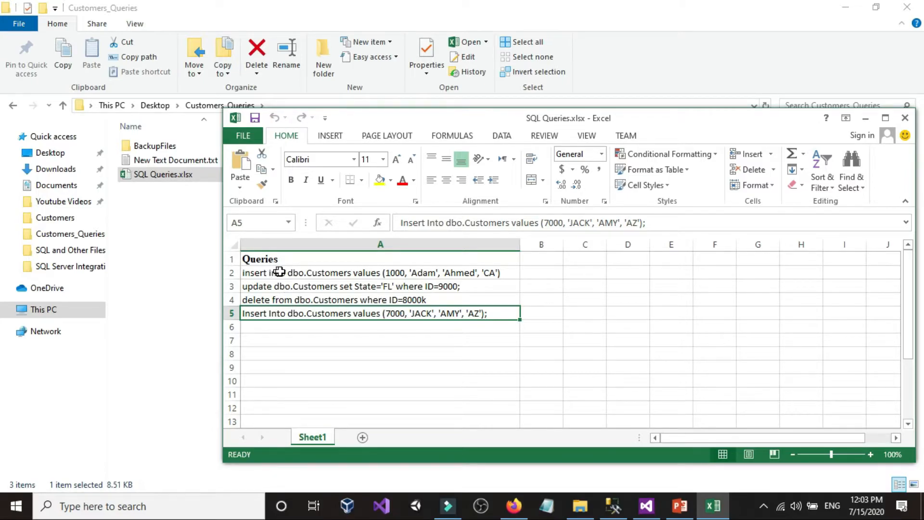
pyautogui.click(905, 118)
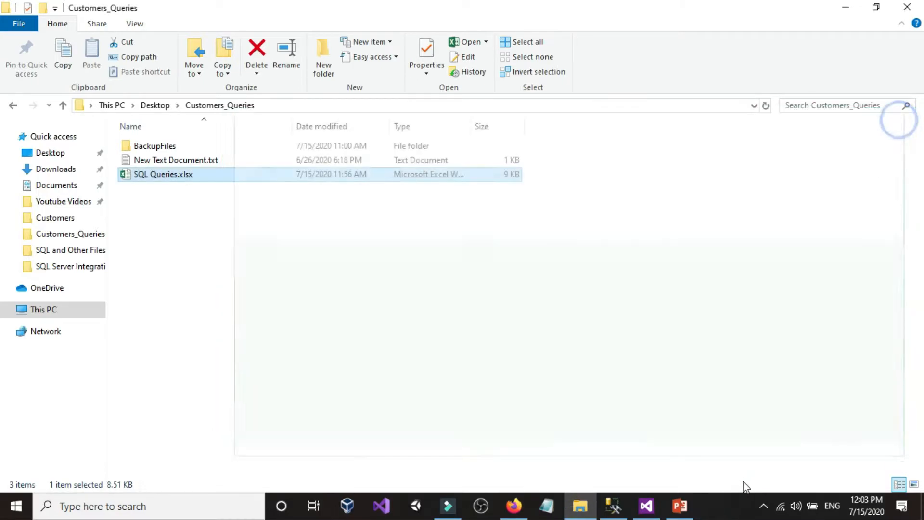
pyautogui.click(646, 506)
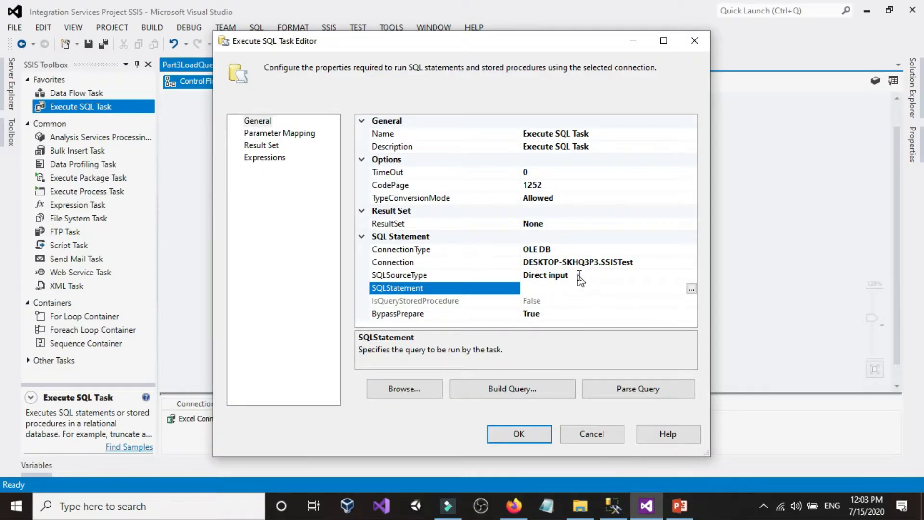
# Set the Execute SQL Task's SQLSourceType to Variable and its SourceVariable to User::ExcelQueriesVariable, and confirm the editor
pyautogui.click(525, 277)
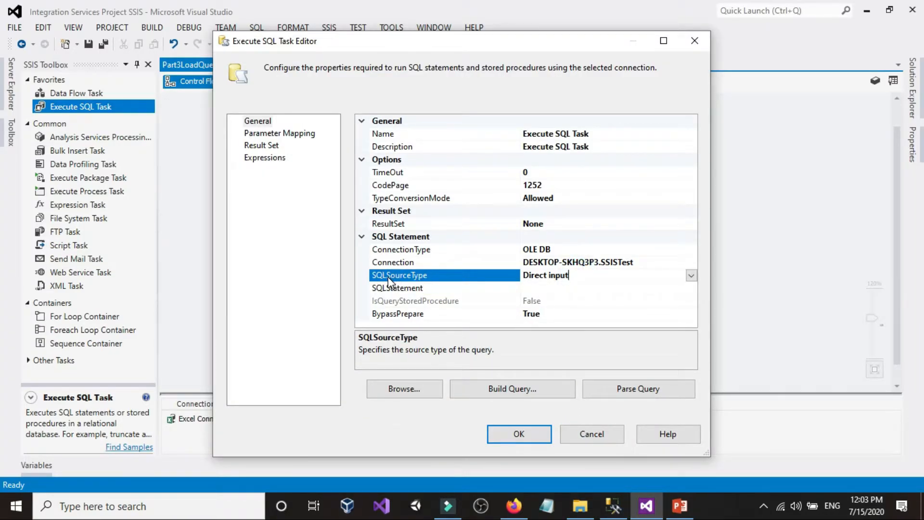
pyautogui.click(691, 276)
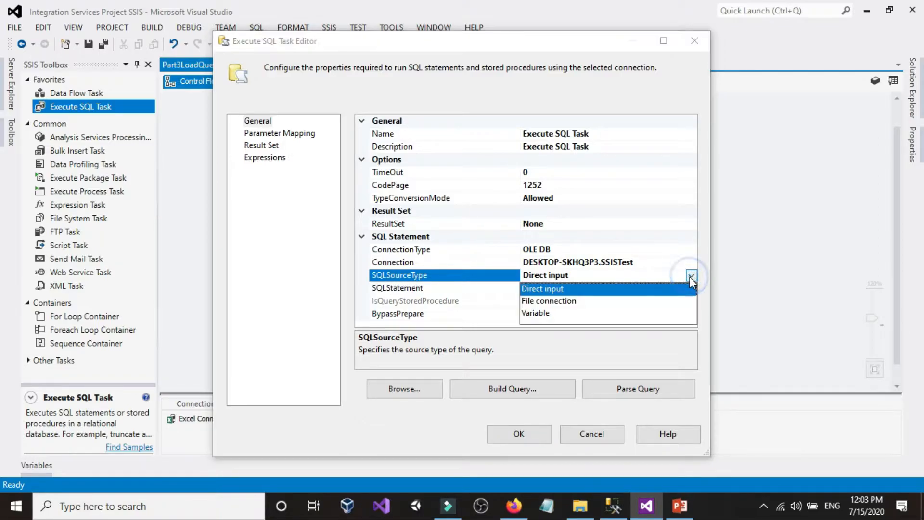
pyautogui.click(542, 314)
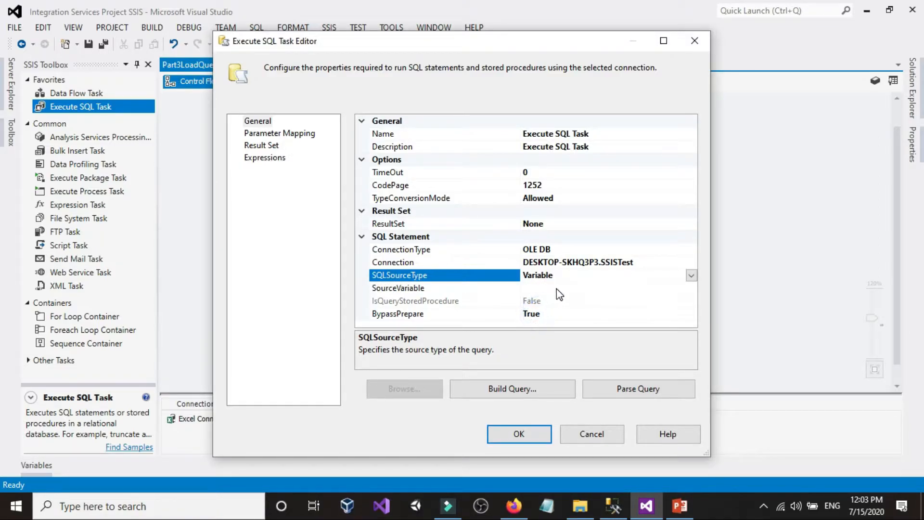
pyautogui.click(560, 289)
pyautogui.click(691, 289)
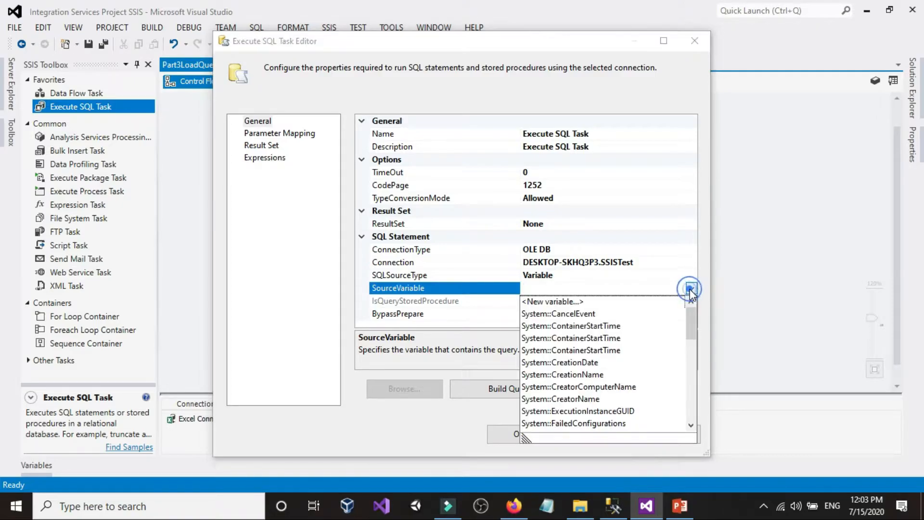
pyautogui.scroll(-10, 589, 399)
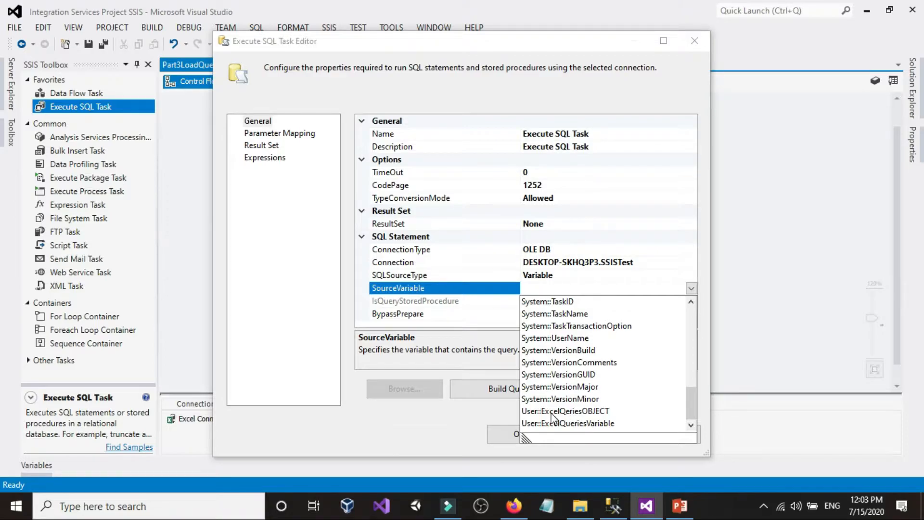
pyautogui.click(599, 428)
pyautogui.click(518, 433)
pyautogui.click(739, 228)
# Check the Foreach Loop Container's variable mappings and the Execute SQL Task's general settings, confirming both editors
pyautogui.doubleClick(405, 247)
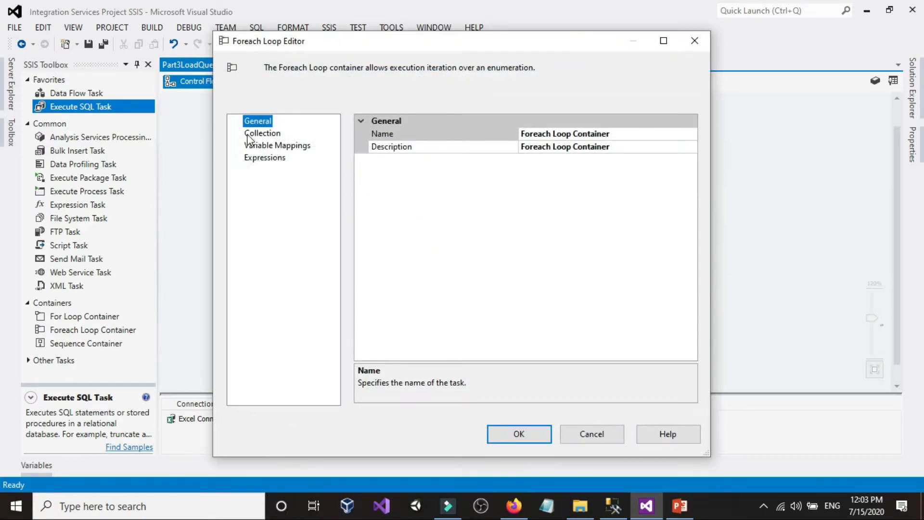
pyautogui.click(264, 143)
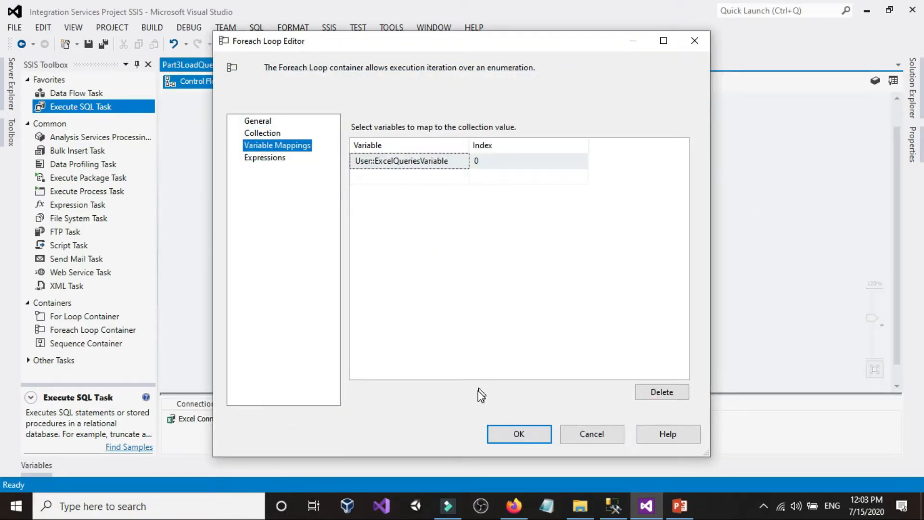
pyautogui.click(504, 435)
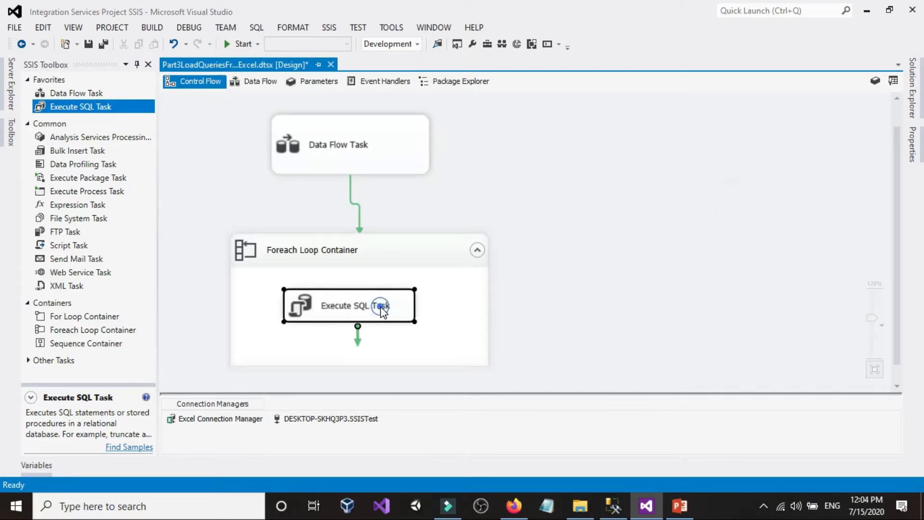
pyautogui.doubleClick(379, 305)
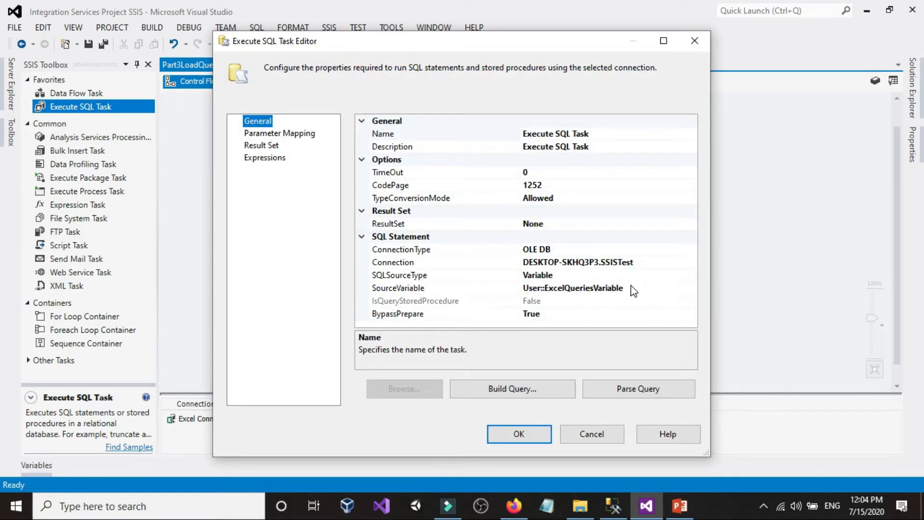
pyautogui.click(510, 434)
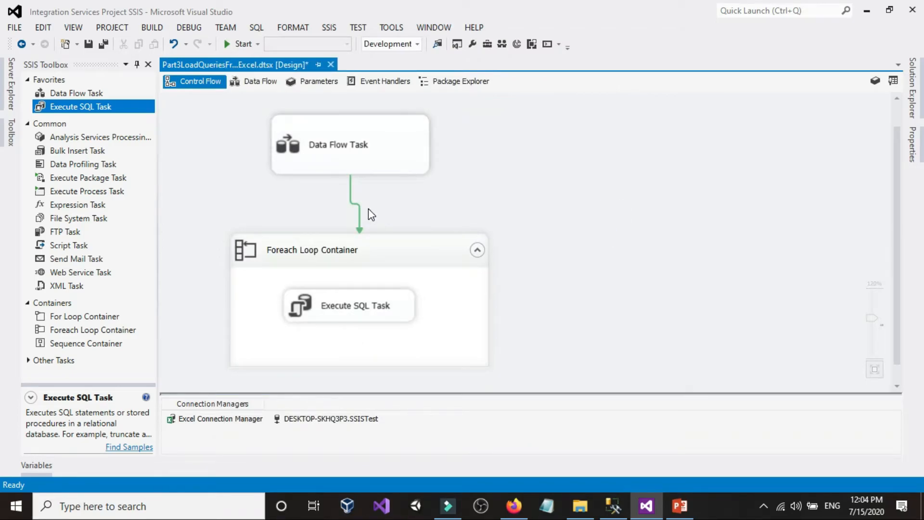
# Switch to SQL Server Management Studio and run only the select * from dbo.Customers statement
pyautogui.click(613, 506)
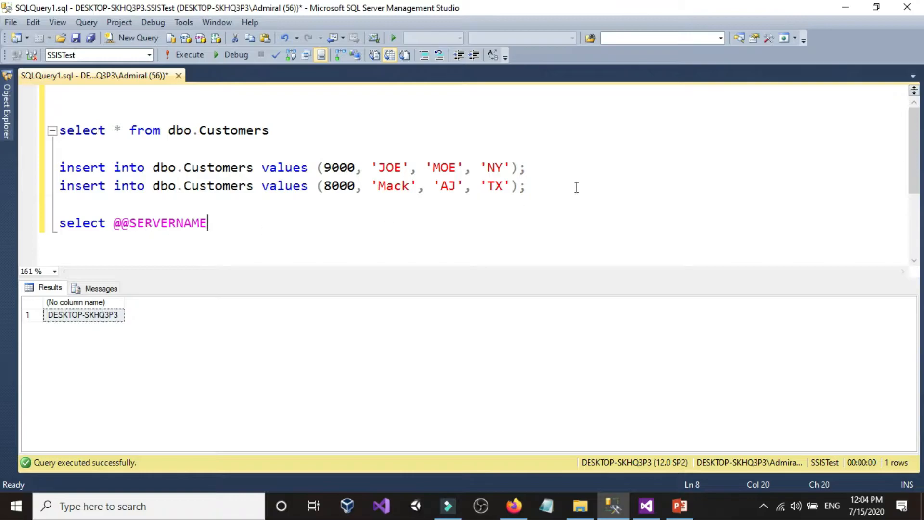
pyautogui.moveTo(578, 186); pyautogui.dragTo(7, 171)
pyautogui.click(270, 130)
pyautogui.hotkey('shift', 'Home')
pyautogui.click(204, 53)
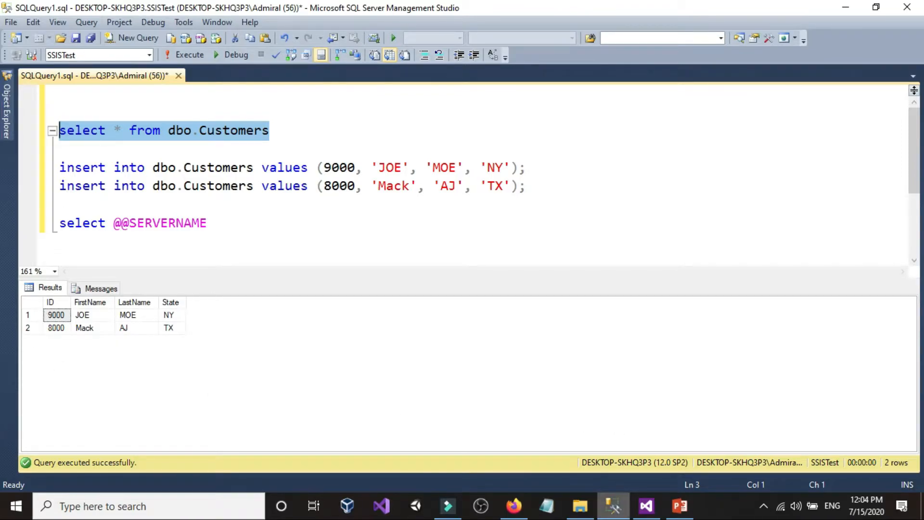
# Open SQL Queries.xlsx from the Customers_Queries folder and review its queries in column A
pyautogui.click(580, 505)
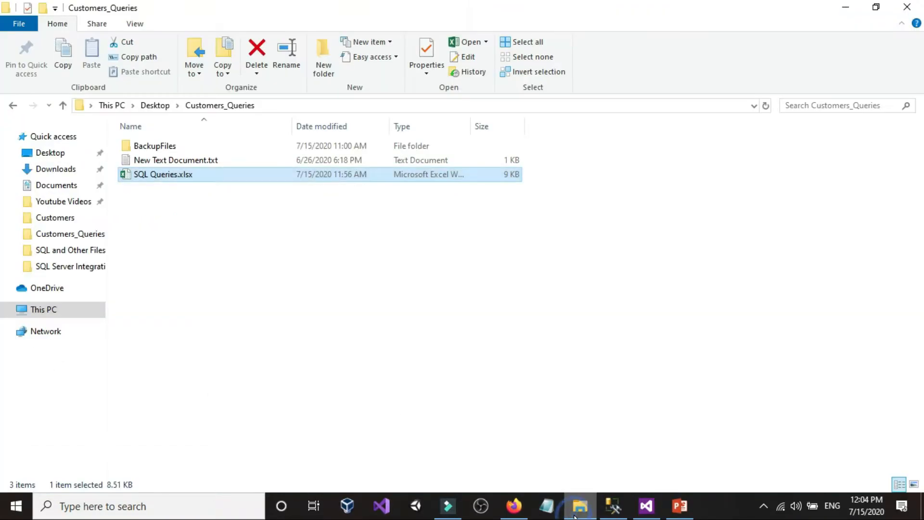
pyautogui.click(223, 262)
pyautogui.doubleClick(166, 175)
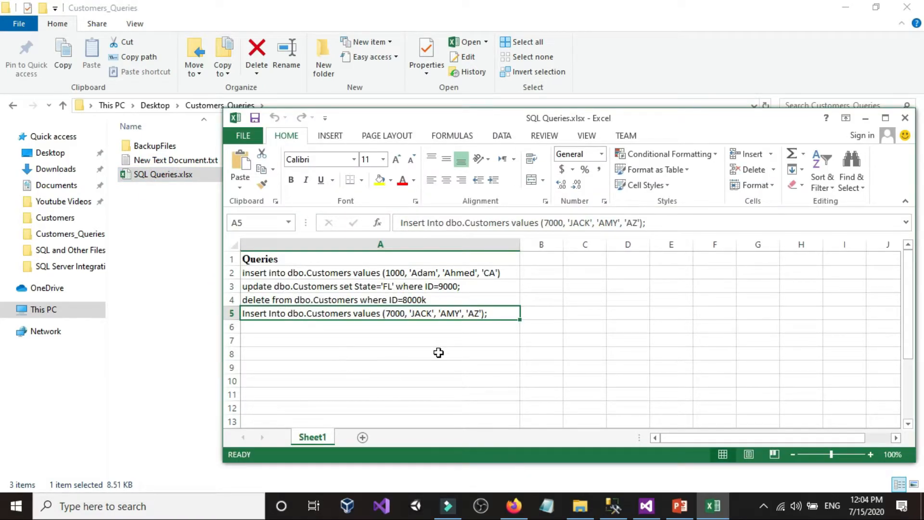
pyautogui.click(442, 300)
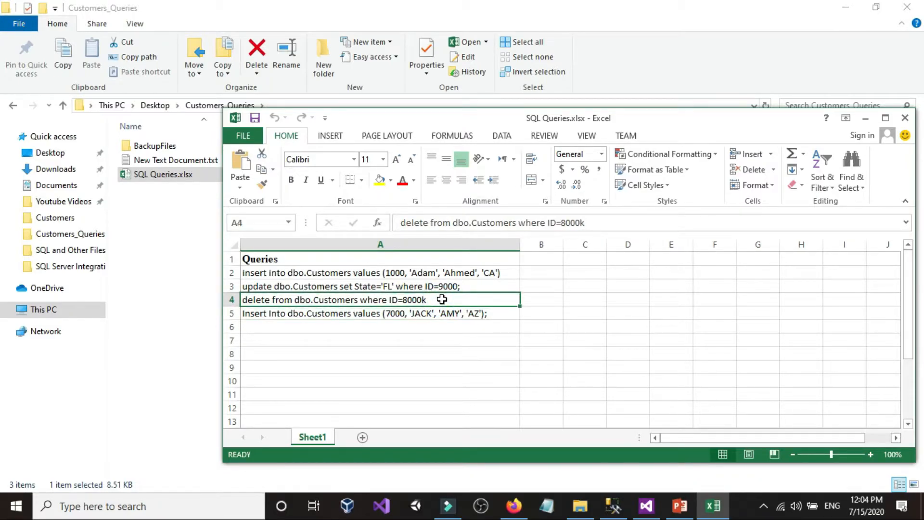
pyautogui.click(452, 354)
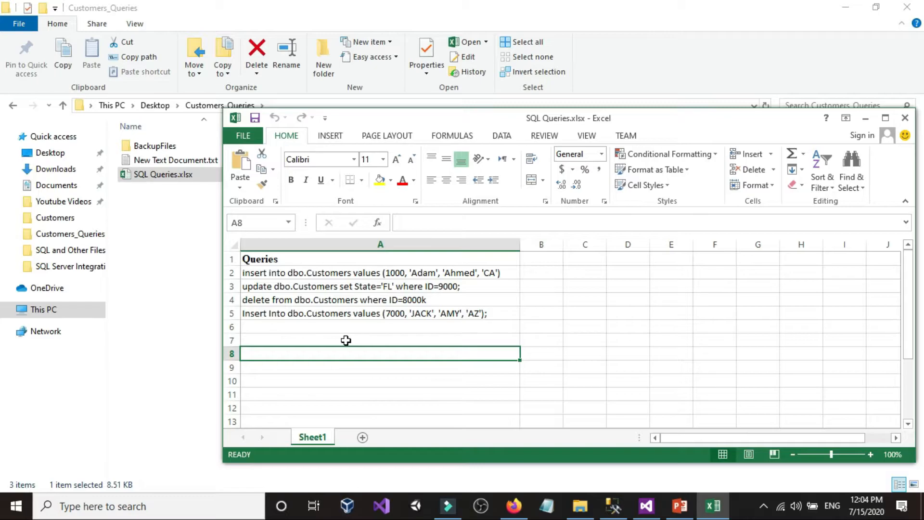
pyautogui.click(200, 271)
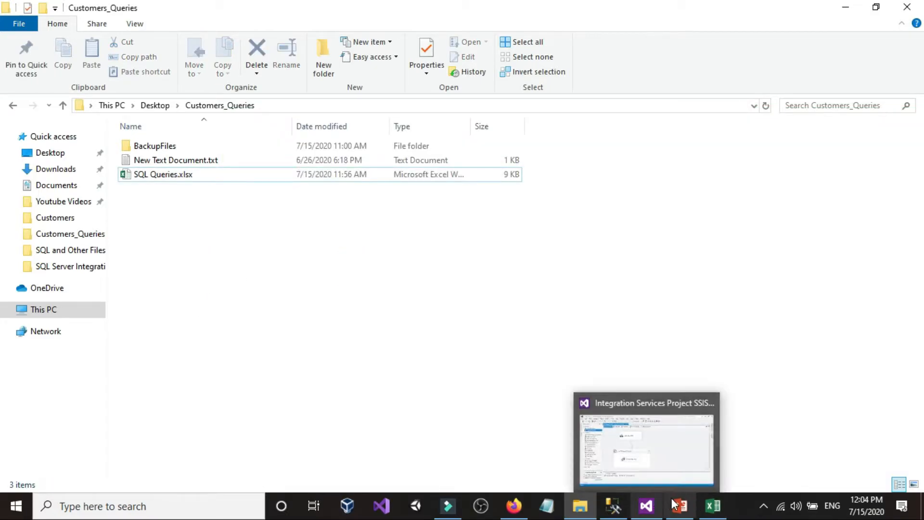
# In SQL Server Management Studio, insert two blank lines below the select statement and return to the SQL Queries workbook
pyautogui.moveTo(652, 509)
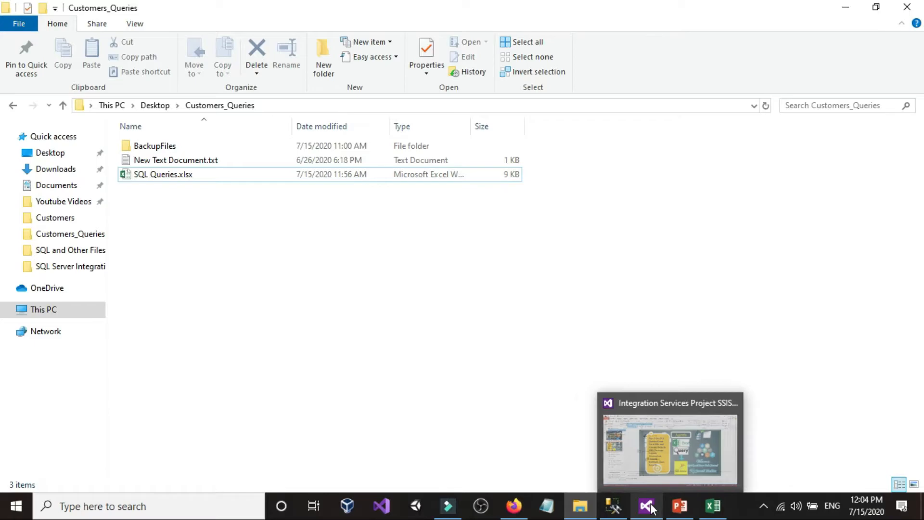
pyautogui.click(617, 505)
pyautogui.click(336, 149)
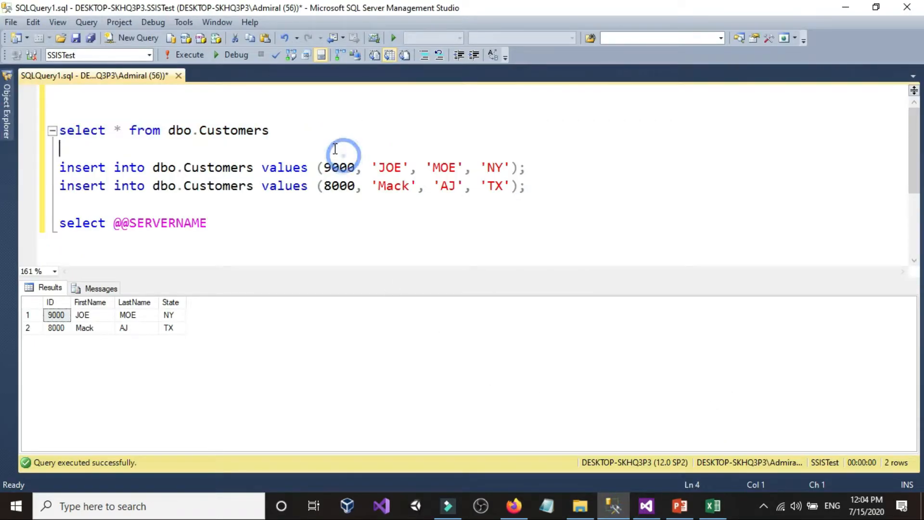
pyautogui.press('Return')
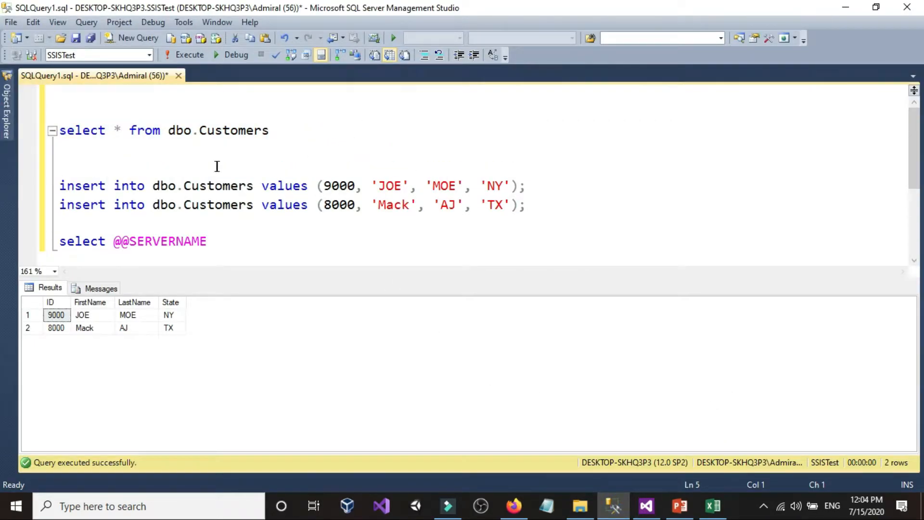
pyautogui.press('Return')
pyautogui.click(187, 165)
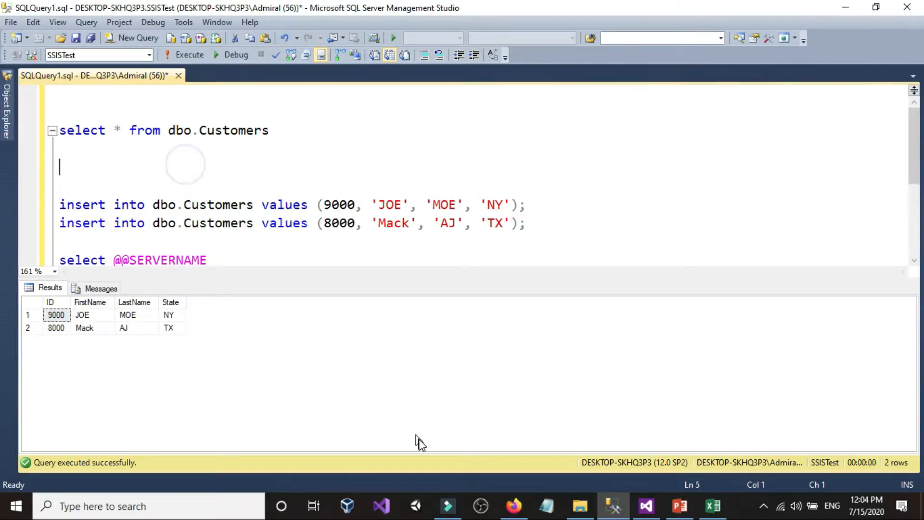
pyautogui.click(711, 506)
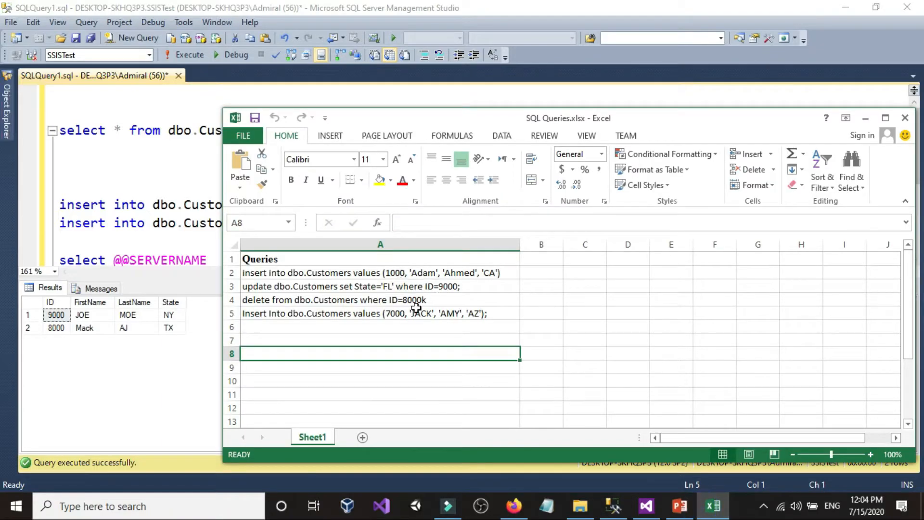
pyautogui.moveTo(487, 317); pyautogui.dragTo(309, 273)
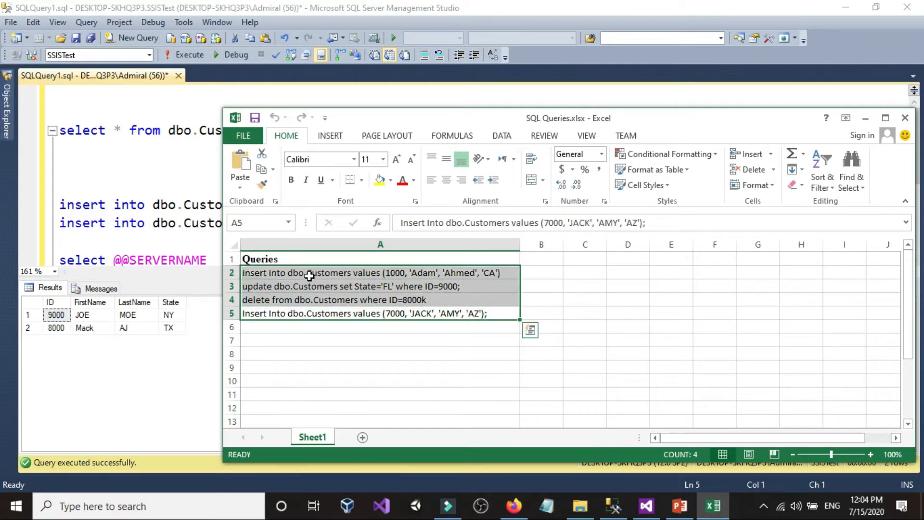
pyautogui.click(313, 274)
pyautogui.doubleClick(313, 274)
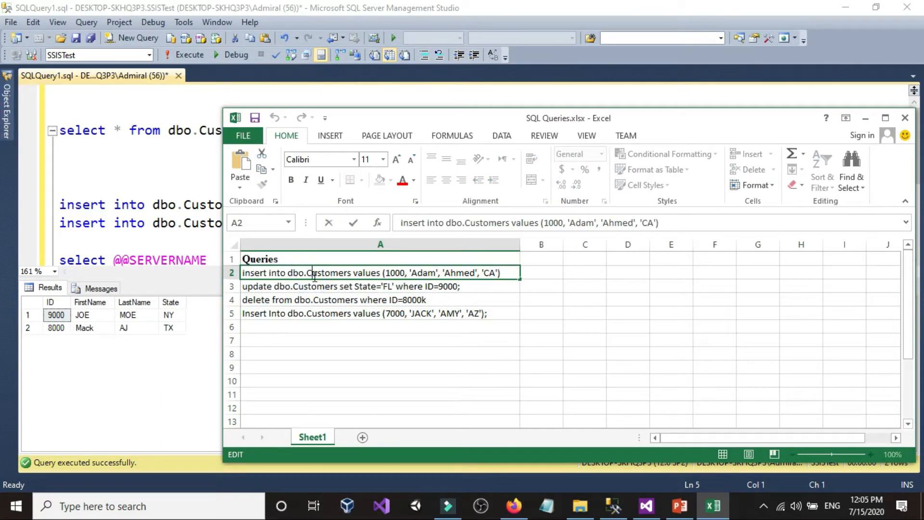
pyautogui.moveTo(506, 273); pyautogui.dragTo(206, 269)
pyautogui.rightClick(292, 275)
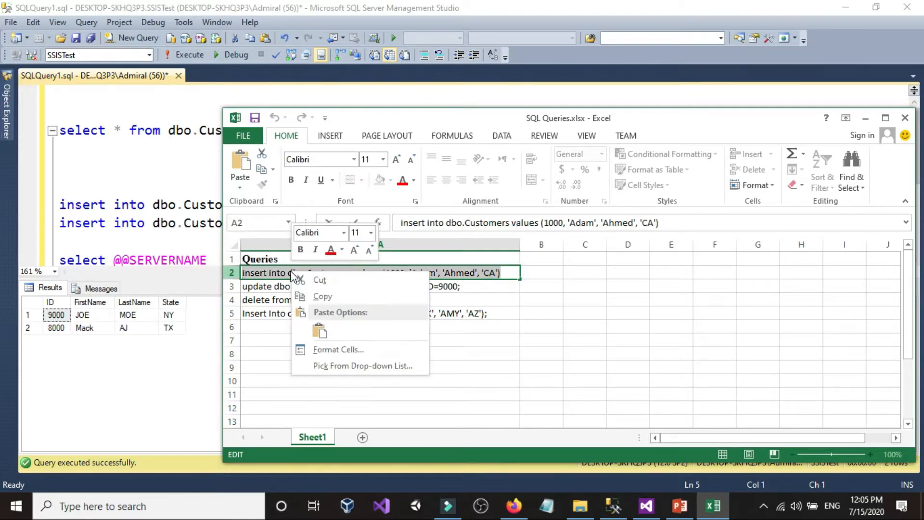
pyautogui.click(262, 284)
pyautogui.click(263, 286)
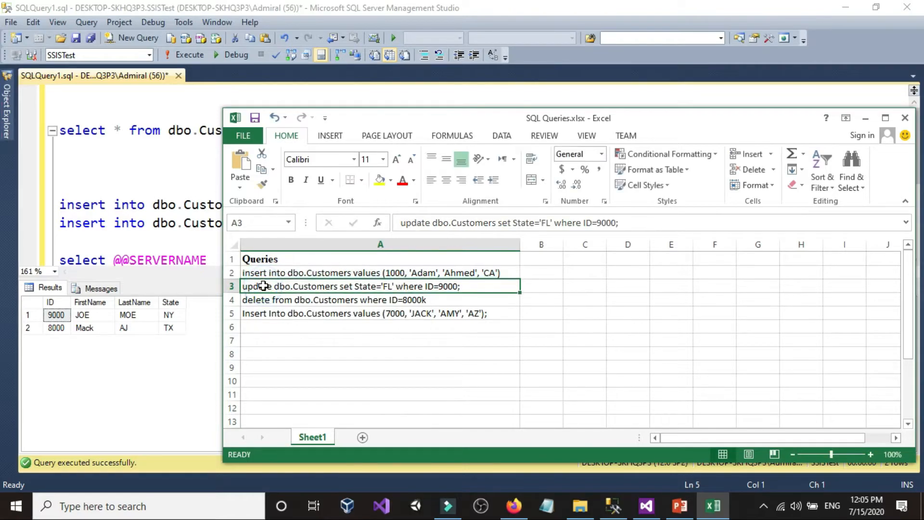
# Copy the insert query for ID 1000 from cell A2 and paste it below the select statement in SQL Server Management Studio
pyautogui.click(493, 273)
pyautogui.doubleClick(504, 275)
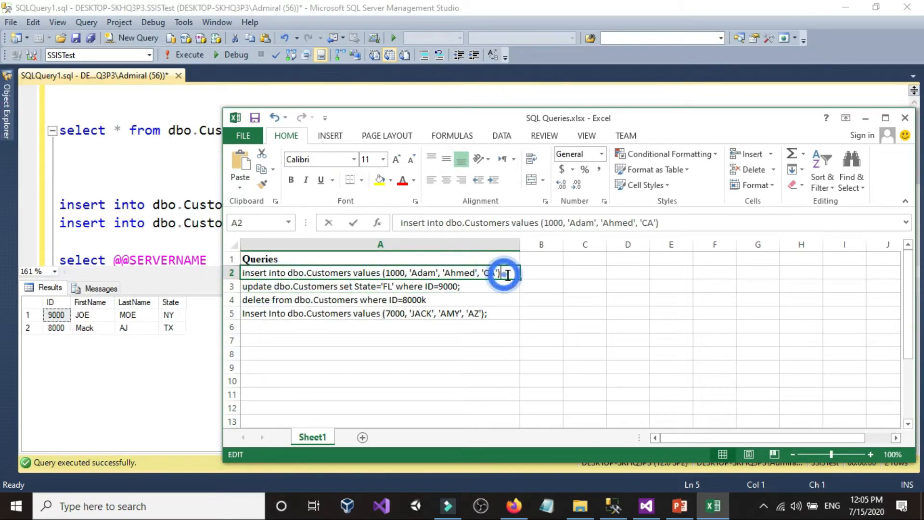
pyautogui.moveTo(506, 275); pyautogui.dragTo(204, 272)
pyautogui.rightClick(278, 270)
pyautogui.click(303, 295)
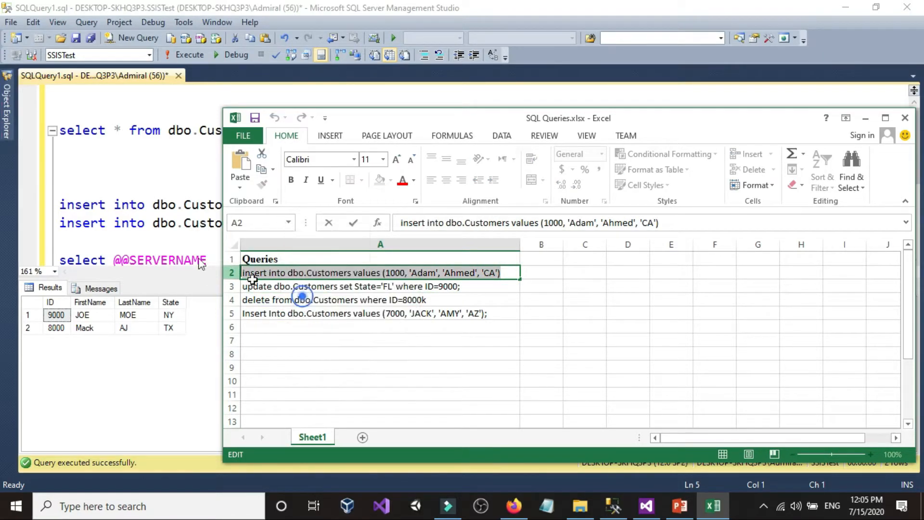
pyautogui.click(128, 185)
pyautogui.press('Return')
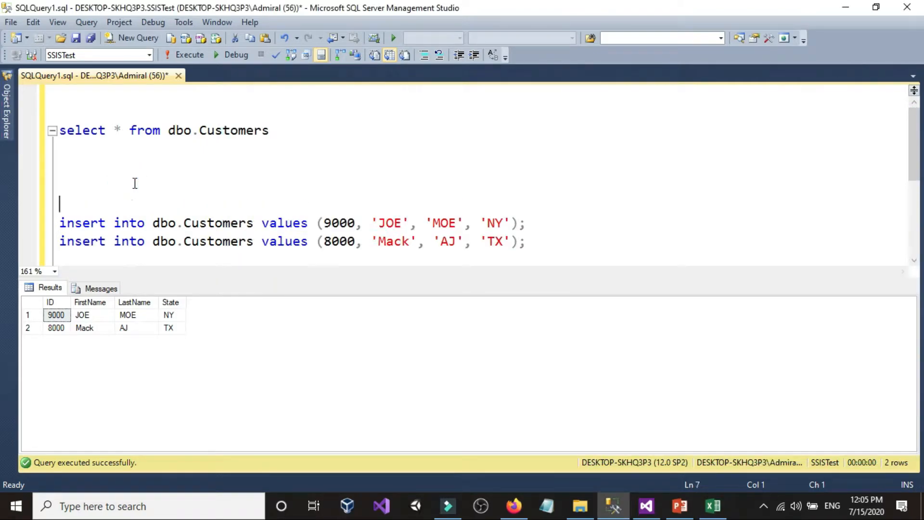
pyautogui.rightClick(130, 182)
pyautogui.click(166, 224)
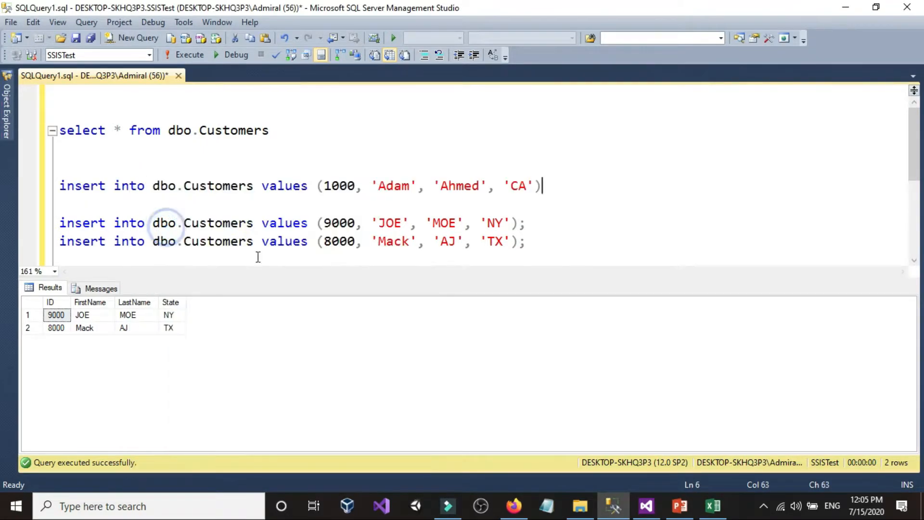
# Copy the update query from cell A3 of the workbook, paste it under the ID 1000 insert in Management Studio, and add blank lines after it
pyautogui.click(713, 505)
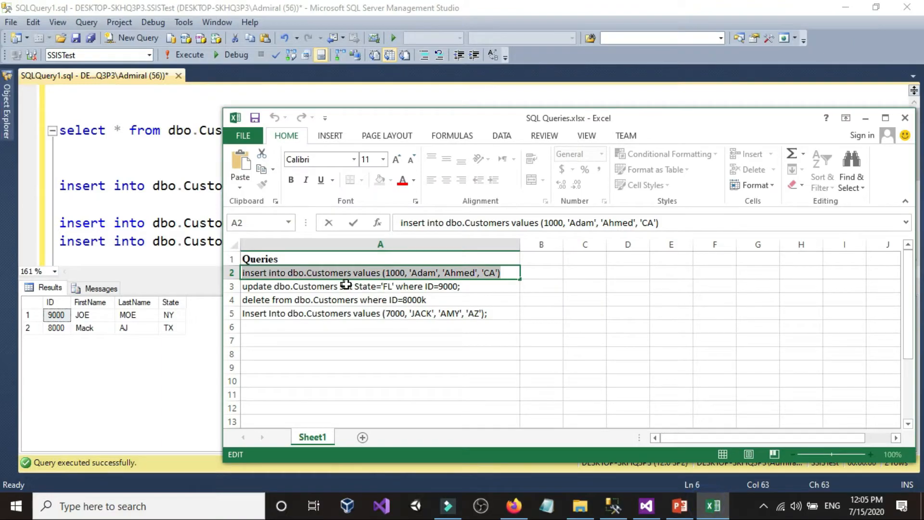
pyautogui.doubleClick(481, 286)
pyautogui.moveTo(478, 287); pyautogui.dragTo(236, 287)
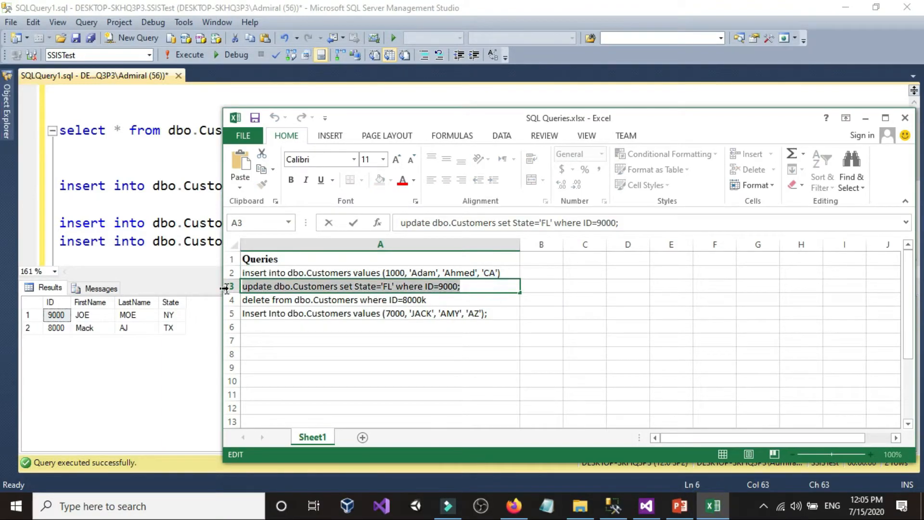
pyautogui.rightClick(261, 293)
pyautogui.click(289, 314)
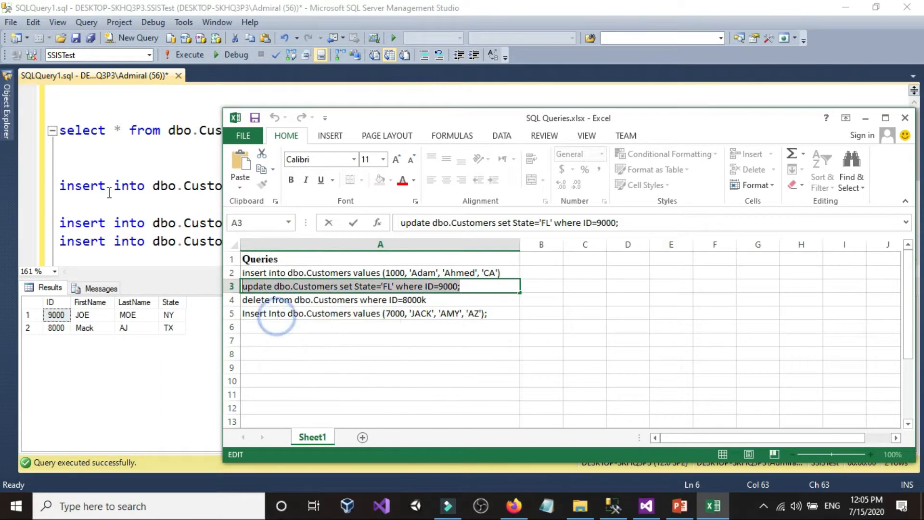
pyautogui.click(108, 188)
pyautogui.click(59, 204)
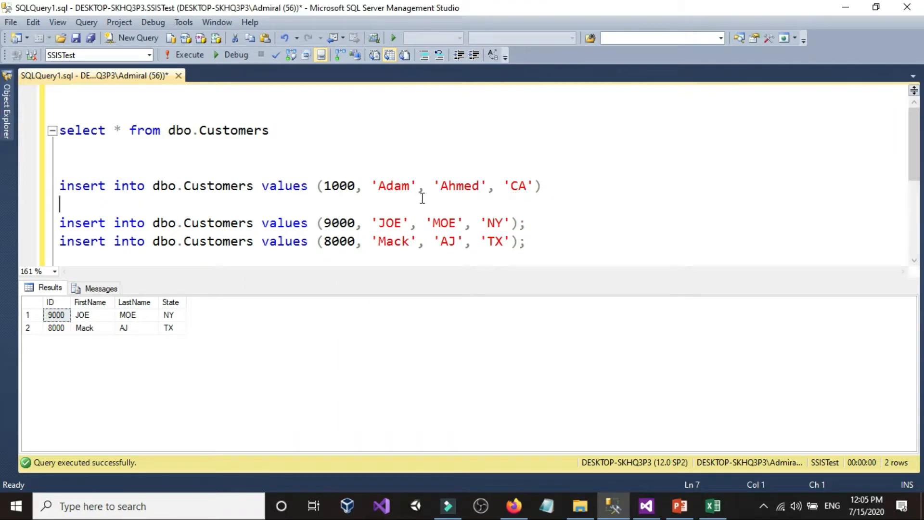
pyautogui.hotkey('ctrl', 'v')
pyautogui.press('Return')
pyautogui.press('Return')
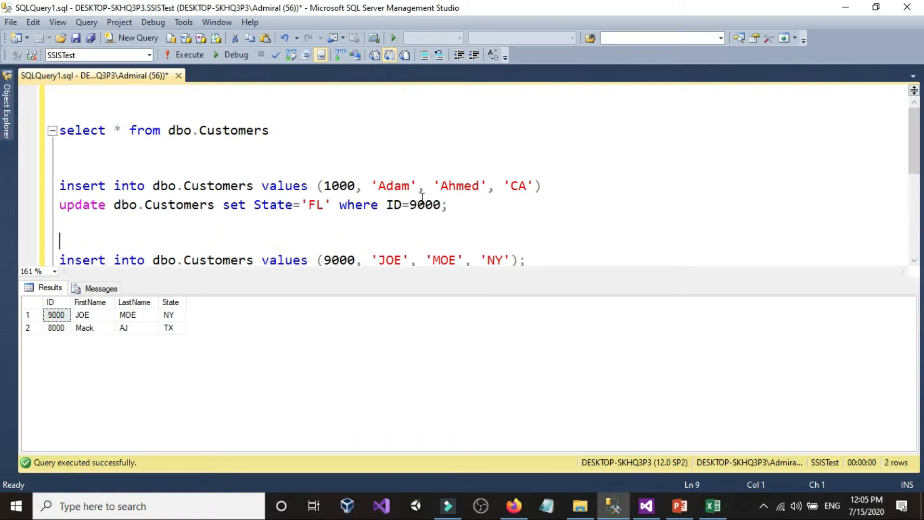
# Copy the delete query from cell A4 of the workbook and paste it under the update statement in Management Studio
pyautogui.click(712, 505)
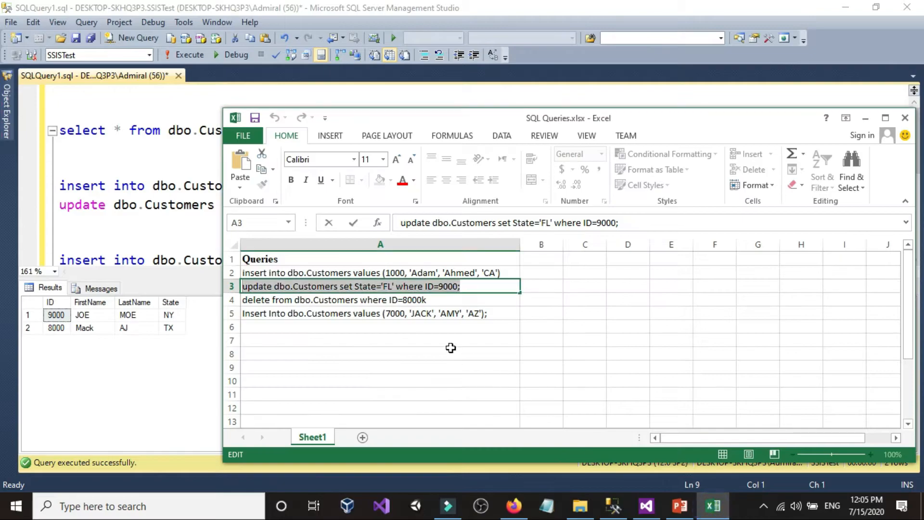
pyautogui.click(442, 300)
pyautogui.doubleClick(452, 299)
pyautogui.moveTo(452, 299); pyautogui.dragTo(243, 300)
pyautogui.rightClick(264, 304)
pyautogui.click(294, 326)
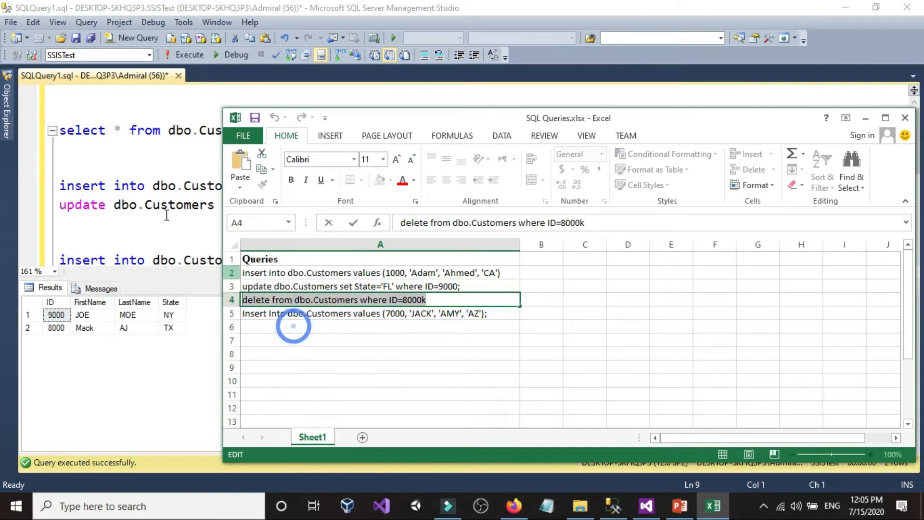
pyautogui.click(196, 216)
pyautogui.rightClick(168, 247)
pyautogui.click(192, 240)
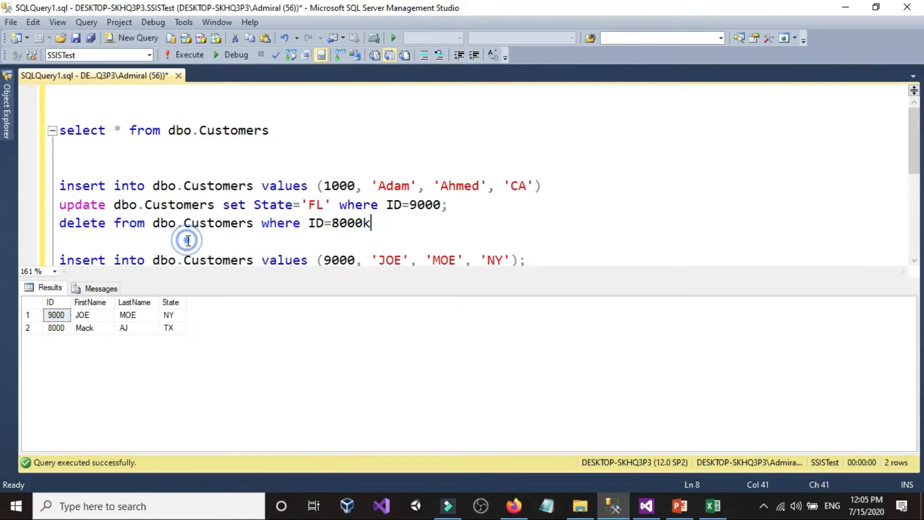
# Return to the SQL Queries workbook and copy the insert query from cell A5
pyautogui.click(713, 514)
pyautogui.doubleClick(467, 316)
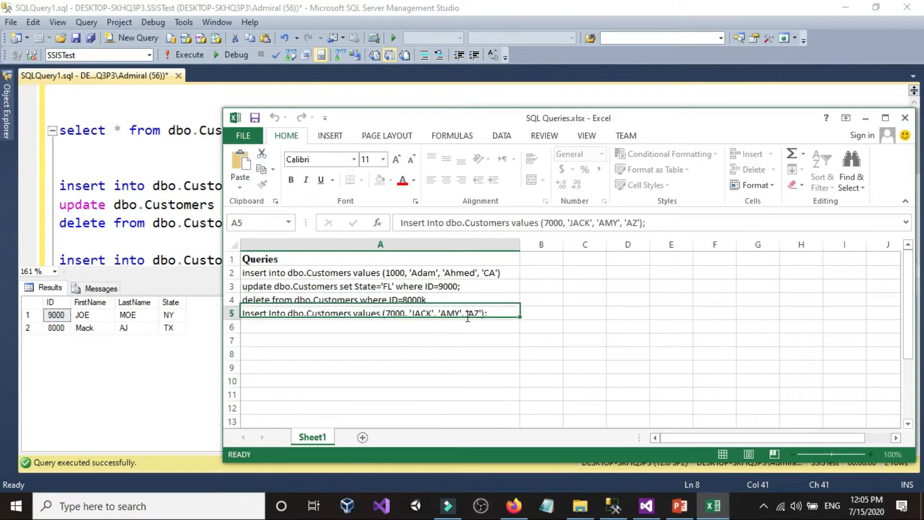
pyautogui.moveTo(496, 315); pyautogui.dragTo(168, 313)
pyautogui.rightClick(268, 314)
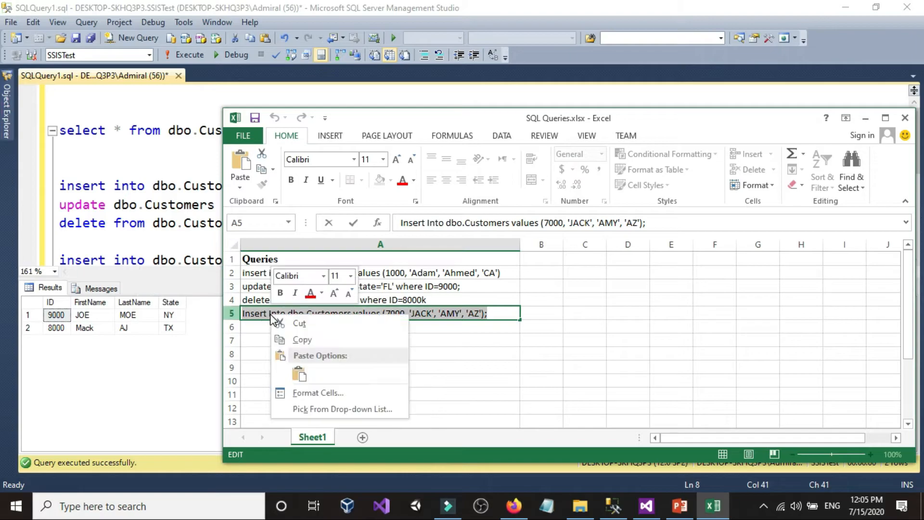
pyautogui.click(296, 342)
# In Management Studio, add a line below the delete statement and remove the stray k from the end of its ID
pyautogui.click(80, 225)
pyautogui.click(553, 220)
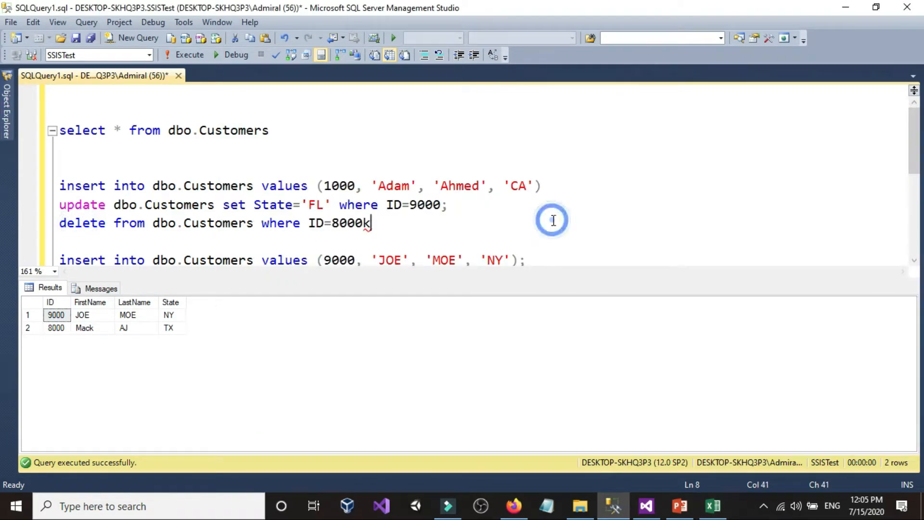
pyautogui.press('Return')
pyautogui.click(477, 228)
pyautogui.press('BackSpace')
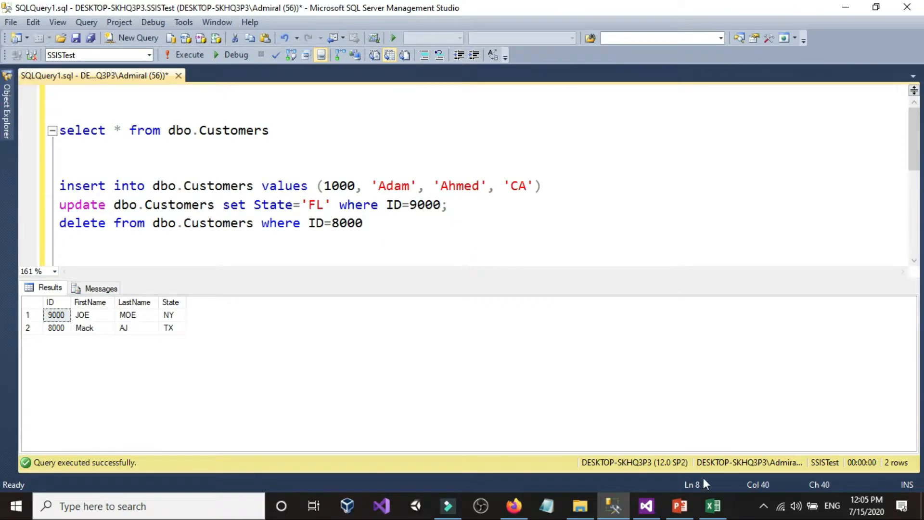
# Remove the stray k from the end of the delete query in cell A4 of the workbook and save the file
pyautogui.click(713, 505)
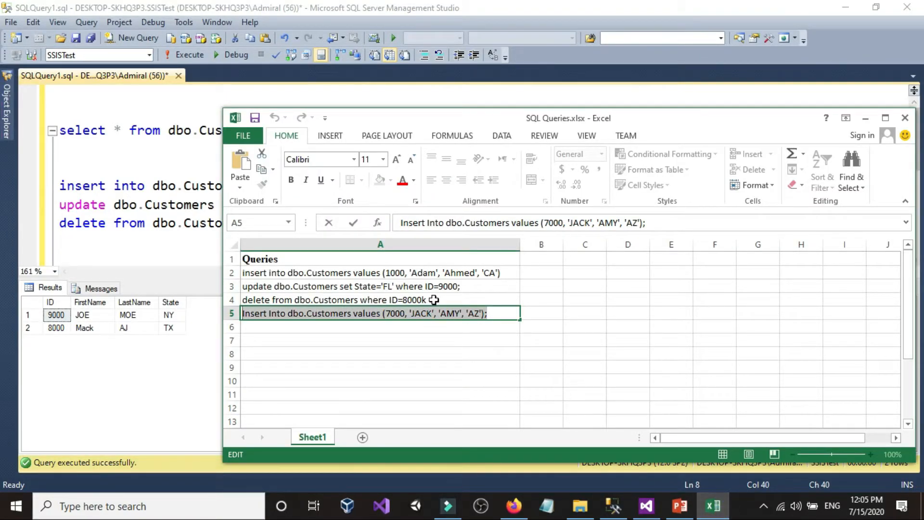
pyautogui.click(433, 299)
pyautogui.doubleClick(433, 299)
pyautogui.press('BackSpace')
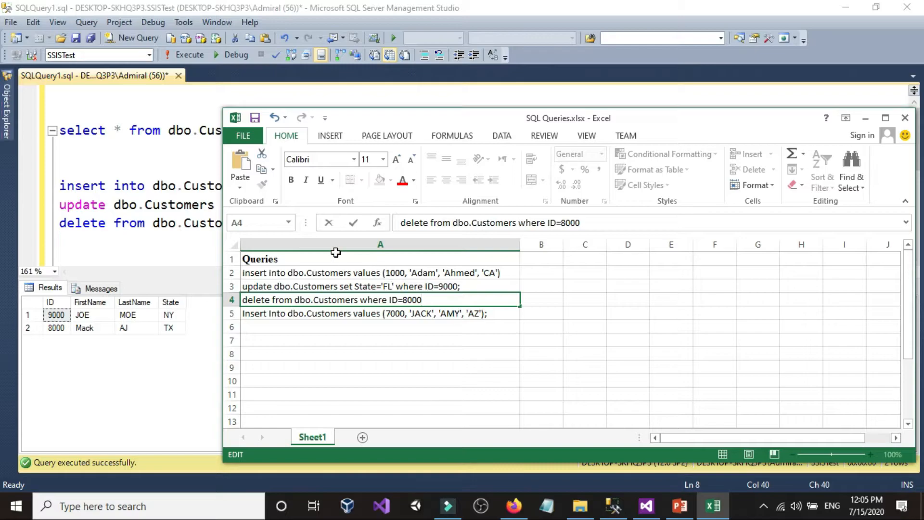
pyautogui.click(256, 119)
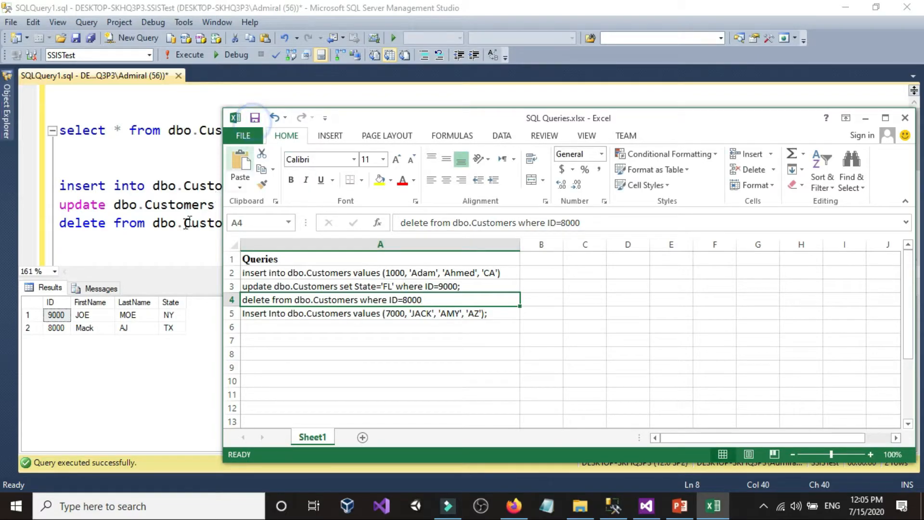
# Paste the insert query copied from cell A5 below the delete statement in Management Studio
pyautogui.click(160, 244)
pyautogui.rightClick(159, 243)
pyautogui.click(187, 235)
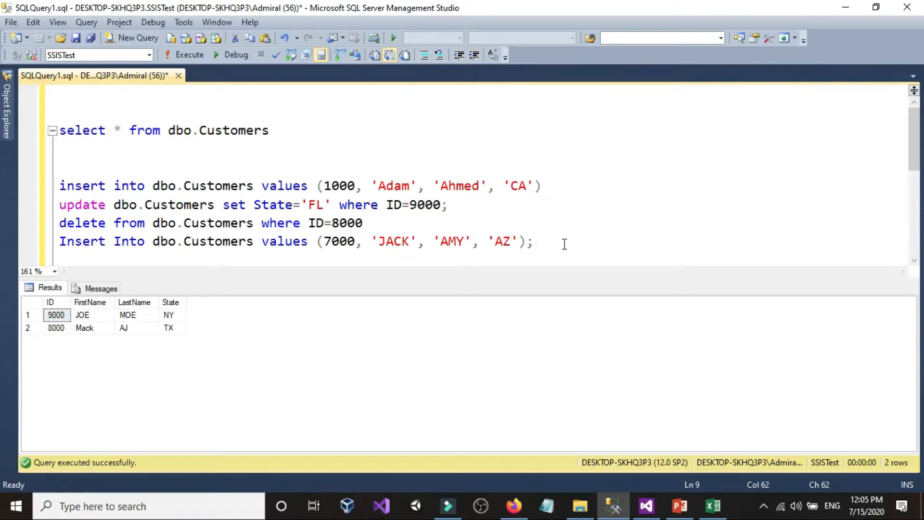
# Close the SQL Queries workbook and run only the select statement on dbo.Customers in Management Studio
pyautogui.click(702, 504)
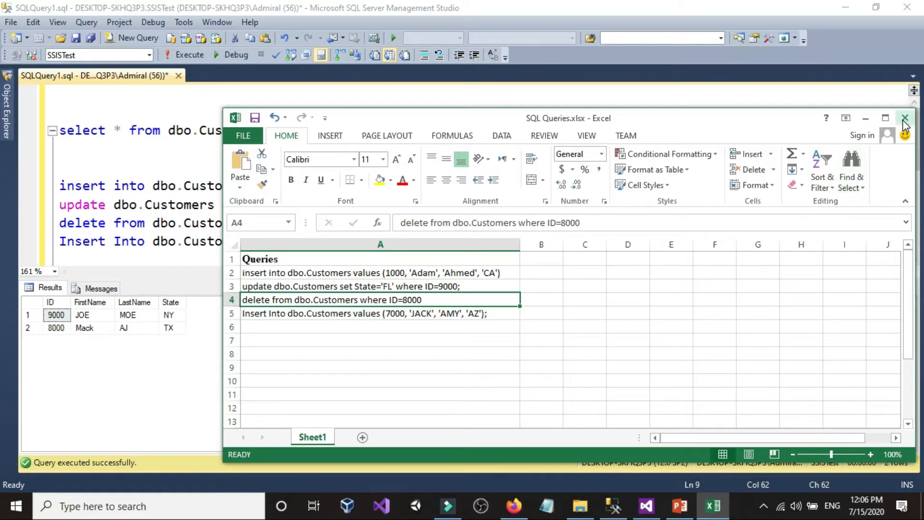
pyautogui.click(904, 120)
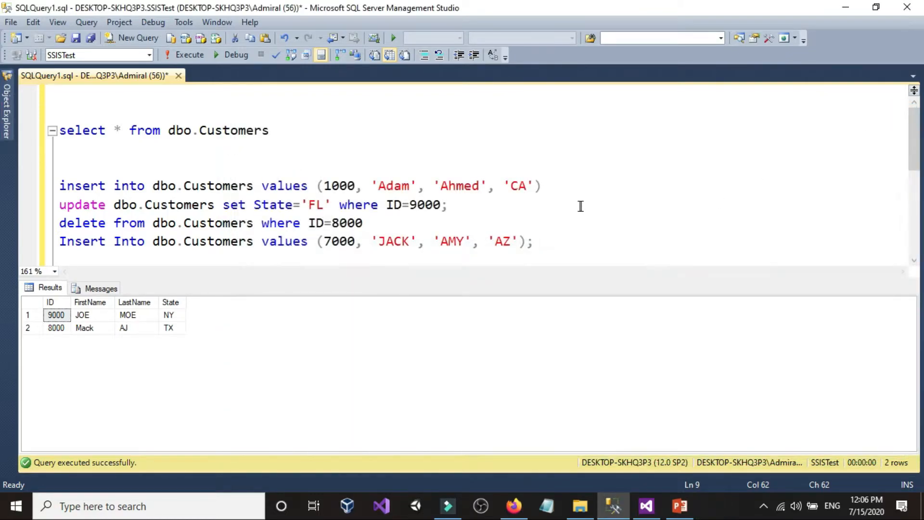
pyautogui.moveTo(316, 132); pyautogui.dragTo(59, 131)
pyautogui.click(185, 54)
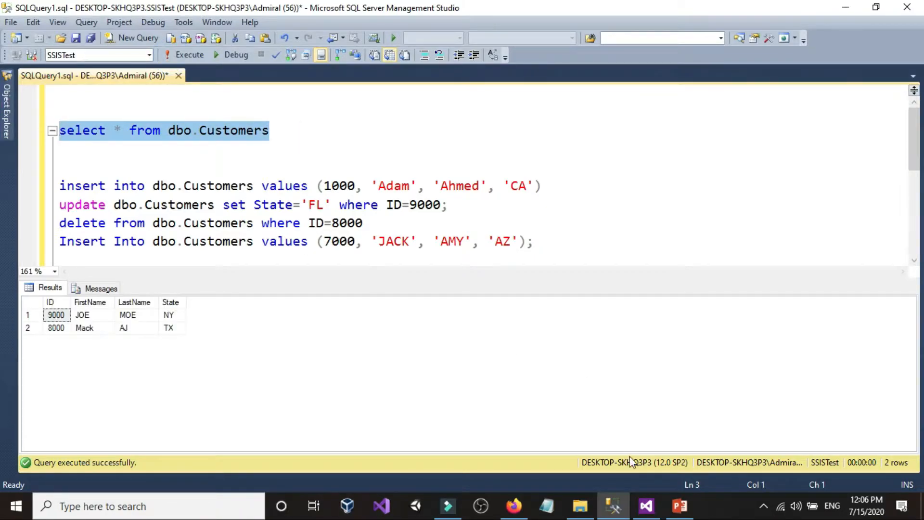
# Switch to Visual Studio and start running the Excel query-loading package
pyautogui.click(610, 509)
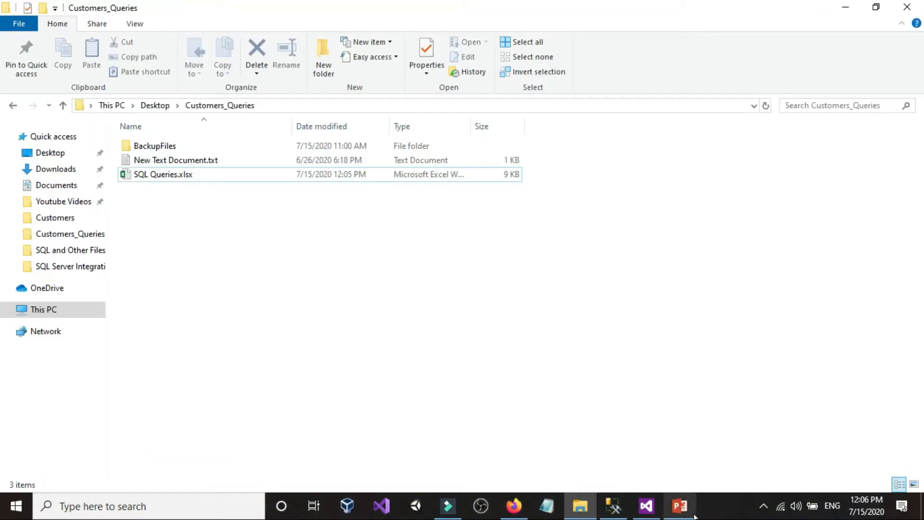
pyautogui.click(655, 509)
pyautogui.click(226, 45)
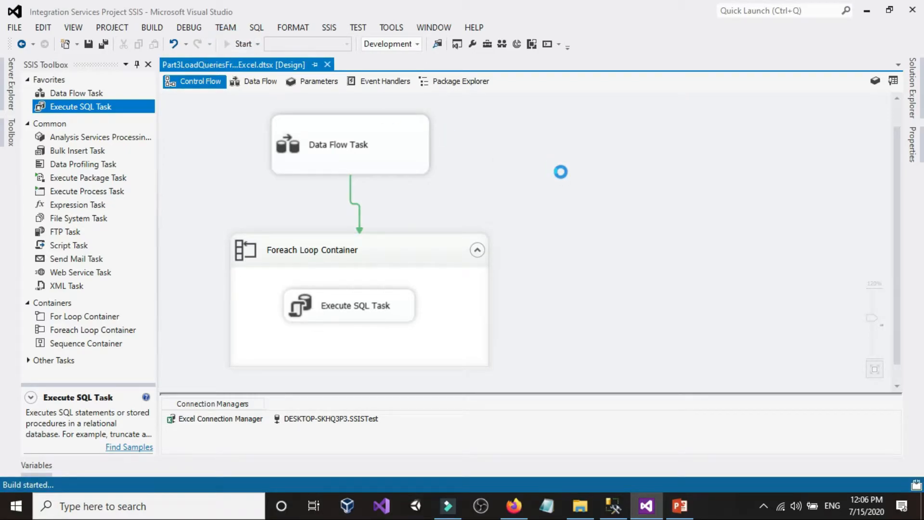
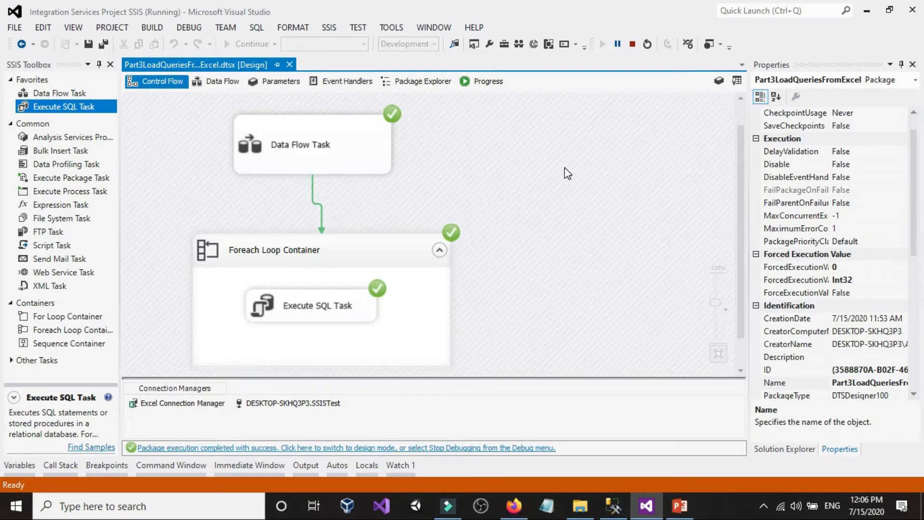
# Stop debugging the package and review the insert, update and delete queries against the dbo.Customers rows in Management Studio
pyautogui.click(633, 44)
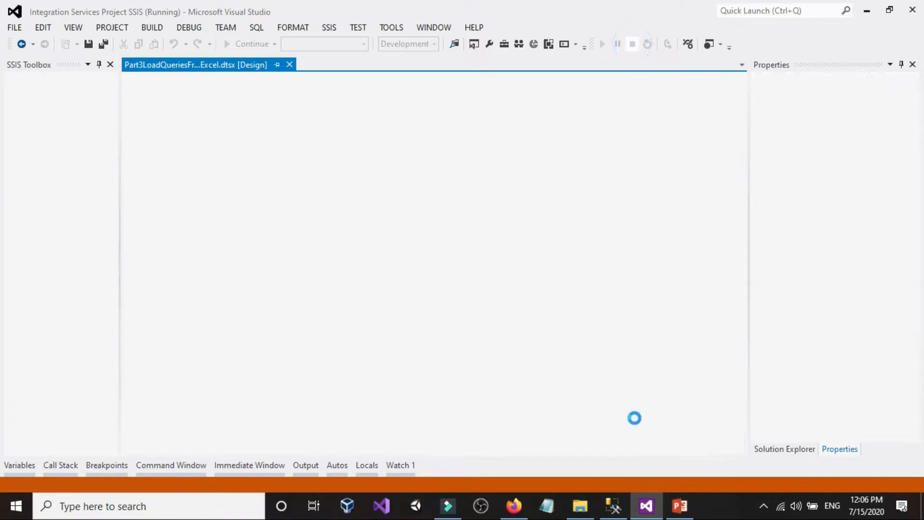
pyautogui.click(614, 506)
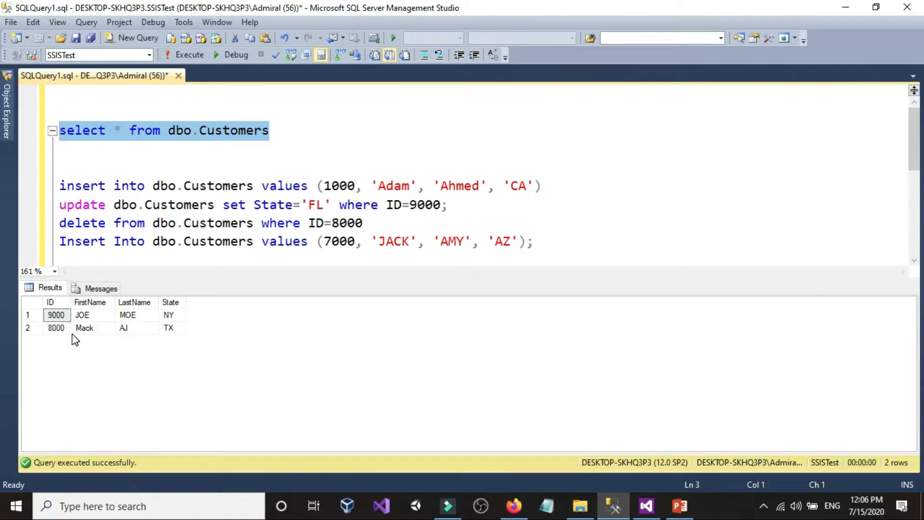
pyautogui.click(388, 205)
pyautogui.click(340, 186)
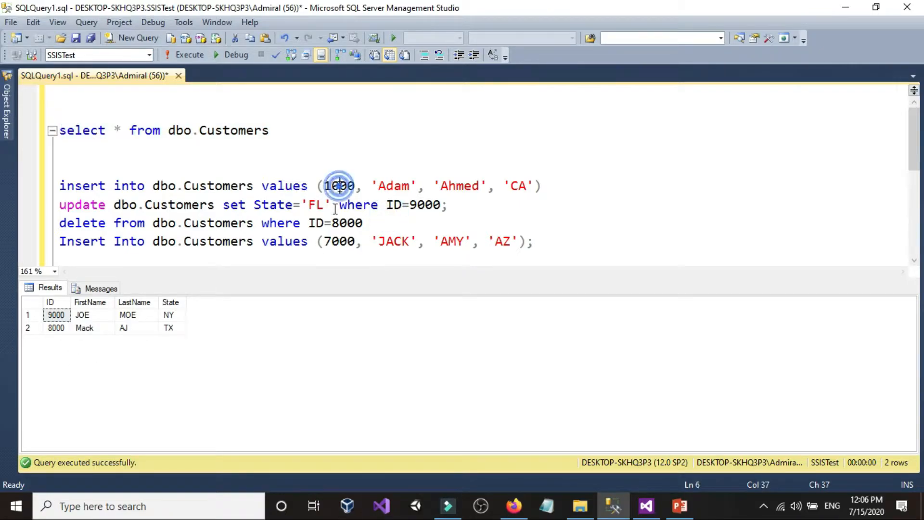
pyautogui.click(347, 224)
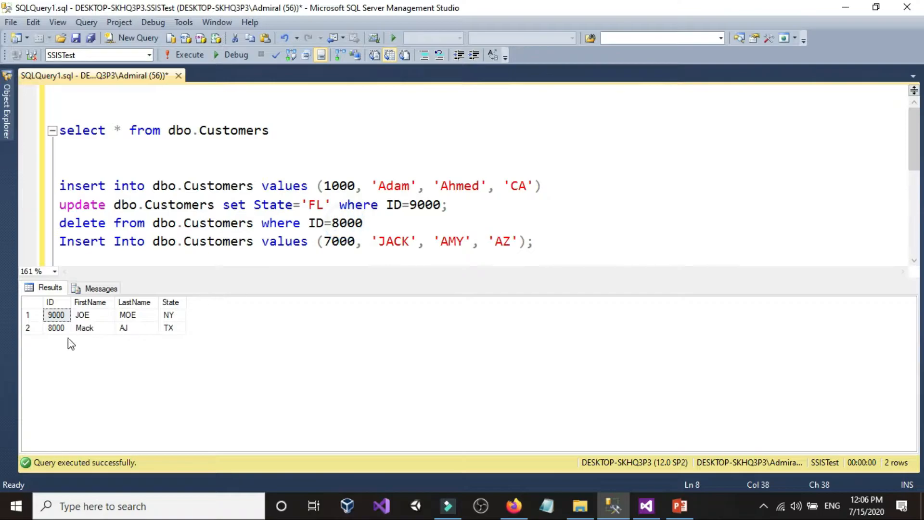
pyautogui.click(42, 326)
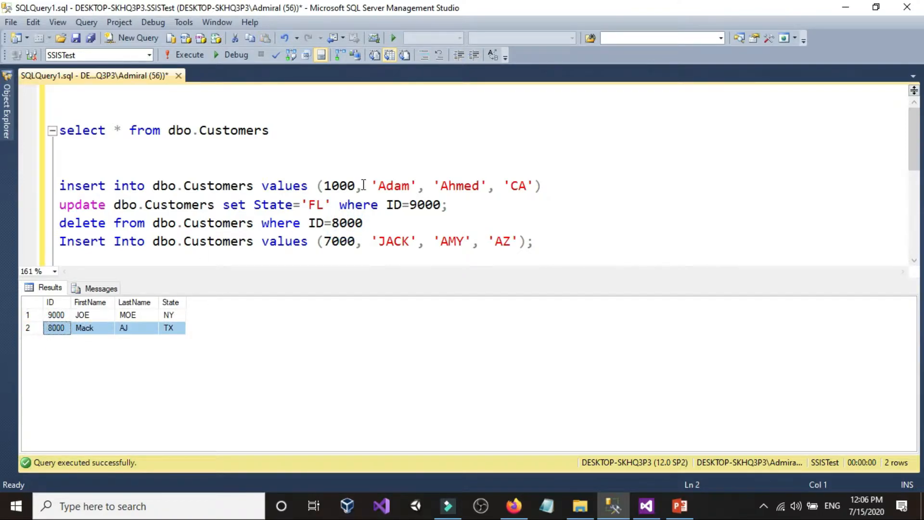
pyautogui.click(432, 203)
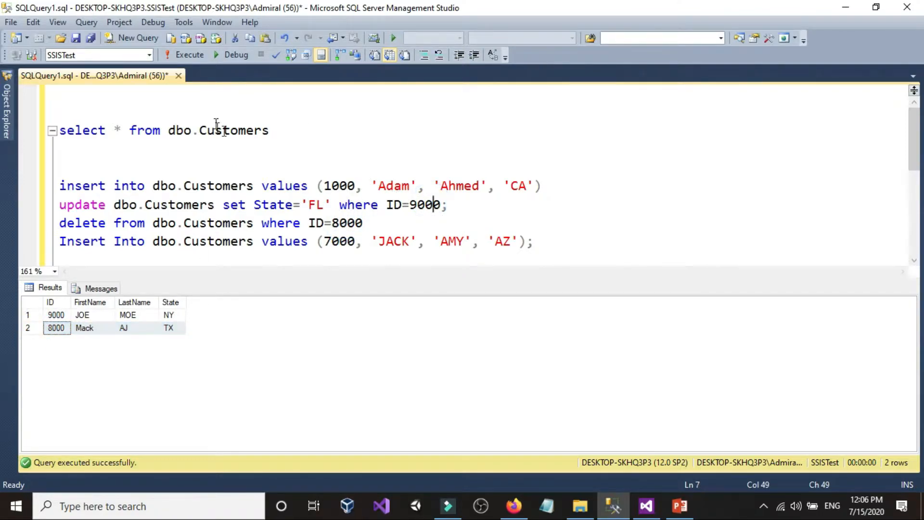
# Run only the select statement on dbo.Customers and check the returned state value and the rows with IDs 7000 and 1000
pyautogui.moveTo(289, 131); pyautogui.dragTo(60, 131)
pyautogui.click(190, 54)
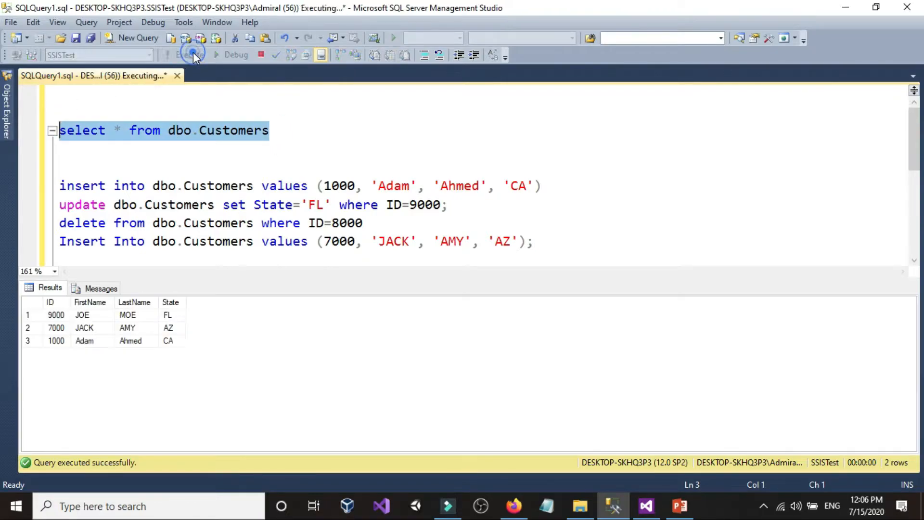
pyautogui.click(172, 316)
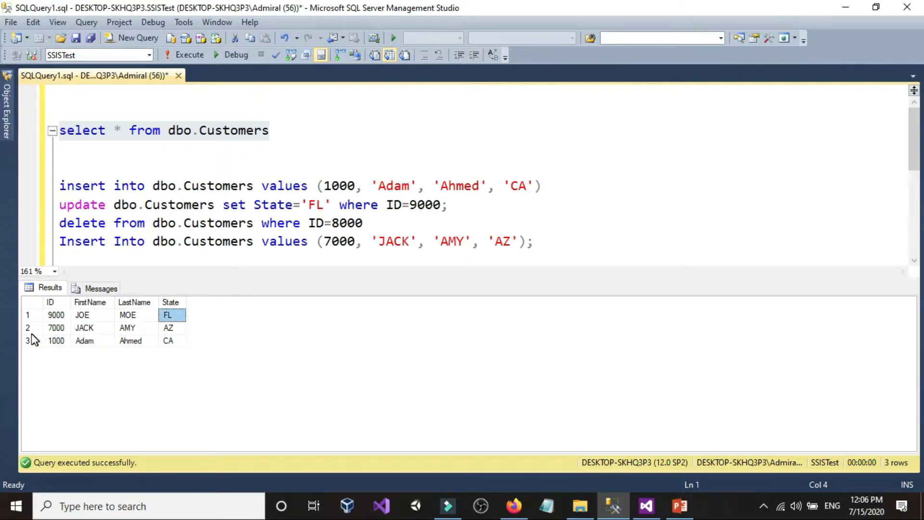
pyautogui.click(54, 340)
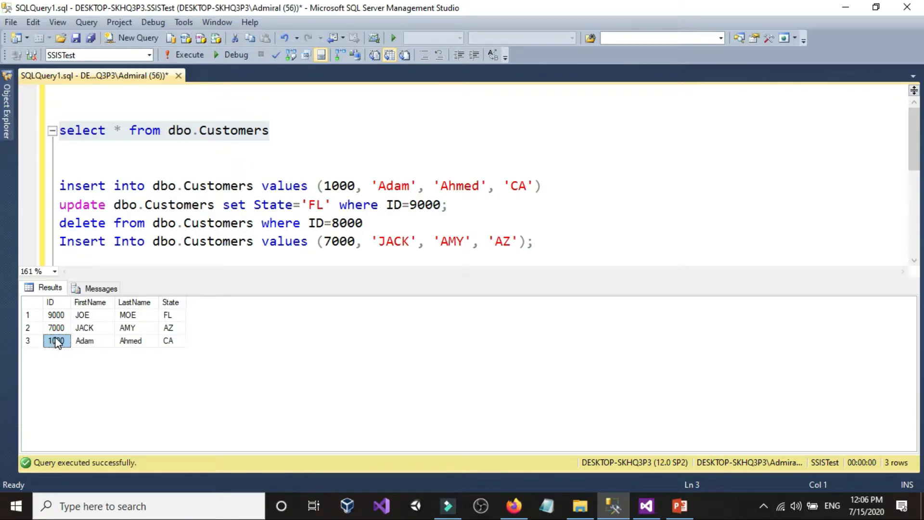
pyautogui.click(58, 328)
pyautogui.click(27, 327)
pyautogui.click(61, 331)
pyautogui.moveTo(61, 333); pyautogui.dragTo(60, 338)
pyautogui.click(85, 341)
pyautogui.click(675, 250)
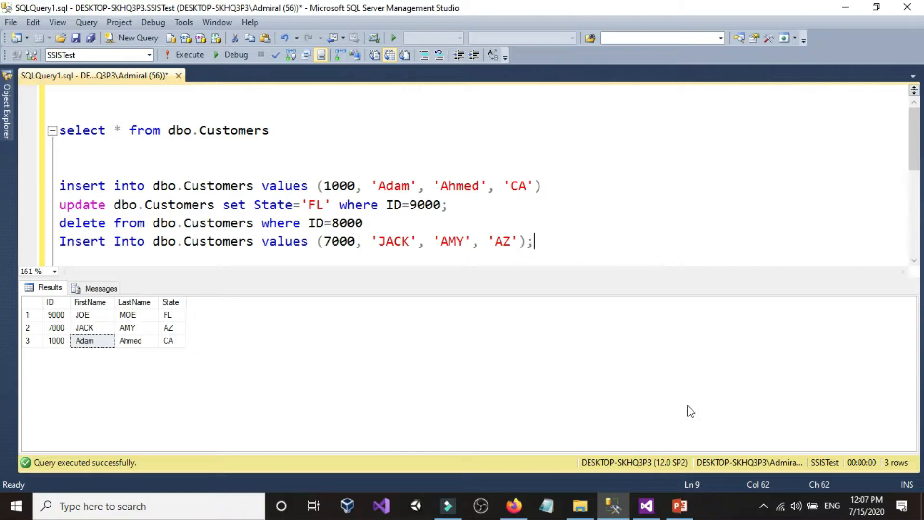
# Open SQL Queries.xlsx from the Customers_Queries folder and open the insert query in cell A5 for editing
pyautogui.click(580, 506)
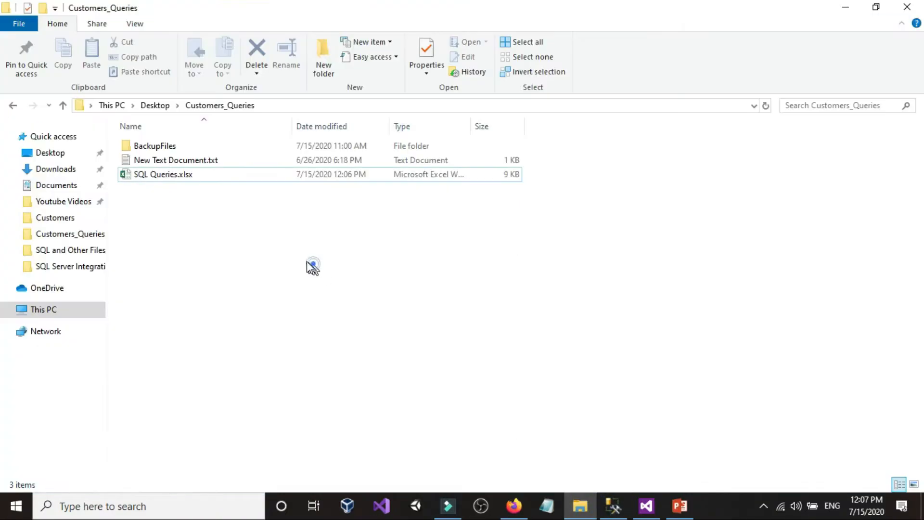
pyautogui.doubleClick(169, 174)
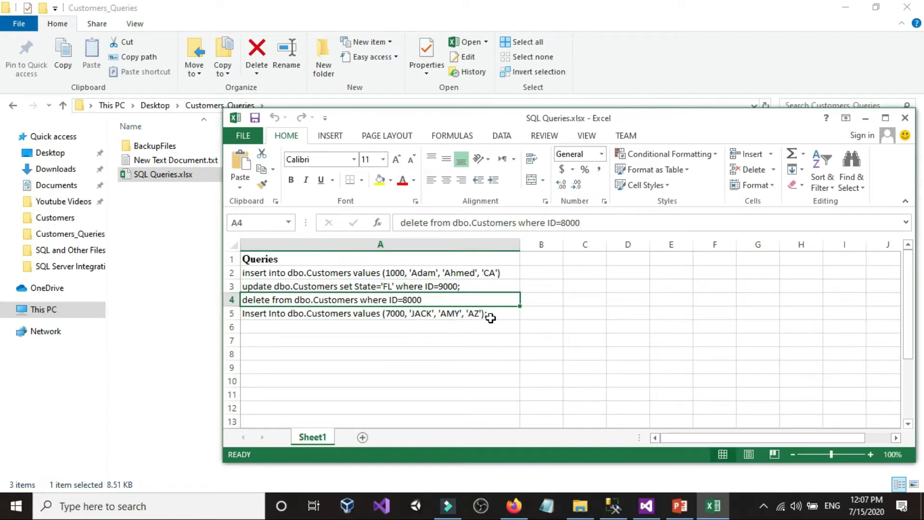
pyautogui.click(495, 313)
pyautogui.doubleClick(495, 314)
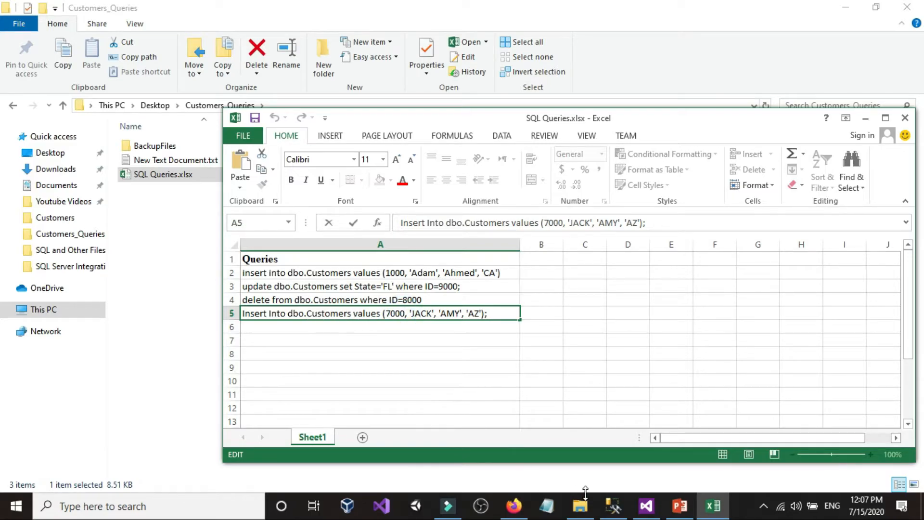
# In Management Studio, expand the SSISTest database down to the dbo.Customers columns to check their data types
pyautogui.click(613, 505)
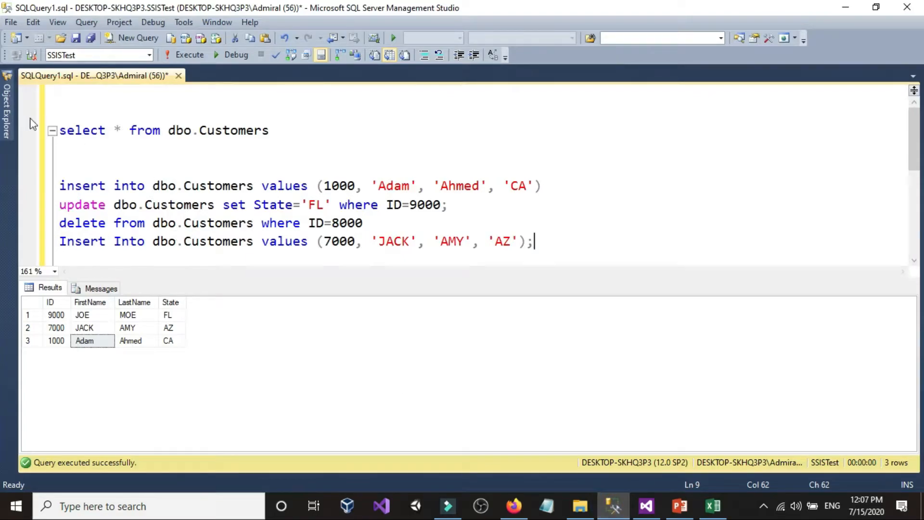
pyautogui.click(7, 110)
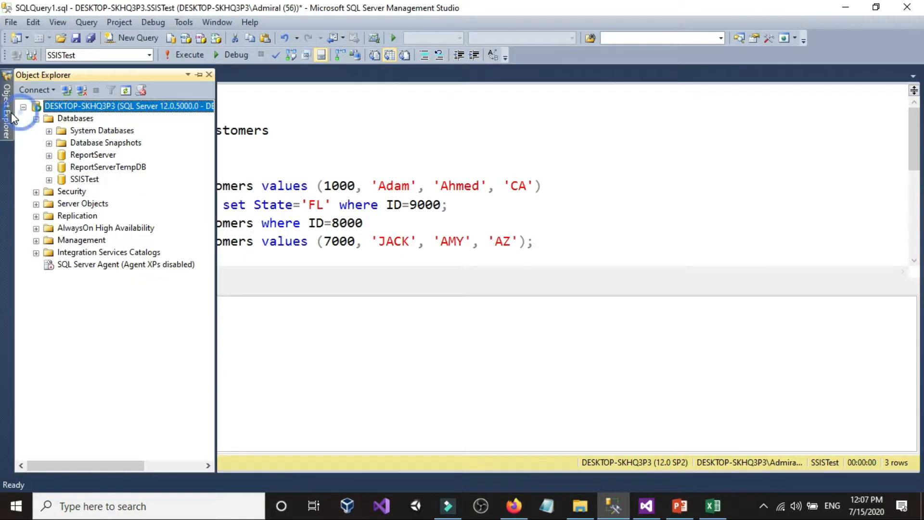
pyautogui.click(49, 180)
pyautogui.click(61, 204)
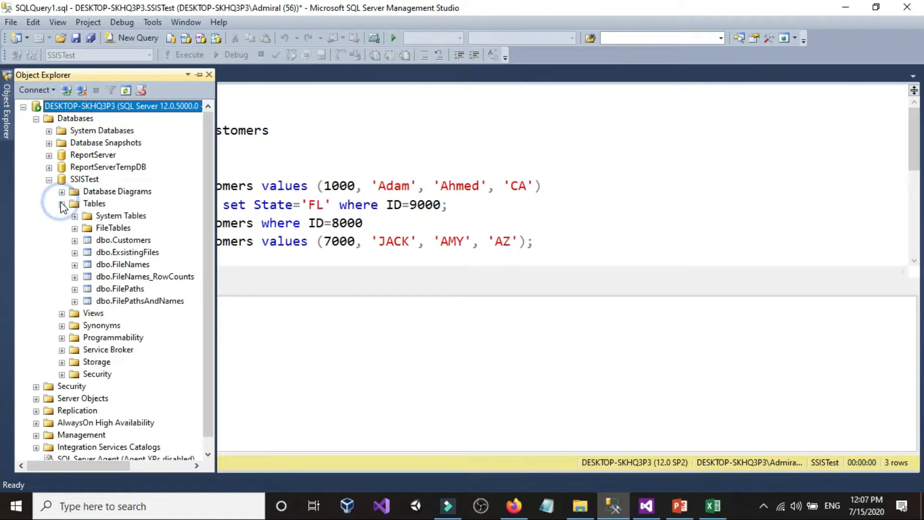
pyautogui.click(75, 240)
pyautogui.click(87, 253)
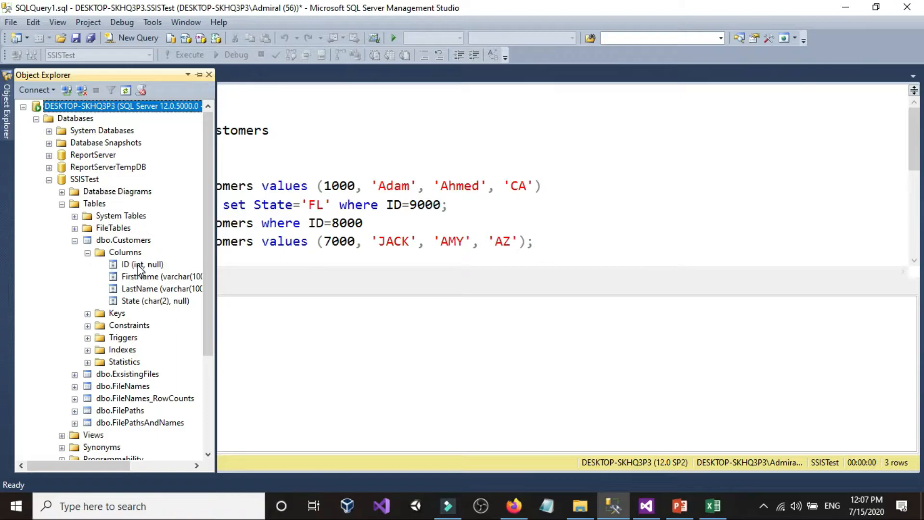
# Change the ID in the cell A5 insert query to 7000w, save SQL Queries.xlsx and close it
pyautogui.click(713, 506)
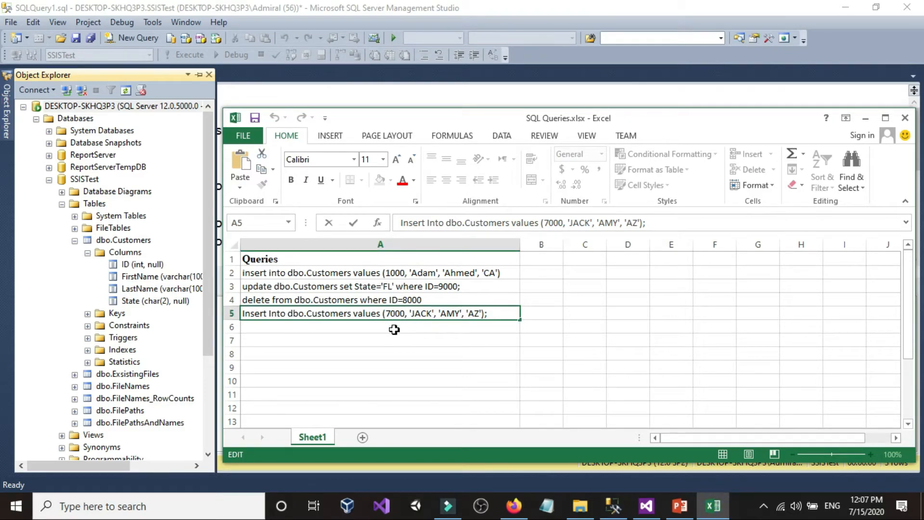
pyautogui.write('w')
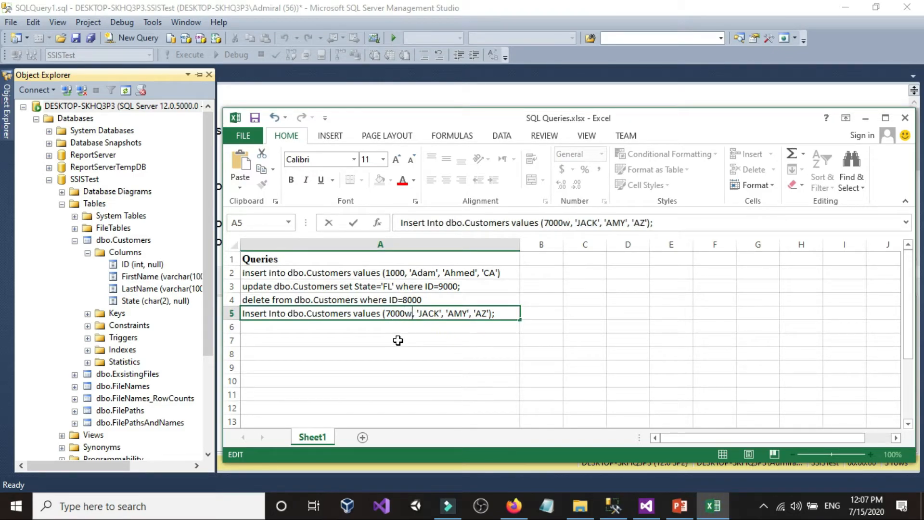
pyautogui.click(411, 339)
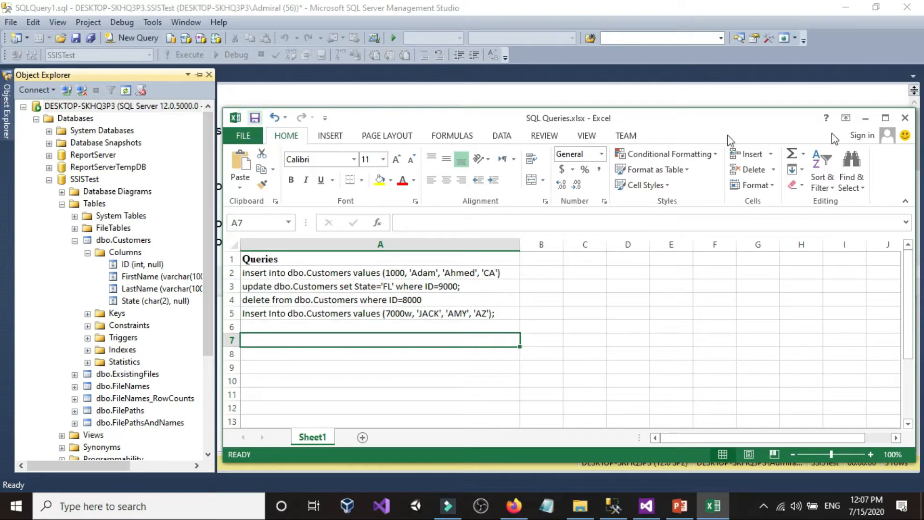
pyautogui.click(905, 118)
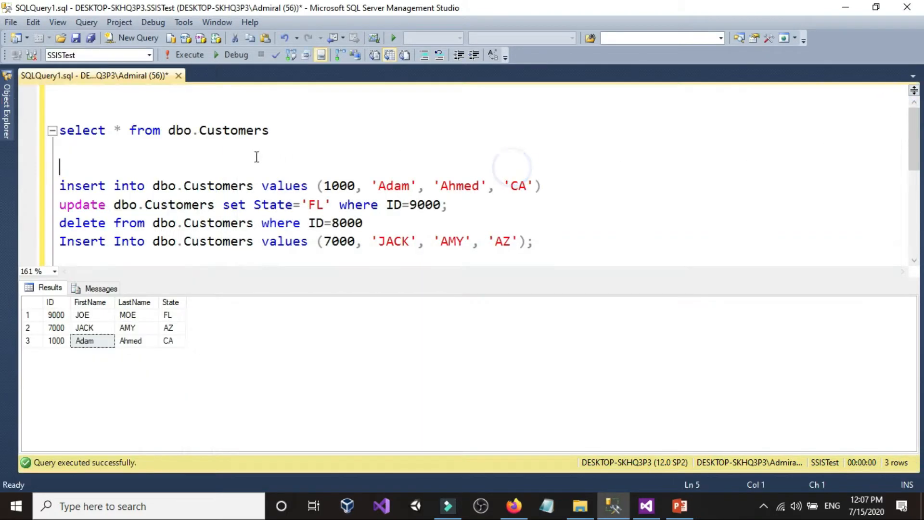
# Write the statement truncate table dbo.Customers on its own line between the select statement and the first insert query
pyautogui.write('trun')
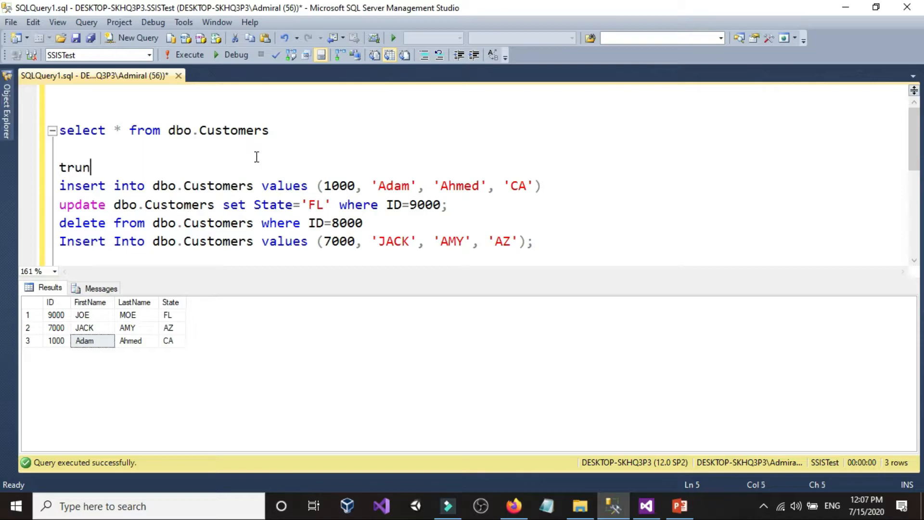
pyautogui.write('cate table')
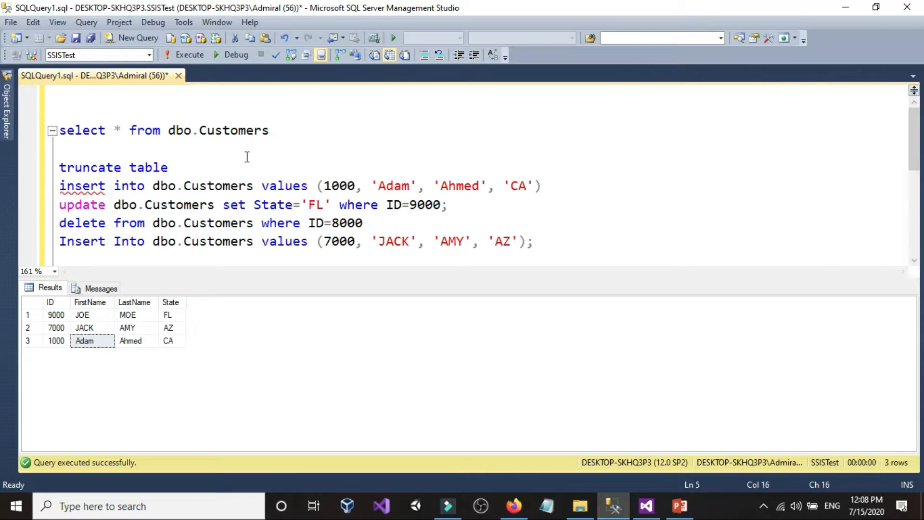
pyautogui.press('Return')
pyautogui.moveTo(167, 131); pyautogui.dragTo(305, 130)
pyautogui.rightClick(202, 133)
pyautogui.click(227, 150)
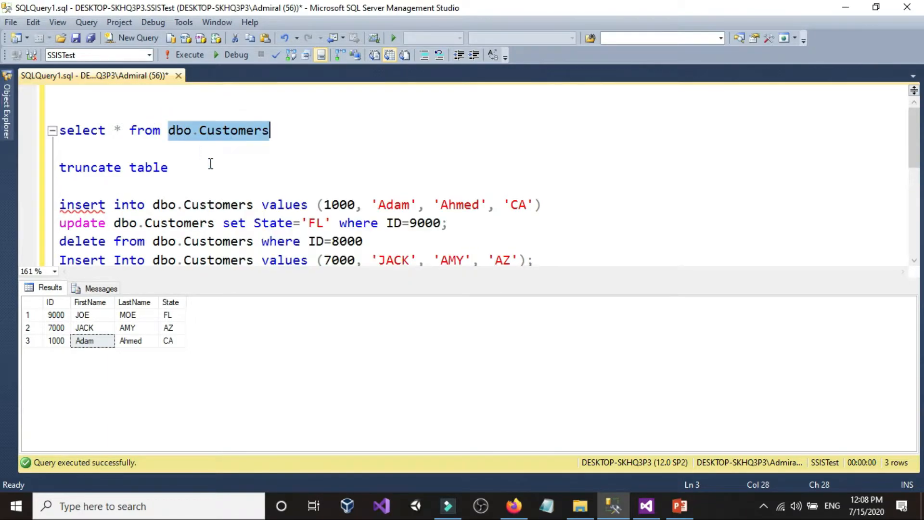
pyautogui.rightClick(210, 164)
pyautogui.click(229, 203)
pyautogui.click(229, 203)
# Run the truncate statement on dbo.Customers and check the table by running only the select statement
pyautogui.hotkey('shift', 'Home')
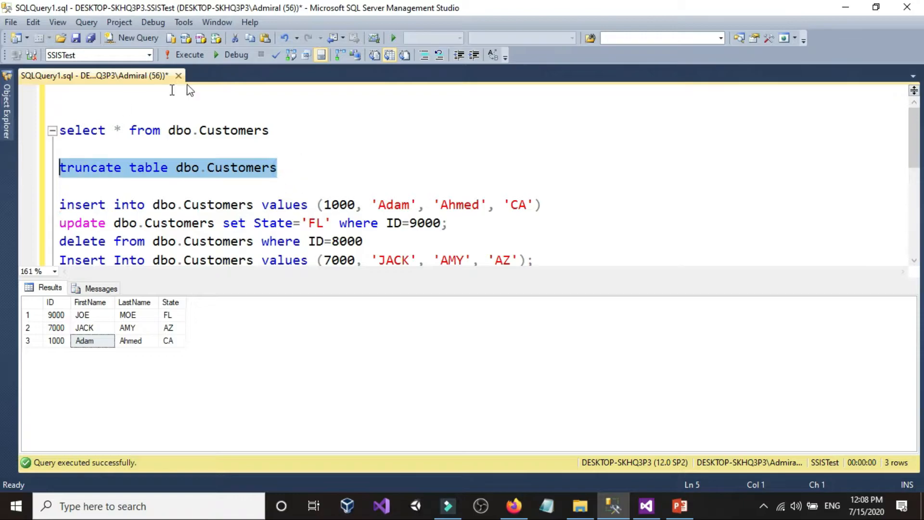
pyautogui.click(197, 56)
pyautogui.click(265, 147)
pyautogui.click(285, 128)
pyautogui.moveTo(285, 128); pyautogui.dragTo(154, 111)
pyautogui.click(188, 55)
# Run the two insert statements that add the customers with IDs 9000 and 8000
pyautogui.scroll(-3, 255, 177)
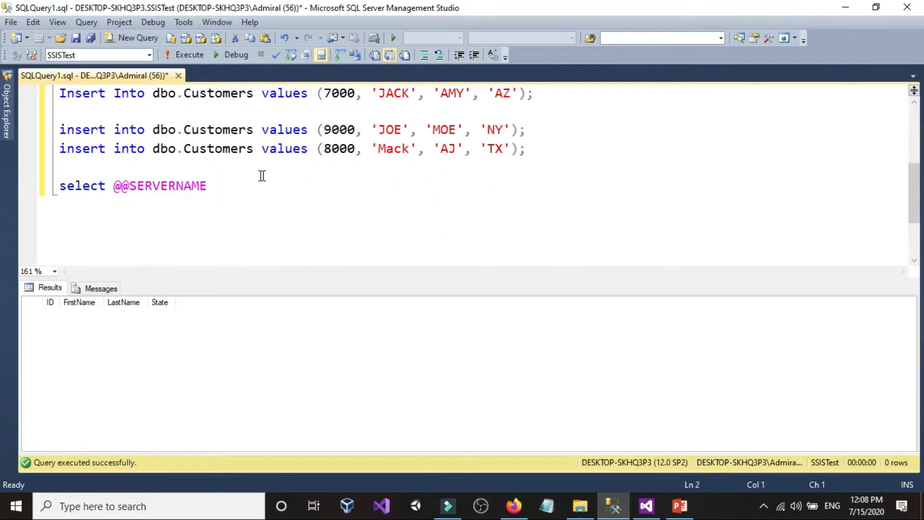
pyautogui.click(547, 157)
pyautogui.hotkey('shift', 'Up')
pyautogui.hotkey('shift', 'Home')
pyautogui.click(188, 55)
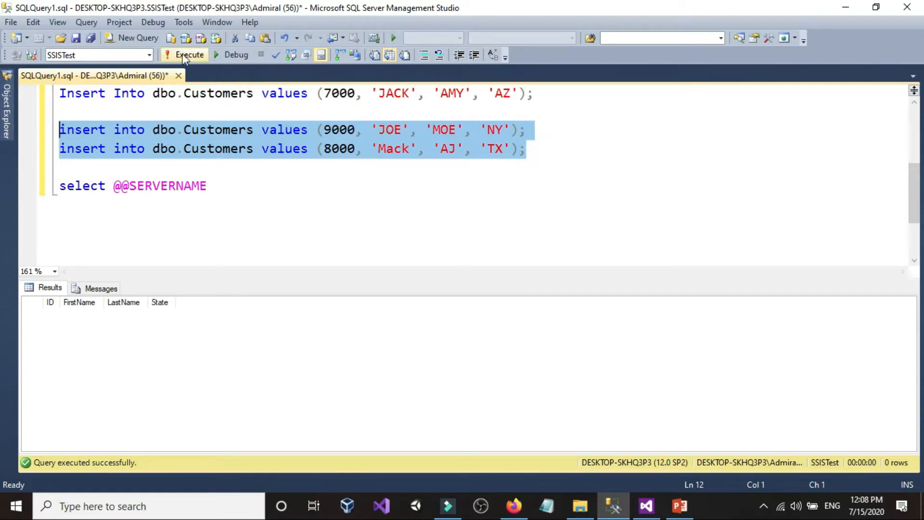
# Check the reloaded dbo.Customers rows by running only the select statement
pyautogui.scroll(3, 186, 172)
pyautogui.click(295, 128)
pyautogui.hotkey('shift', 'Up')
pyautogui.click(184, 56)
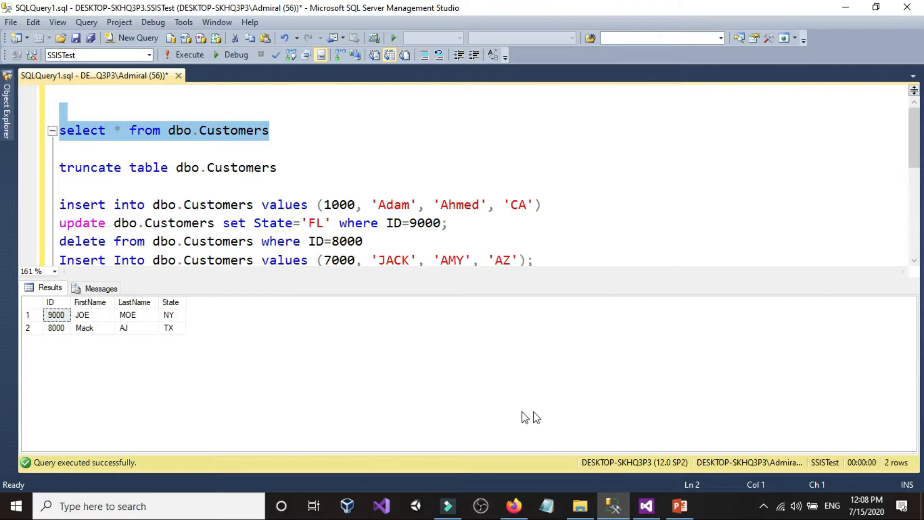
# Switch to Visual Studio, run the Excel query-loading package and check the execution status of its tasks
pyautogui.click(645, 508)
pyautogui.click(240, 44)
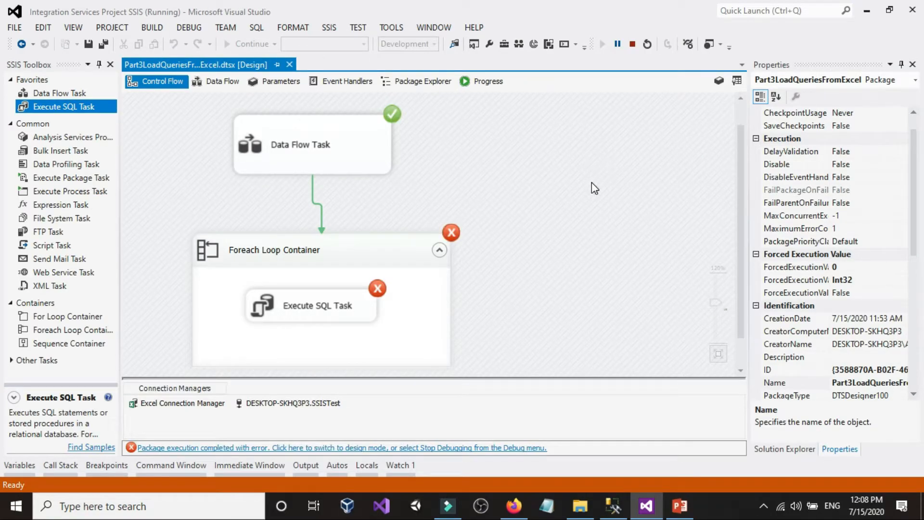
pyautogui.scroll(-1, 591, 183)
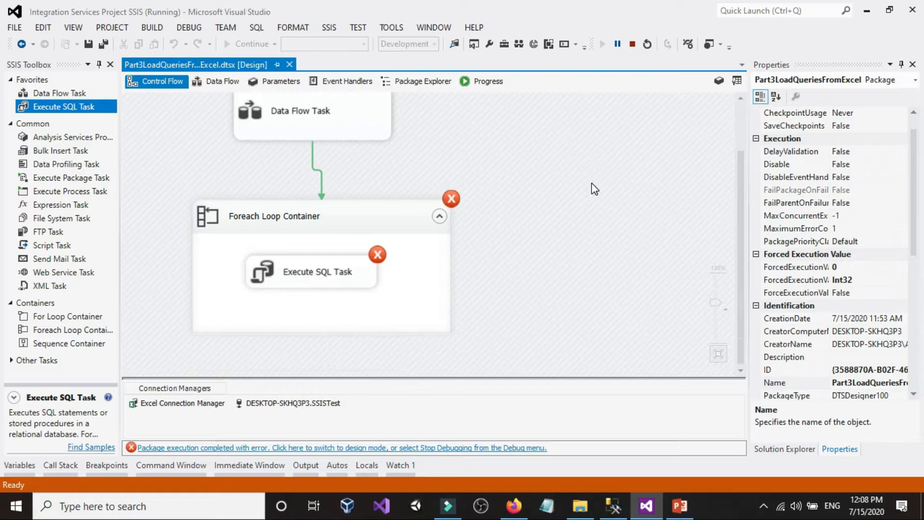
# Return to Management Studio and query dbo.Customers to see which workbook queries the package applied
pyautogui.click(614, 506)
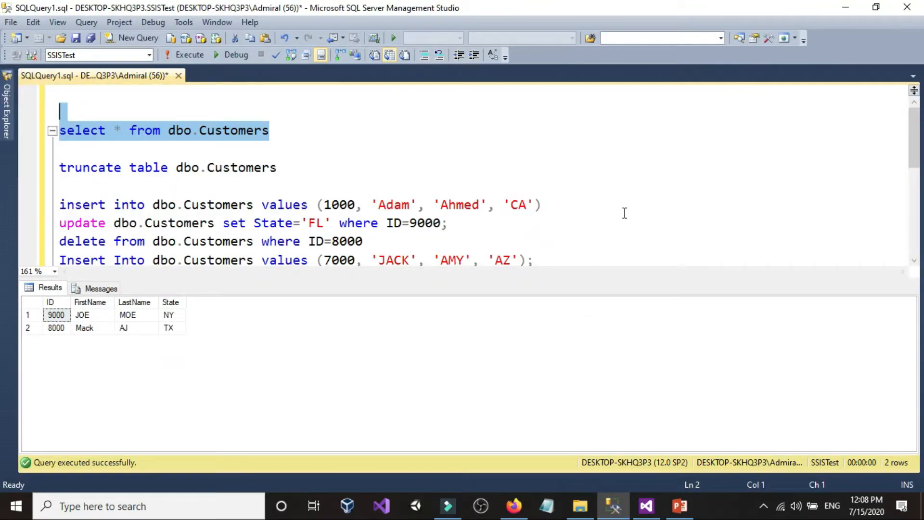
pyautogui.click(646, 506)
pyautogui.click(612, 506)
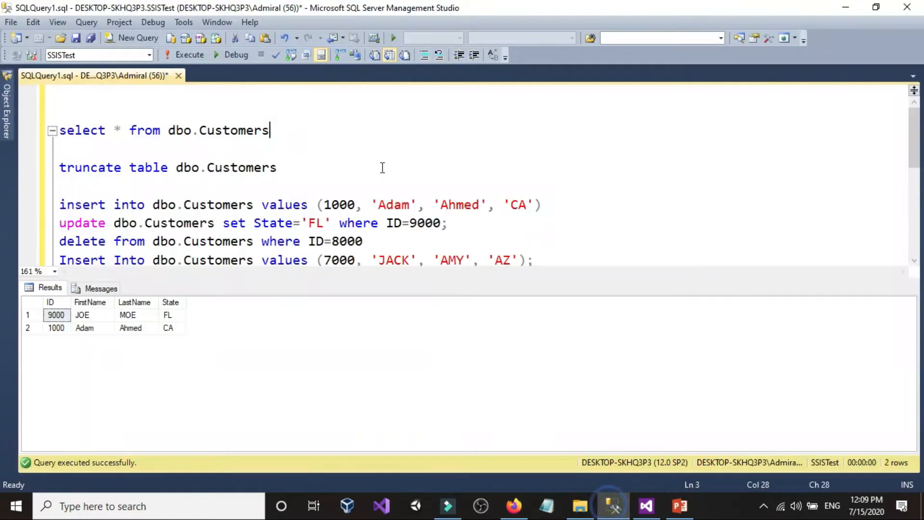
pyautogui.moveTo(337, 130); pyautogui.dragTo(60, 111)
pyautogui.click(176, 55)
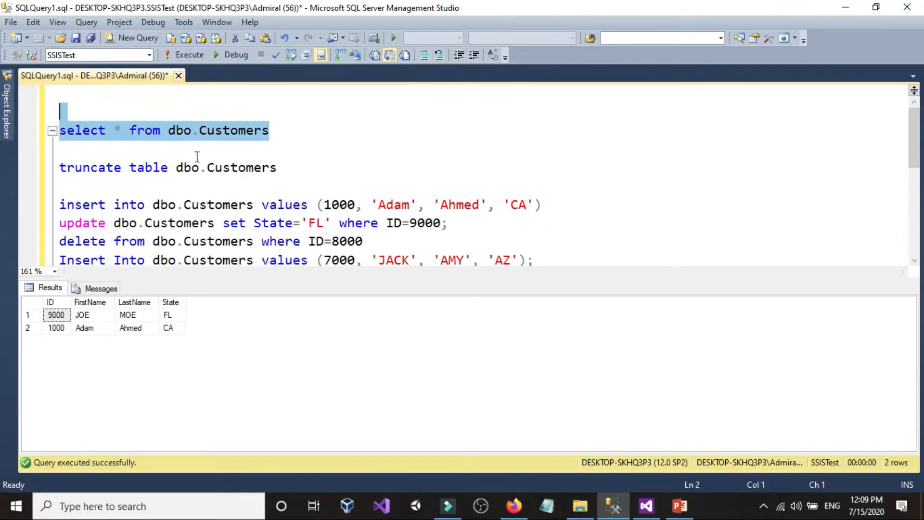
# Compare the insert, update and delete statements for IDs 1000, 9000, 8000 and 7000 one by one with the returned dbo.Customers rows
pyautogui.click(632, 193)
pyautogui.scroll(-1, 633, 192)
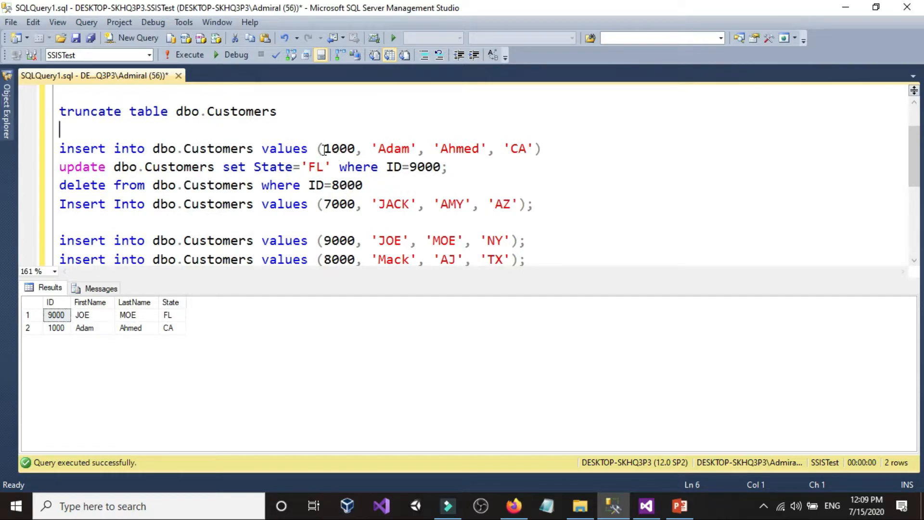
pyautogui.moveTo(559, 154); pyautogui.dragTo(55, 150)
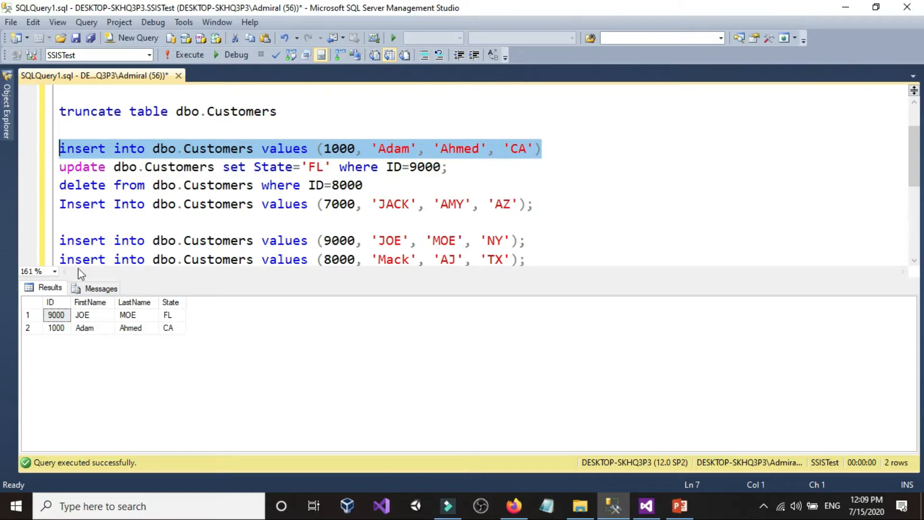
pyautogui.click(28, 328)
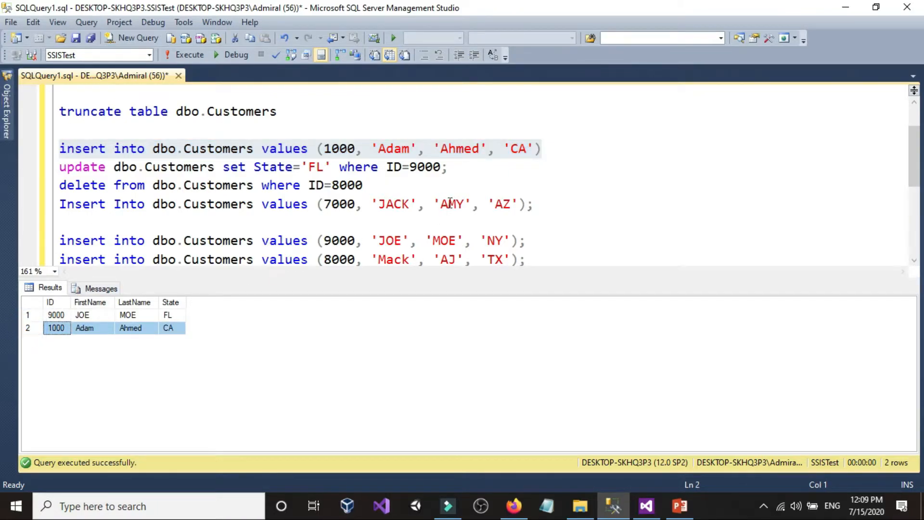
pyautogui.moveTo(59, 169); pyautogui.dragTo(457, 168)
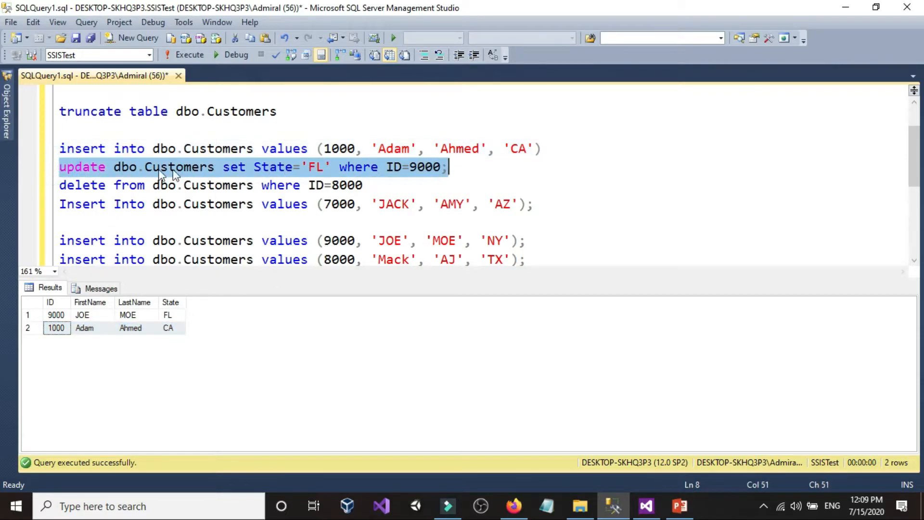
pyautogui.moveTo(59, 185); pyautogui.dragTo(377, 190)
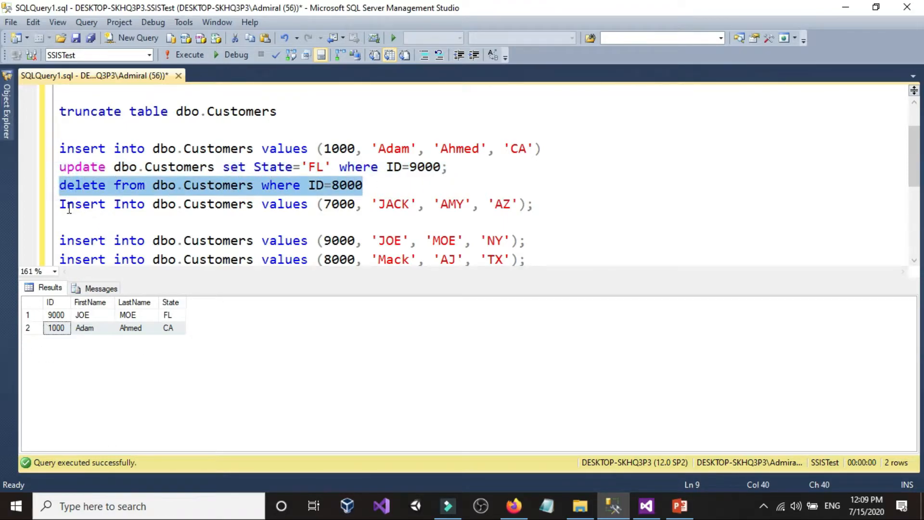
pyautogui.moveTo(62, 204); pyautogui.dragTo(577, 208)
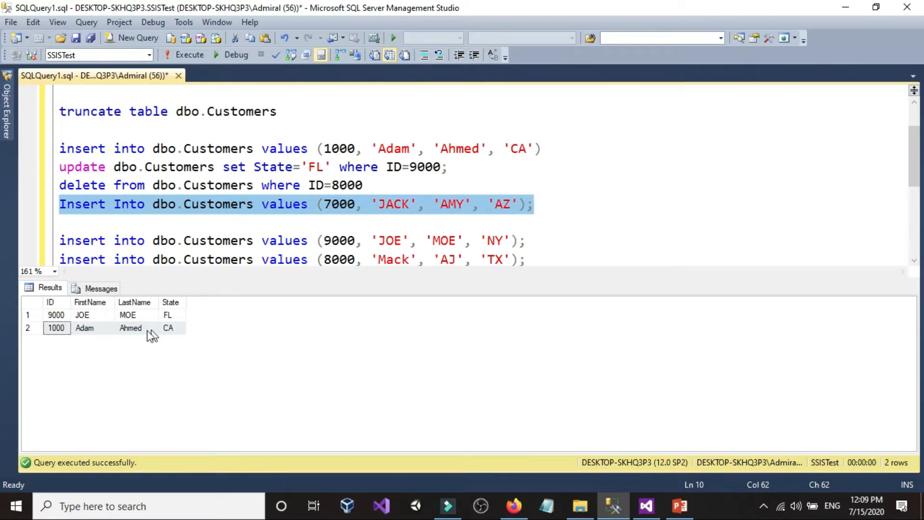
pyautogui.click(341, 218)
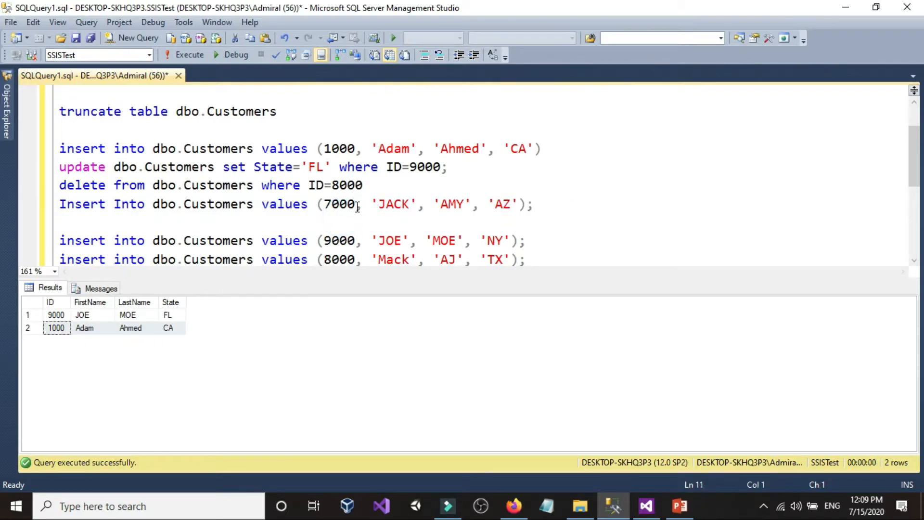
pyautogui.click(358, 207)
pyautogui.write('k')
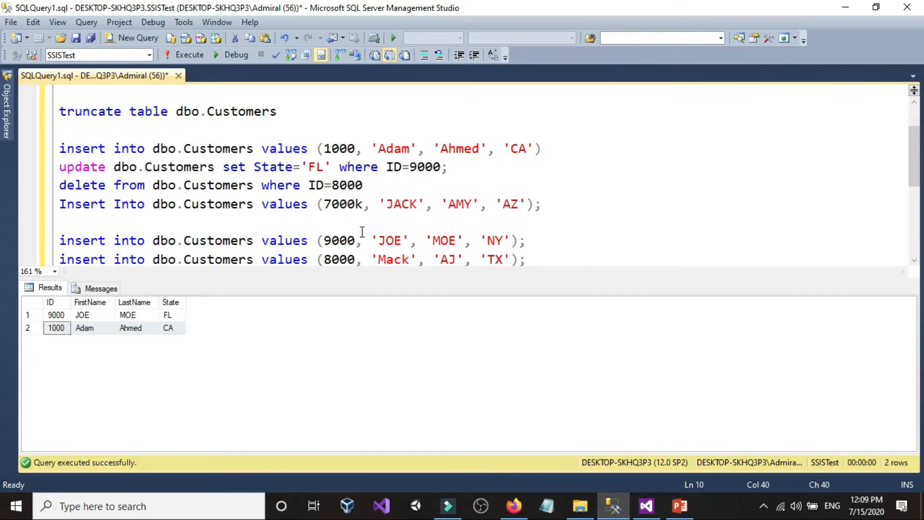
pyautogui.press('BackSpace')
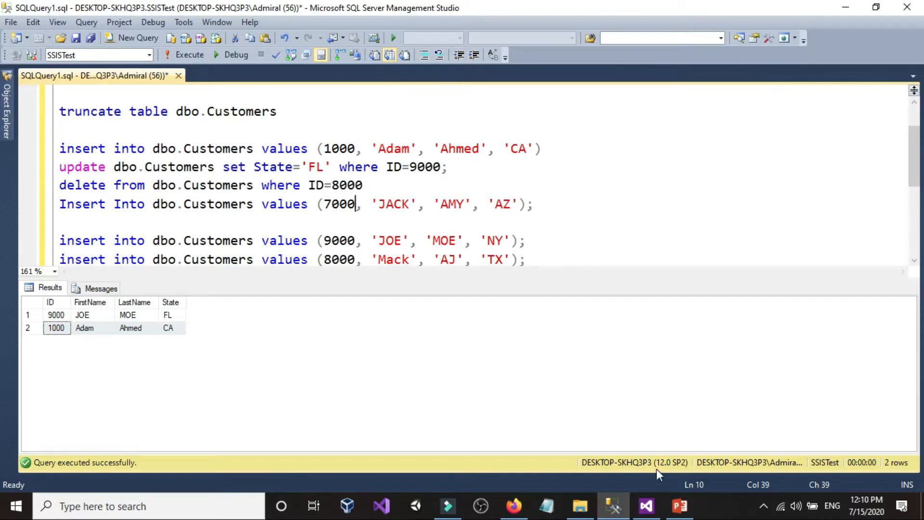
pyautogui.moveTo(581, 507)
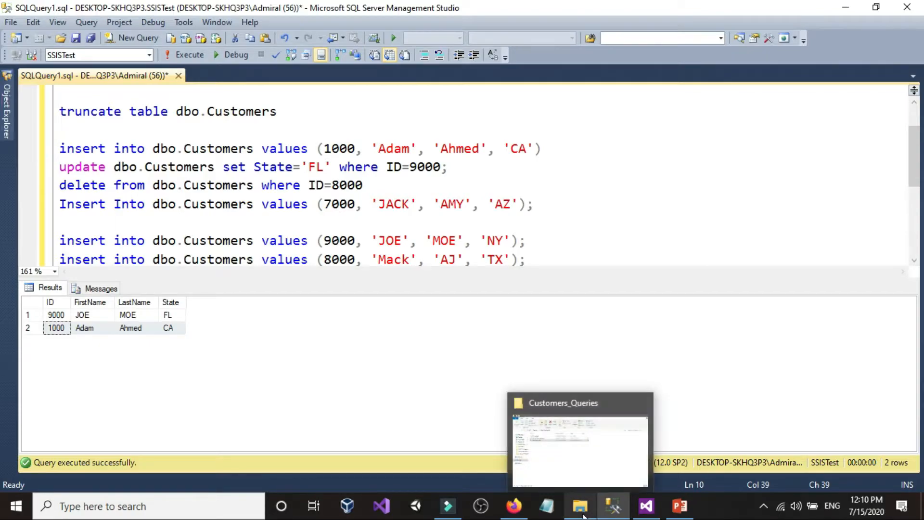
pyautogui.moveTo(557, 206); pyautogui.dragTo(47, 157)
pyautogui.click(548, 166)
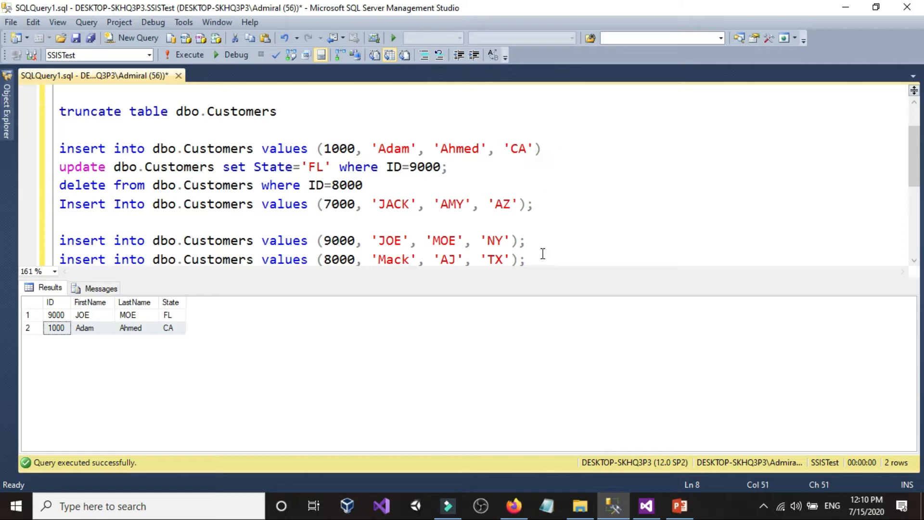
# Make room above the insert statement for ID 1000 and open a try block there with "begin try"
pyautogui.scroll(1, 361, 191)
pyautogui.click(98, 186)
pyautogui.click(369, 169)
pyautogui.press('Return')
pyautogui.press('Return')
pyautogui.scroll(-2, 191, 172)
pyautogui.scroll(1, 135, 149)
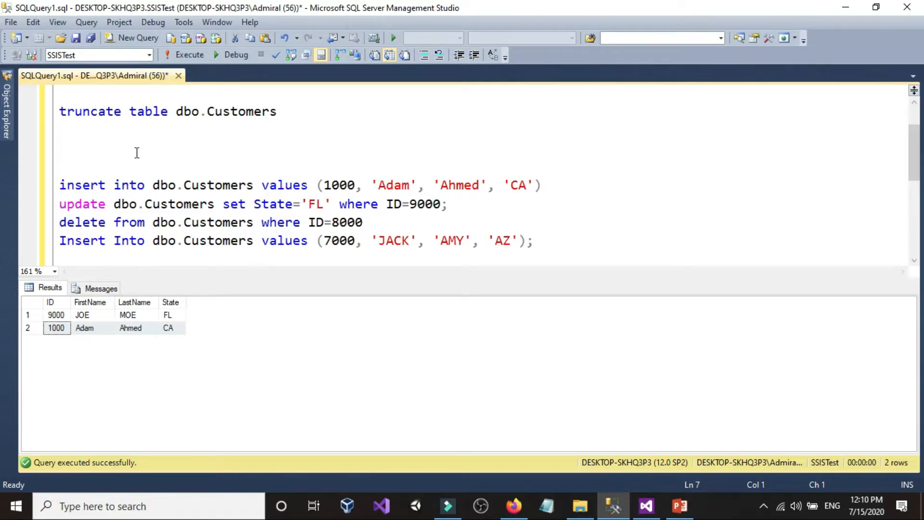
pyautogui.write('begin try')
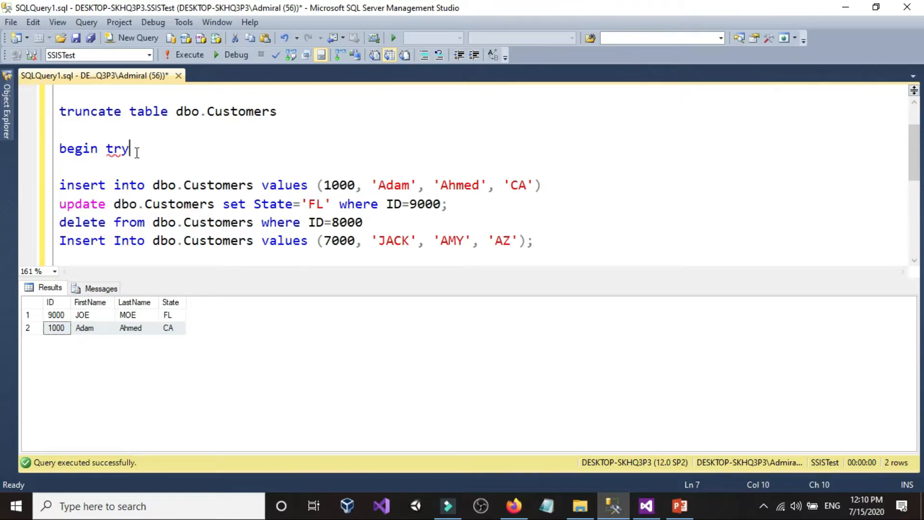
pyautogui.press('Return')
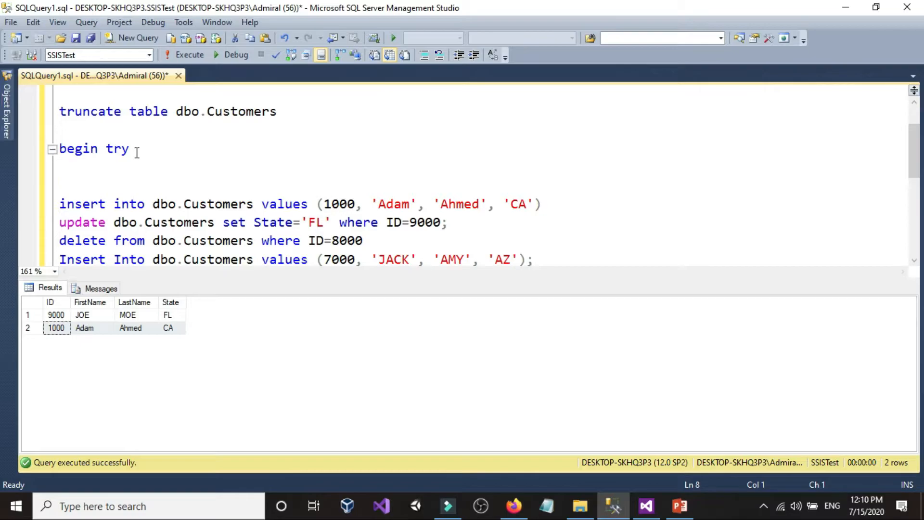
# Start a named transaction inside the try block with "begin tran T1"
pyautogui.write('begin tran')
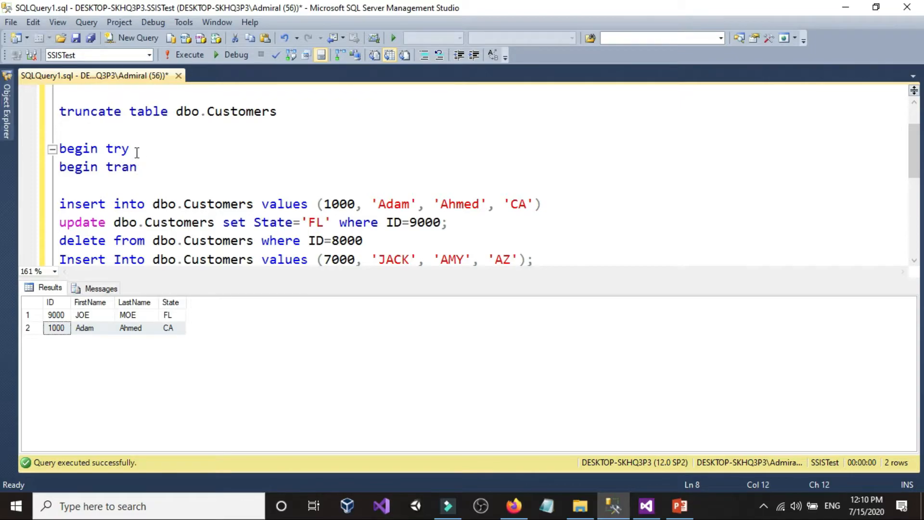
pyautogui.write(' T1')
pyautogui.scroll(-1, 136, 153)
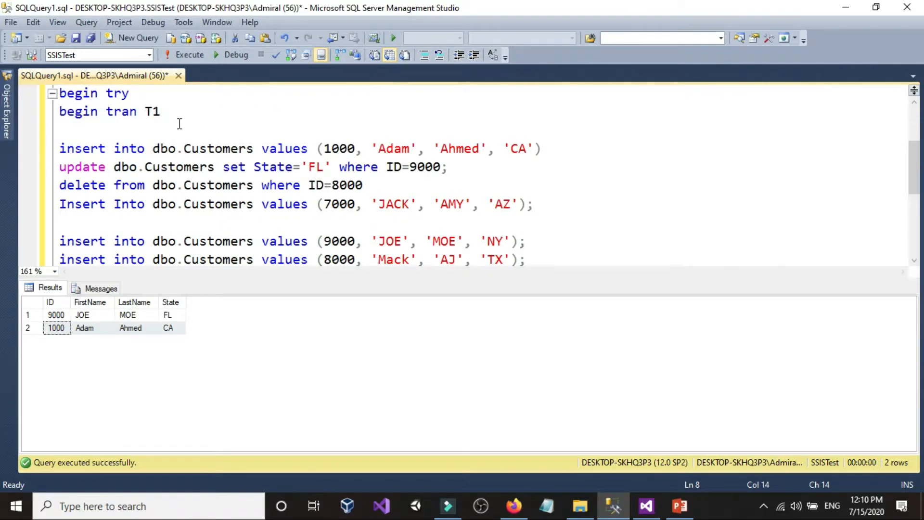
# Below the insert statement for ID 7000, add "Commit T1" and close the try block with "End Try"
pyautogui.scroll(-1, 179, 123)
pyautogui.click(586, 151)
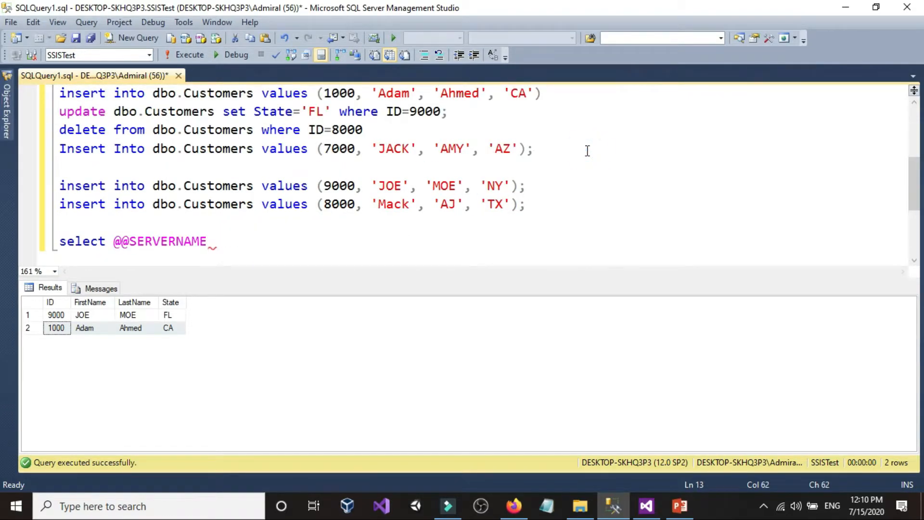
pyautogui.press('Return')
pyautogui.press('Return')
pyautogui.scroll(2, 252, 202)
pyautogui.scroll(-1, 250, 199)
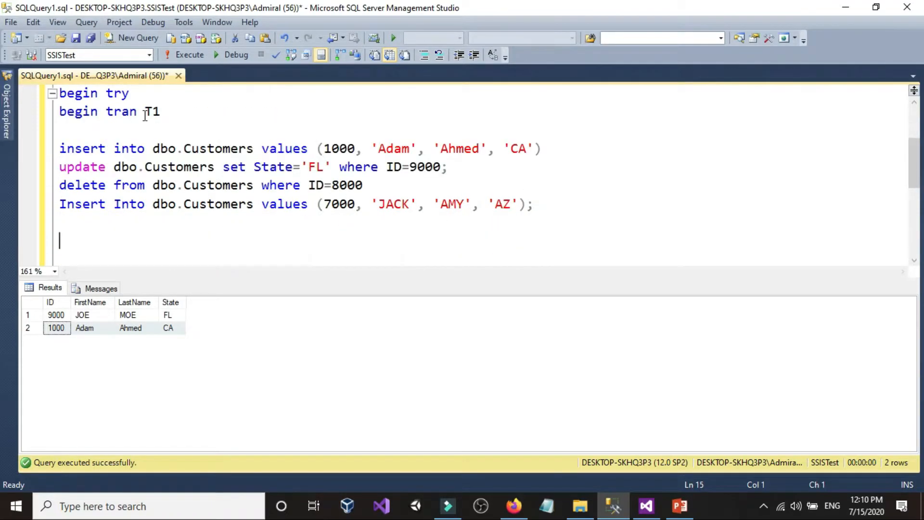
pyautogui.click(89, 225)
pyautogui.write('Commit')
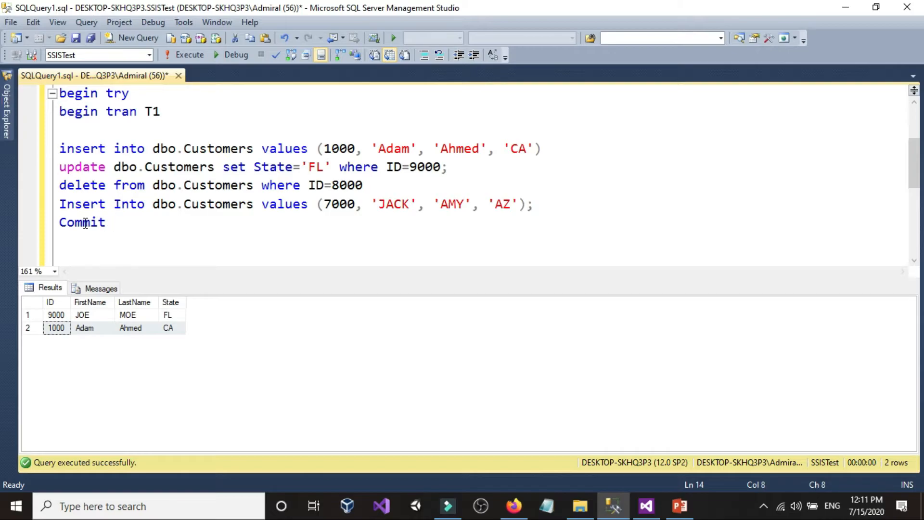
pyautogui.write(' T1')
pyautogui.press('Return')
pyautogui.write('End Try')
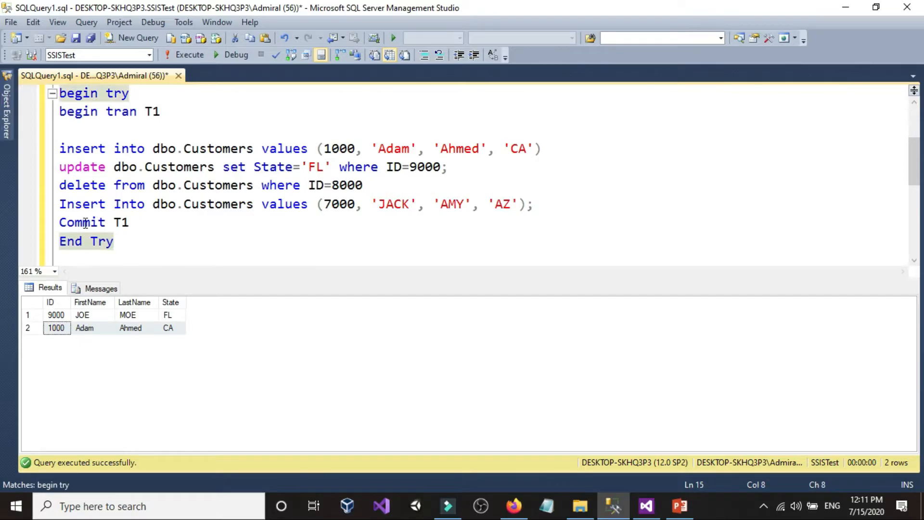
# Review the whole try block and the statements it covers, from the insert for ID 1000 down to Commit T1
pyautogui.moveTo(118, 240); pyautogui.dragTo(42, 89)
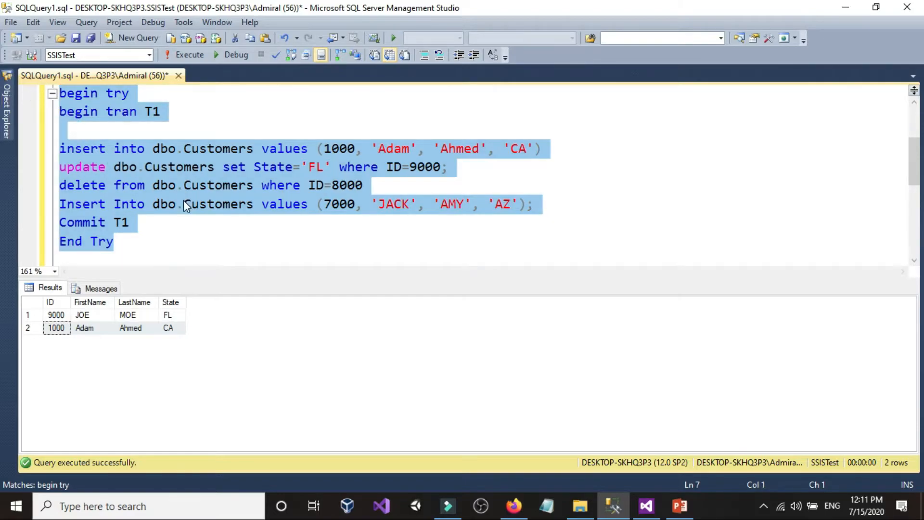
pyautogui.click(114, 243)
pyautogui.moveTo(144, 219); pyautogui.dragTo(56, 146)
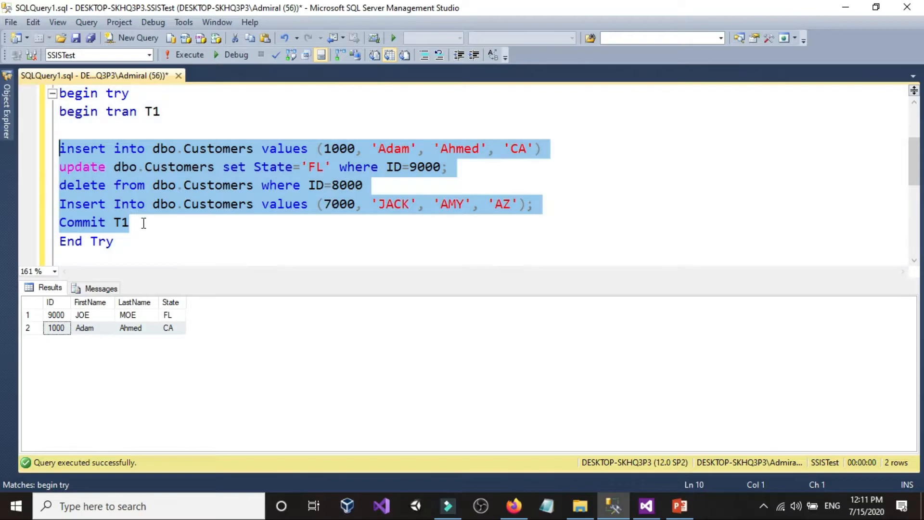
pyautogui.click(138, 223)
pyautogui.moveTo(139, 223); pyautogui.dragTo(48, 93)
pyautogui.click(137, 228)
pyautogui.moveTo(137, 228); pyautogui.dragTo(33, 155)
pyautogui.click(131, 222)
pyautogui.moveTo(130, 222); pyautogui.dragTo(30, 150)
pyautogui.click(135, 224)
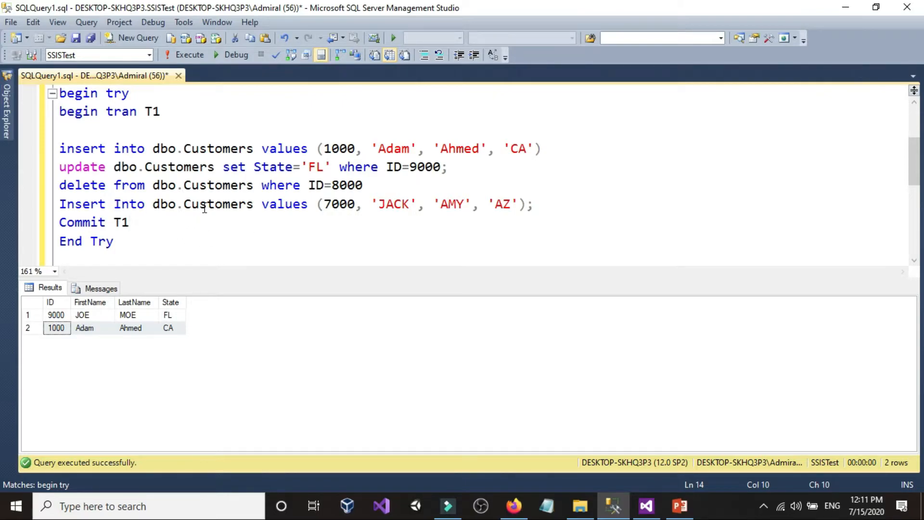
pyautogui.click(354, 205)
pyautogui.scroll(-1, 188, 212)
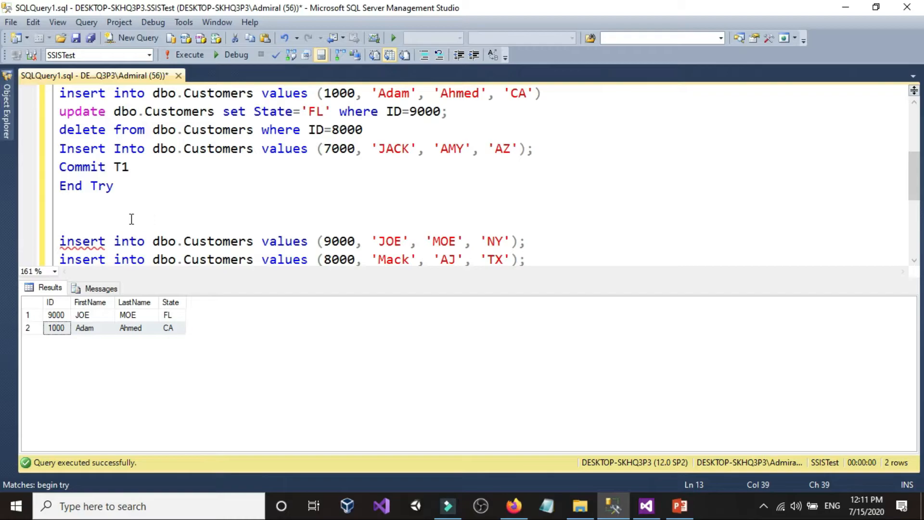
pyautogui.click(34, 22)
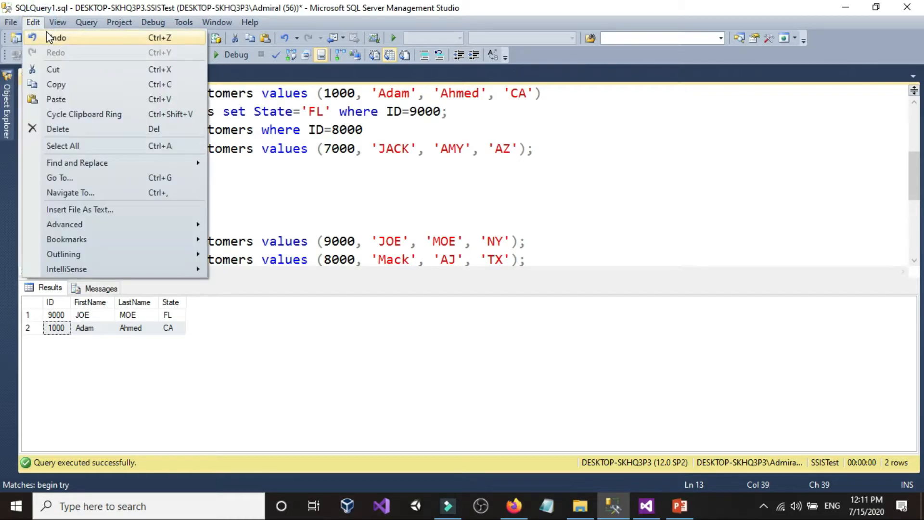
pyautogui.click(370, 226)
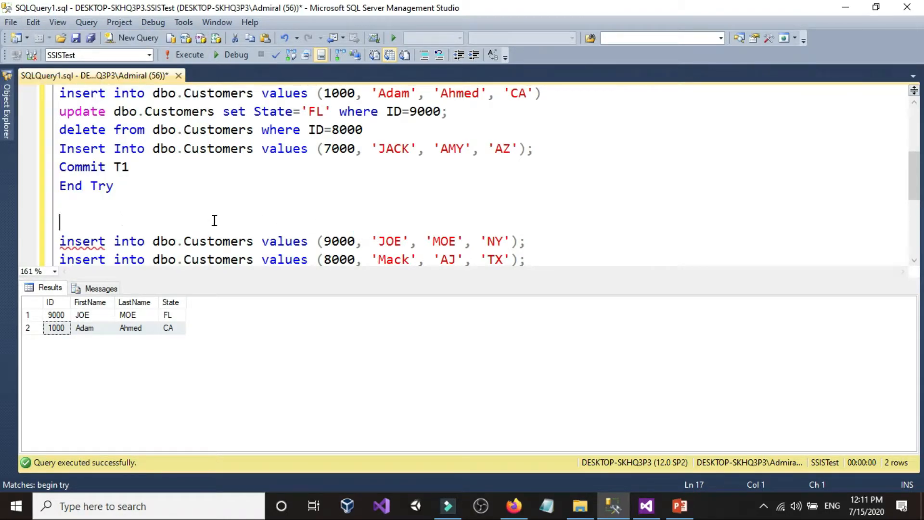
pyautogui.scroll(1, 213, 221)
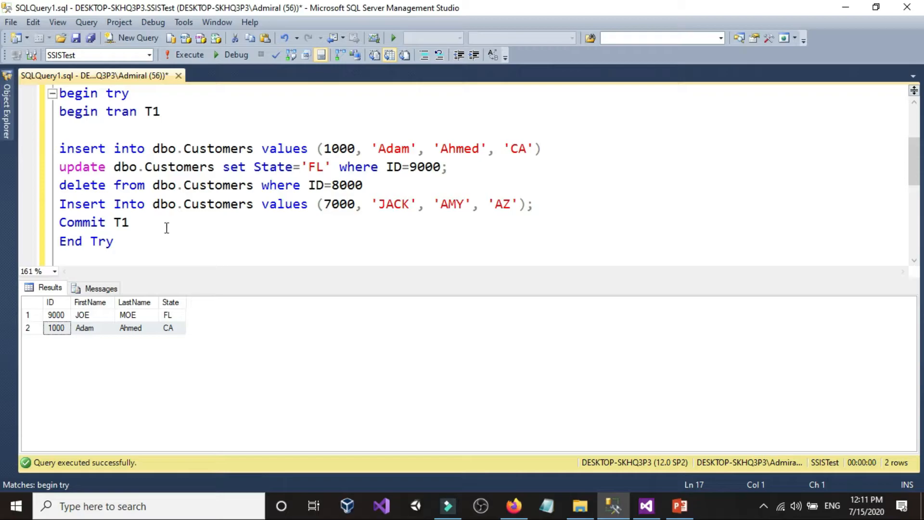
# Add a new line reading "Begin" directly below End Try
pyautogui.click(150, 241)
pyautogui.press('Return')
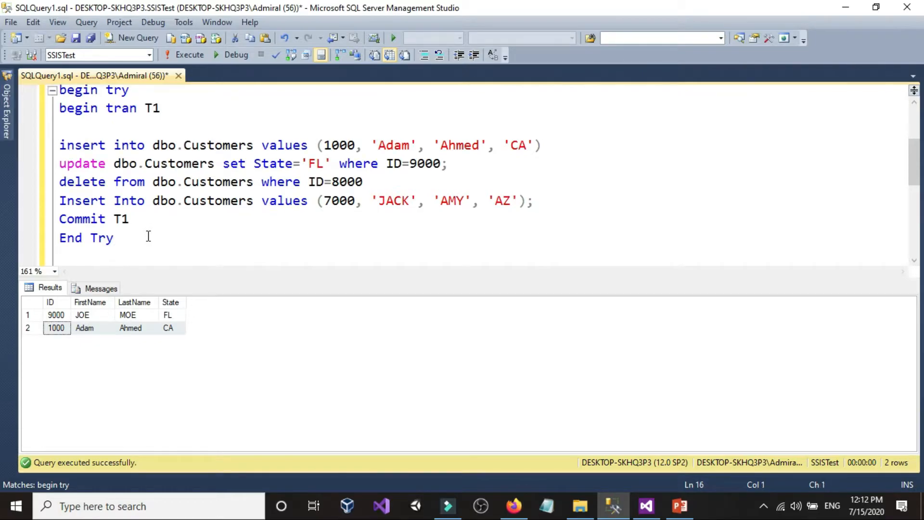
pyautogui.write('Begin')
pyautogui.click(149, 245)
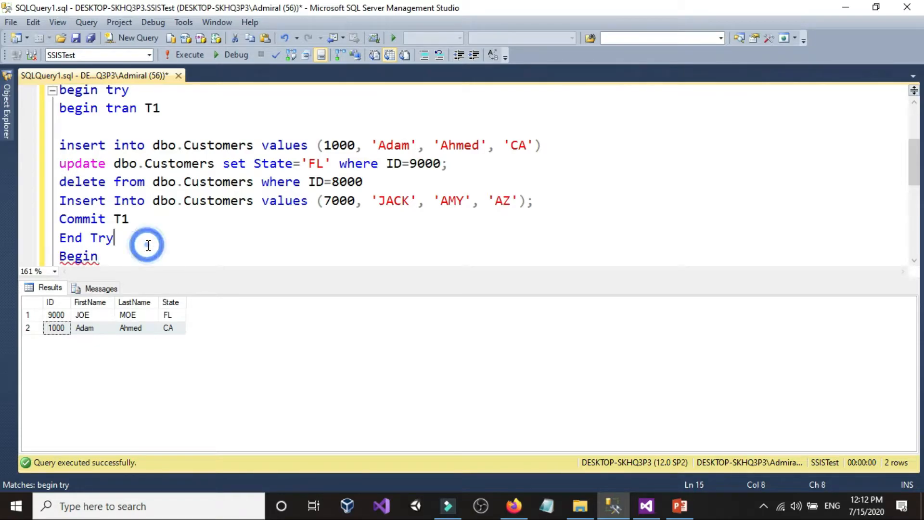
pyautogui.write('Catch')
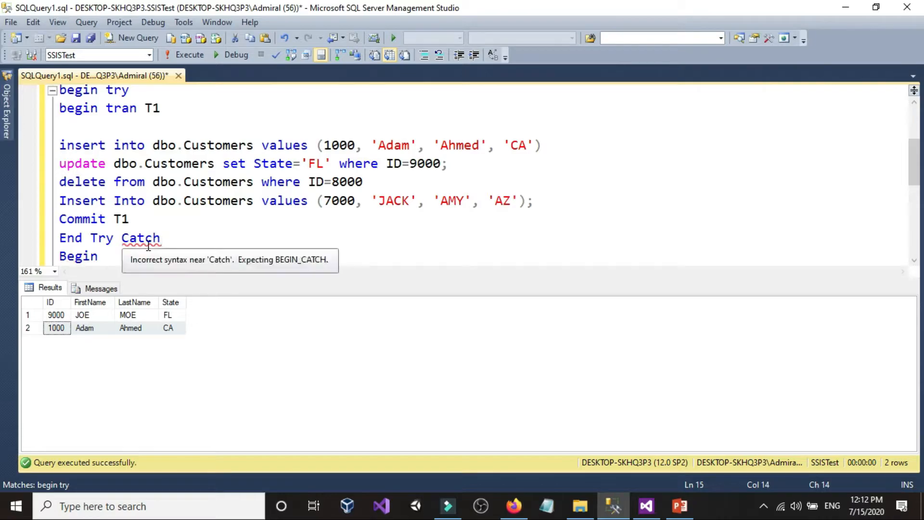
pyautogui.press('BackSpace')
pyautogui.press('BackSpace')
pyautogui.press('BackSpace')
pyautogui.press('BackSpace')
pyautogui.press('BackSpace')
pyautogui.press('BackSpace')
# Complete the line below End Try as "Begin Catch" and start a new line under it
pyautogui.click(140, 256)
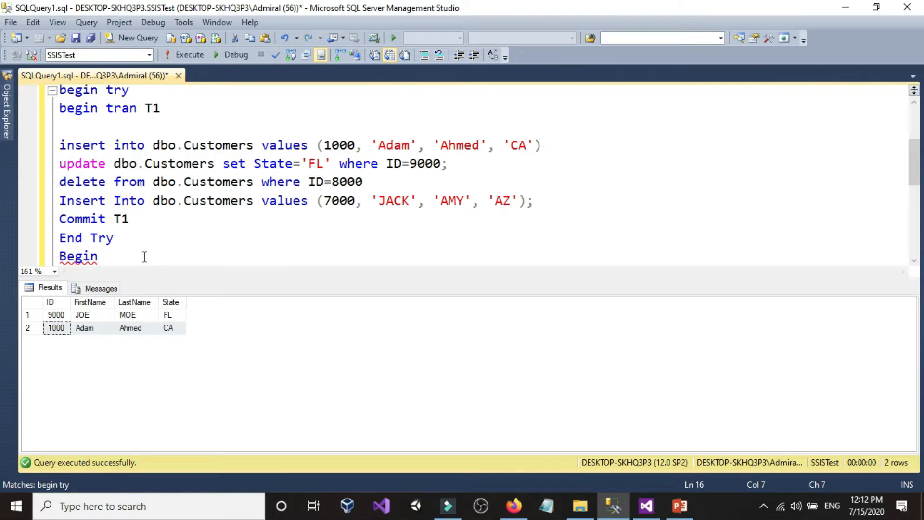
pyautogui.write('Catch')
pyautogui.press('Return')
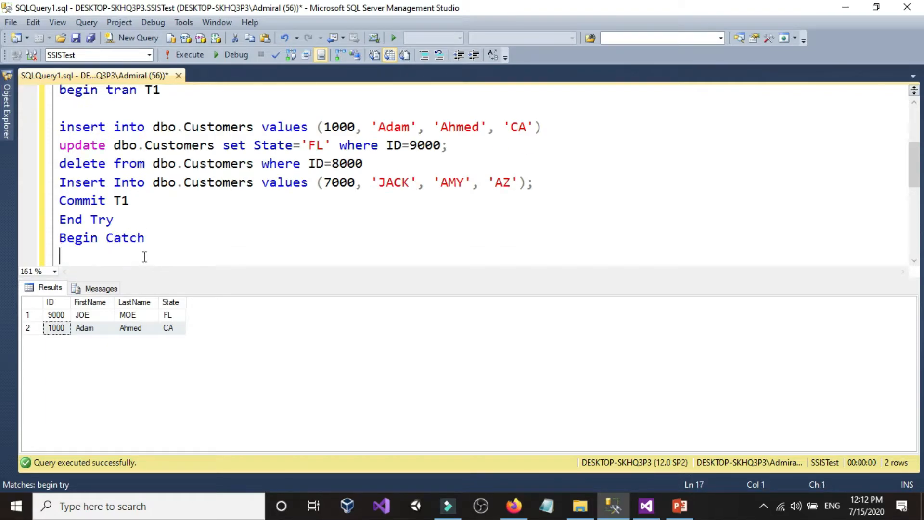
# Write "Rollback tran T1" as the statement inside the catch block
pyautogui.write('Rollback')
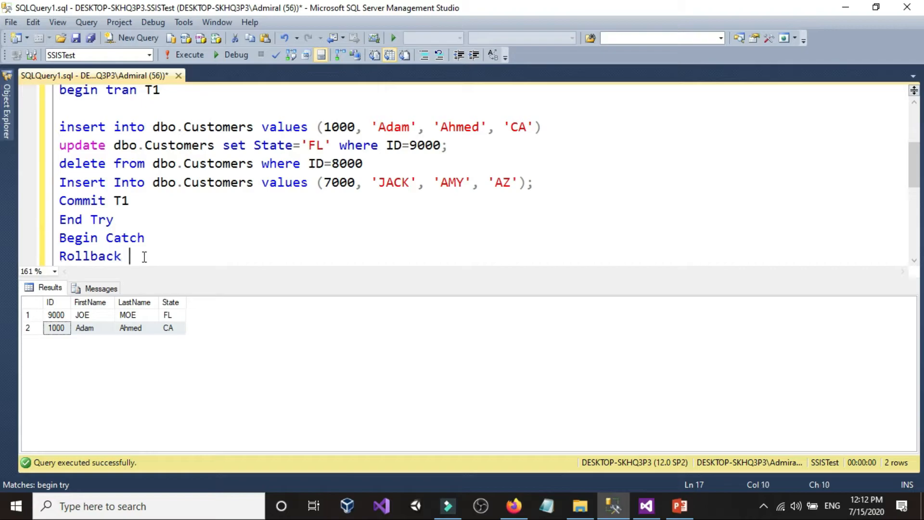
pyautogui.write(' T1')
pyautogui.press('BackSpace')
pyautogui.press('BackSpace')
pyautogui.press('BackSpace')
pyautogui.write('r')
pyautogui.press('BackSpace')
pyautogui.write('tran T1')
# Close the catch block with "End Catch" below the rollback statement
pyautogui.press('Return')
pyautogui.write('End Catch')
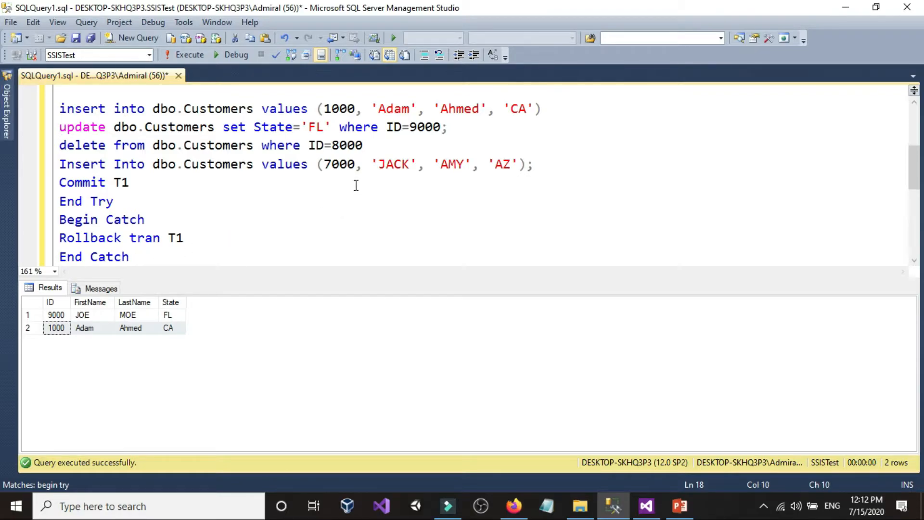
pyautogui.scroll(1, 353, 185)
pyautogui.scroll(2, 308, 215)
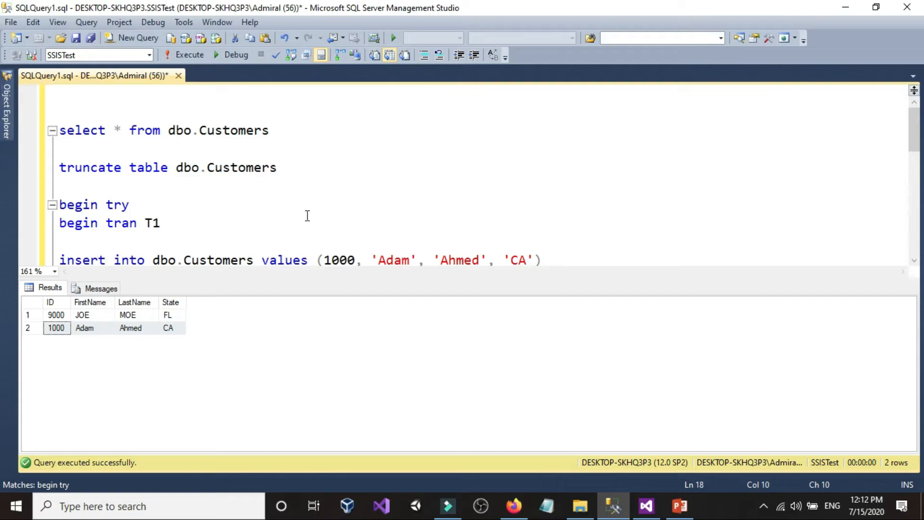
# Truncate dbo.Customers, then run the two insert statements for IDs 9000 and 8000 to restore the starting rows
pyautogui.tripleClick(318, 168)
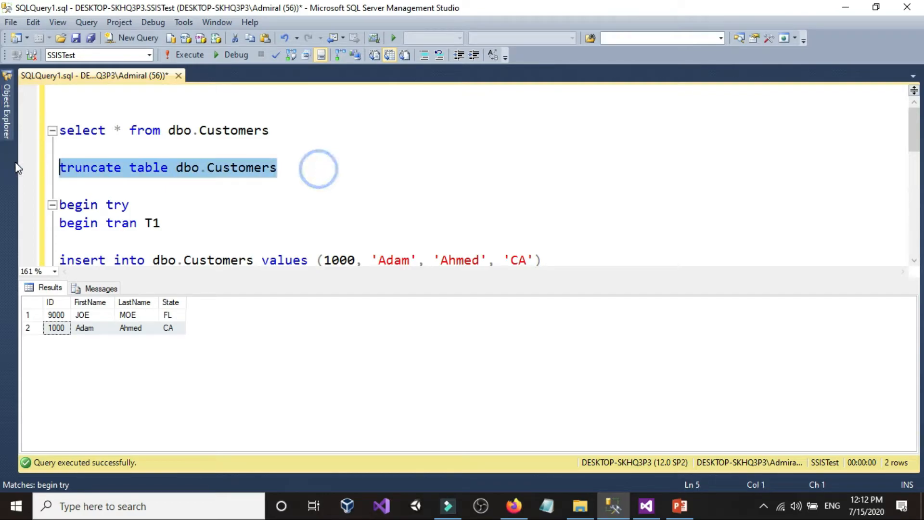
pyautogui.click(189, 57)
pyautogui.moveTo(296, 278); pyautogui.dragTo(295, 369)
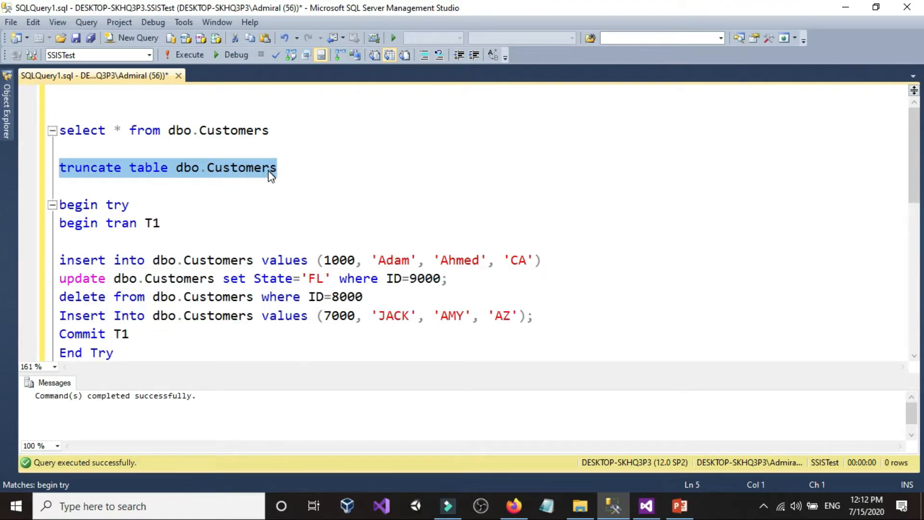
pyautogui.scroll(-3, 270, 174)
pyautogui.moveTo(548, 317); pyautogui.dragTo(38, 294)
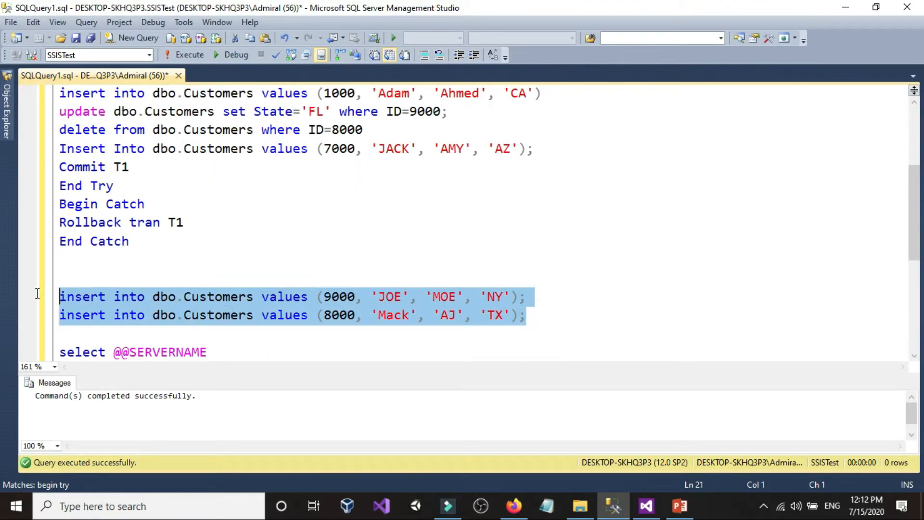
pyautogui.click(196, 56)
# Run the select query on dbo.Customers to check the reloaded rows
pyautogui.scroll(3, 260, 211)
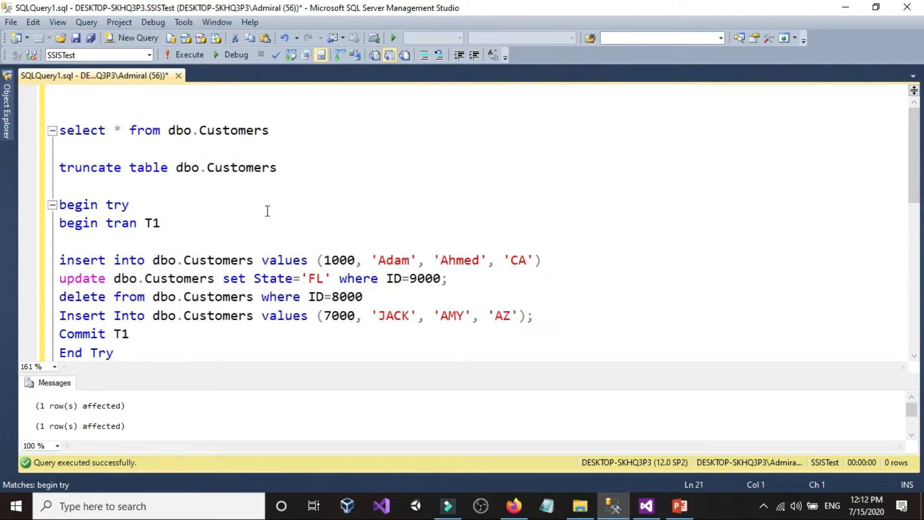
pyautogui.moveTo(282, 131); pyautogui.dragTo(282, 116)
pyautogui.click(180, 57)
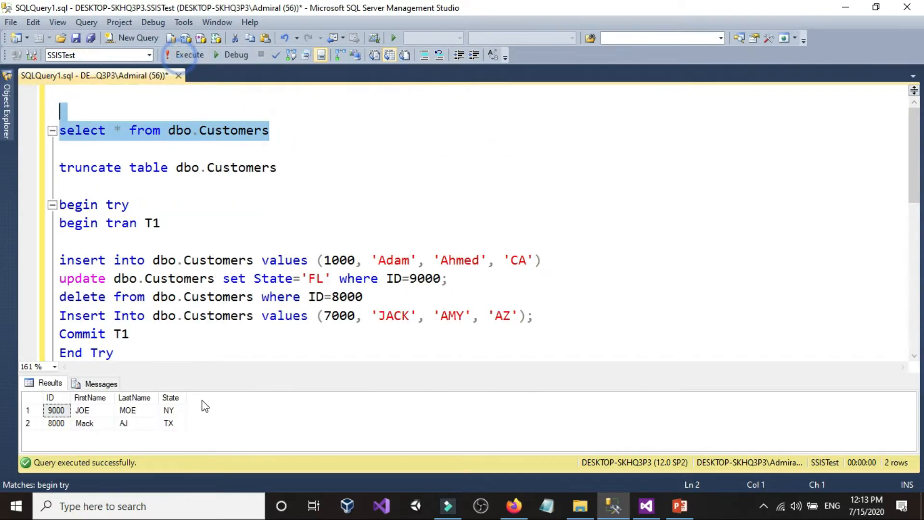
# Try to run the whole transaction block from begin try through End Catch
pyautogui.scroll(-1, 279, 238)
pyautogui.scroll(-1, 275, 250)
pyautogui.scroll(1, 267, 279)
pyautogui.scroll(-1, 258, 291)
pyautogui.click(129, 299)
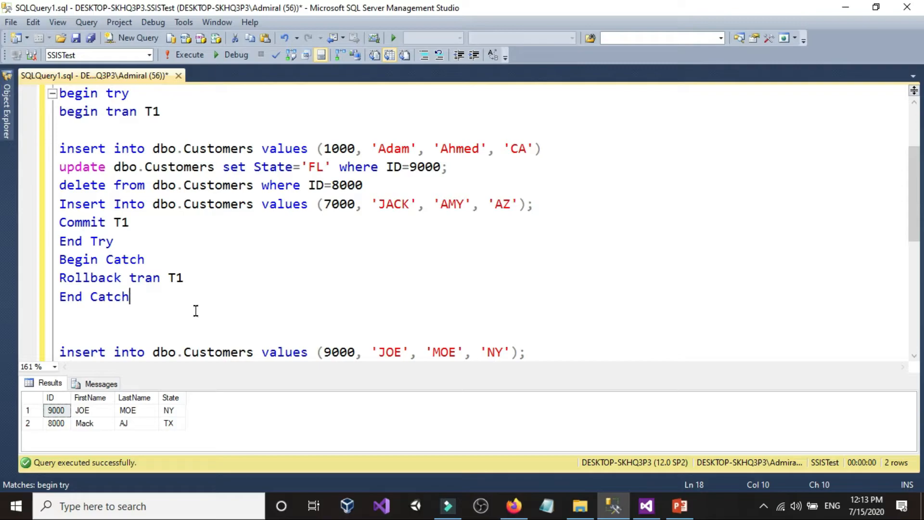
pyautogui.moveTo(150, 305); pyautogui.dragTo(16, 96)
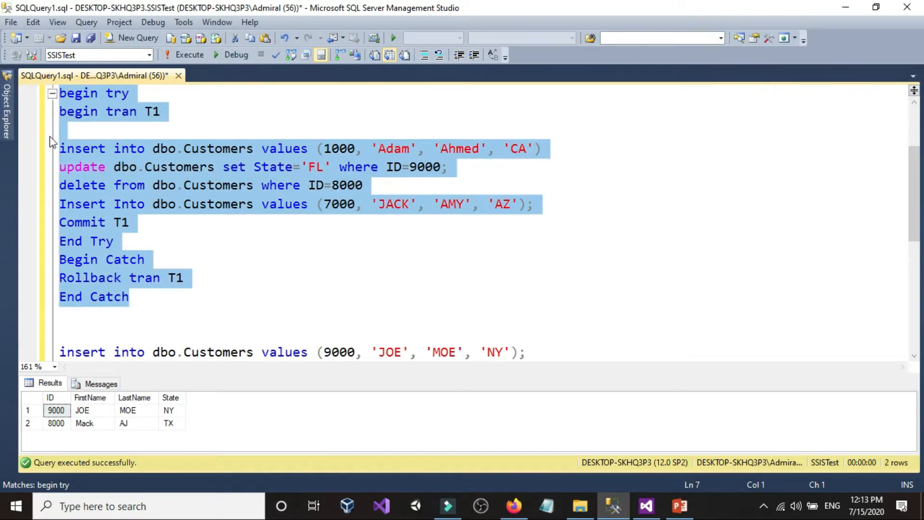
pyautogui.scroll(1, 37, 123)
pyautogui.click(183, 55)
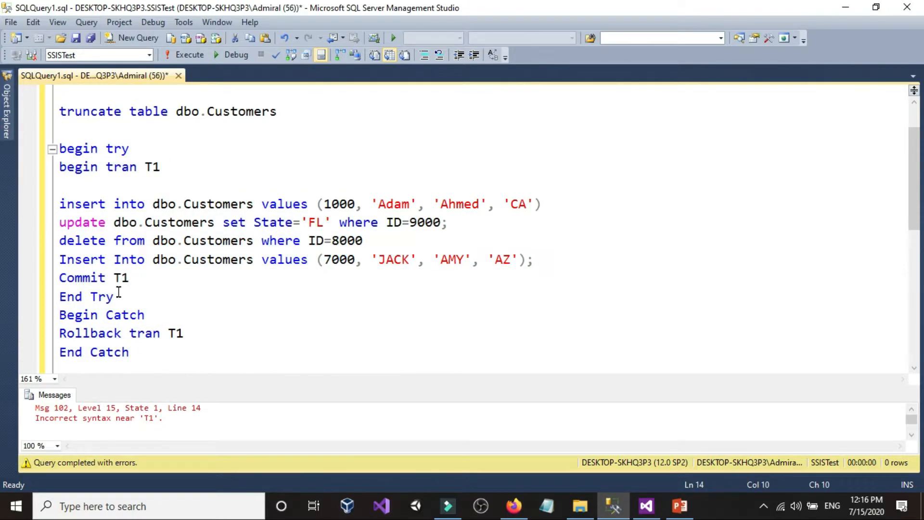
# Change the commit statement to "Commit tran T1", then run the whole try/catch block and read its messages
pyautogui.click(115, 278)
pyautogui.write('tran')
pyautogui.keyDown('ctrl'); pyautogui.scroll(-2, 115, 281); pyautogui.keyUp('ctrl')
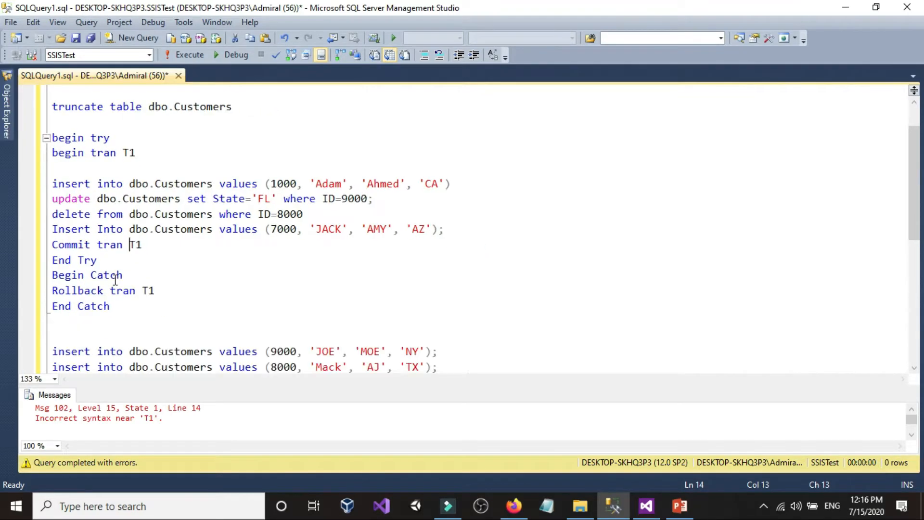
pyautogui.moveTo(122, 311); pyautogui.dragTo(52, 137)
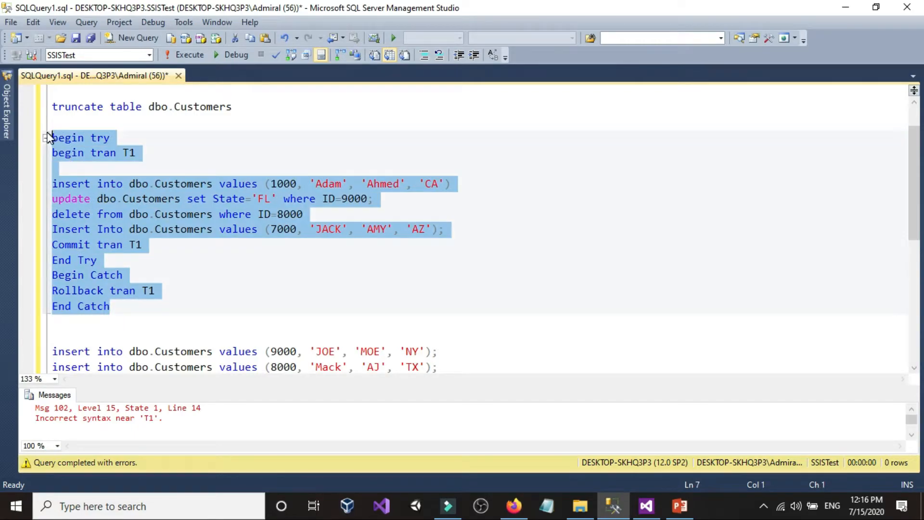
pyautogui.click(177, 55)
pyautogui.click(185, 406)
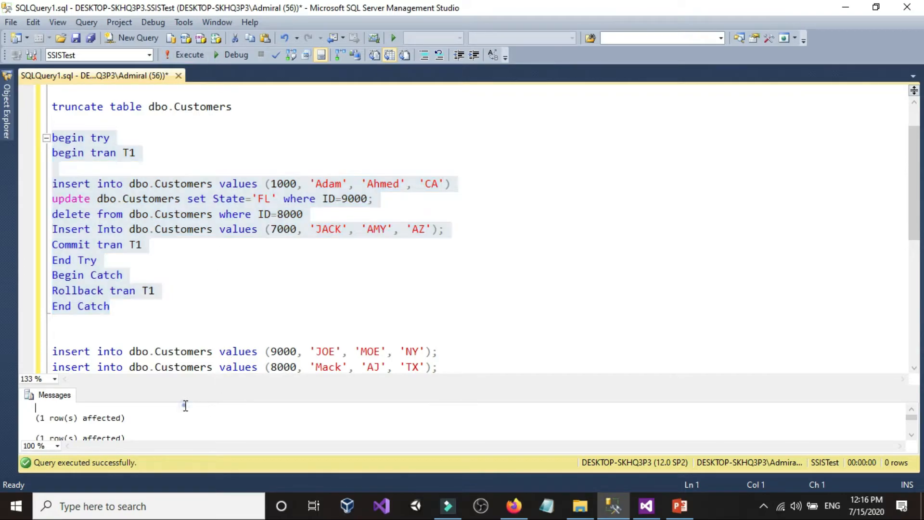
pyautogui.scroll(-3, 115, 409)
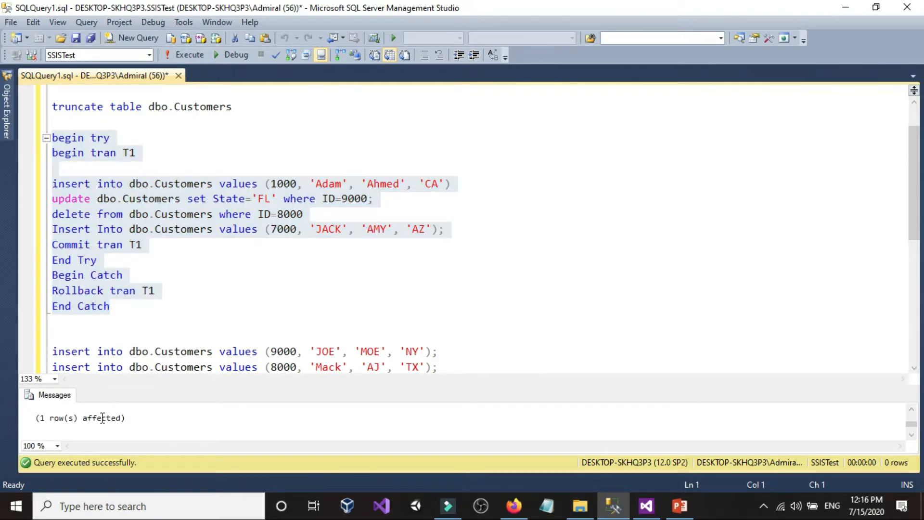
pyautogui.scroll(3, 100, 419)
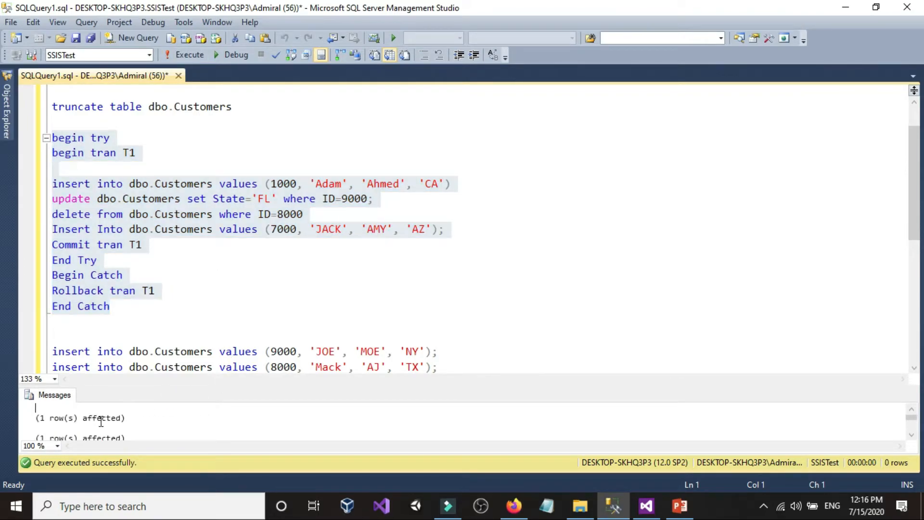
# Query all rows of dbo.Customers and enlarge the results area to compare the rows with the transaction's statements
pyautogui.click(265, 172)
pyautogui.scroll(1, 265, 172)
pyautogui.moveTo(249, 120); pyautogui.dragTo(51, 122)
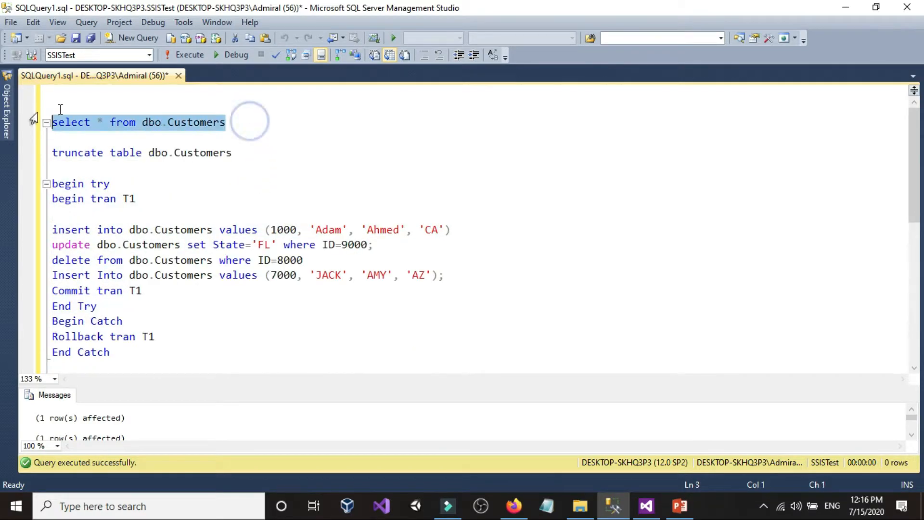
pyautogui.click(201, 53)
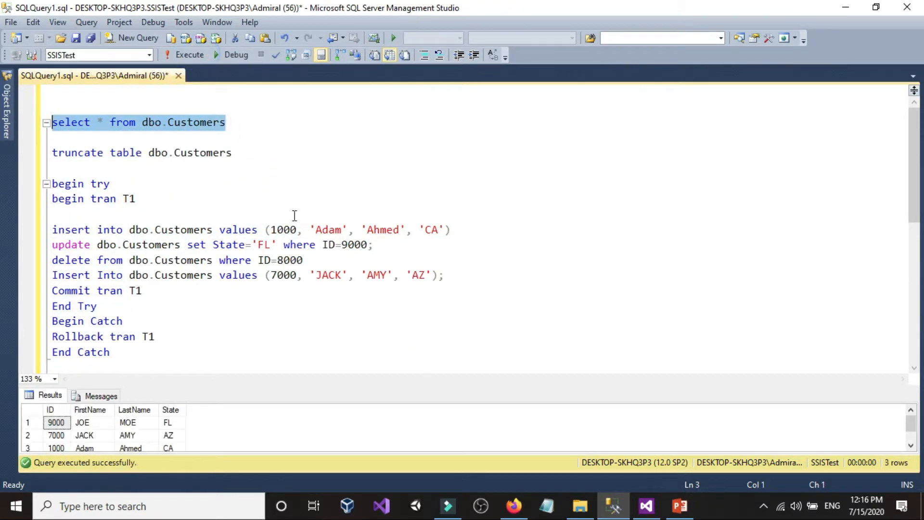
pyautogui.click(441, 402)
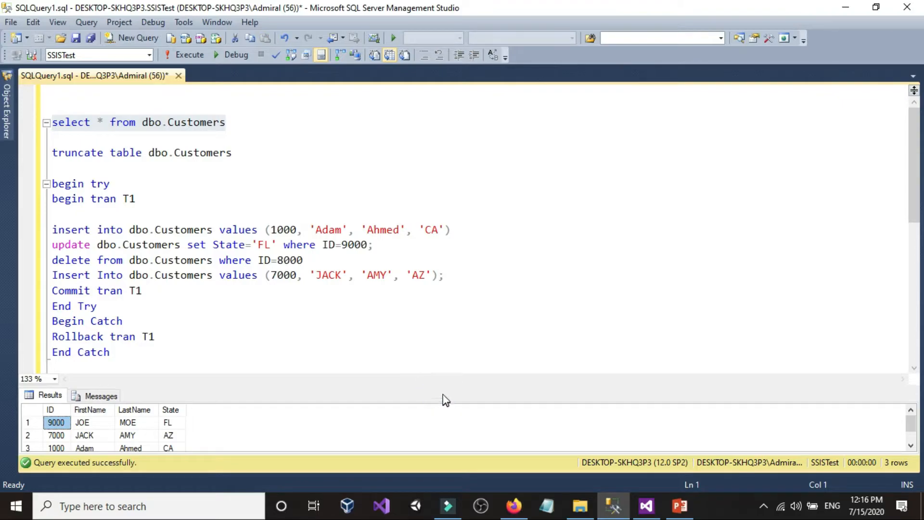
pyautogui.moveTo(439, 382); pyautogui.dragTo(439, 357)
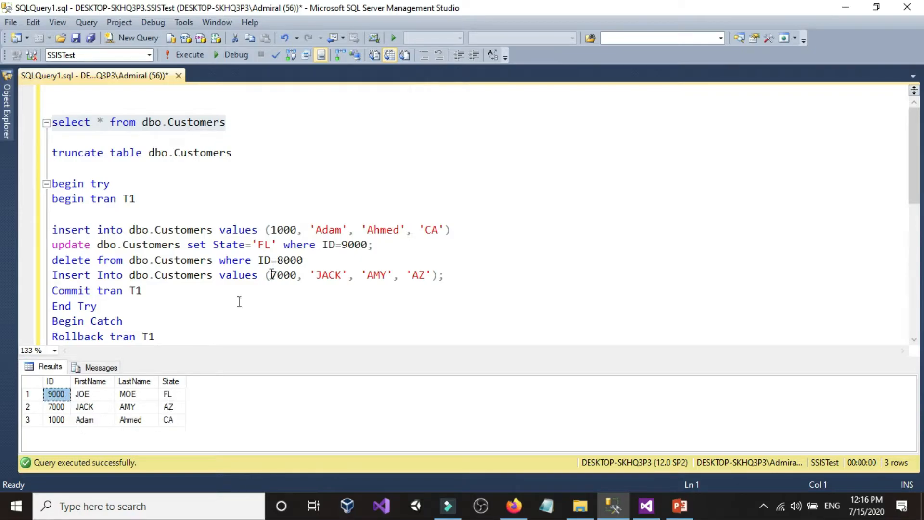
pyautogui.click(295, 244)
pyautogui.scroll(-2, 295, 244)
pyautogui.scroll(2, 255, 282)
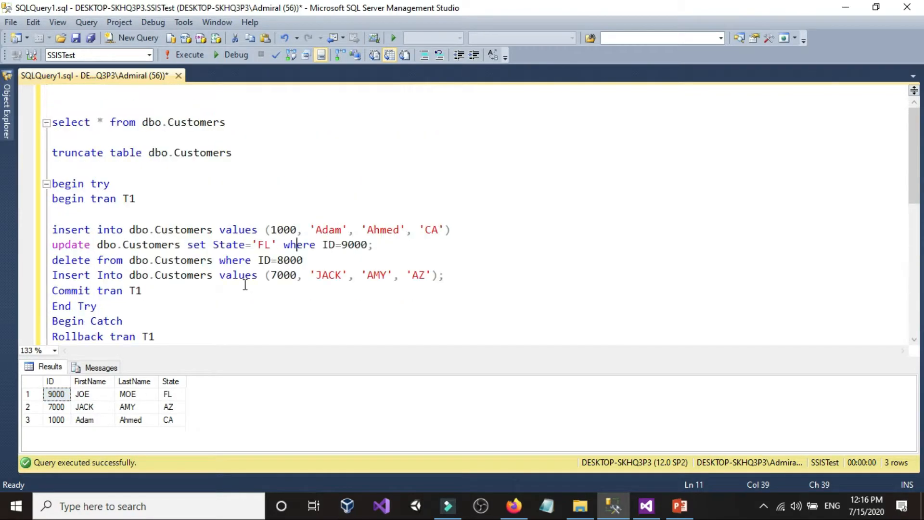
# Reset dbo.Customers by running the truncate statement and the two insert statements for IDs 9000 and 8000
pyautogui.click(270, 153)
pyautogui.hotkey('shift', 'Home')
pyautogui.click(190, 54)
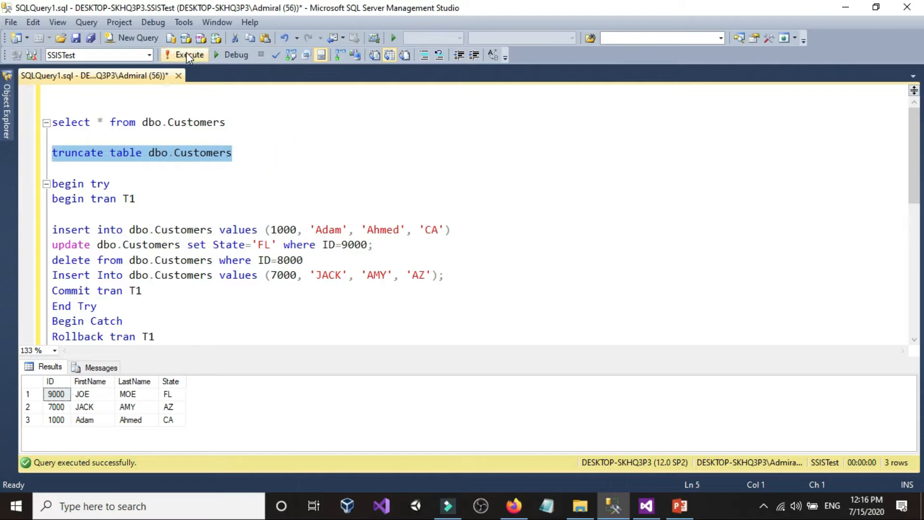
pyautogui.scroll(-3, 288, 223)
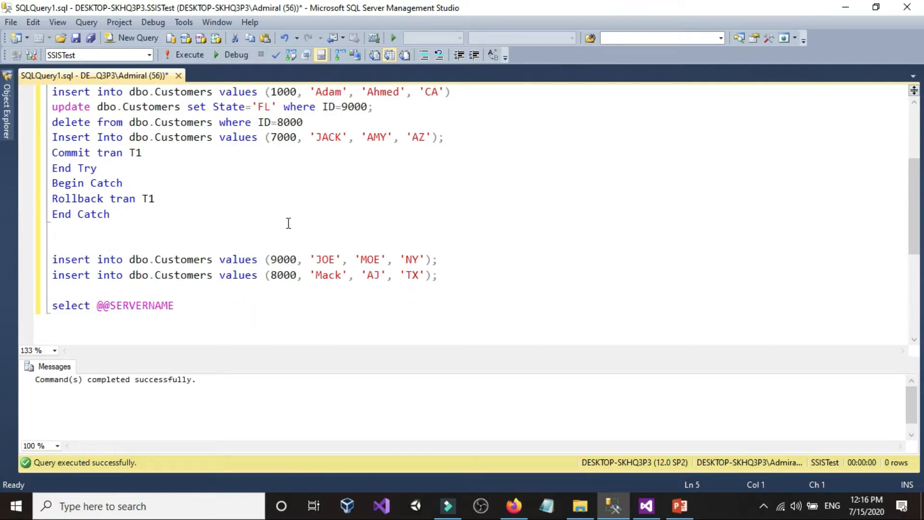
pyautogui.click(473, 280)
pyautogui.hotkey('shift', 'Up')
pyautogui.hotkey('shift', 'Up')
pyautogui.click(185, 55)
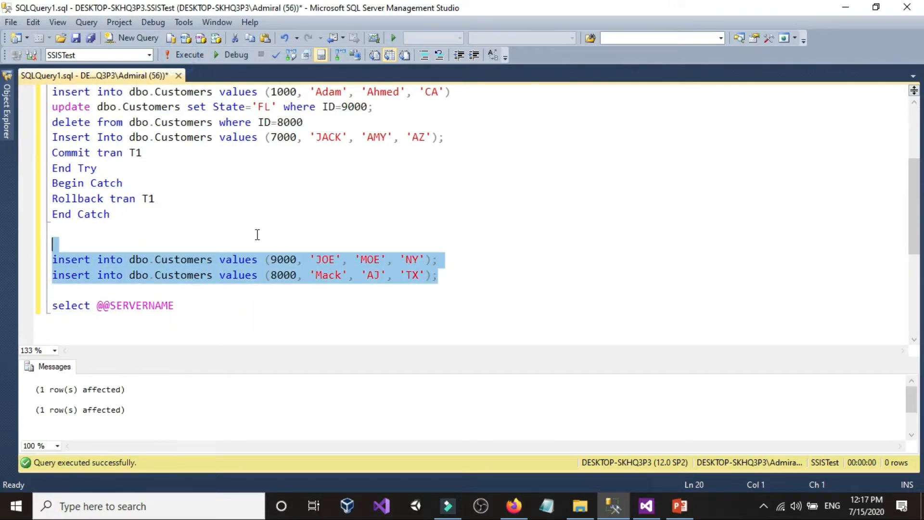
# Query all rows of dbo.Customers to verify the reset
pyautogui.scroll(3, 251, 263)
pyautogui.click(258, 124)
pyautogui.hotkey('shift', 'Up')
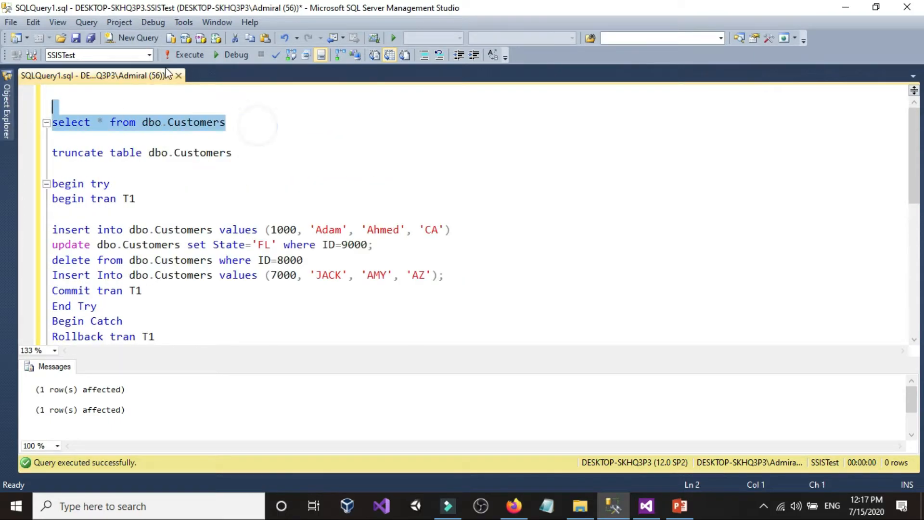
pyautogui.click(187, 55)
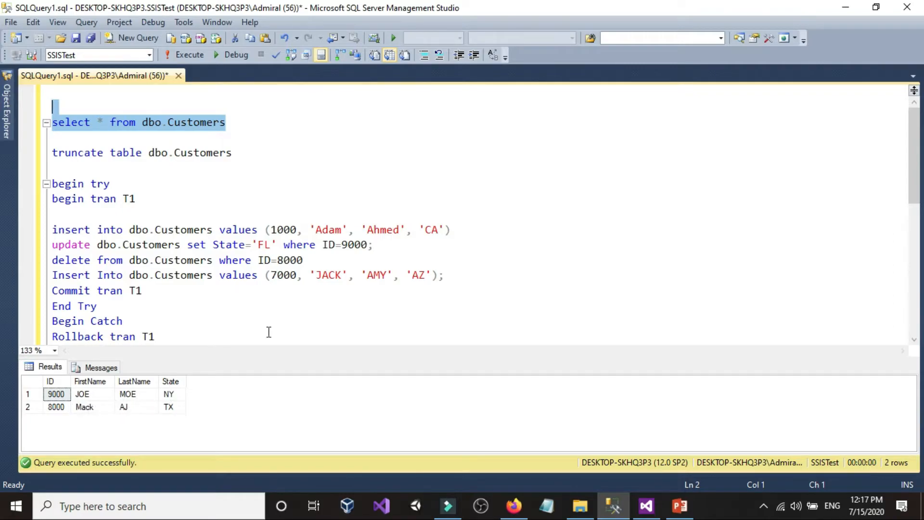
# Try to run the try/catch block with the ID in its last insert statement changed to 7000k
pyautogui.click(328, 276)
pyautogui.click(295, 275)
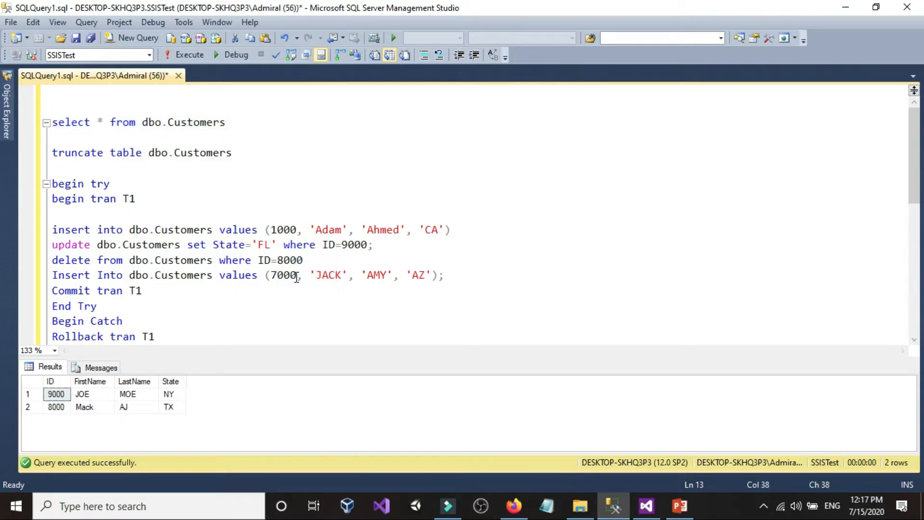
pyautogui.write('k')
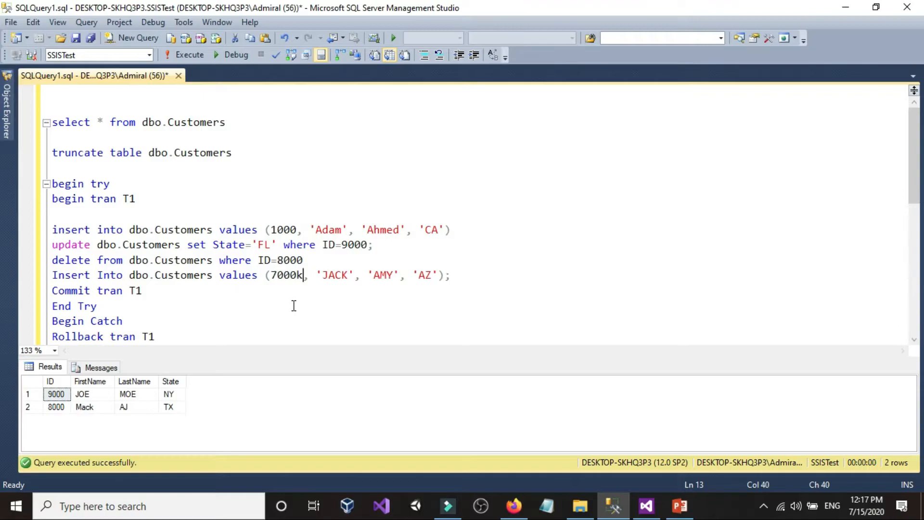
pyautogui.scroll(-1, 176, 318)
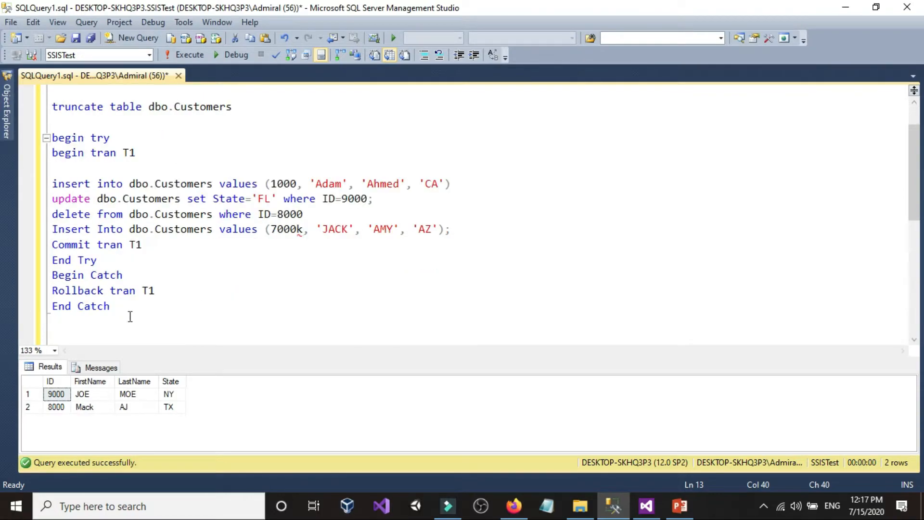
pyautogui.moveTo(131, 308); pyautogui.dragTo(25, 137)
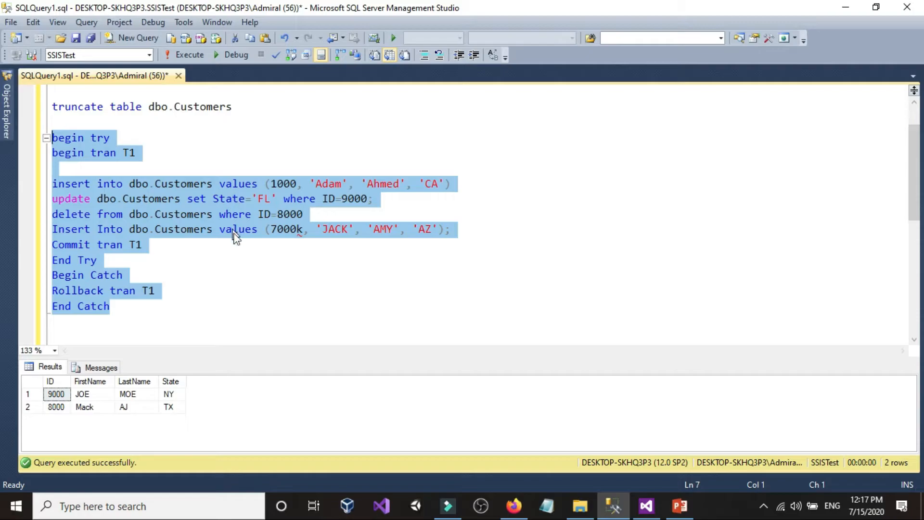
pyautogui.click(185, 55)
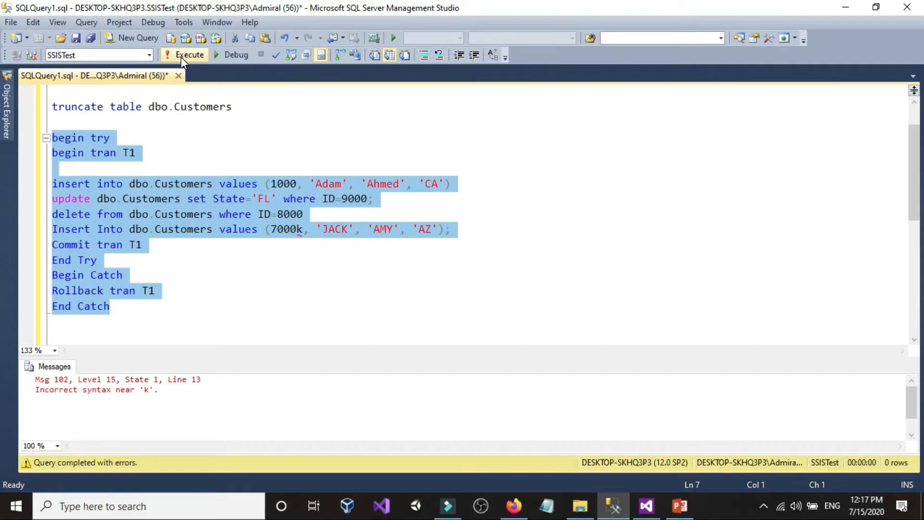
pyautogui.click(181, 55)
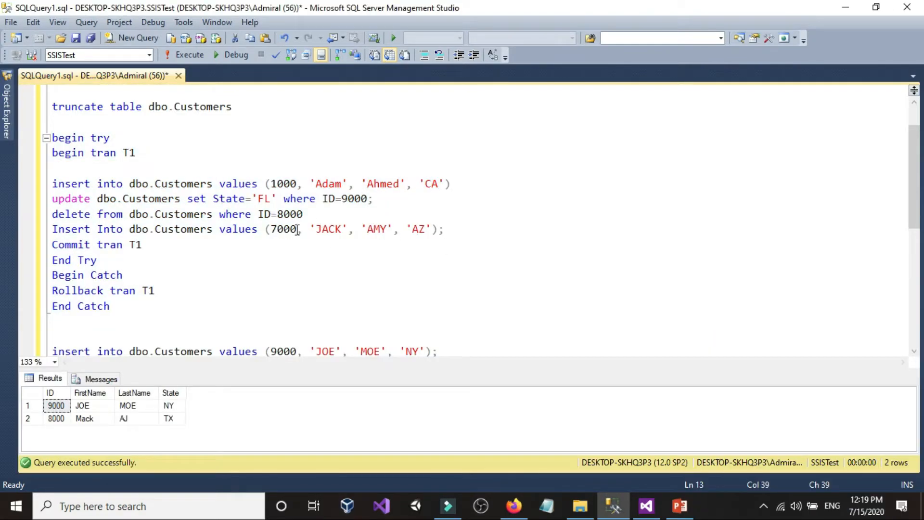
pyautogui.click(7, 111)
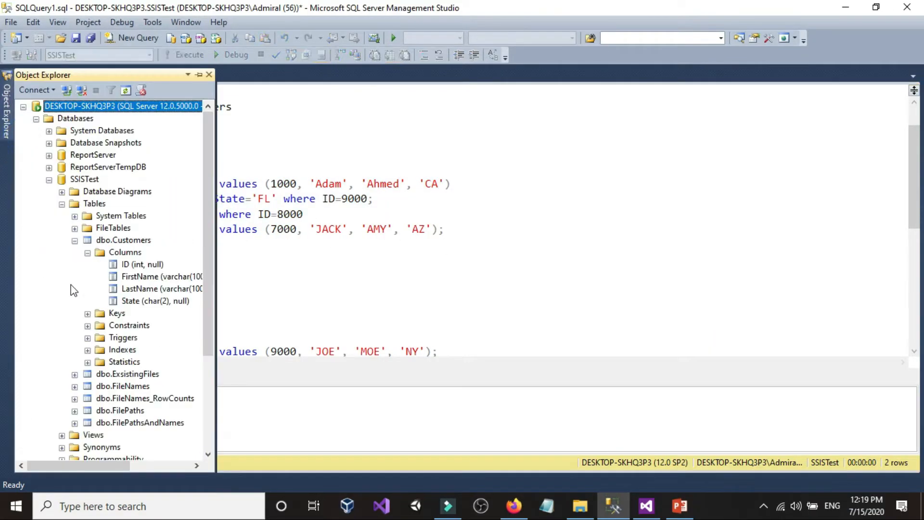
pyautogui.click(296, 235)
pyautogui.write('765776775')
pyautogui.moveTo(123, 308); pyautogui.dragTo(33, 138)
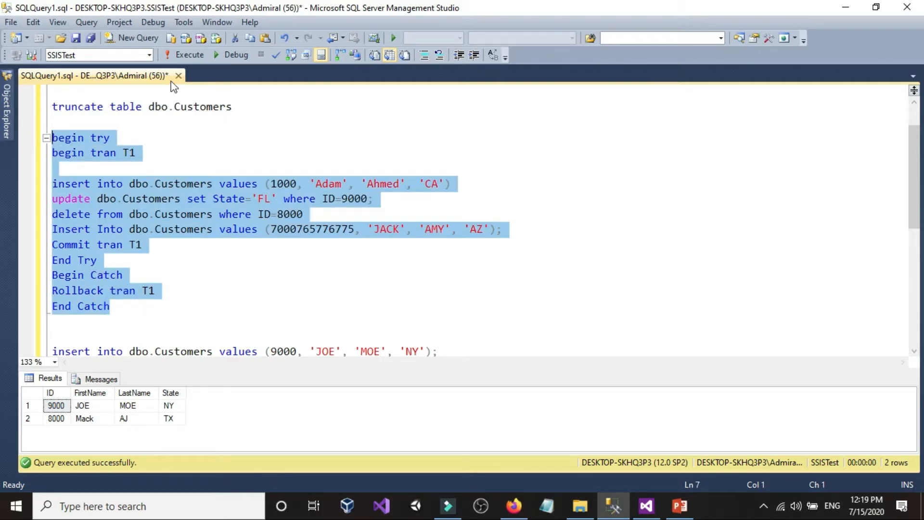
pyautogui.click(201, 287)
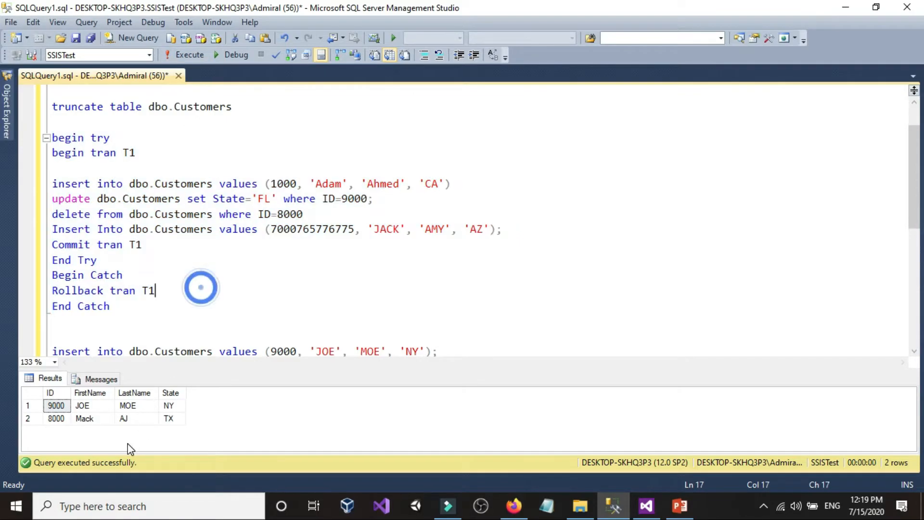
# Query all rows of dbo.Customers before running the modified transaction
pyautogui.scroll(1, 215, 192)
pyautogui.moveTo(233, 122); pyautogui.dragTo(126, 81)
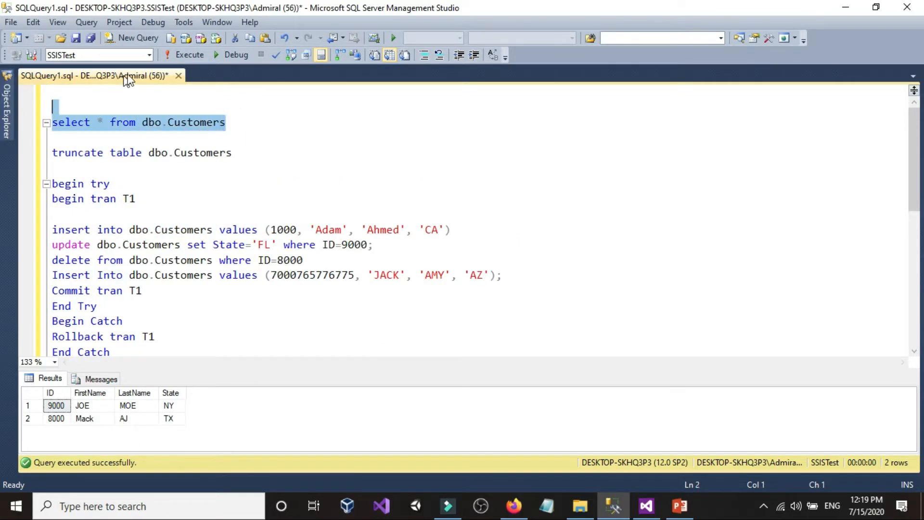
pyautogui.click(187, 55)
# Run the whole try/catch block with the oversized ID and inspect its messages
pyautogui.scroll(-1, 189, 299)
pyautogui.click(190, 300)
pyautogui.moveTo(110, 306); pyautogui.dragTo(28, 143)
pyautogui.click(195, 56)
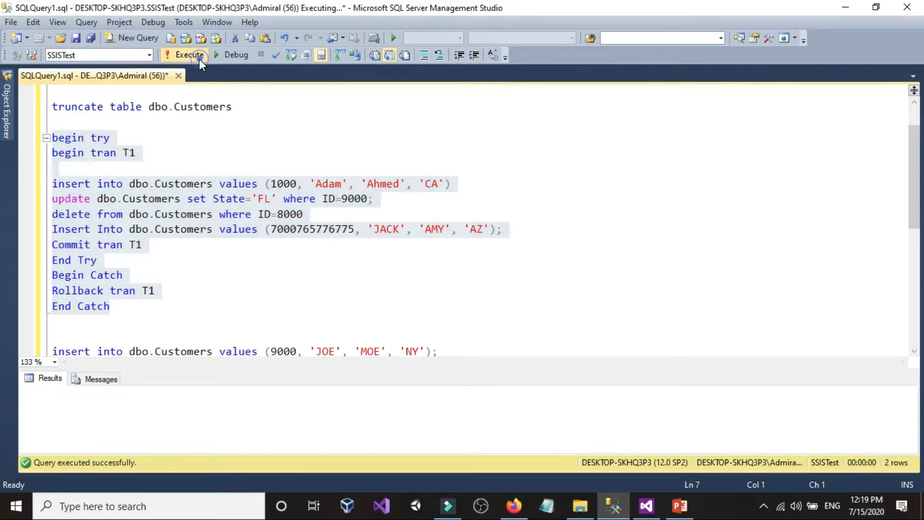
pyautogui.click(55, 409)
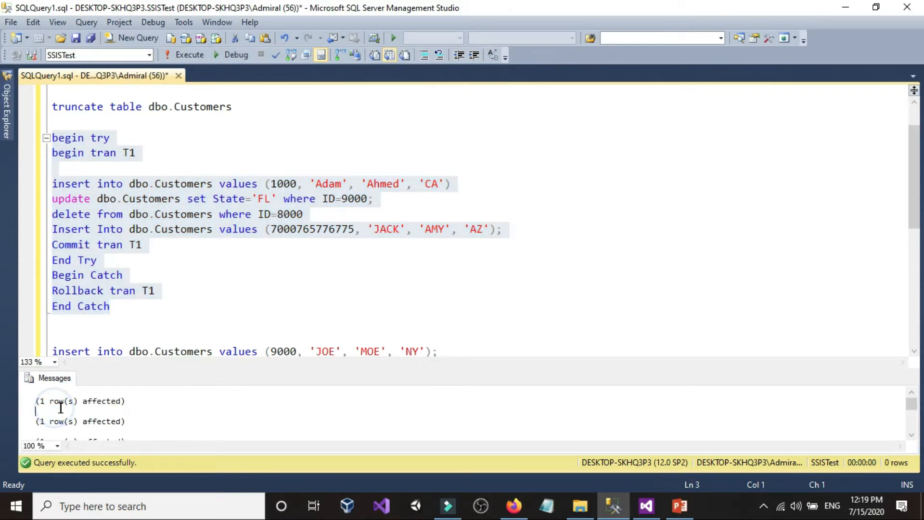
# Examine the execution messages of the try/catch block and compare them with its statements and the rollback line
pyautogui.scroll(-1, 67, 414)
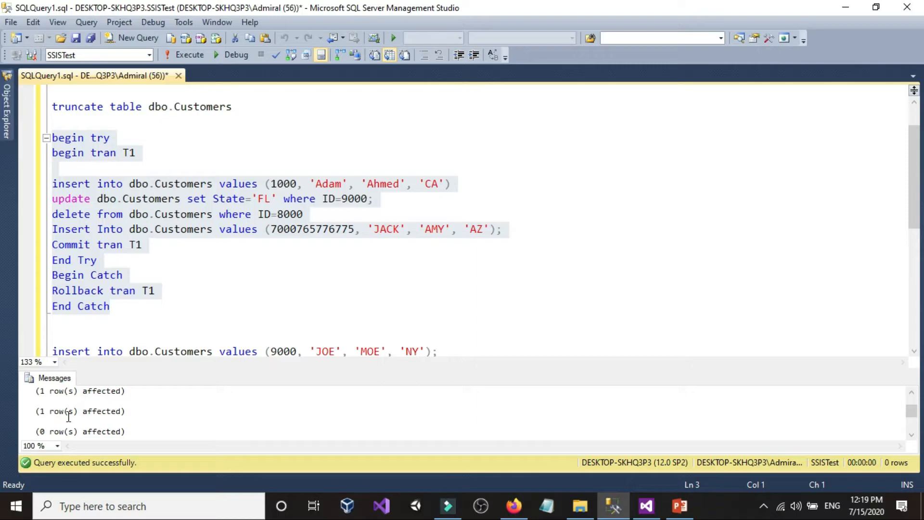
pyautogui.scroll(-1, 68, 417)
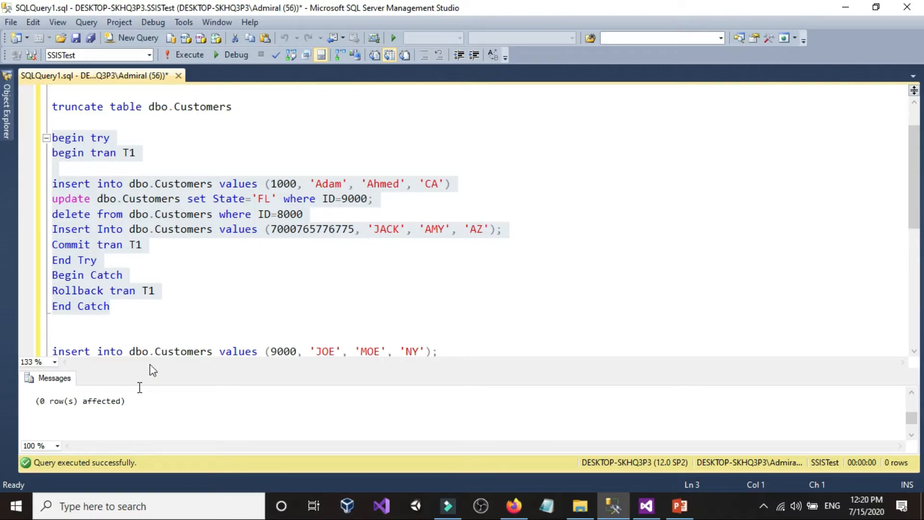
pyautogui.press('F5')
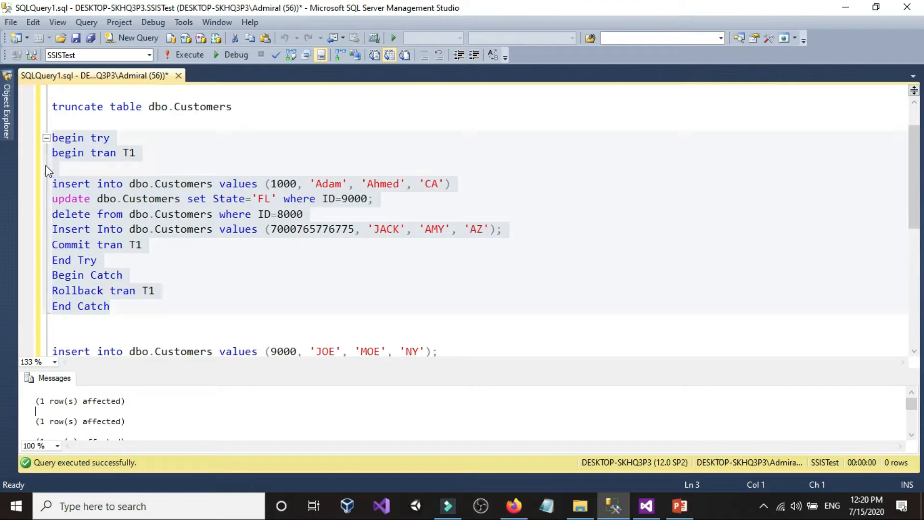
pyautogui.moveTo(10, 127)
pyautogui.click(302, 291)
pyautogui.scroll(1, 139, 386)
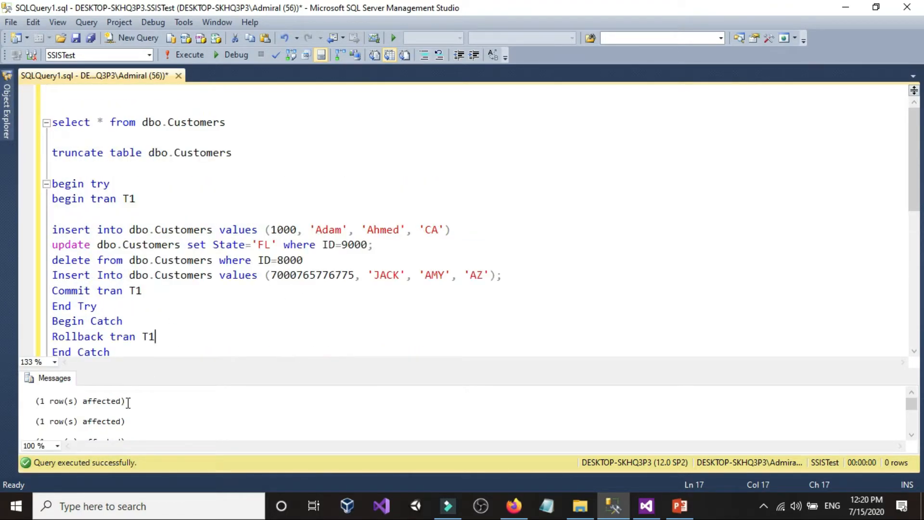
pyautogui.scroll(-1, 73, 412)
pyautogui.click(74, 418)
pyautogui.scroll(-1, 73, 418)
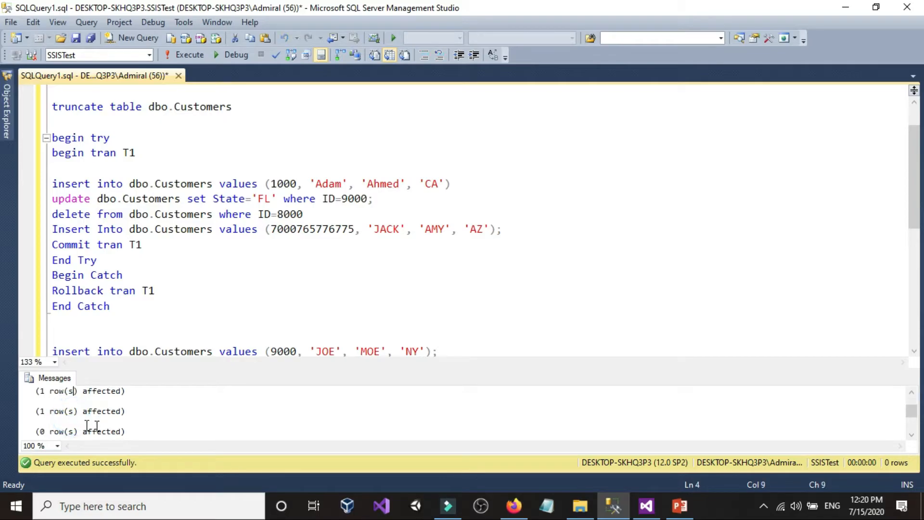
pyautogui.click(45, 432)
pyautogui.moveTo(42, 432); pyautogui.dragTo(126, 432)
pyautogui.click(125, 432)
pyautogui.click(182, 281)
pyautogui.moveTo(112, 289); pyautogui.dragTo(86, 289)
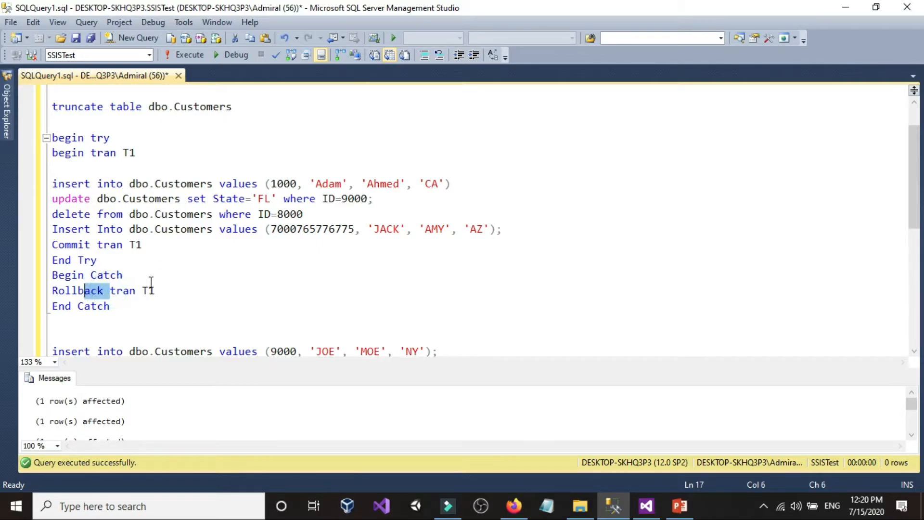
# Query all rows of dbo.Customers and compare the records with the insert, update and delete statements in the transaction
pyautogui.click(151, 282)
pyautogui.scroll(1, 151, 281)
pyautogui.moveTo(239, 128); pyautogui.dragTo(140, 87)
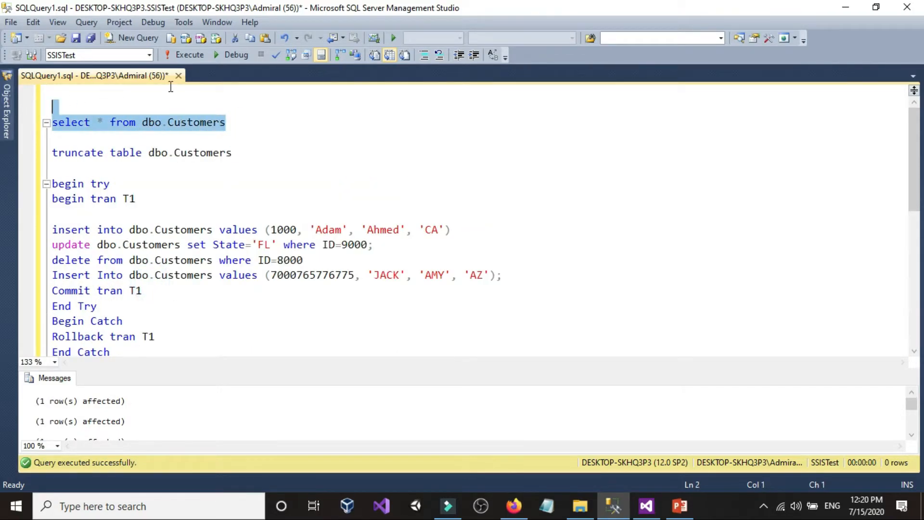
pyautogui.click(190, 55)
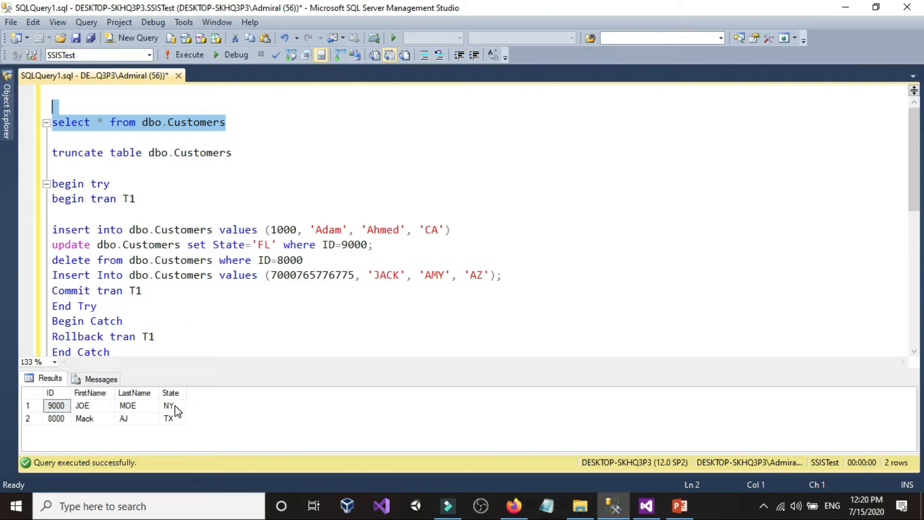
pyautogui.click(278, 230)
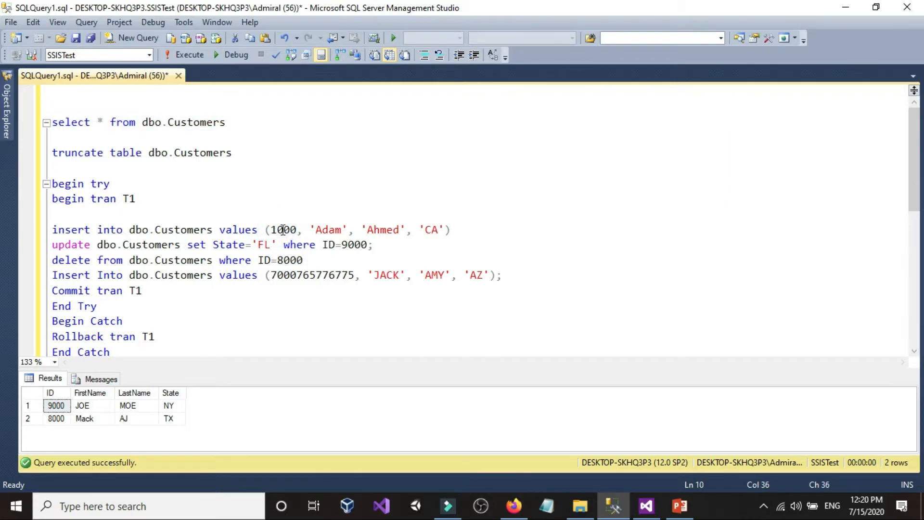
pyautogui.click(306, 260)
pyautogui.click(56, 416)
pyautogui.click(295, 300)
pyautogui.scroll(-1, 295, 301)
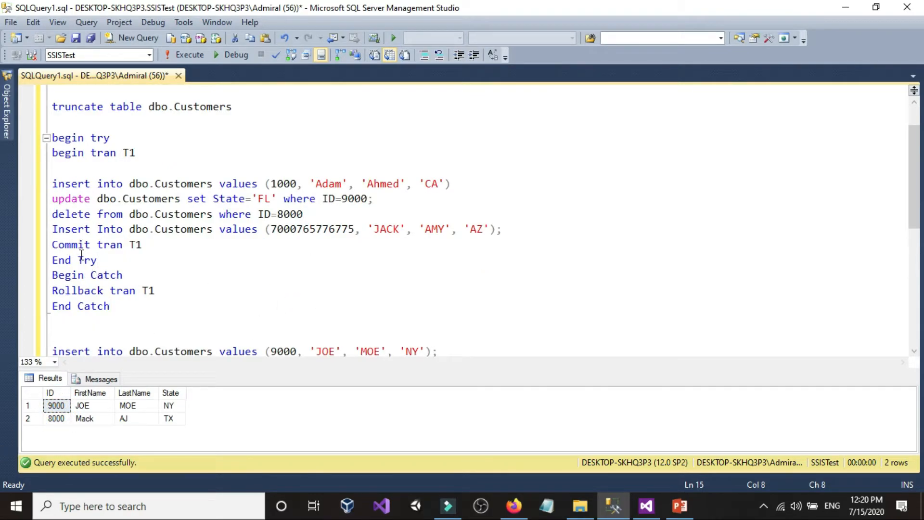
# Switch to Visual Studio and stop debugging the package
pyautogui.click(648, 511)
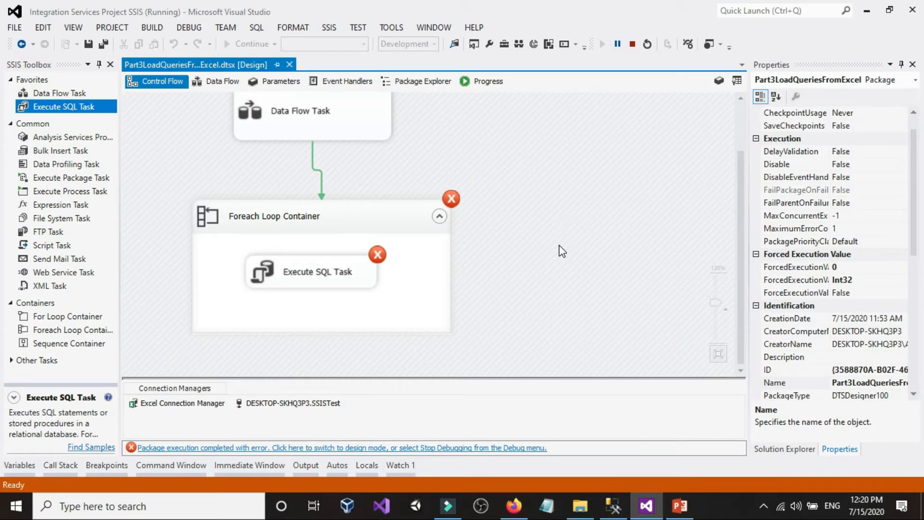
pyautogui.click(632, 48)
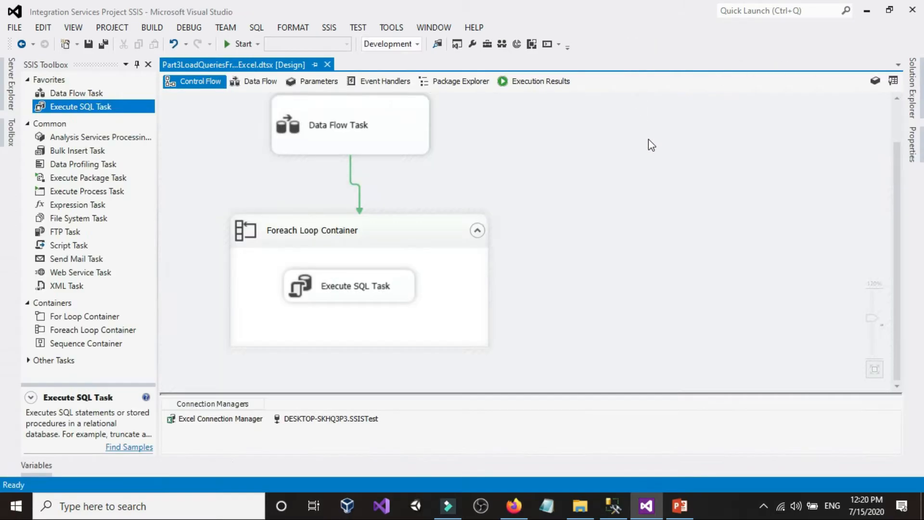
# Switch to SQL Server Management Studio to review the try/catch block and look at the Customers_Queries folder in File Explorer
pyautogui.click(615, 507)
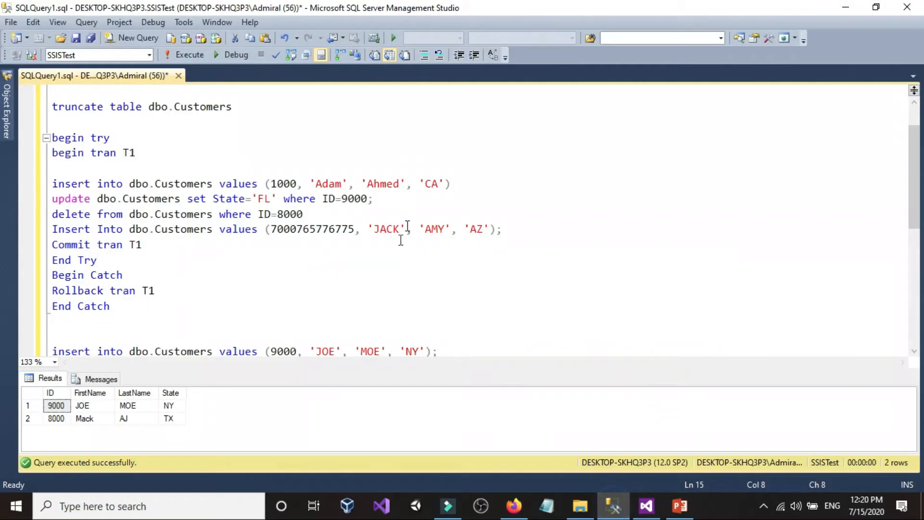
pyautogui.moveTo(133, 308); pyautogui.dragTo(48, 137)
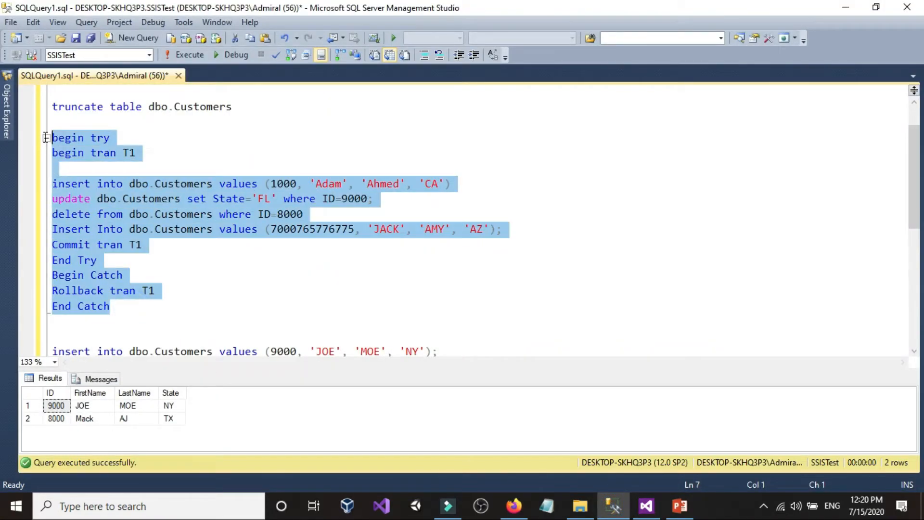
pyautogui.click(272, 155)
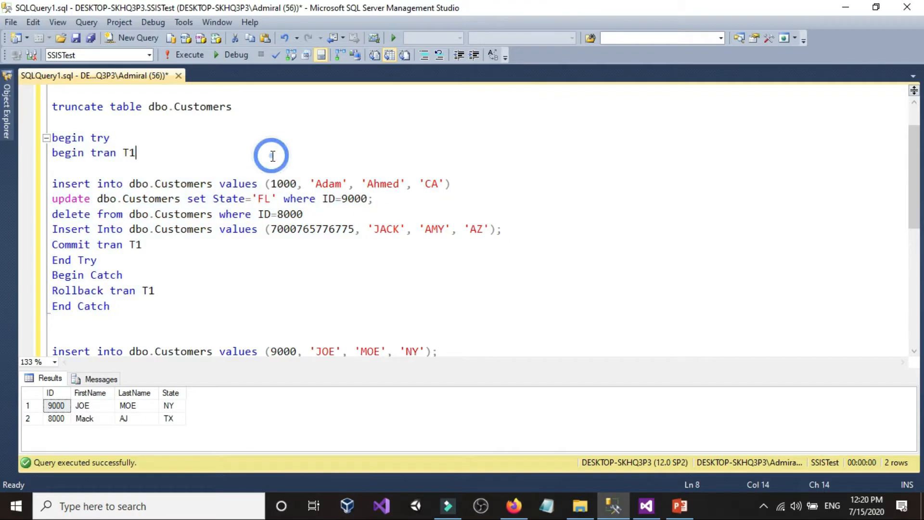
pyautogui.click(580, 506)
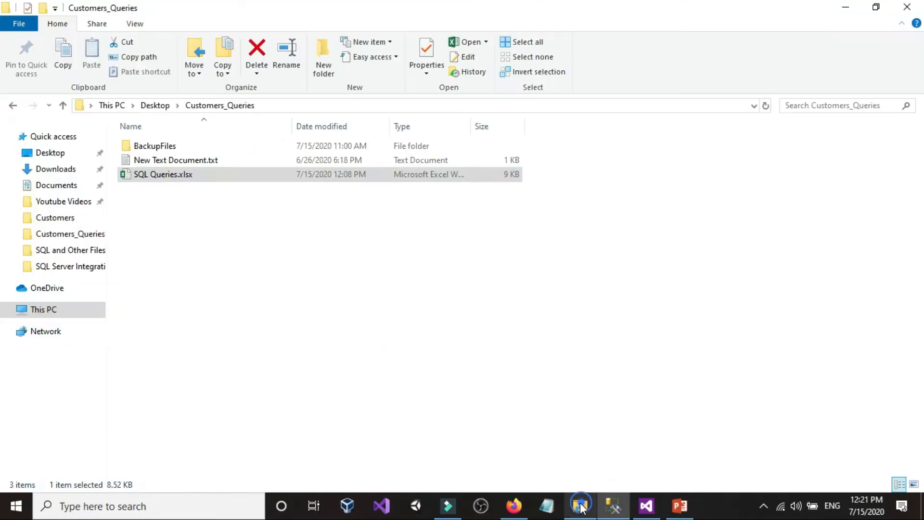
pyautogui.click(613, 507)
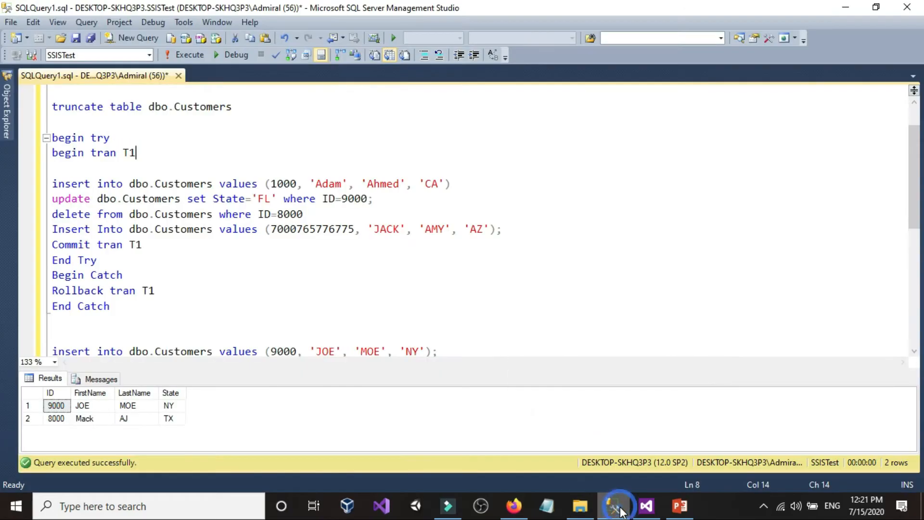
# Switch to Visual Studio and view the TransactionOption choices in the package's properties
pyautogui.click(646, 505)
pyautogui.click(582, 296)
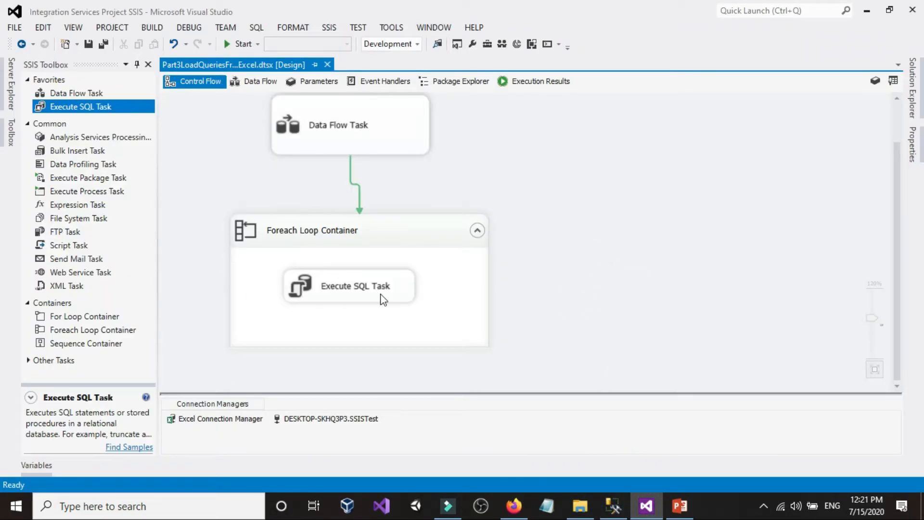
pyautogui.rightClick(658, 150)
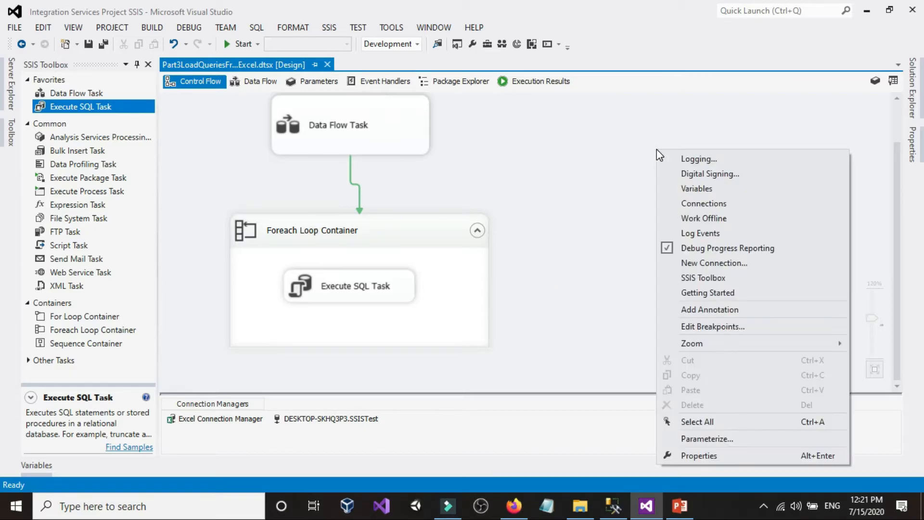
pyautogui.click(699, 455)
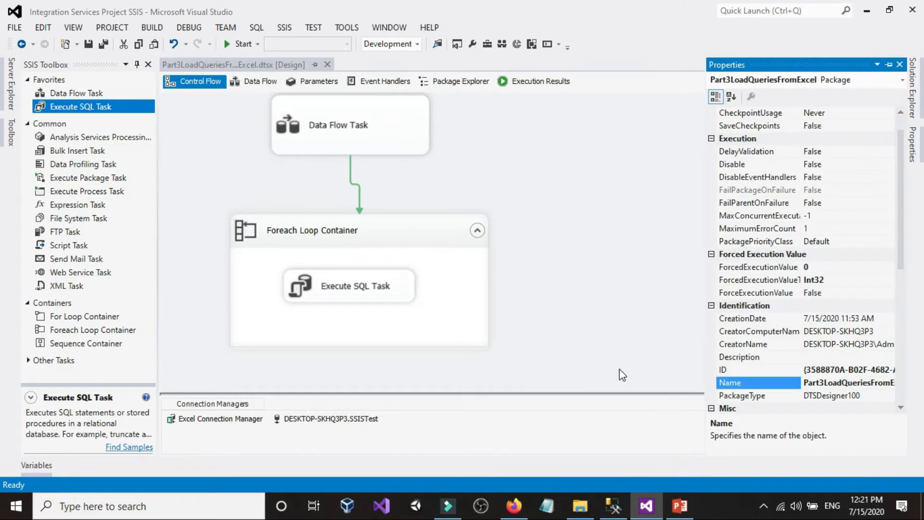
pyautogui.scroll(-5, 840, 336)
pyautogui.scroll(-2, 839, 335)
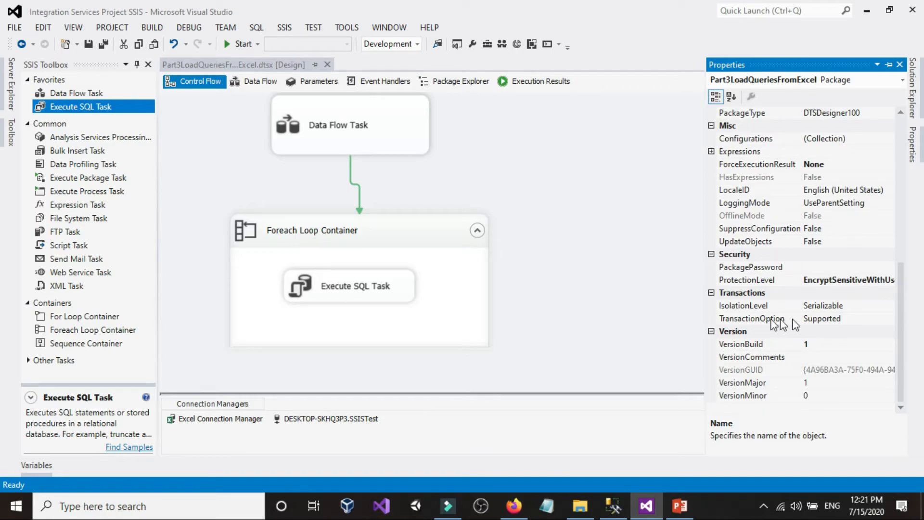
pyautogui.click(863, 319)
pyautogui.click(889, 320)
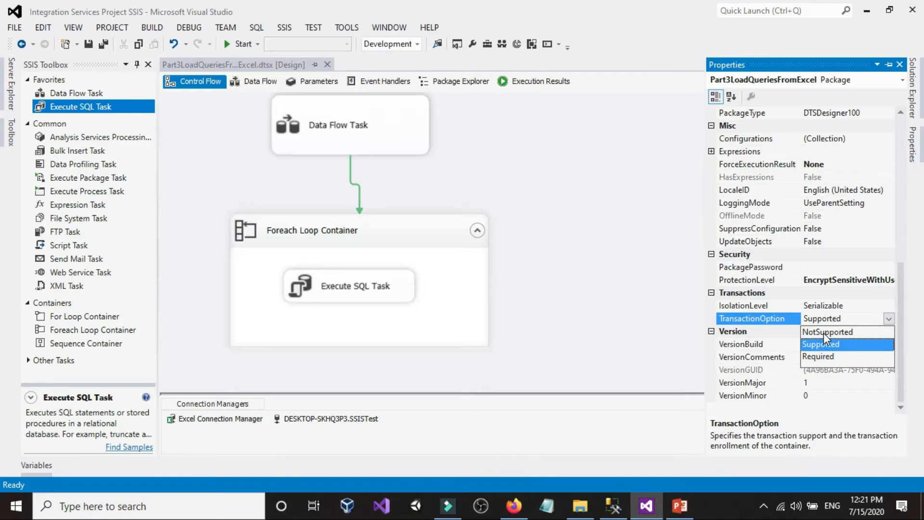
pyautogui.click(608, 217)
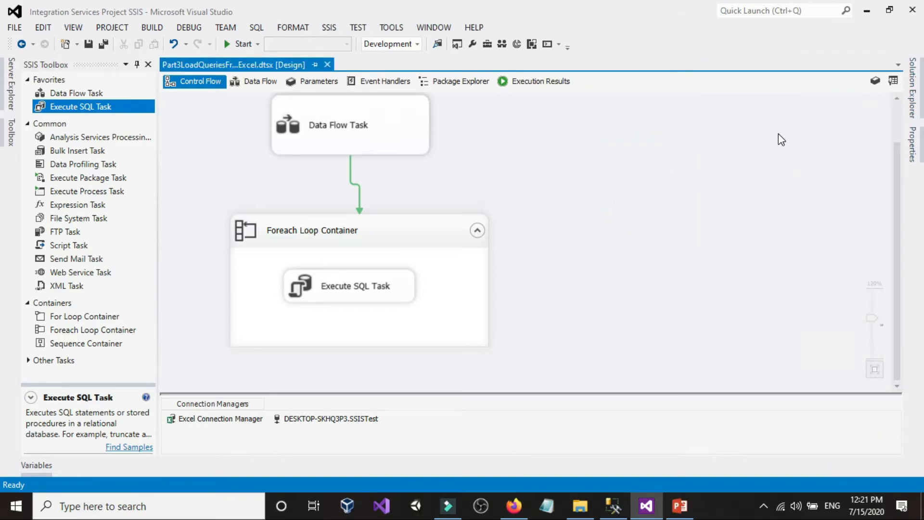
pyautogui.click(340, 131)
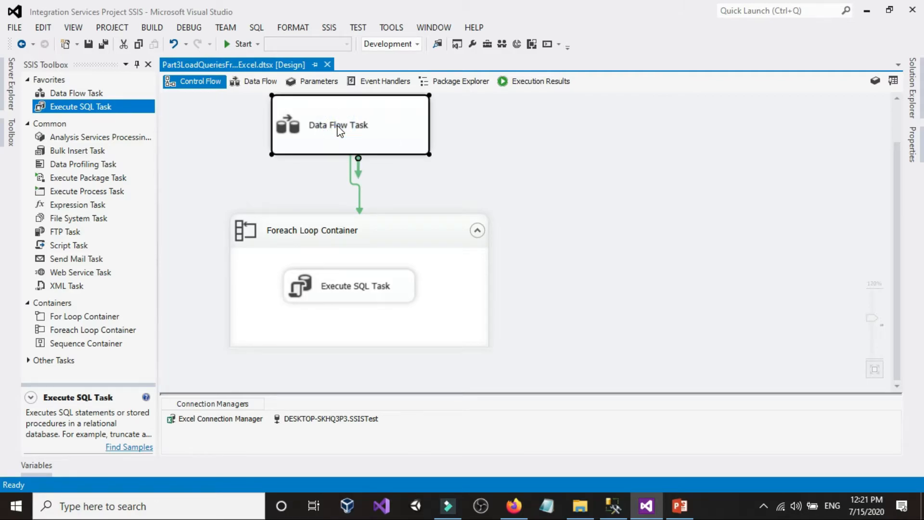
pyautogui.click(638, 145)
pyautogui.click(327, 127)
pyautogui.click(306, 243)
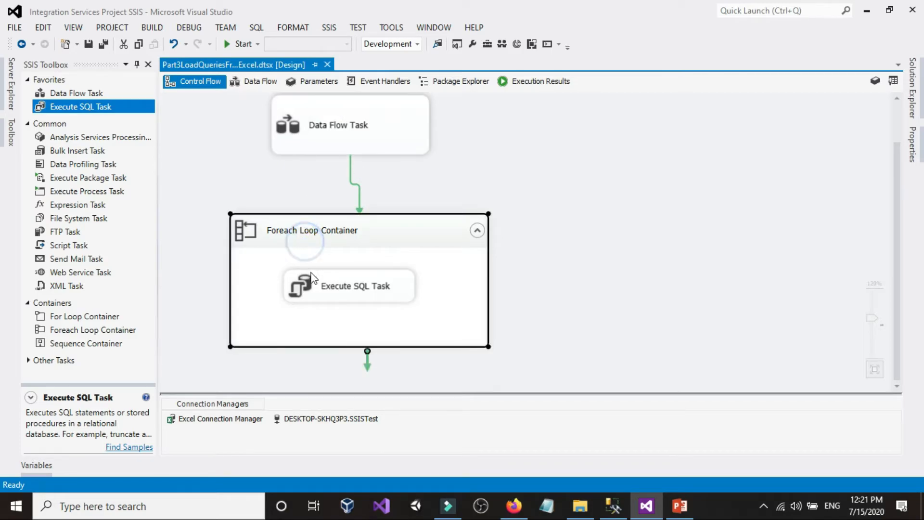
pyautogui.click(313, 147)
pyautogui.click(306, 236)
pyautogui.click(305, 275)
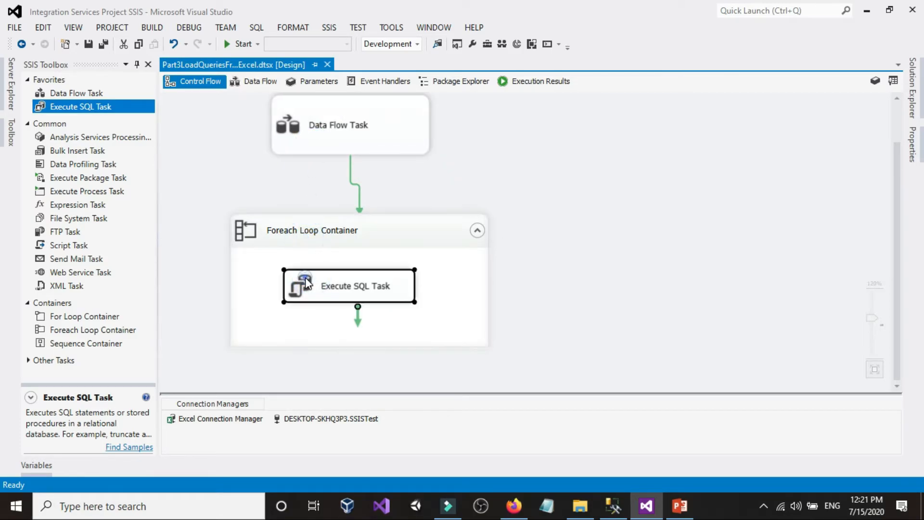
pyautogui.rightClick(576, 139)
pyautogui.click(554, 141)
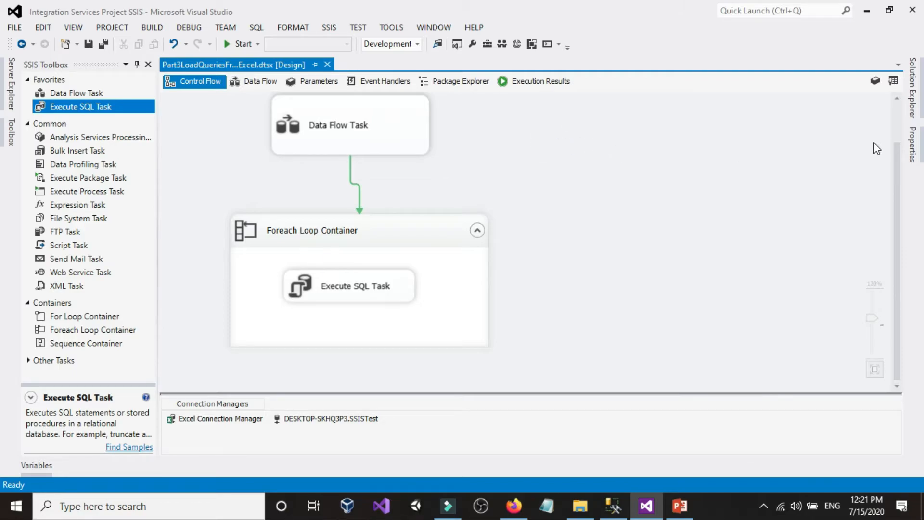
# Set the TransactionOption of the Part3LoadQueriesFromExcel package to Required
pyautogui.rightClick(734, 128)
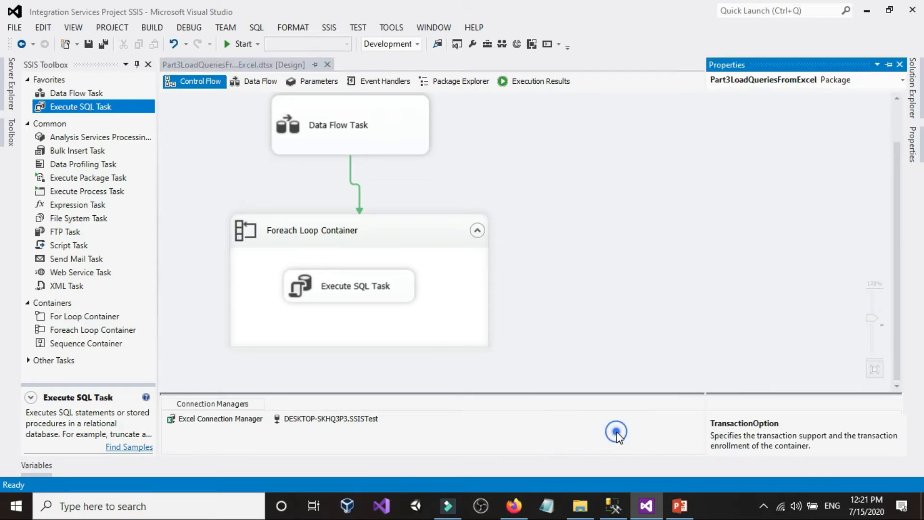
pyautogui.click(617, 432)
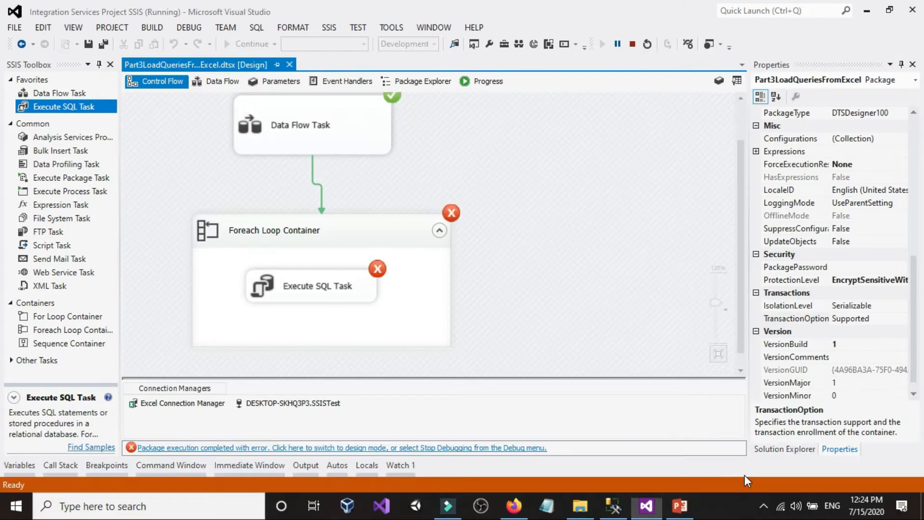
pyautogui.click(845, 320)
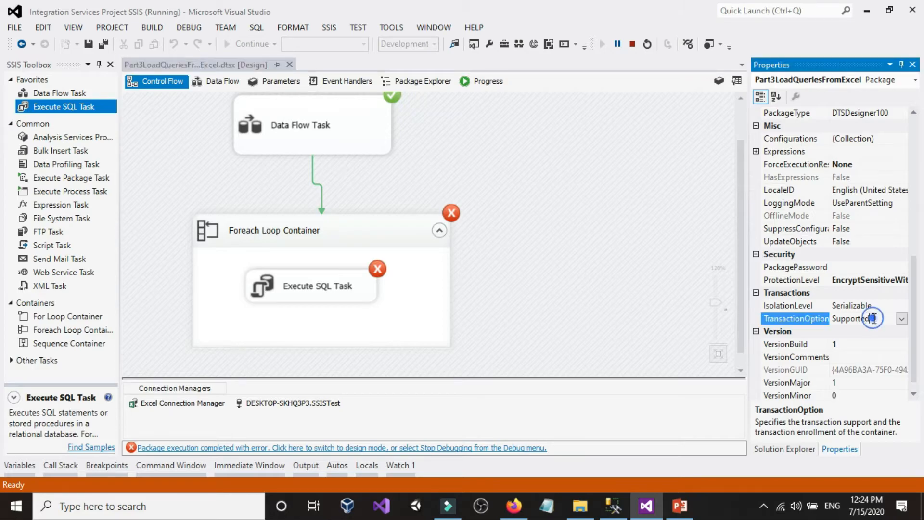
pyautogui.click(902, 318)
pyautogui.click(845, 357)
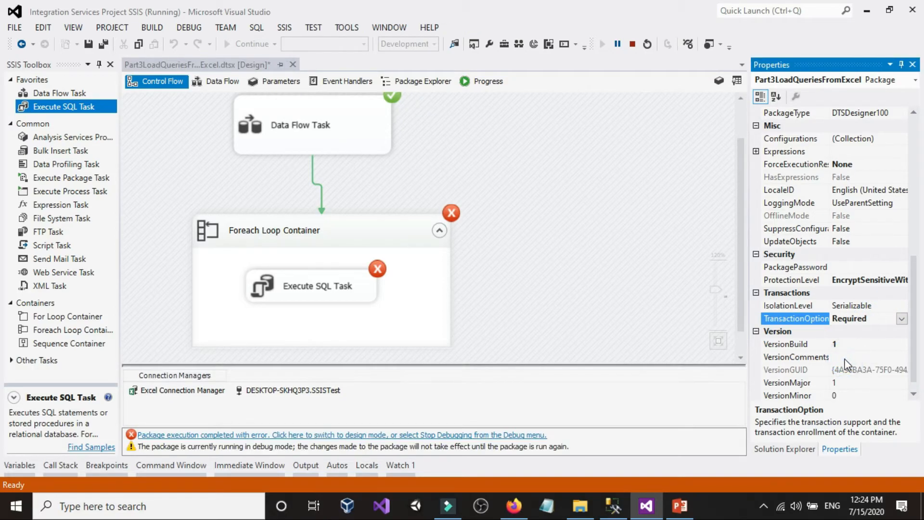
pyautogui.click(576, 217)
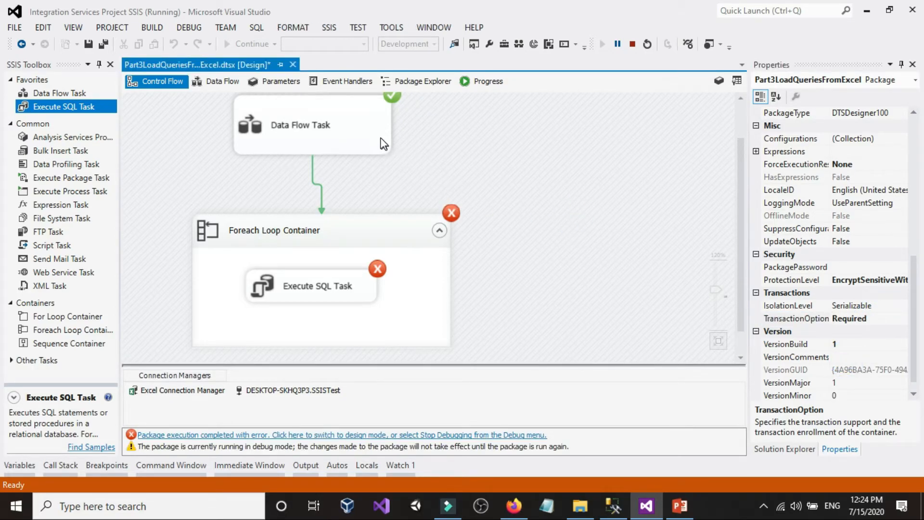
# Stop debugging the package and check the TransactionOption in its properties
pyautogui.rightClick(378, 135)
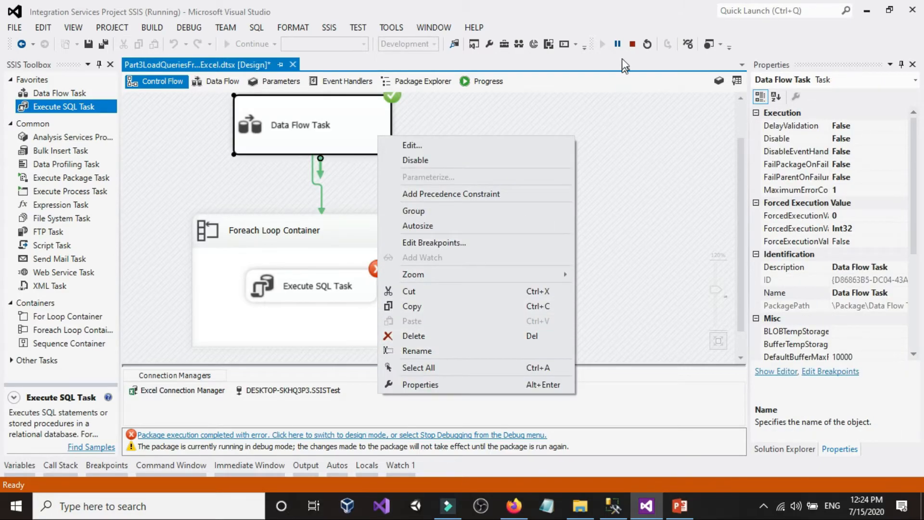
pyautogui.click(631, 44)
pyautogui.rightClick(645, 161)
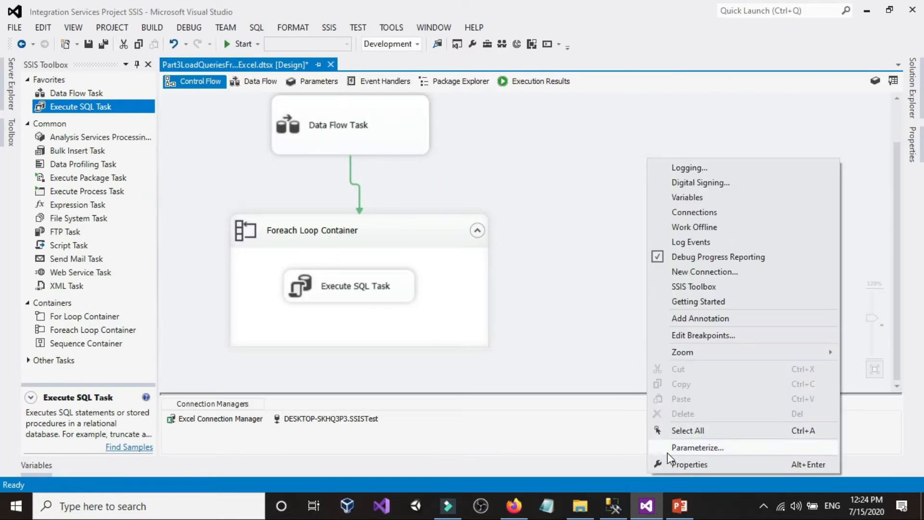
pyautogui.click(675, 464)
pyautogui.scroll(-5, 870, 383)
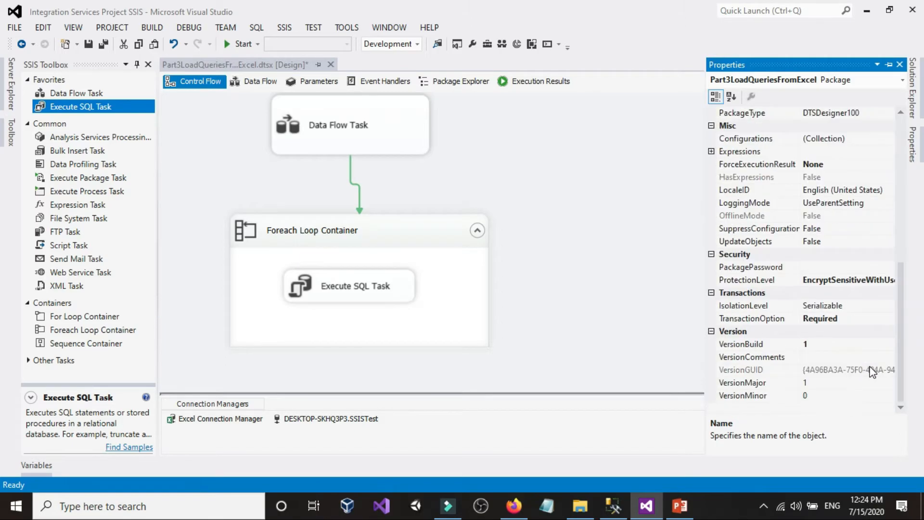
# Check the TransactionOption of the Data Flow Task and of the Foreach Loop Container in their properties
pyautogui.rightClick(413, 144)
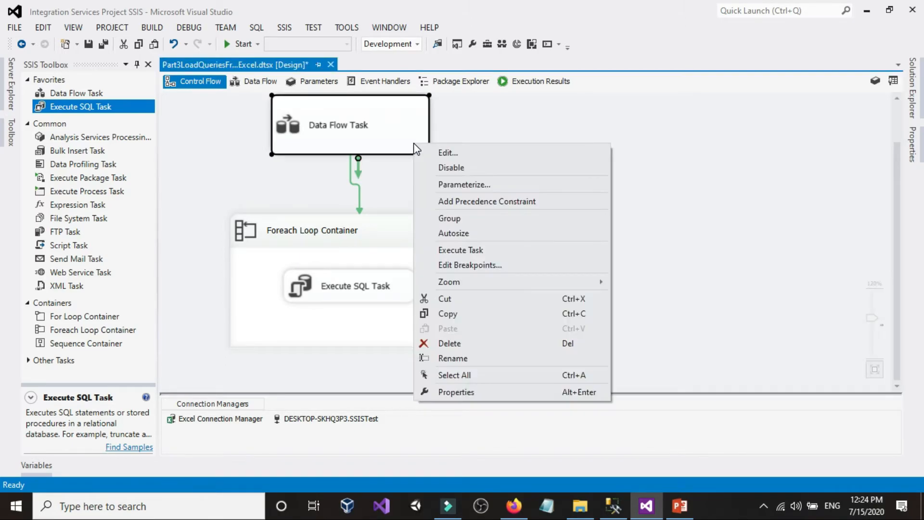
pyautogui.click(449, 392)
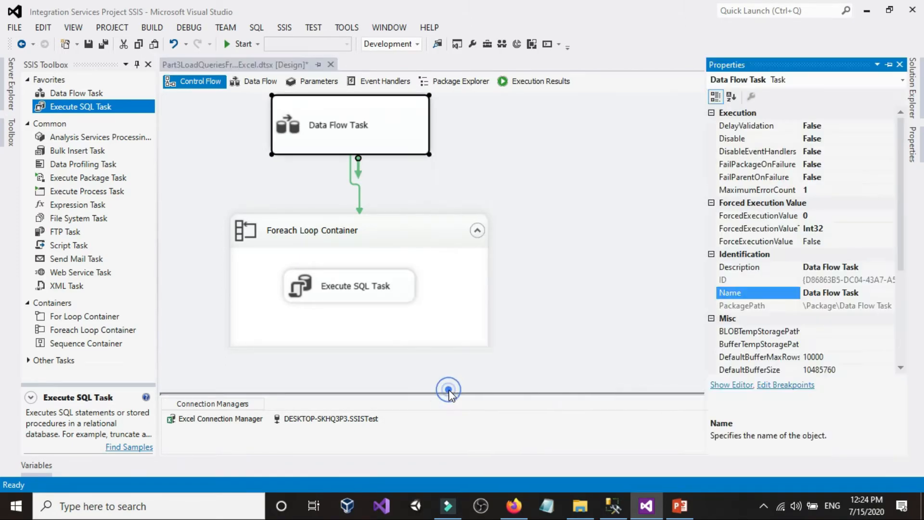
pyautogui.scroll(-4, 871, 346)
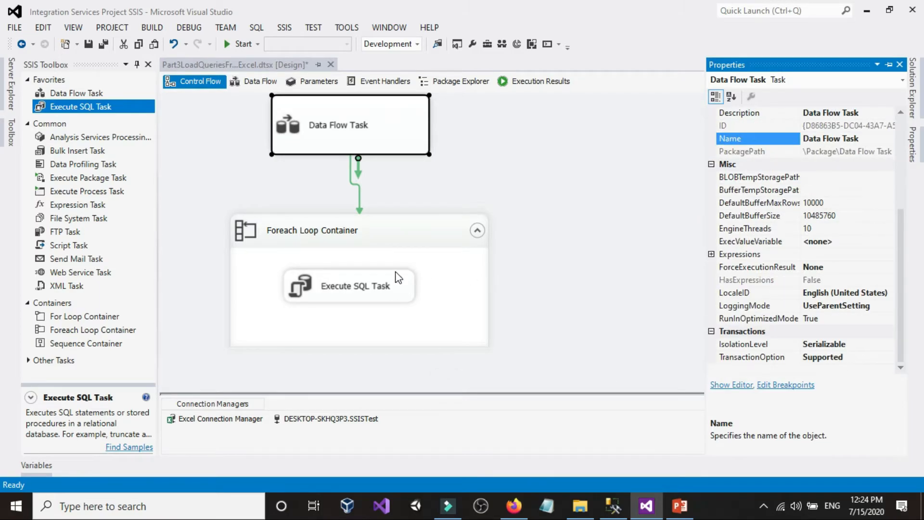
pyautogui.rightClick(399, 246)
pyautogui.click(441, 480)
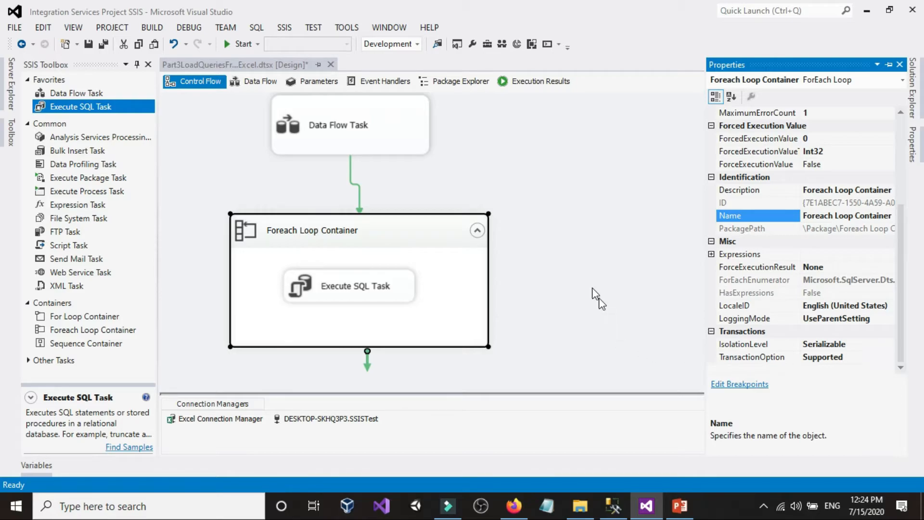
pyautogui.click(582, 226)
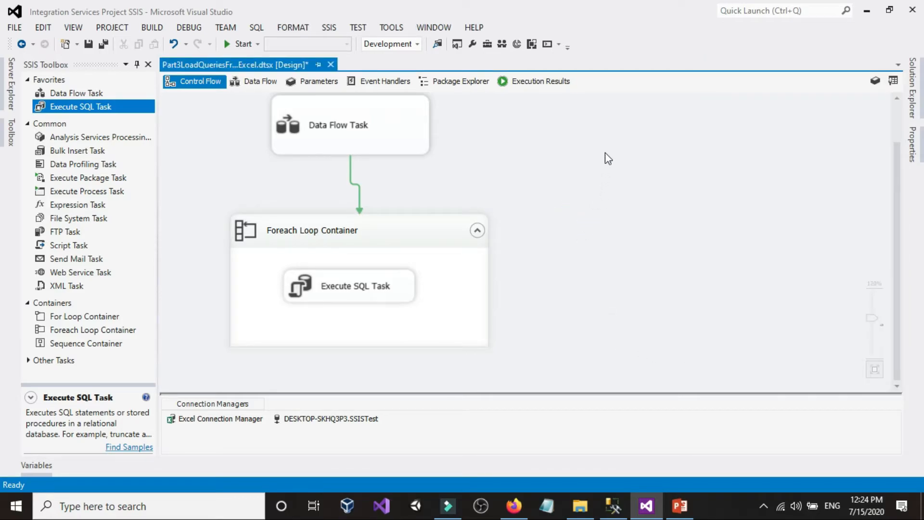
pyautogui.click(399, 125)
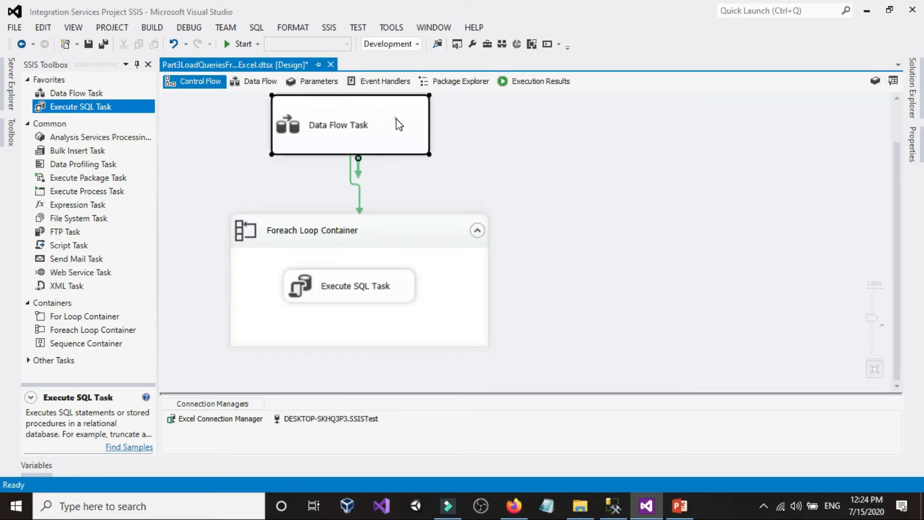
pyautogui.click(411, 256)
pyautogui.click(389, 282)
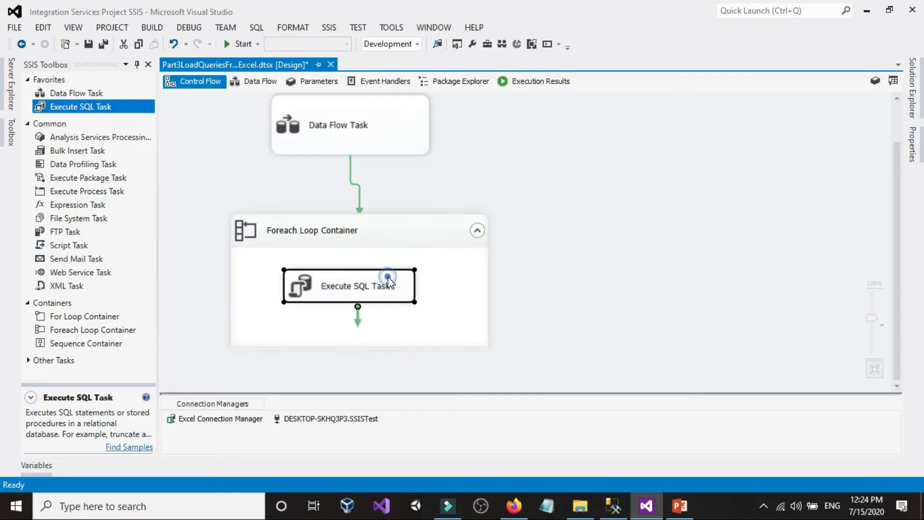
pyautogui.click(408, 232)
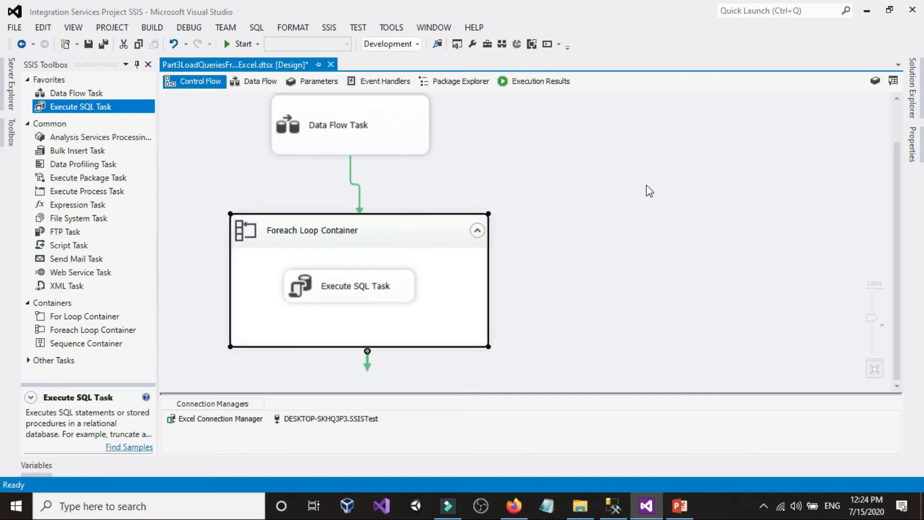
pyautogui.click(727, 140)
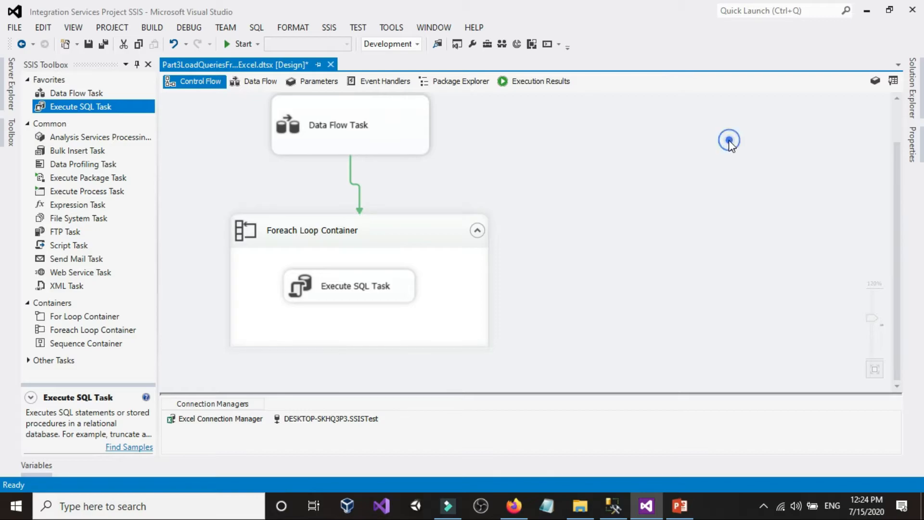
# Review the TransactionOption of the Part3LoadQueriesFromExcel package in its properties
pyautogui.rightClick(600, 125)
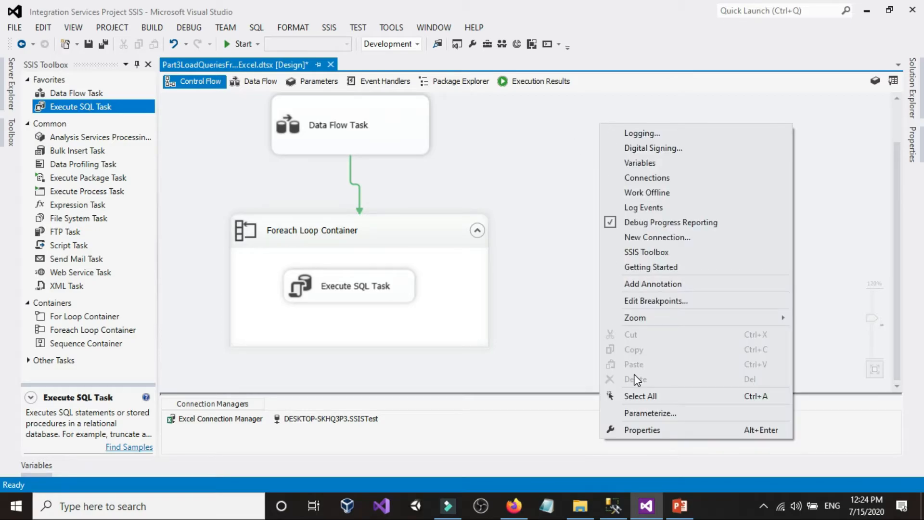
pyautogui.click(641, 428)
pyautogui.scroll(-3, 873, 385)
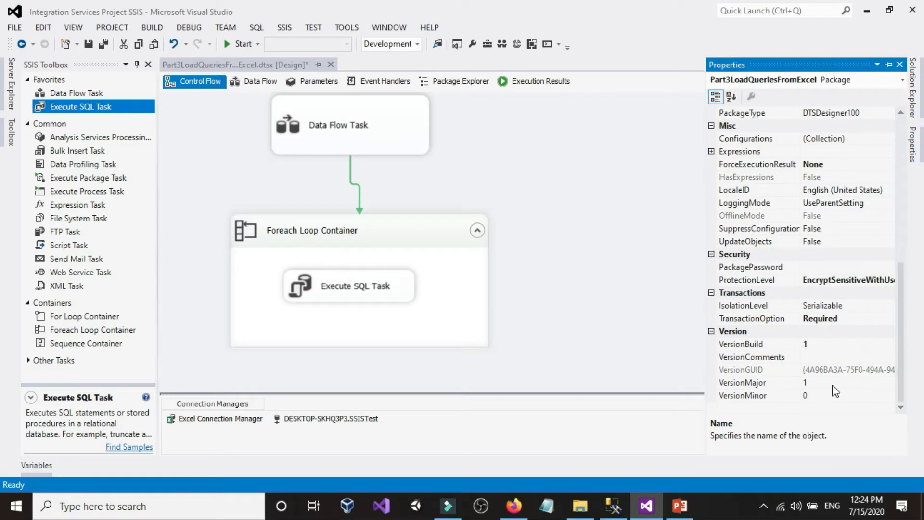
pyautogui.click(549, 260)
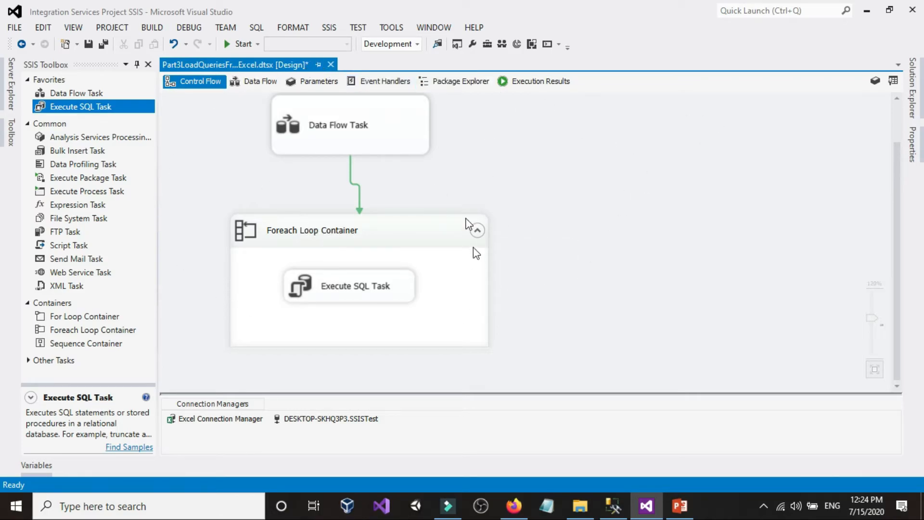
pyautogui.click(606, 260)
pyautogui.click(390, 144)
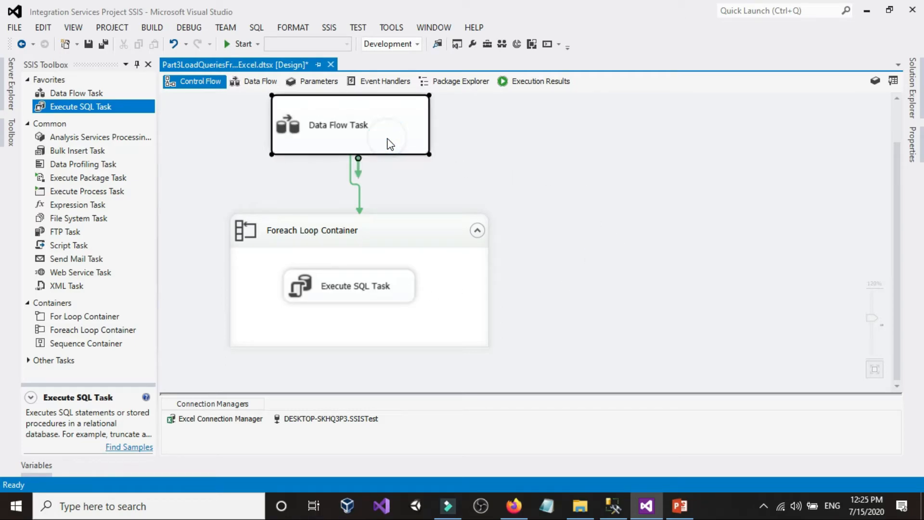
pyautogui.click(418, 235)
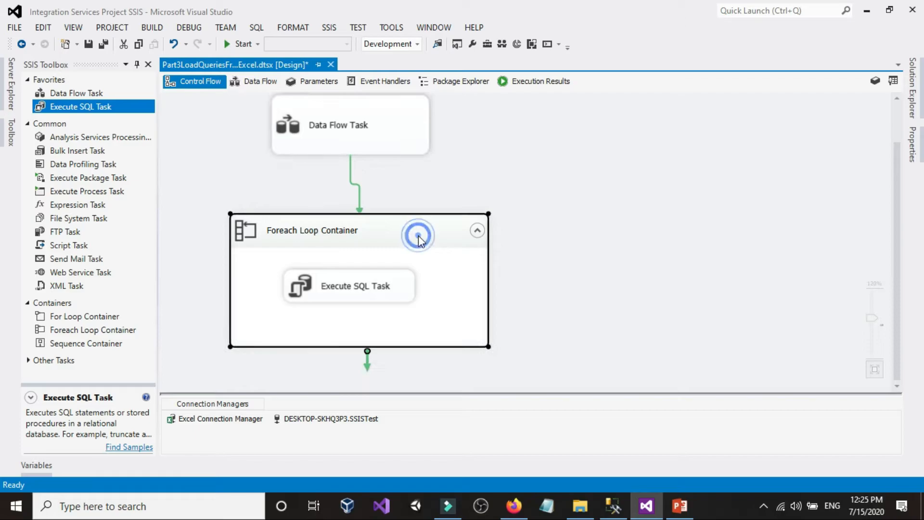
pyautogui.click(392, 282)
pyautogui.click(396, 145)
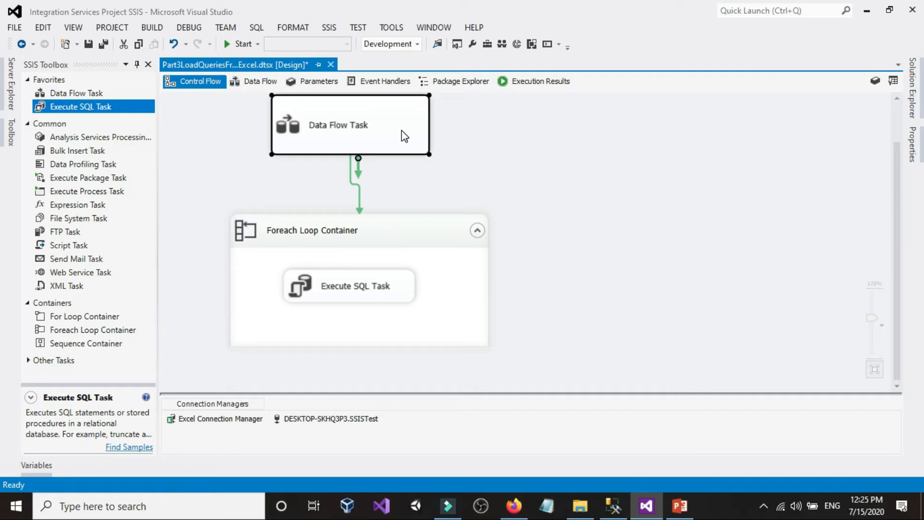
pyautogui.click(673, 149)
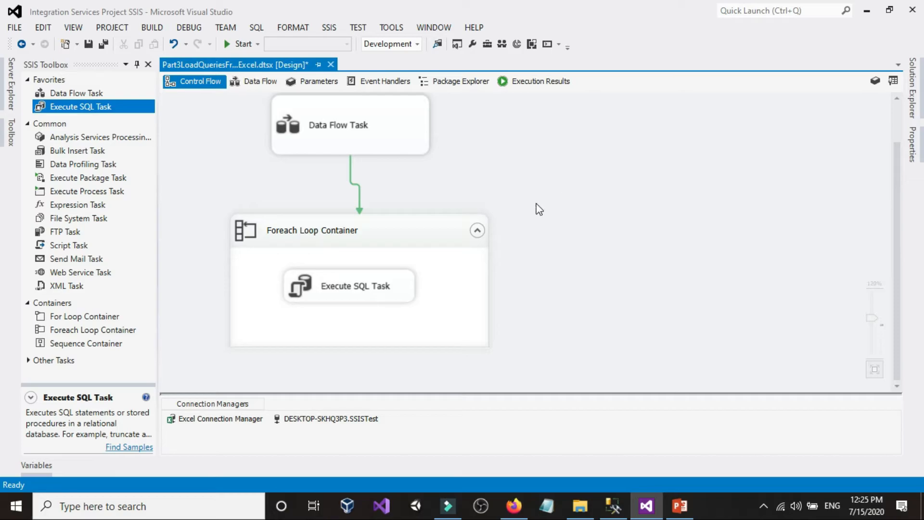
# Add a second Data Flow Task and a separate Execute SQL Task to empty space in the control flow
pyautogui.moveTo(73, 93); pyautogui.dragTo(724, 134)
pyautogui.moveTo(99, 107); pyautogui.dragTo(622, 204)
pyautogui.click(595, 171)
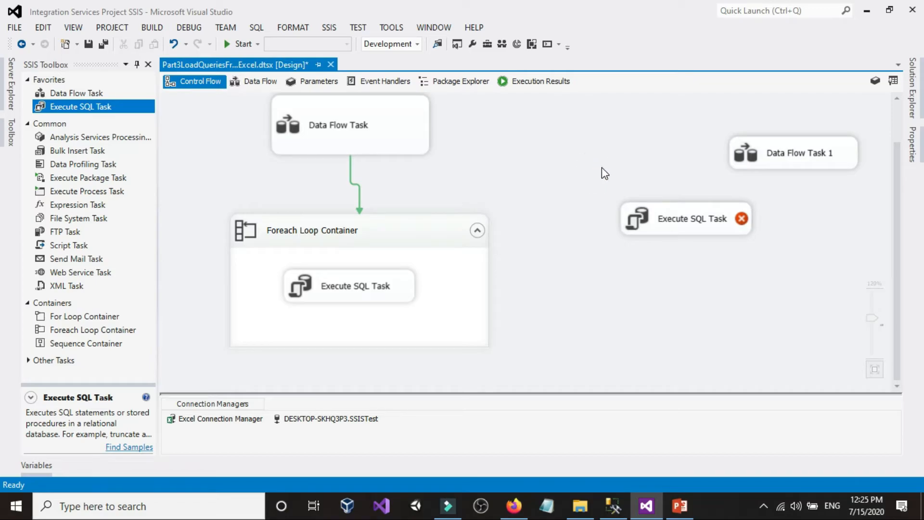
# Set the TransactionOption of the original Data Flow Task, which precedes the Foreach Loop Container, to NotSupported
pyautogui.click(370, 125)
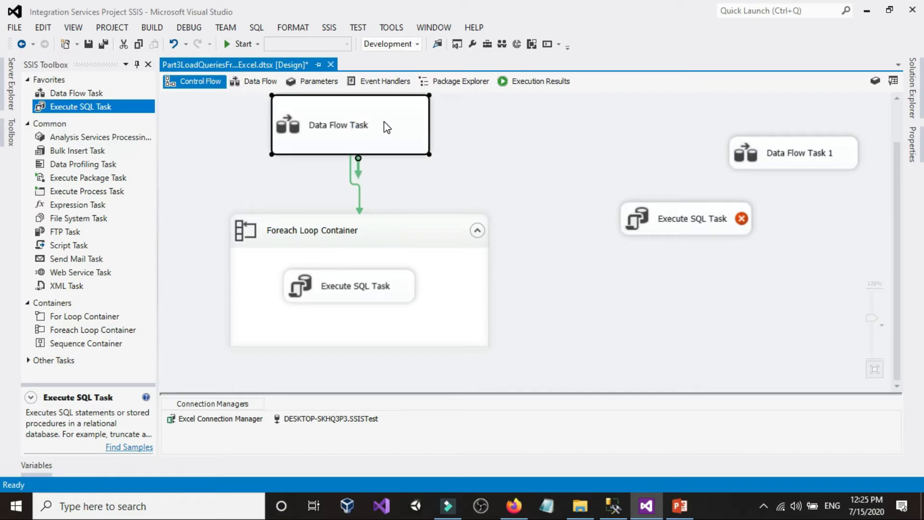
pyautogui.rightClick(392, 128)
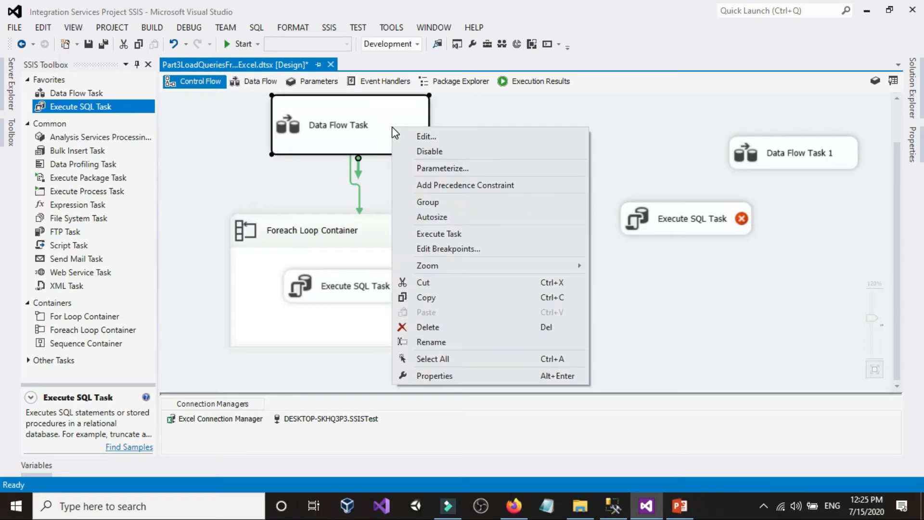
pyautogui.click(420, 377)
pyautogui.scroll(-4, 806, 247)
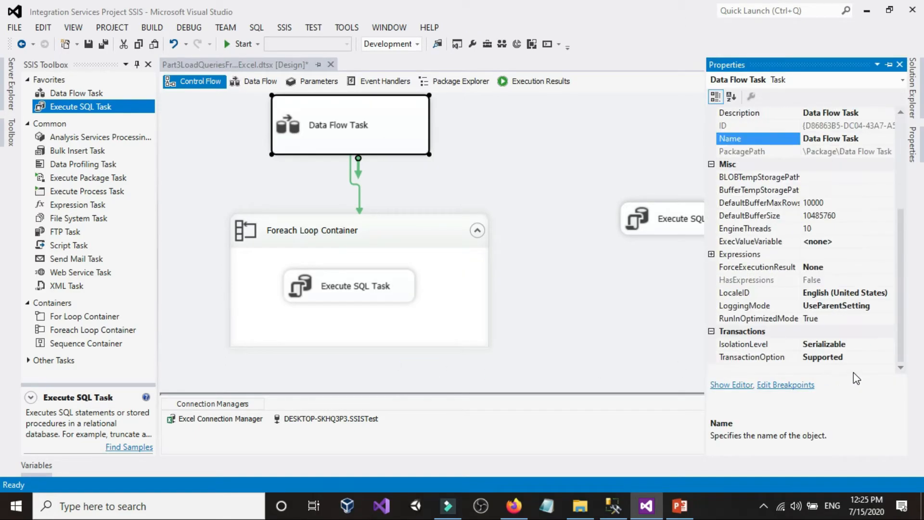
pyautogui.click(874, 358)
pyautogui.click(889, 357)
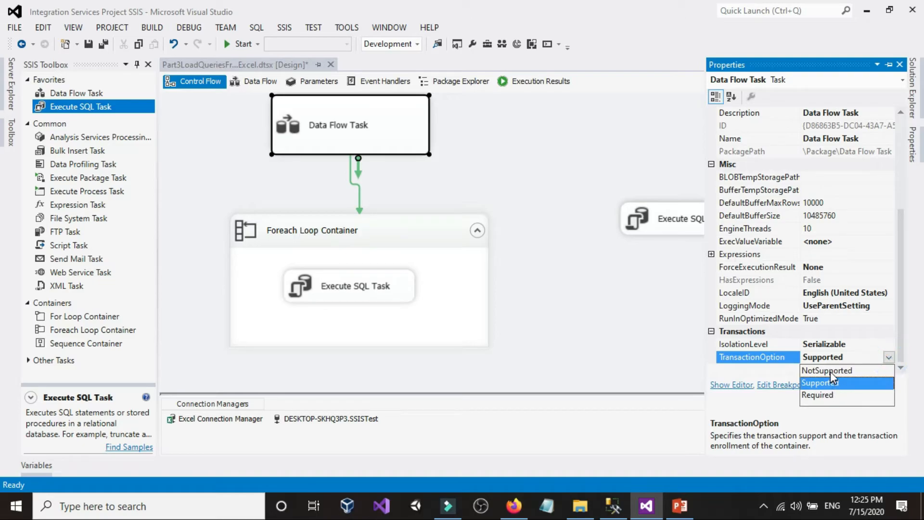
pyautogui.click(827, 370)
pyautogui.click(595, 208)
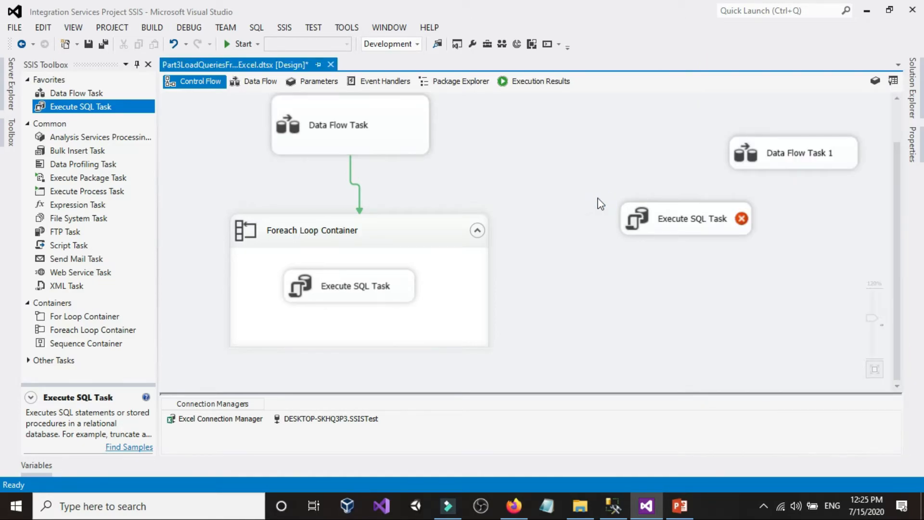
pyautogui.rightClick(593, 147)
pyautogui.click(586, 142)
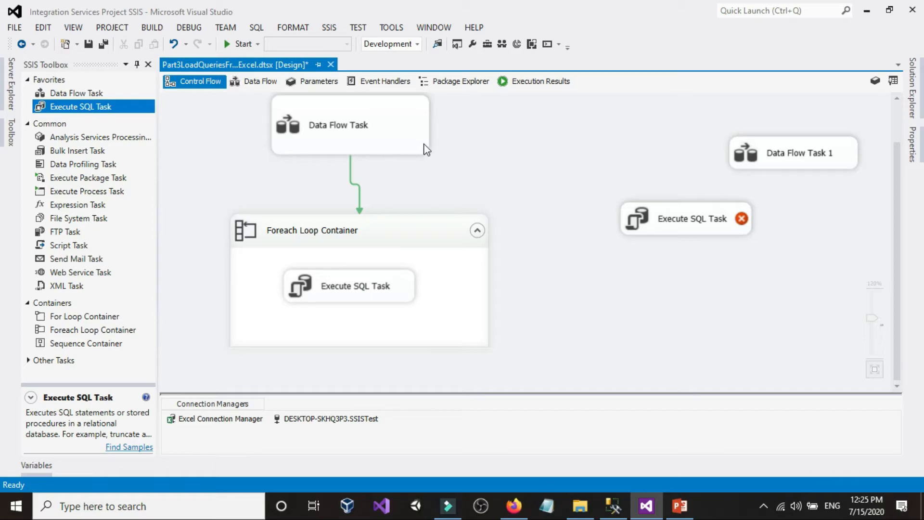
pyautogui.click(417, 130)
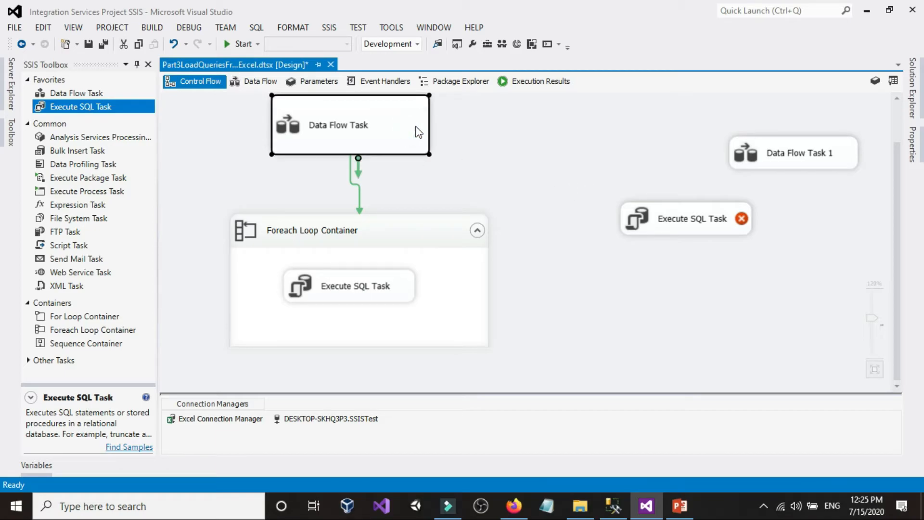
pyautogui.click(559, 171)
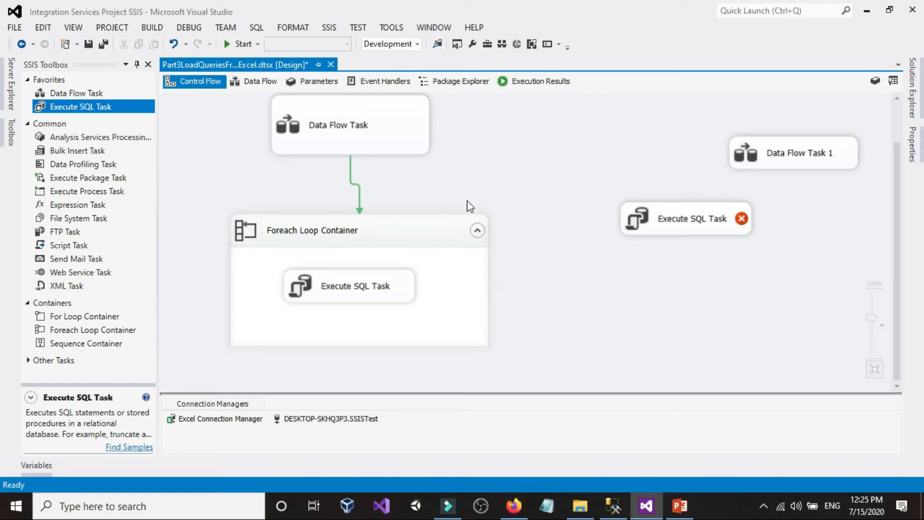
# Compare the TransactionOption of the package with that of the Foreach Loop Container in their properties
pyautogui.rightClick(544, 128)
pyautogui.click(570, 435)
pyautogui.scroll(-8, 887, 399)
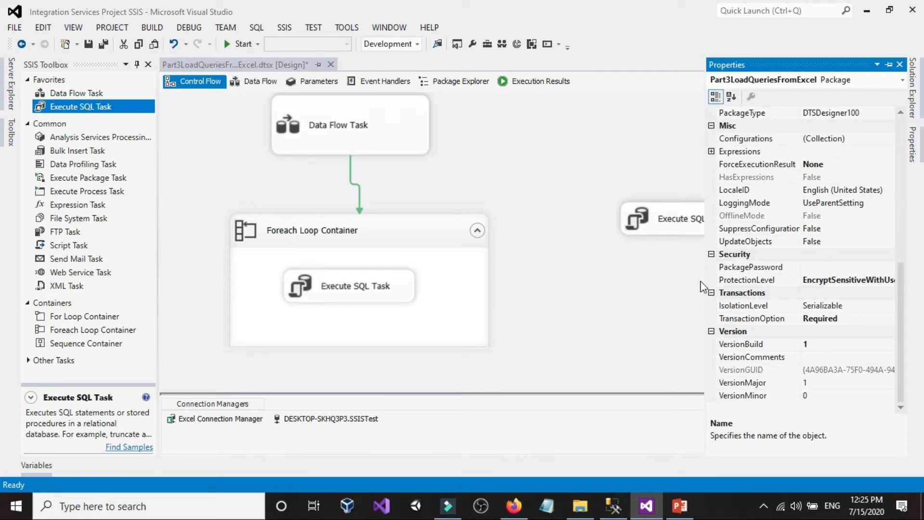
pyautogui.rightClick(469, 228)
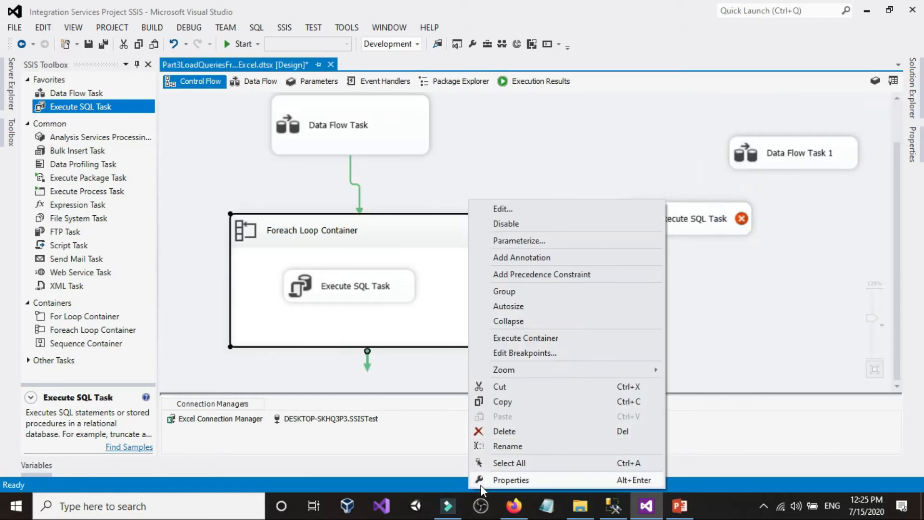
pyautogui.click(510, 480)
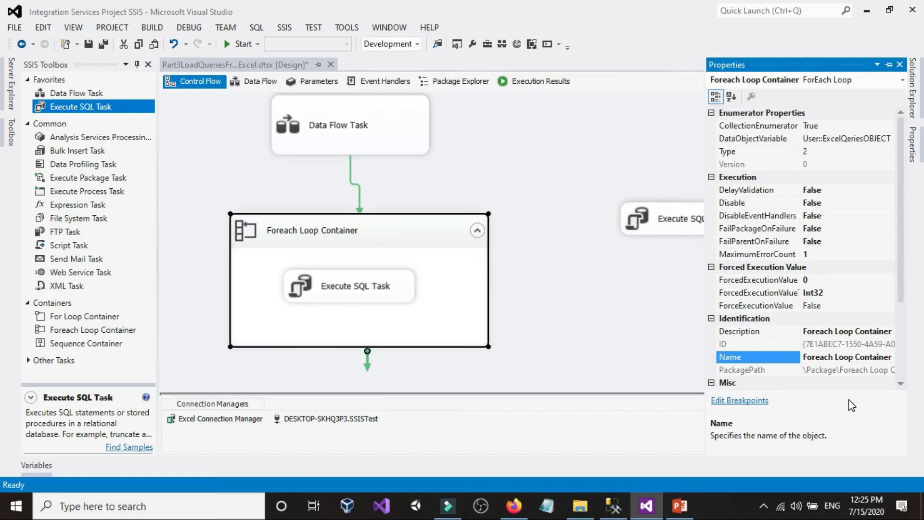
pyautogui.scroll(-3, 901, 173)
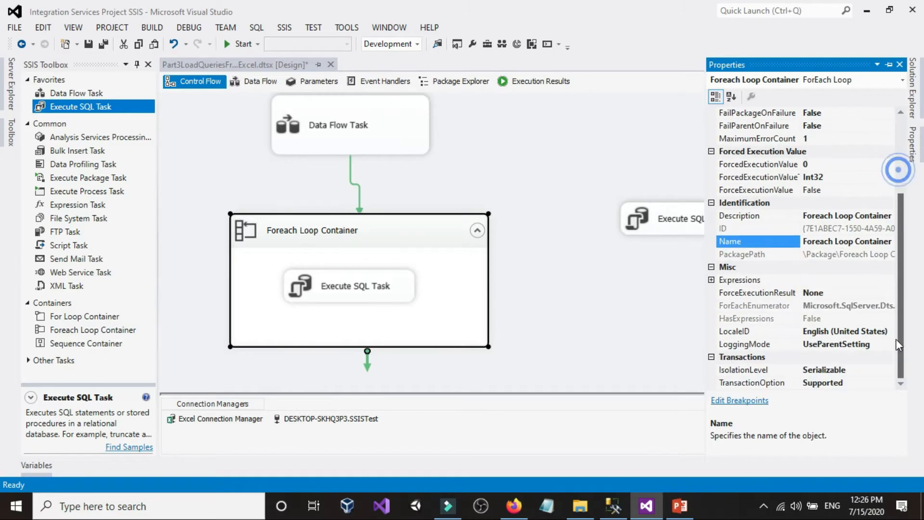
pyautogui.click(858, 384)
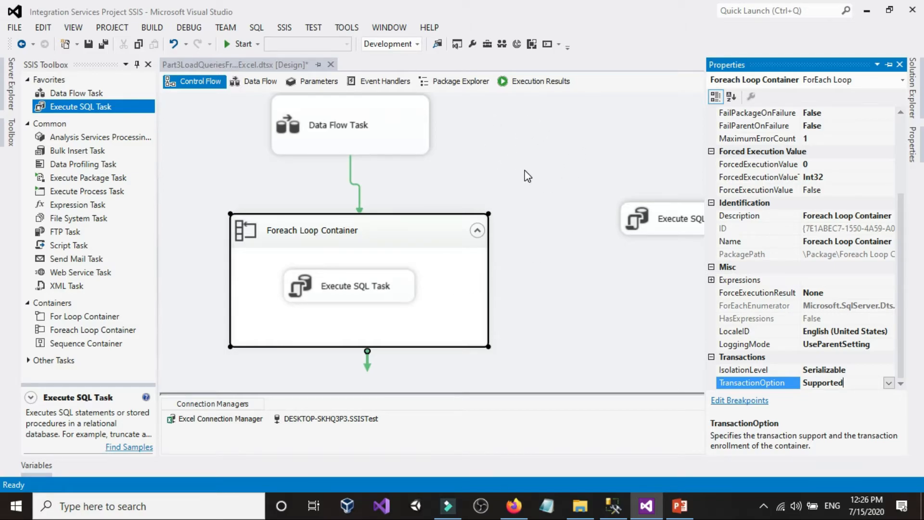
pyautogui.click(395, 129)
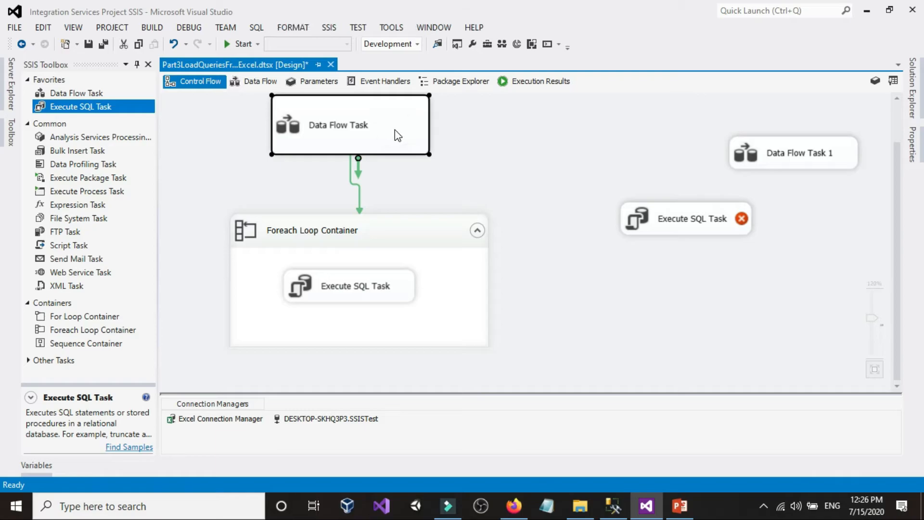
pyautogui.click(452, 237)
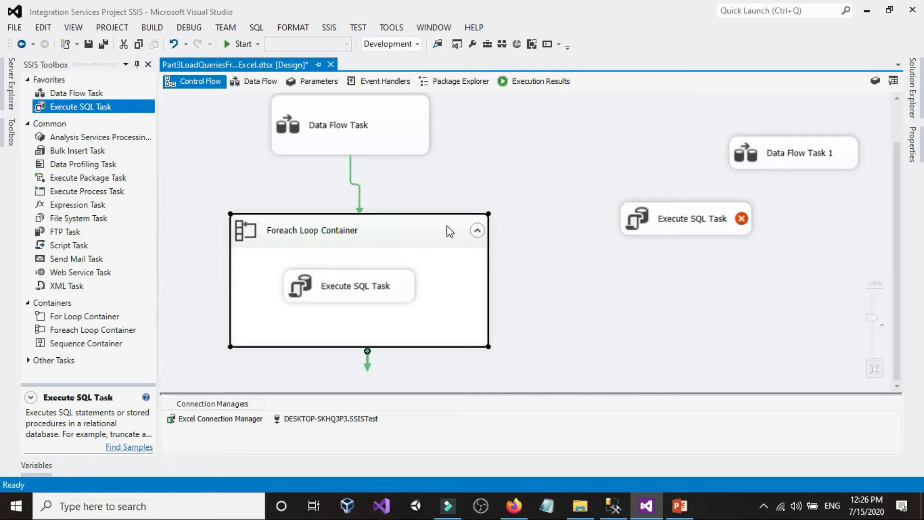
pyautogui.click(556, 147)
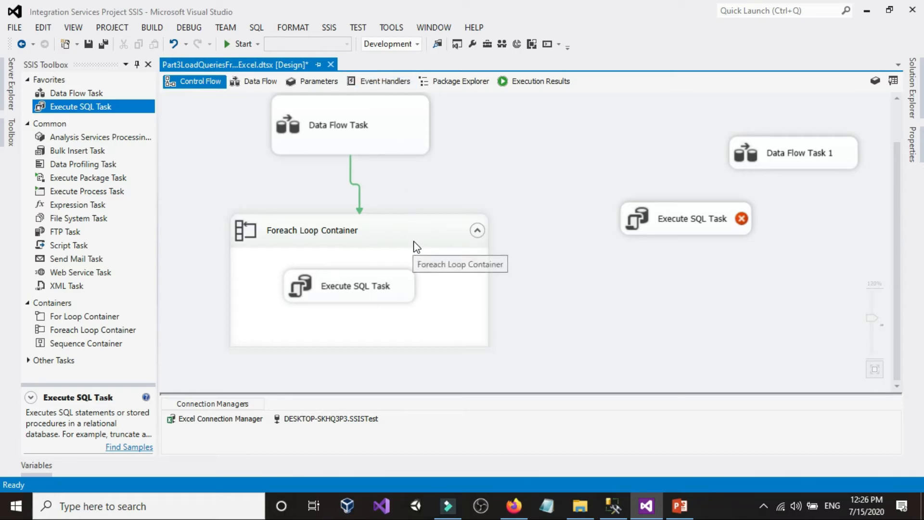
pyautogui.click(412, 122)
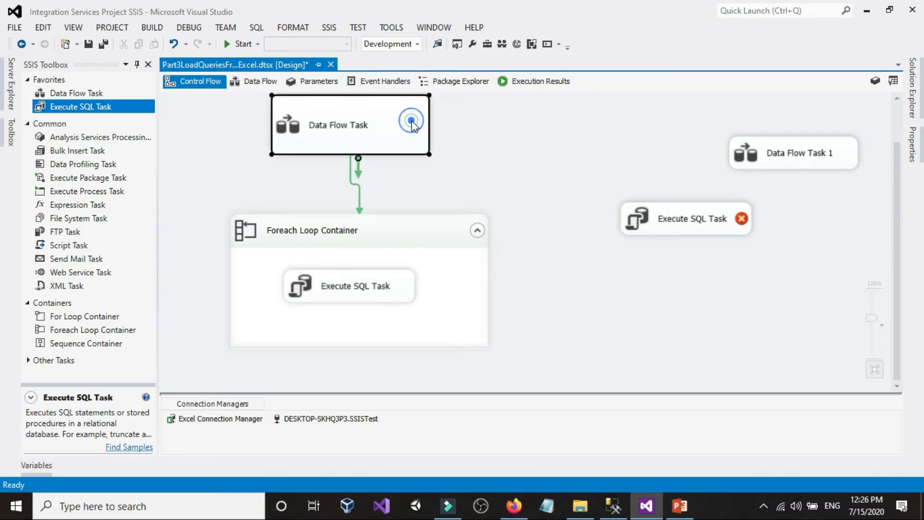
pyautogui.click(544, 127)
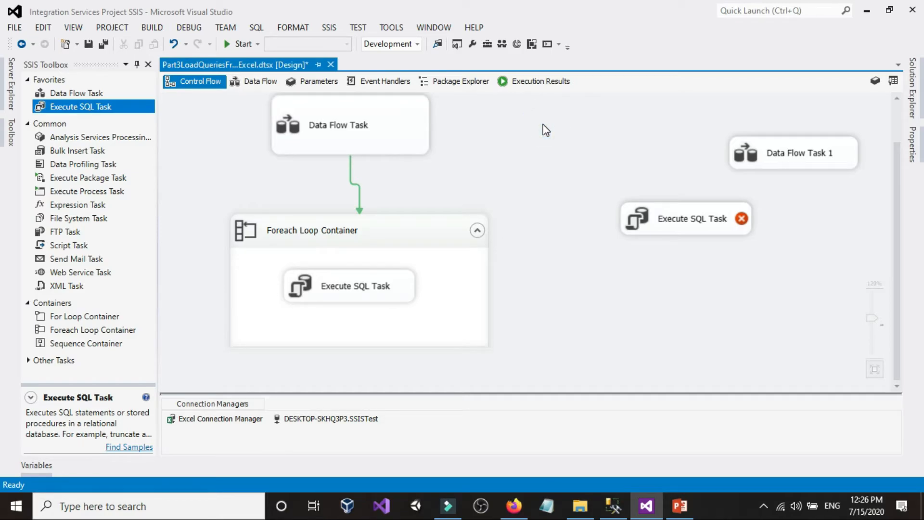
# Set the TransactionOption of the Data Flow Task that precedes the Foreach Loop Container to Supported
pyautogui.rightClick(545, 130)
pyautogui.rightClick(413, 138)
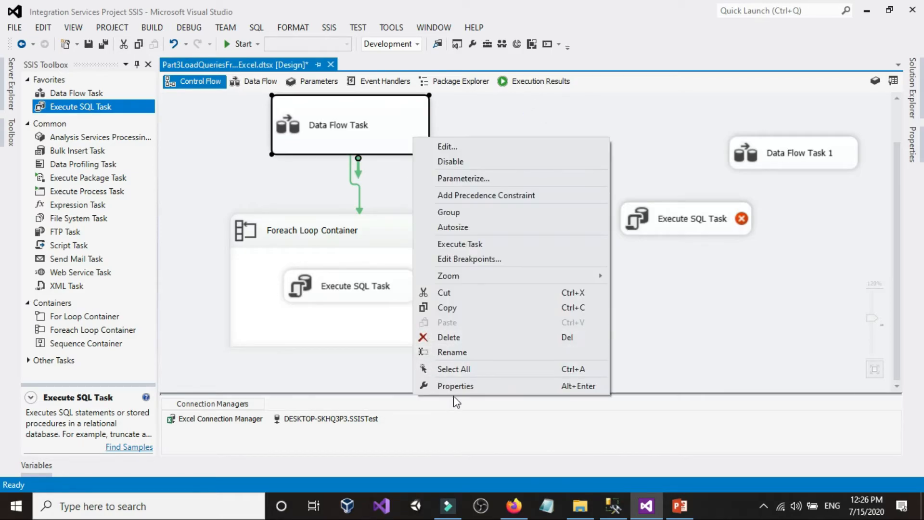
pyautogui.click(454, 386)
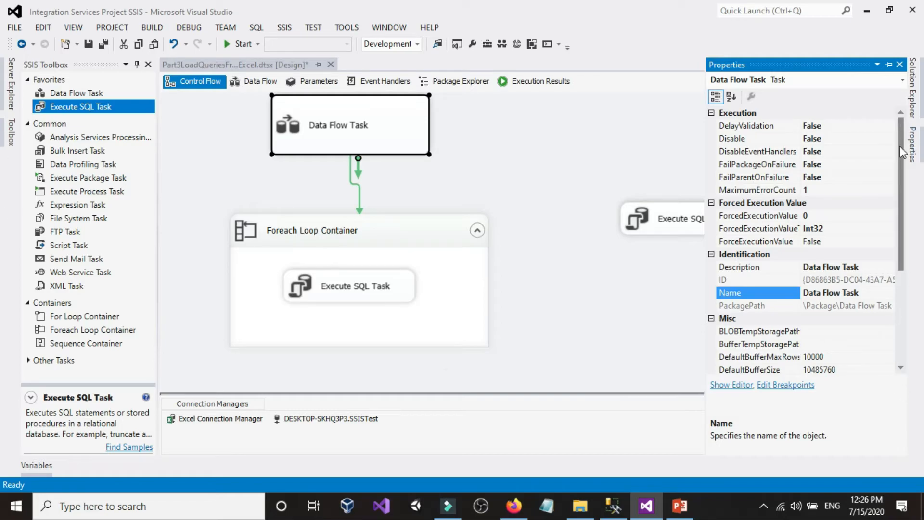
pyautogui.moveTo(900, 155); pyautogui.dragTo(901, 245)
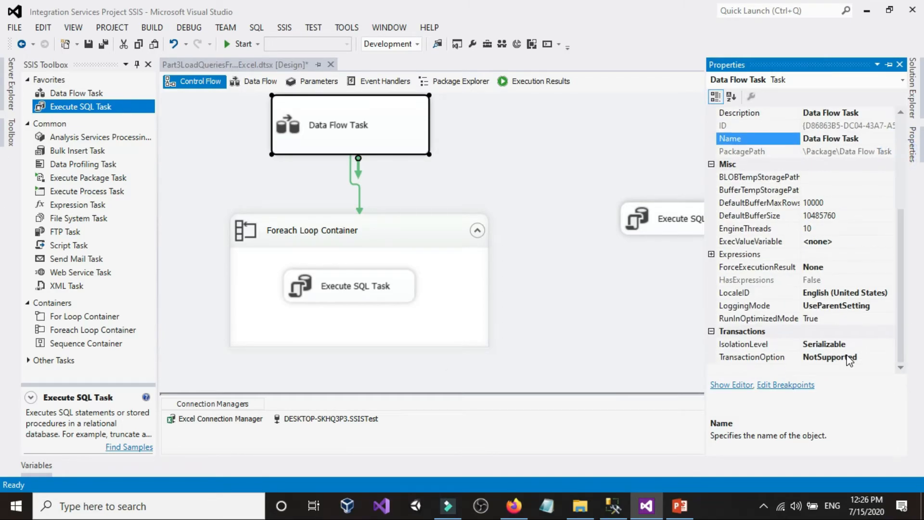
pyautogui.click(849, 359)
pyautogui.click(889, 357)
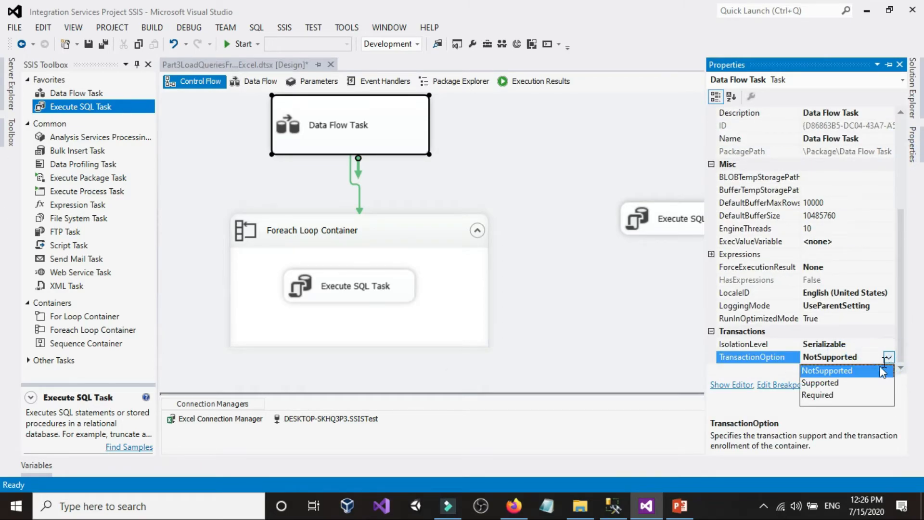
pyautogui.click(833, 384)
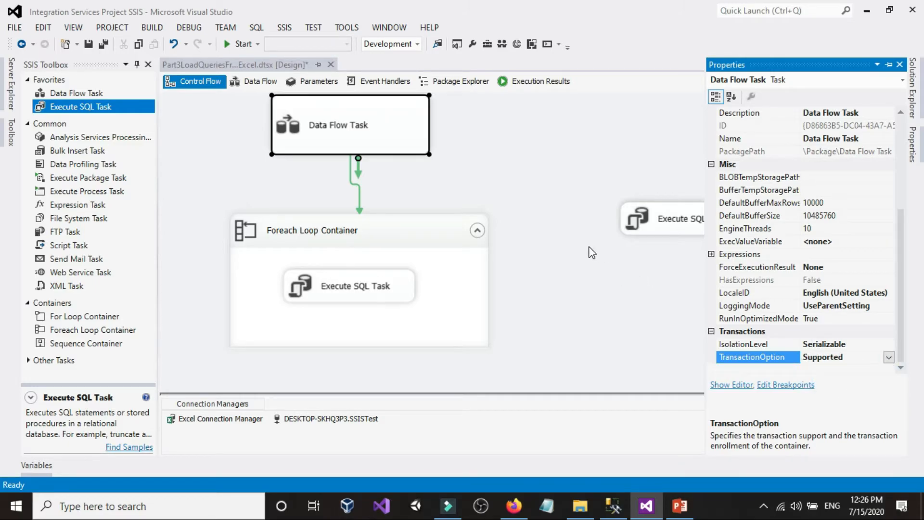
pyautogui.click(873, 356)
pyautogui.click(548, 195)
# Check the TransactionOption of the Foreach Loop Container and its available choices in the properties
pyautogui.rightClick(666, 209)
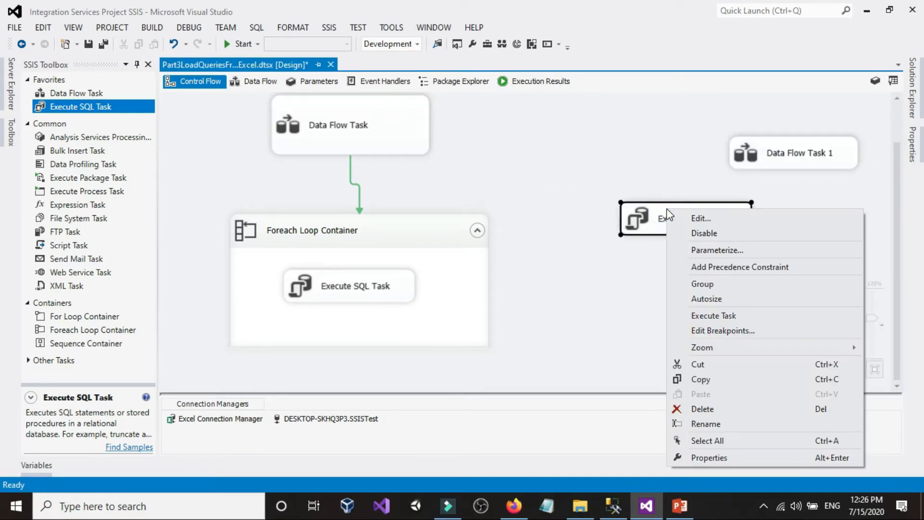
pyautogui.click(566, 174)
pyautogui.rightClick(403, 235)
pyautogui.click(447, 475)
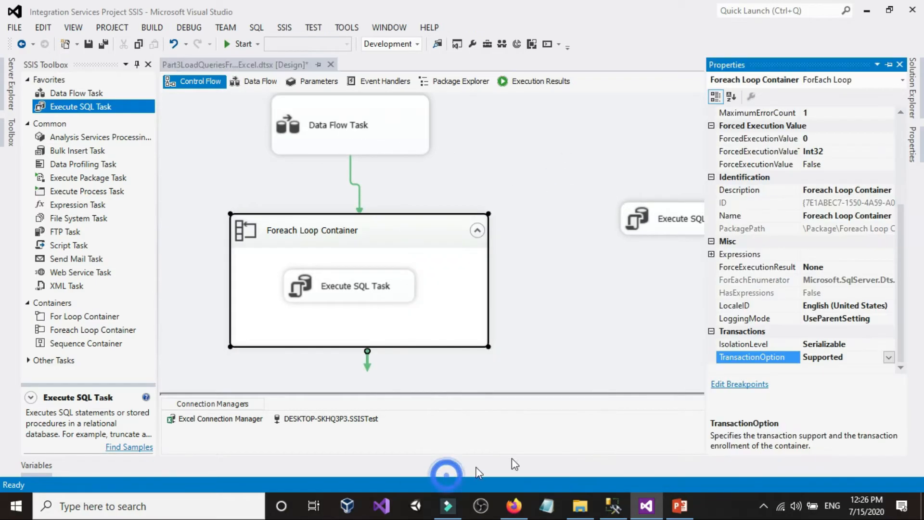
pyautogui.click(889, 357)
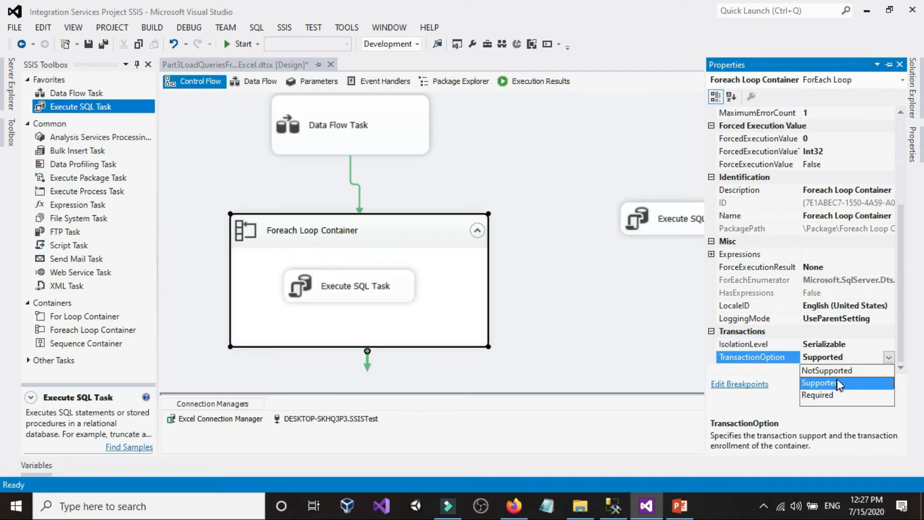
pyautogui.click(605, 161)
# Set the TransactionOption of the Part3LoadQueriesFromExcel package to Supported
pyautogui.rightClick(509, 110)
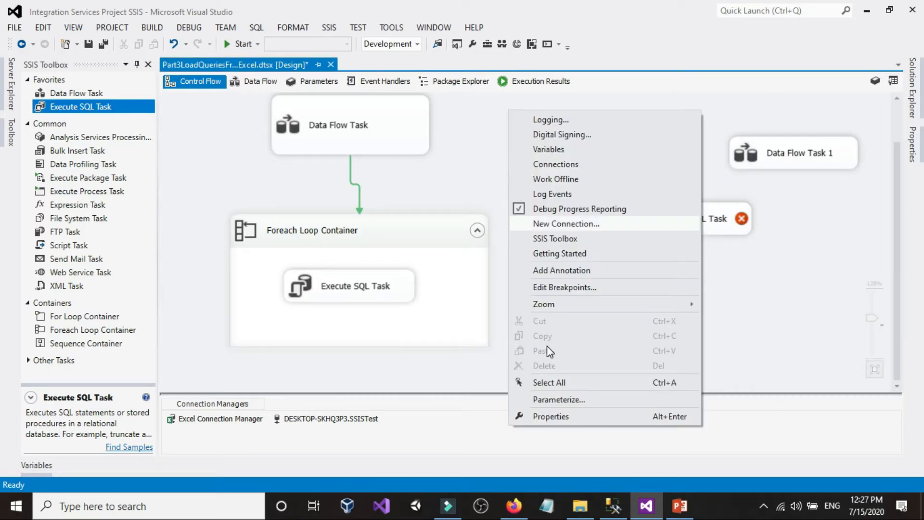
pyautogui.click(550, 416)
pyautogui.scroll(-5, 862, 364)
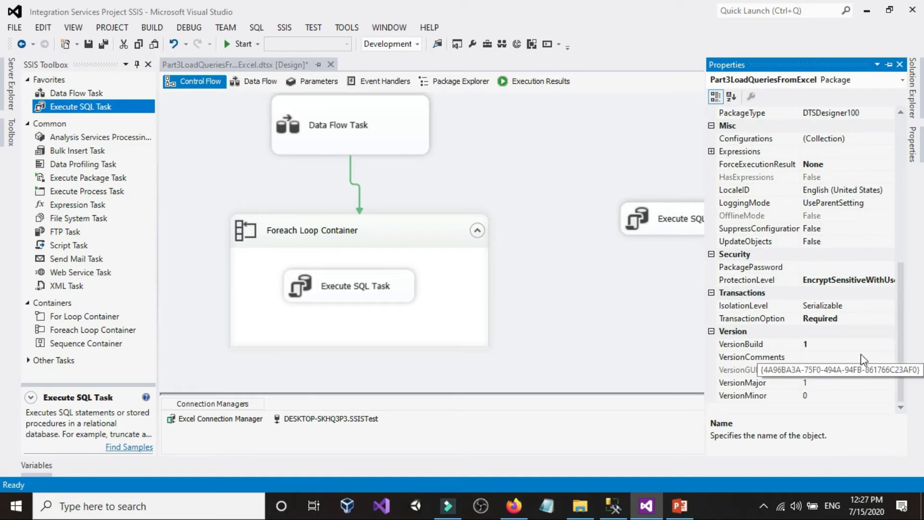
pyautogui.click(866, 318)
pyautogui.click(886, 318)
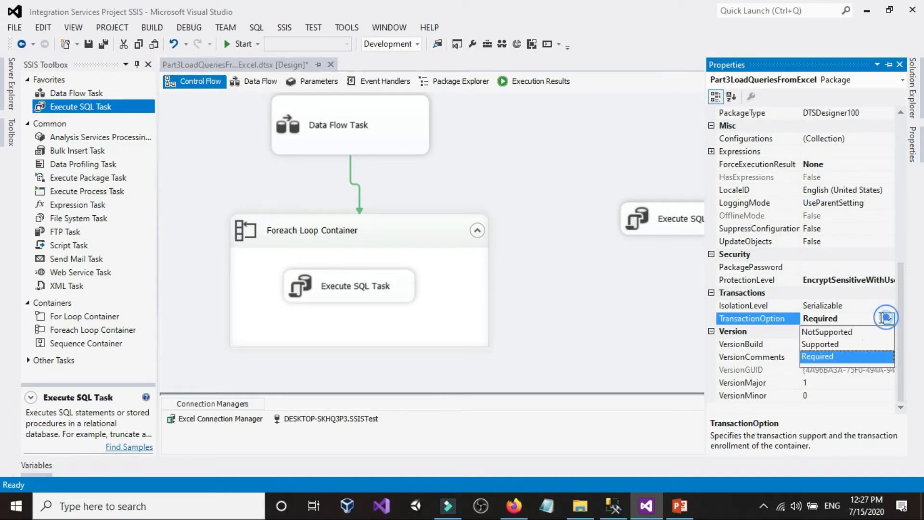
pyautogui.click(839, 343)
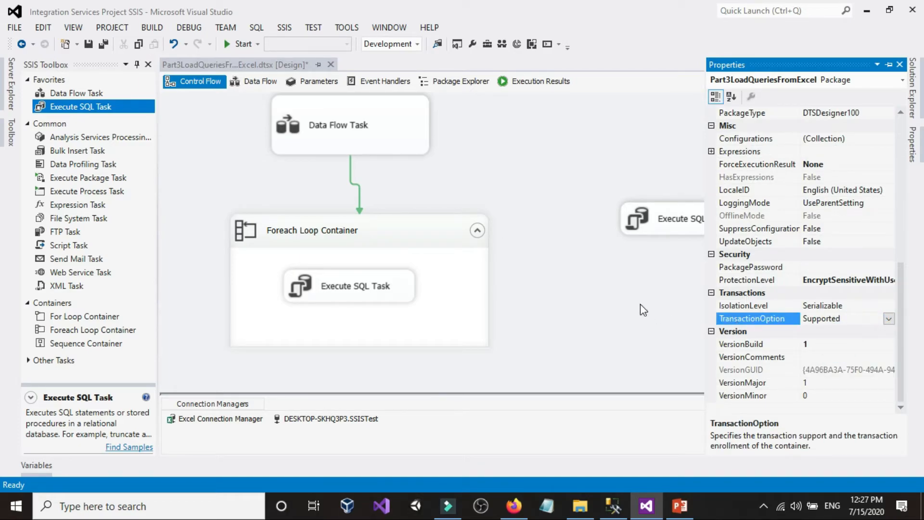
pyautogui.click(625, 301)
# Set the TransactionOption of the Foreach Loop Container to Required
pyautogui.click(458, 268)
pyautogui.rightClick(458, 268)
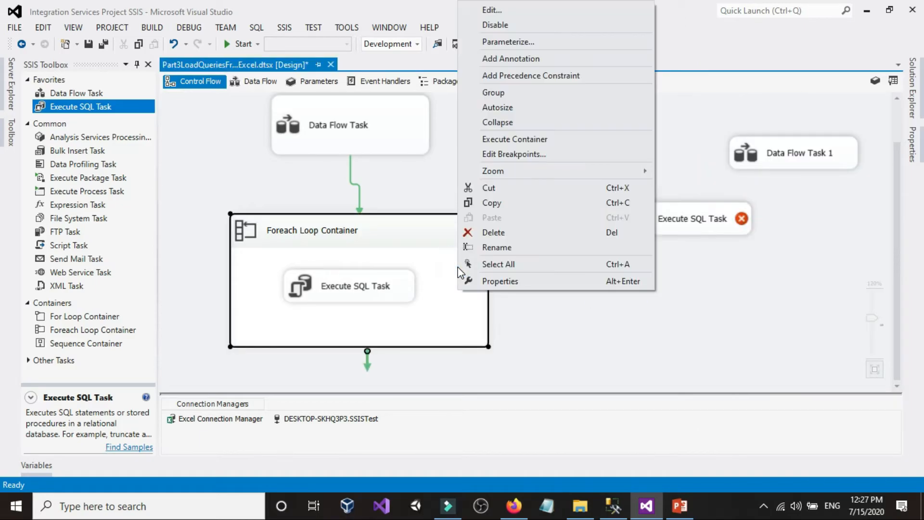
pyautogui.click(469, 282)
pyautogui.scroll(-3, 838, 374)
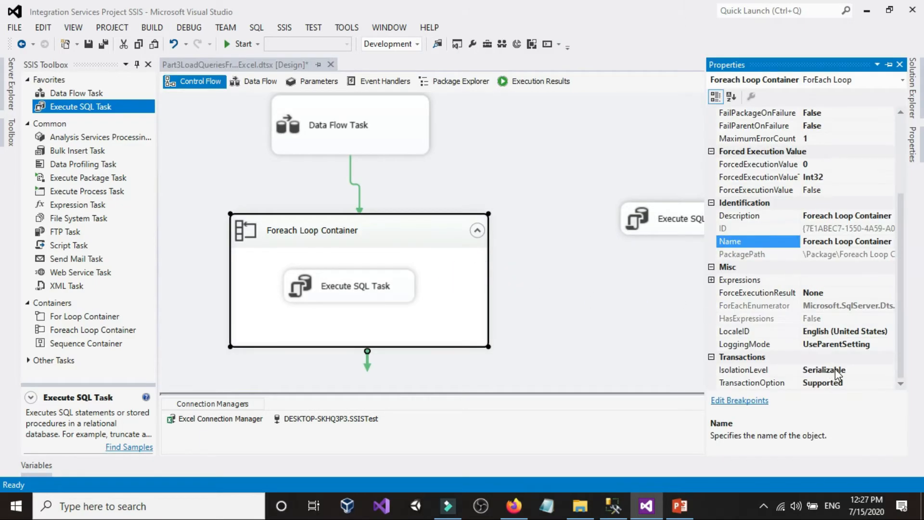
pyautogui.click(866, 382)
pyautogui.click(888, 382)
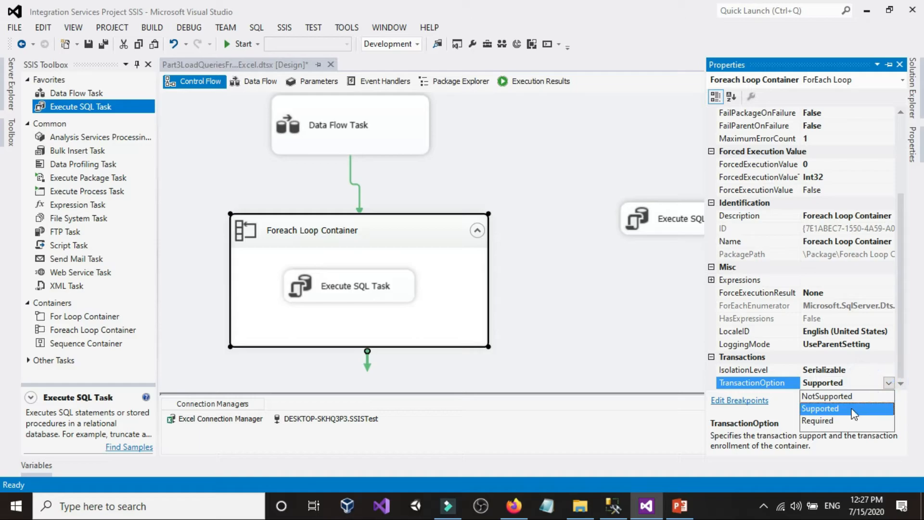
pyautogui.click(827, 421)
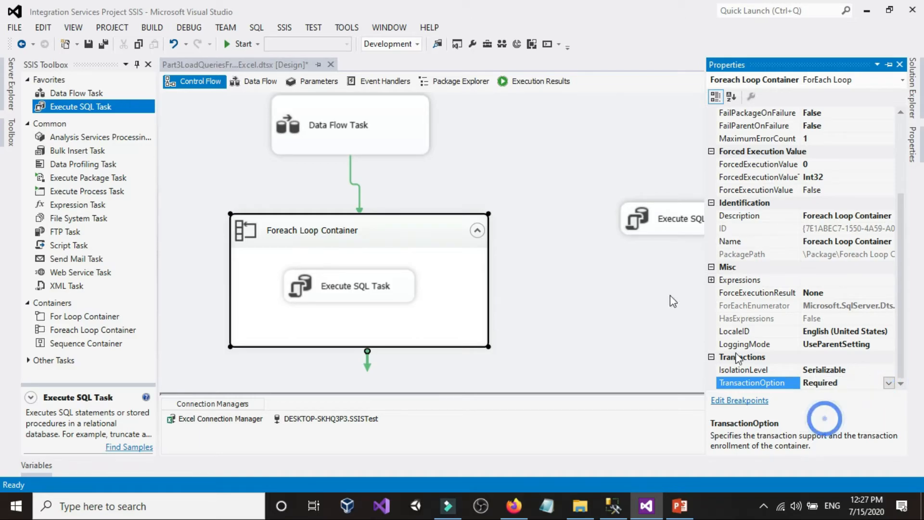
# Review the package's TransactionOption against the one on the Foreach Loop Container in their properties
pyautogui.rightClick(541, 141)
pyautogui.click(562, 444)
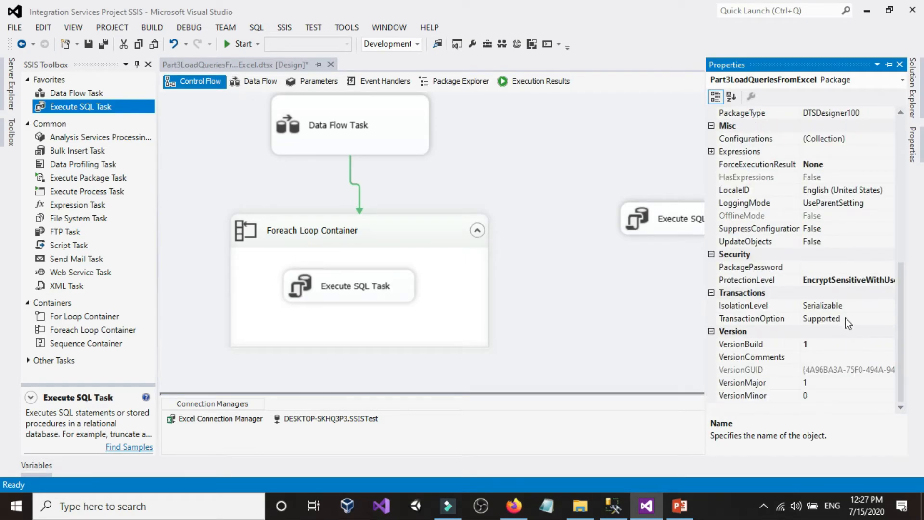
pyautogui.click(455, 232)
pyautogui.rightClick(455, 232)
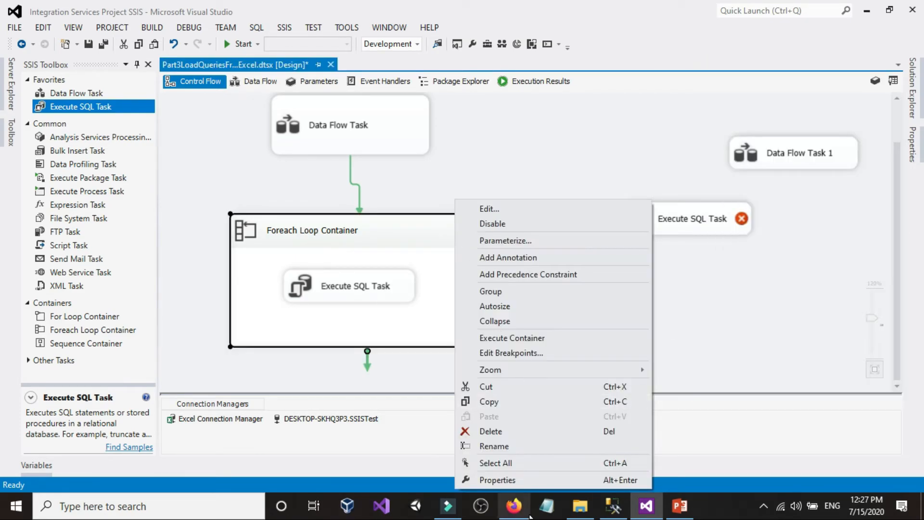
pyautogui.click(525, 481)
pyautogui.scroll(-3, 854, 351)
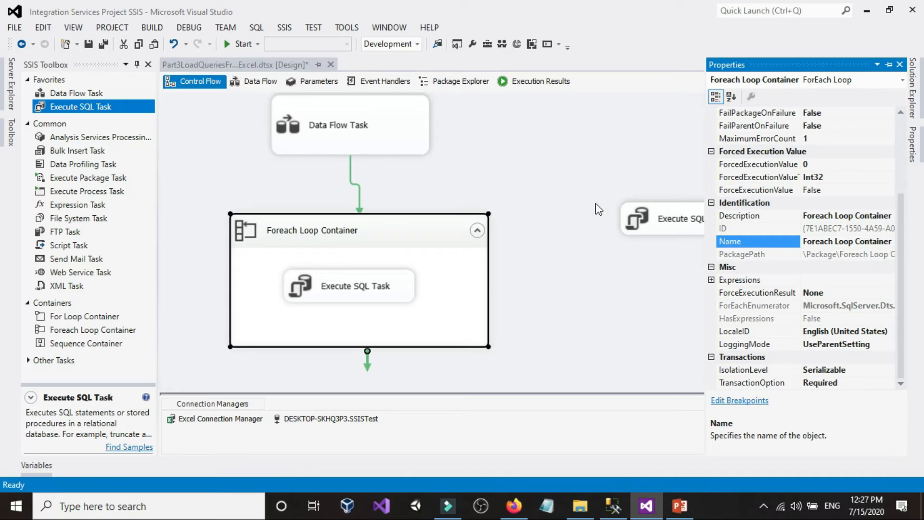
pyautogui.click(585, 141)
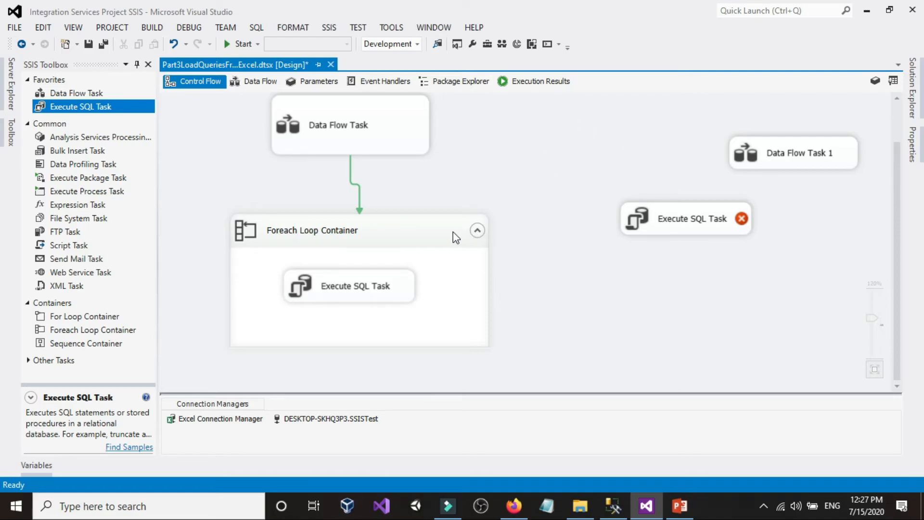
pyautogui.click(407, 227)
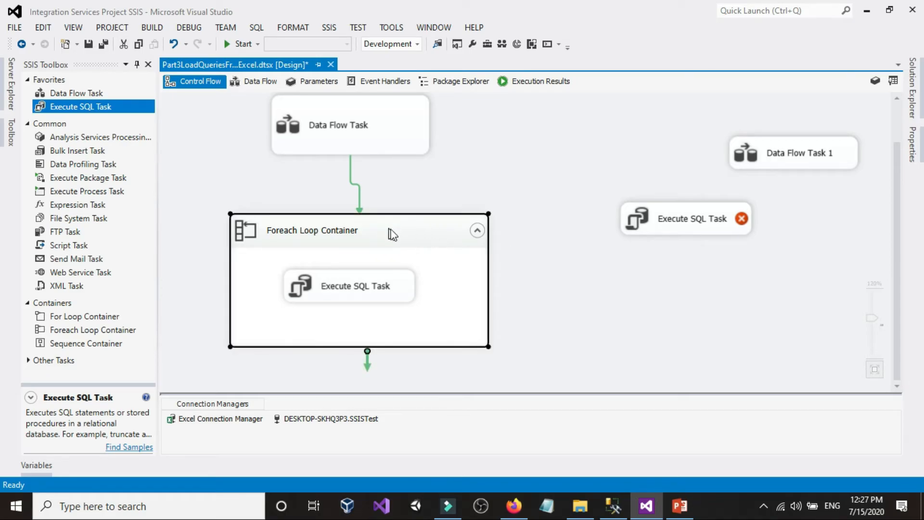
pyautogui.click(458, 192)
pyautogui.click(436, 225)
pyautogui.click(560, 140)
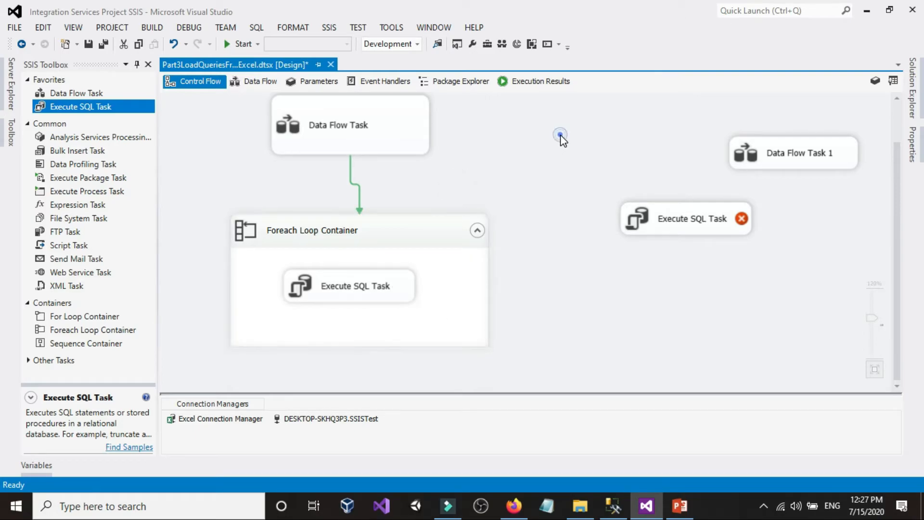
pyautogui.click(653, 212)
pyautogui.click(758, 165)
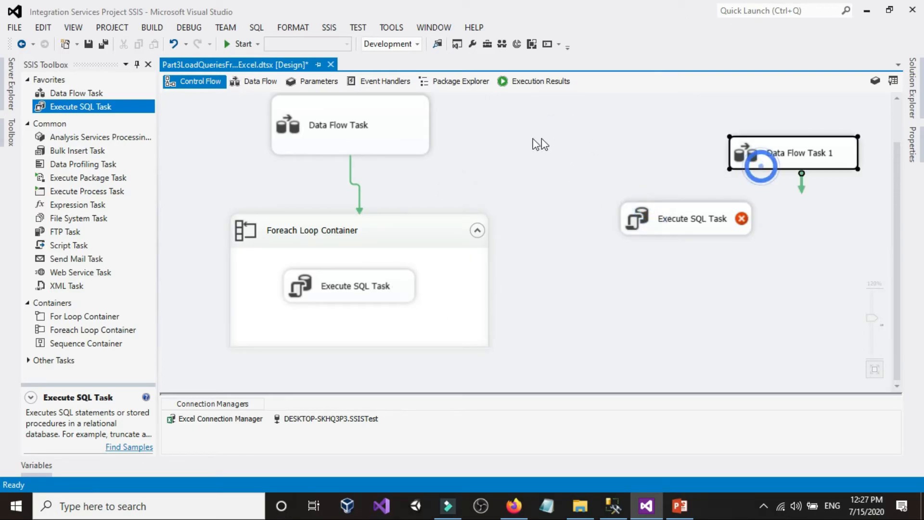
pyautogui.click(355, 130)
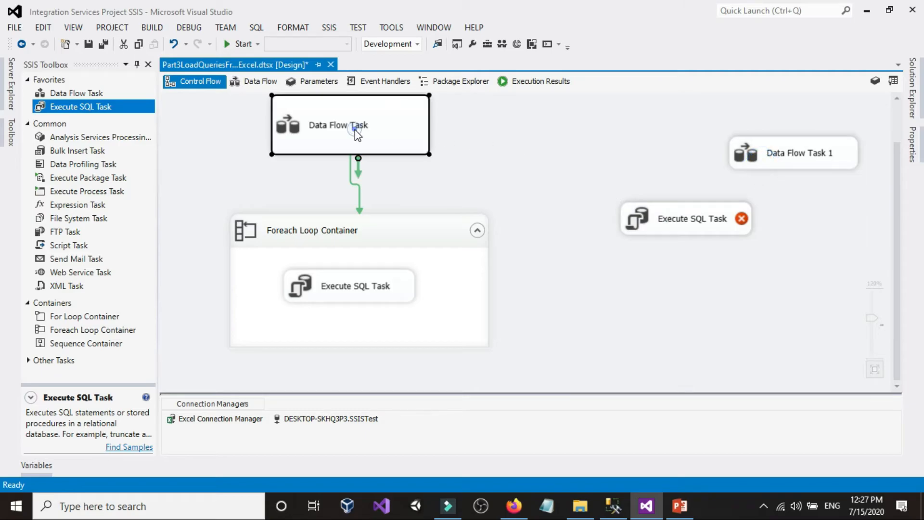
pyautogui.click(568, 143)
pyautogui.rightClick(569, 143)
# Set the TransactionOption of the Foreach Loop Container back to Supported
pyautogui.click(429, 235)
pyautogui.rightClick(429, 235)
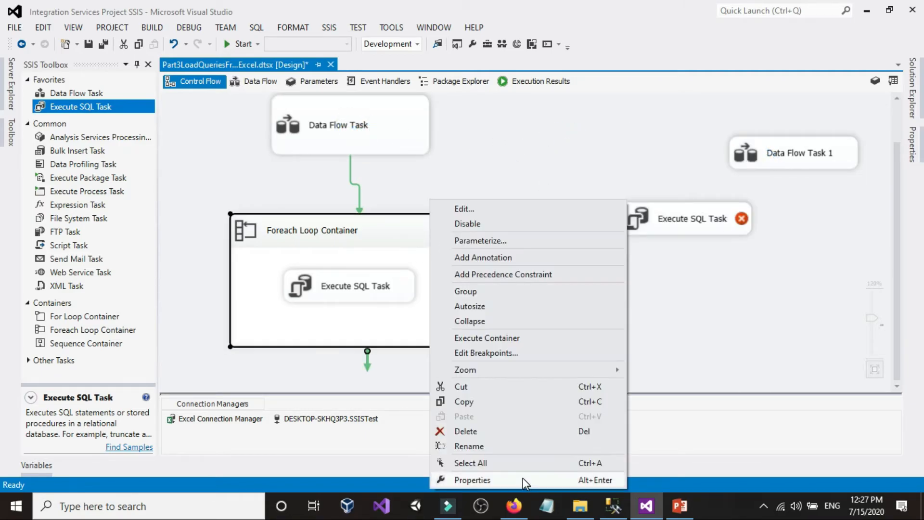
pyautogui.click(524, 478)
pyautogui.scroll(-3, 818, 365)
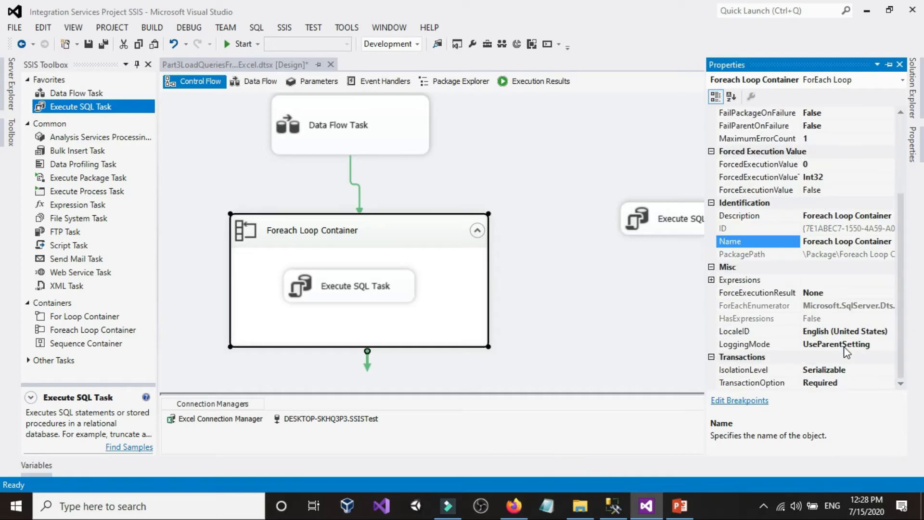
pyautogui.click(864, 380)
pyautogui.click(890, 383)
pyautogui.click(818, 407)
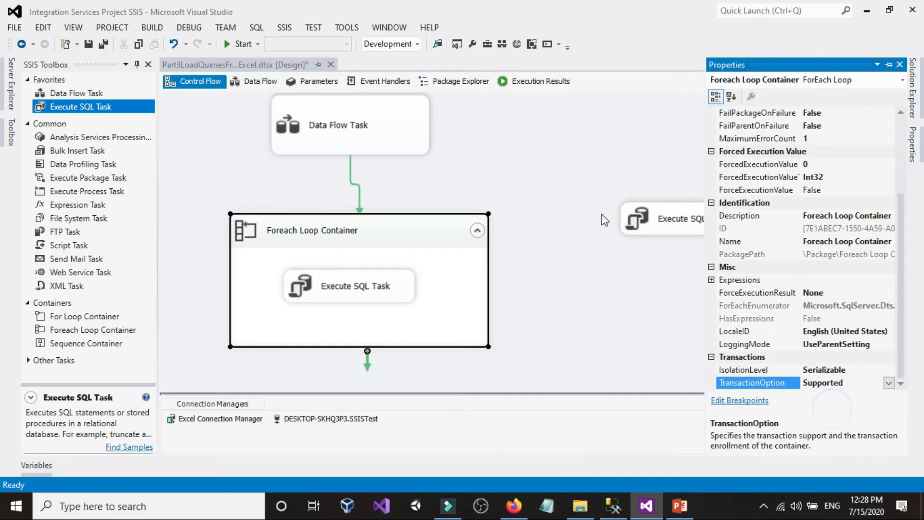
pyautogui.click(595, 211)
# Check the TransactionOption of the Data Flow Task that precedes the Foreach Loop Container in its properties
pyautogui.rightClick(432, 139)
pyautogui.click(413, 131)
pyautogui.rightClick(413, 130)
pyautogui.click(465, 377)
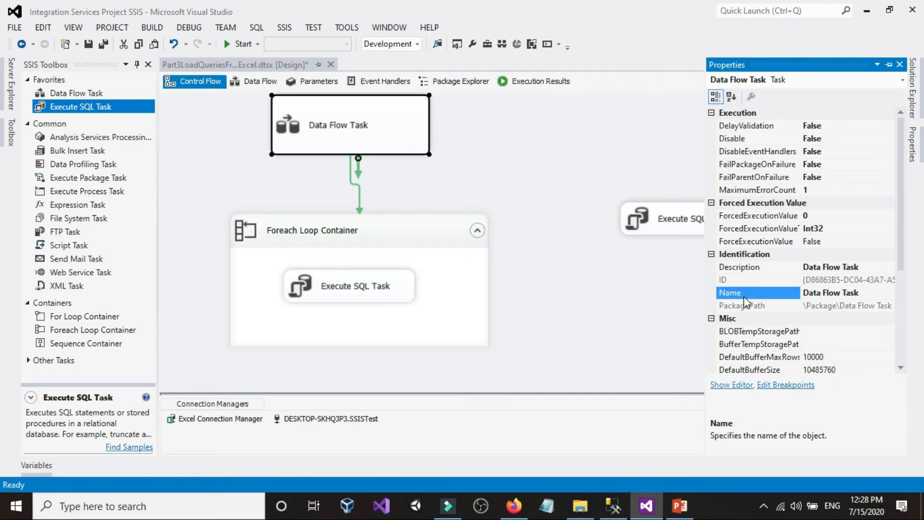
pyautogui.scroll(-4, 801, 309)
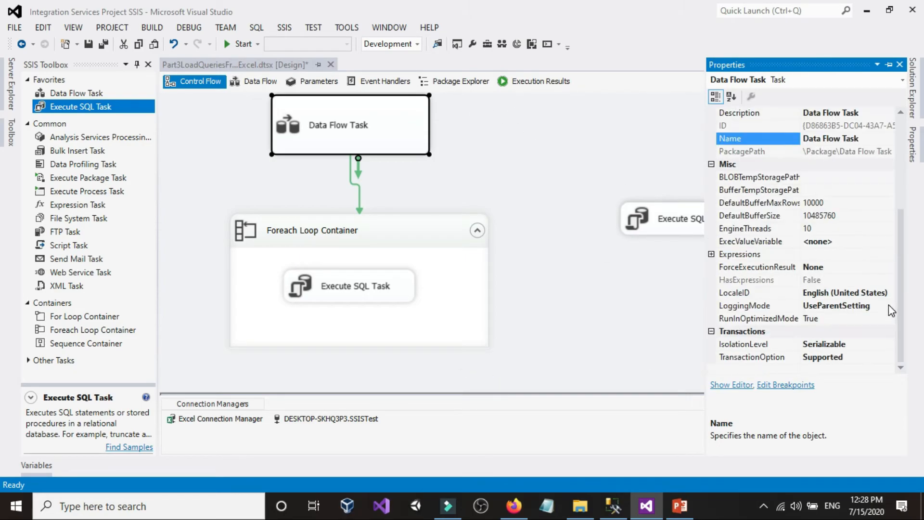
pyautogui.click(560, 144)
# Delete Data Flow Task 1 and the separate Execute SQL Task outside the Foreach Loop Container
pyautogui.moveTo(562, 144); pyautogui.dragTo(857, 288)
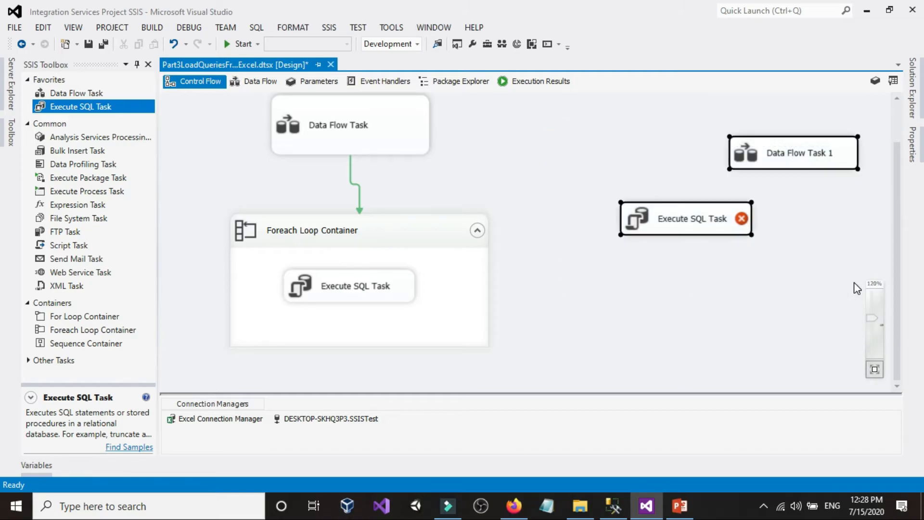
pyautogui.press('Delete')
pyautogui.click(603, 138)
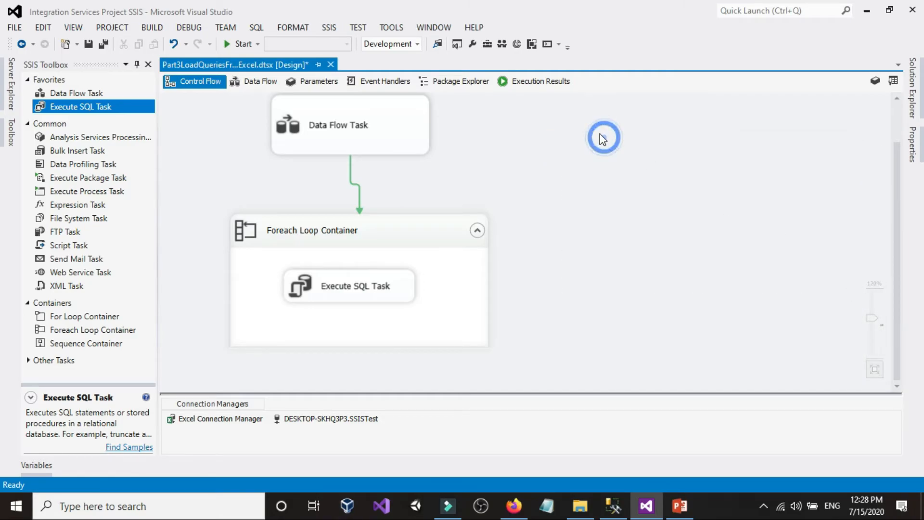
# Check the TransactionOption of the Part3LoadQueriesFromExcel package in its properties
pyautogui.rightClick(604, 138)
pyautogui.click(652, 436)
pyautogui.scroll(-1, 886, 325)
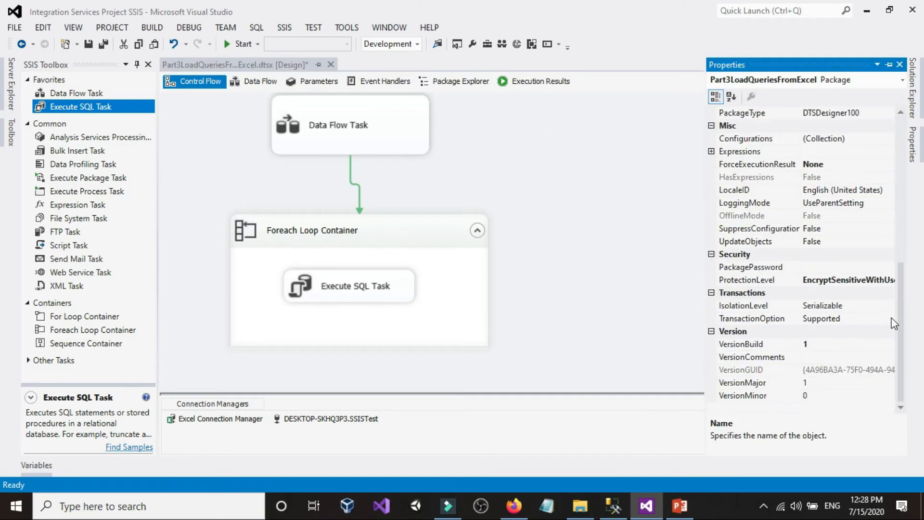
pyautogui.click(864, 319)
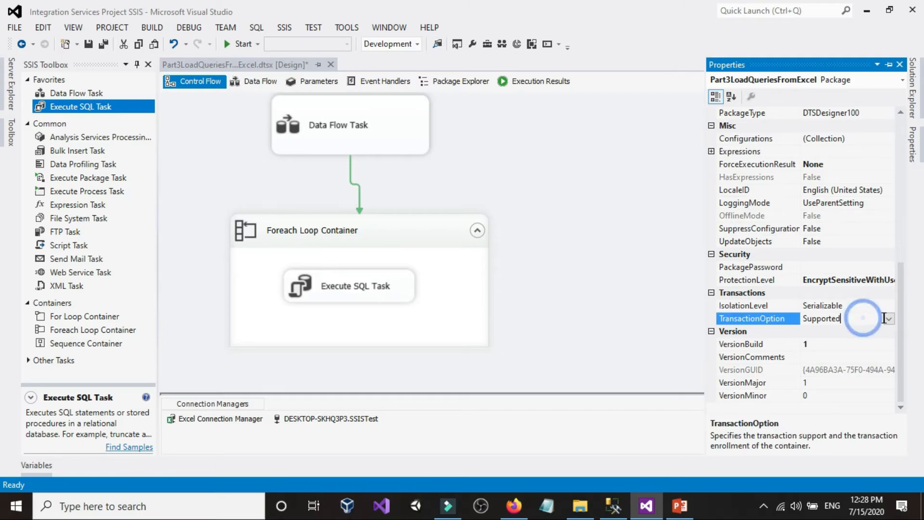
pyautogui.click(620, 203)
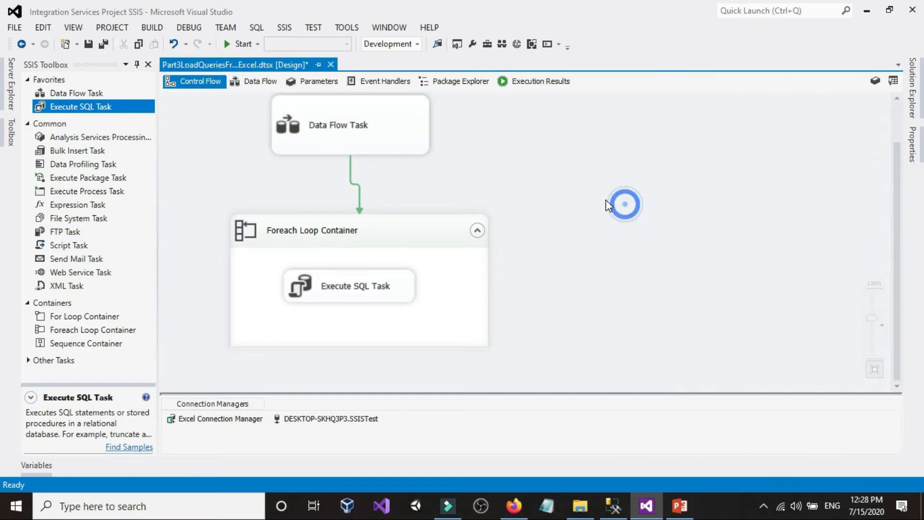
# In SQL Server Management Studio, truncate the dbo.Customers table and run the select query on it
pyautogui.click(620, 499)
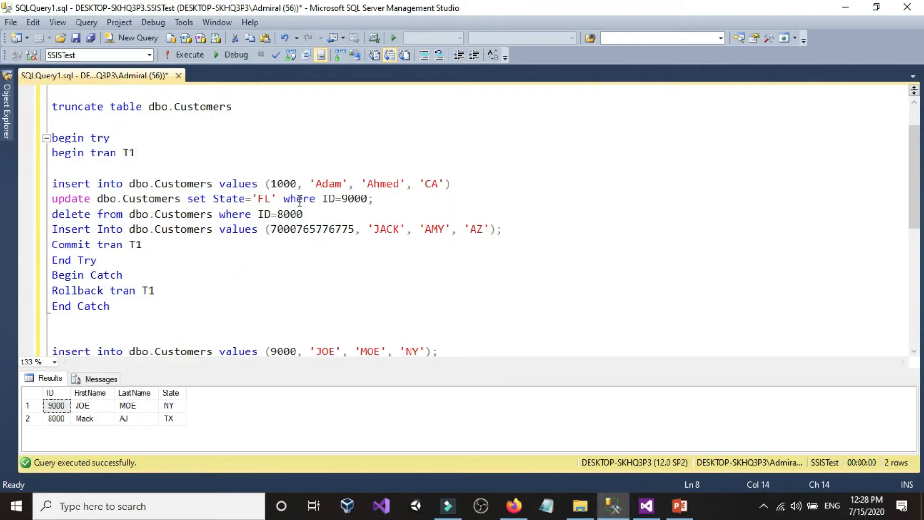
pyautogui.moveTo(247, 151); pyautogui.dragTo(52, 123)
pyautogui.click(186, 57)
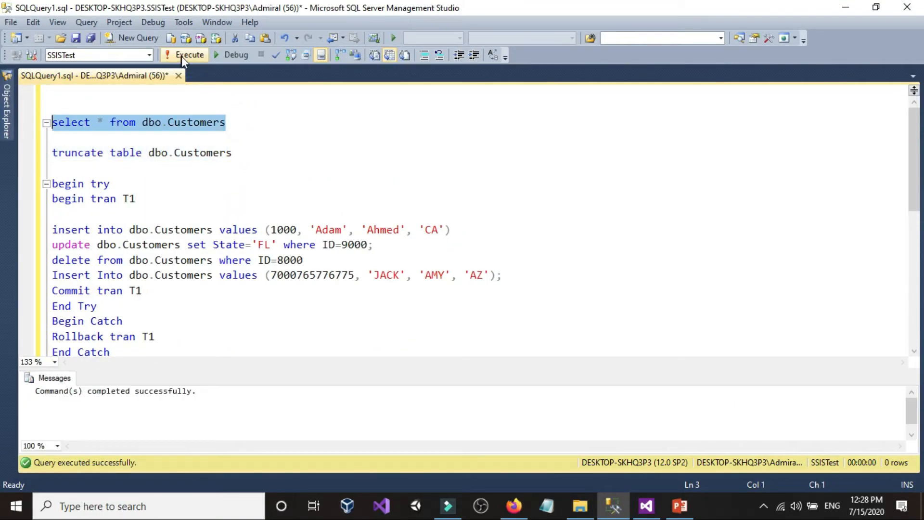
pyautogui.click(183, 55)
# Run the two insert statements that add the NY and TX sample rows to dbo.Customers
pyautogui.scroll(-2, 283, 234)
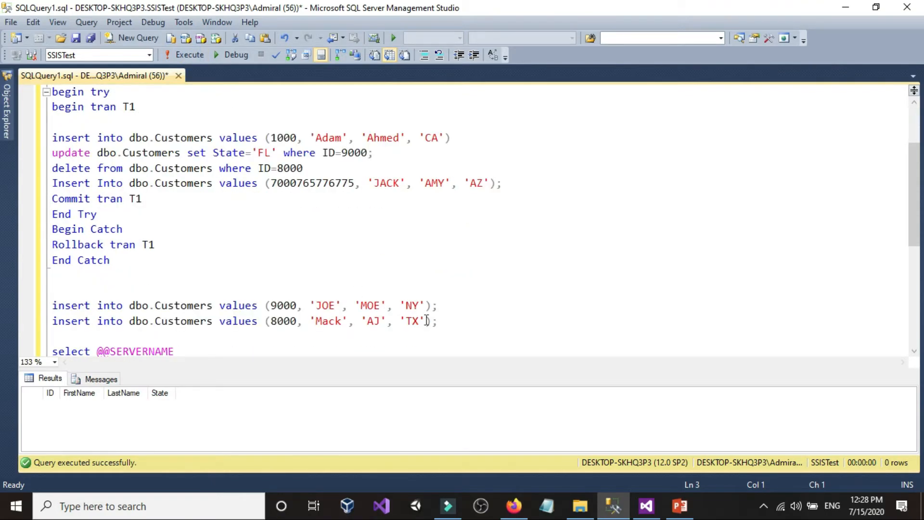
pyautogui.moveTo(437, 320); pyautogui.dragTo(76, 295)
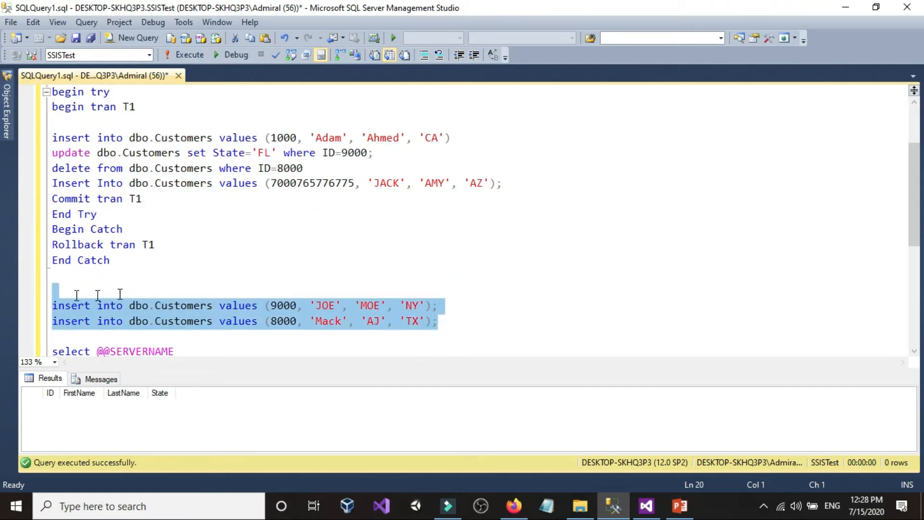
pyautogui.click(184, 292)
pyautogui.moveTo(473, 324); pyautogui.dragTo(70, 291)
pyautogui.click(195, 56)
# Run select * from dbo.Customers to check the table's starting rows
pyautogui.scroll(2, 206, 183)
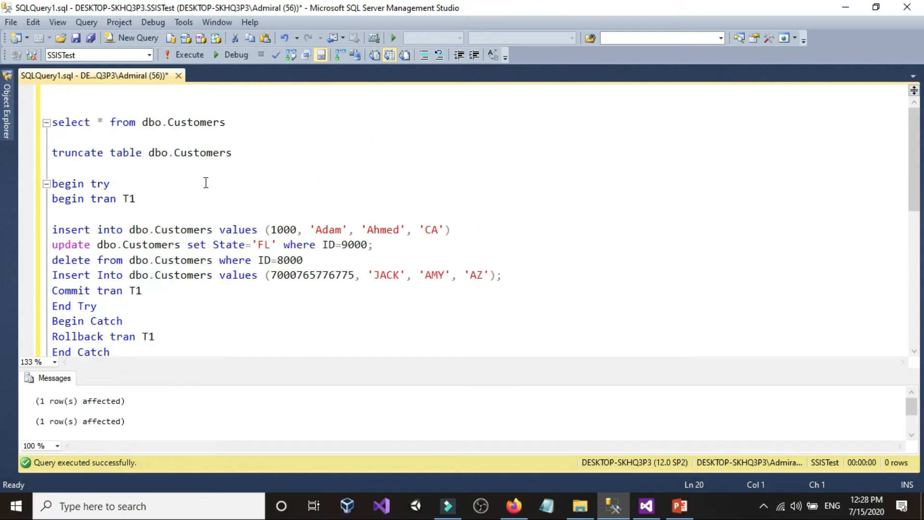
pyautogui.click(238, 120)
pyautogui.hotkey('shift', 'Home')
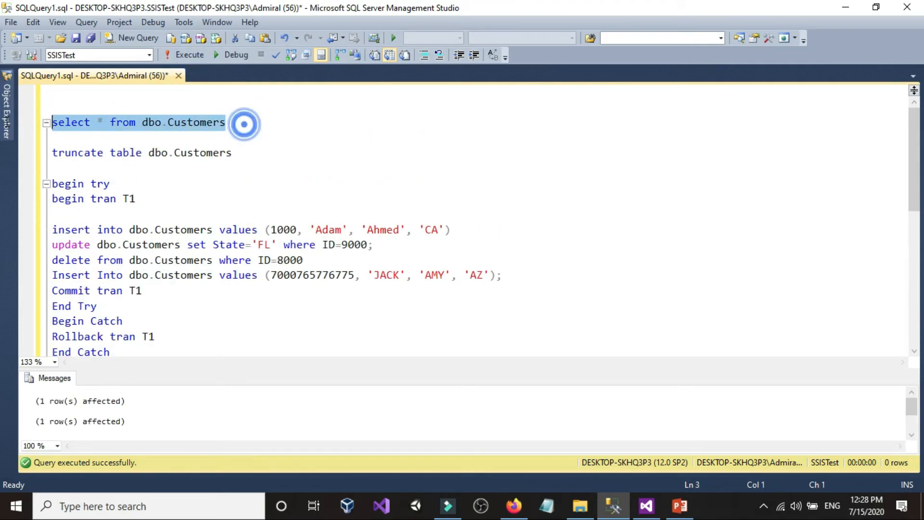
pyautogui.click(193, 55)
# Open SQL Queries.xlsx from the Customers_Queries folder, remove the w from the ID in cell A5's insert query, and save and close the workbook
pyautogui.click(580, 505)
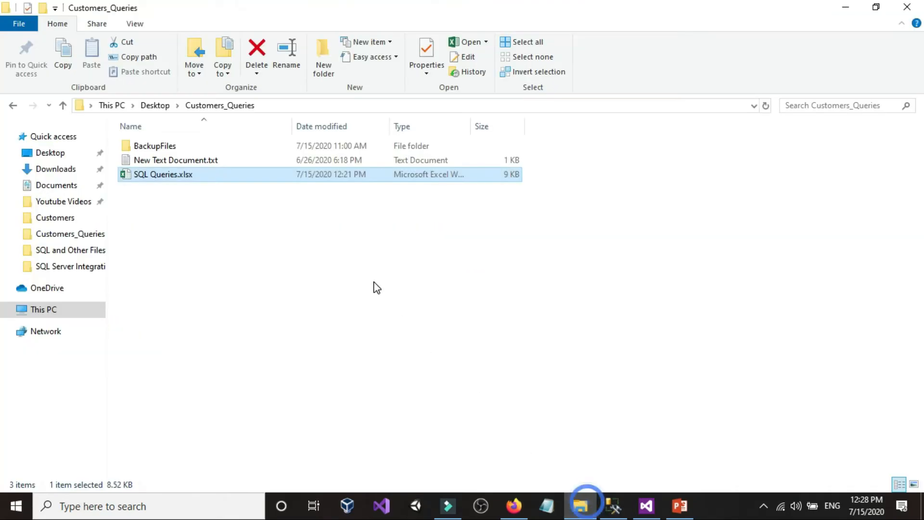
pyautogui.doubleClick(179, 175)
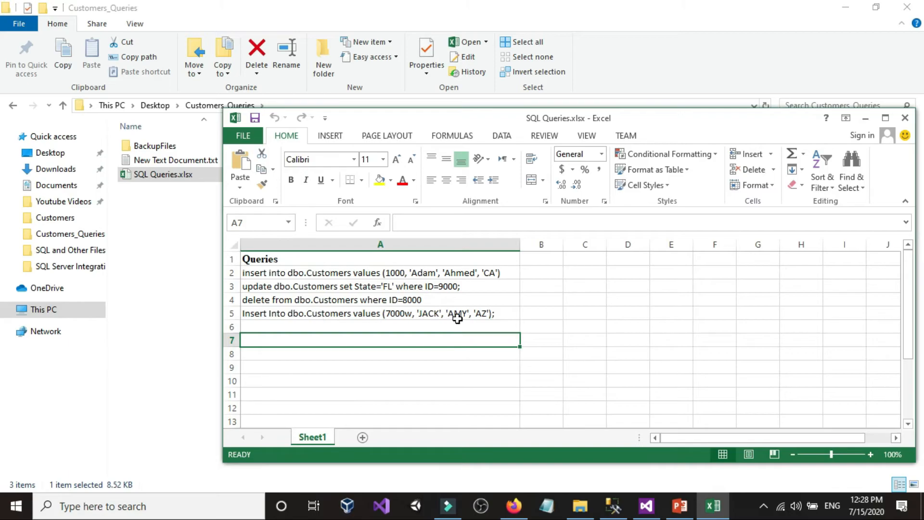
pyautogui.click(416, 316)
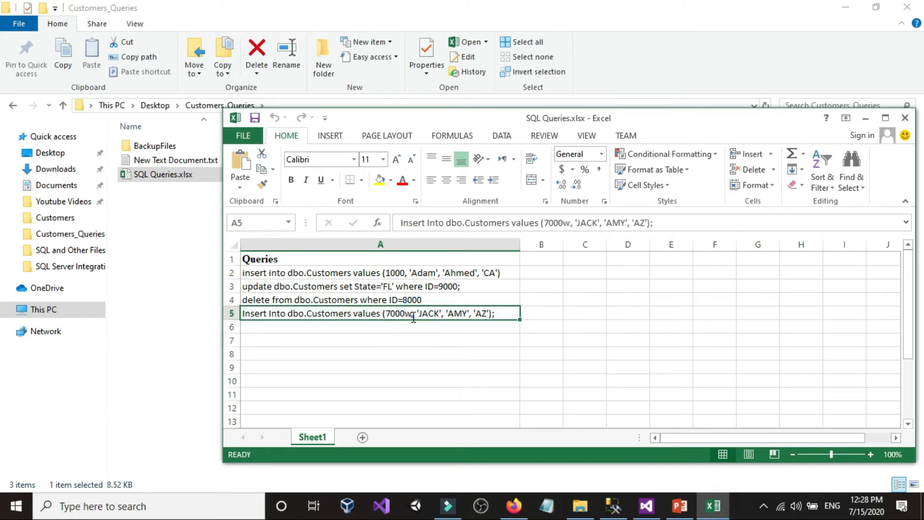
pyautogui.doubleClick(410, 316)
pyautogui.press('BackSpace')
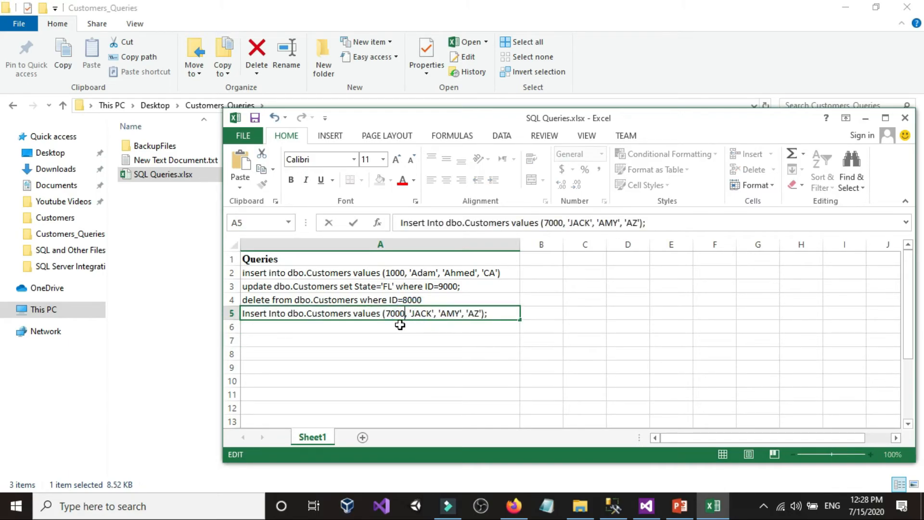
pyautogui.press('Return')
pyautogui.click(253, 117)
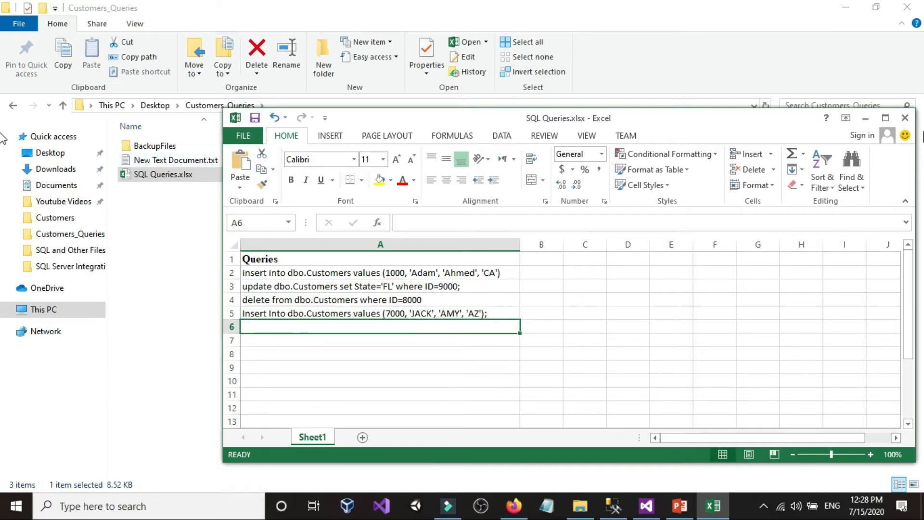
pyautogui.click(905, 118)
pyautogui.click(625, 201)
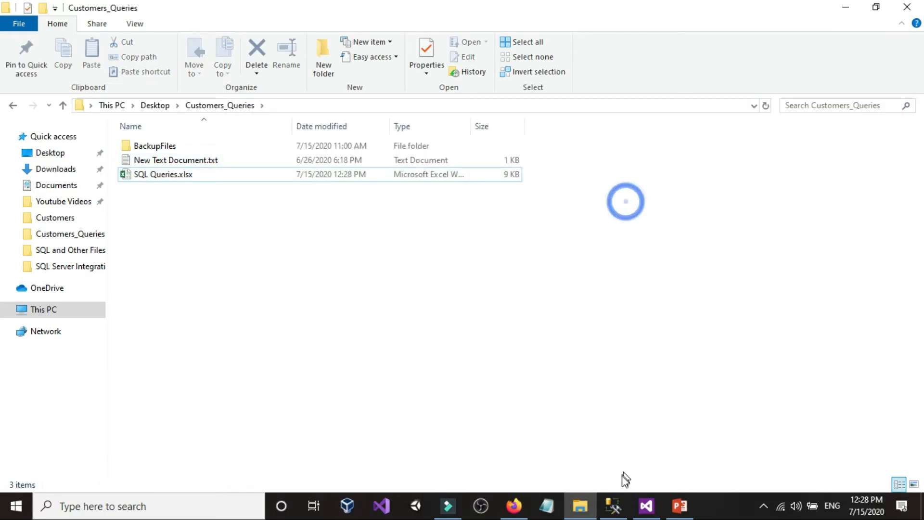
# Run the Part3LoadQueriesFromExcel package in Visual Studio, ending debugging on completion, and query dbo.Customers in Management Studio
pyautogui.click(646, 505)
pyautogui.click(238, 44)
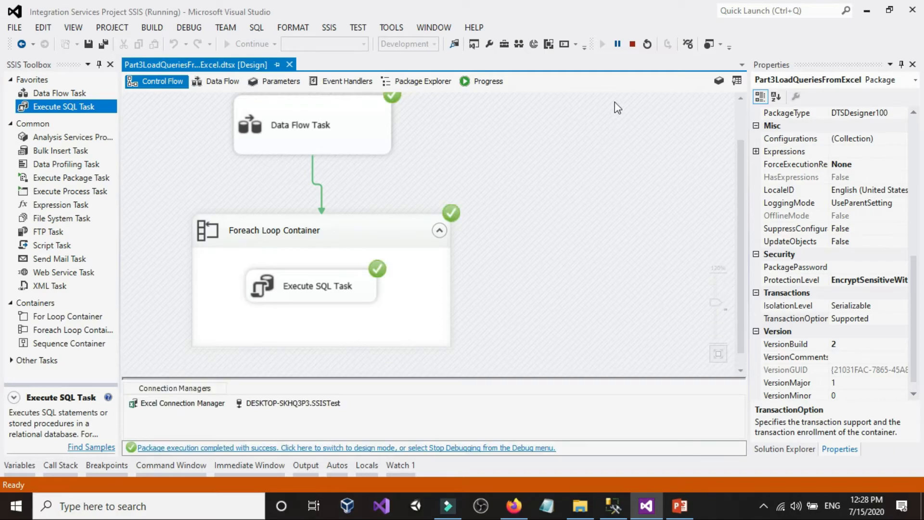
pyautogui.click(633, 44)
pyautogui.click(613, 505)
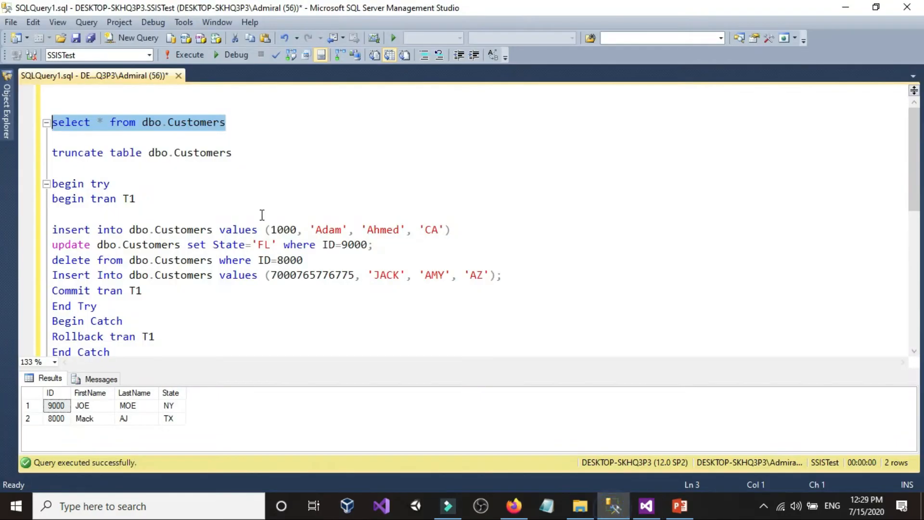
pyautogui.click(181, 56)
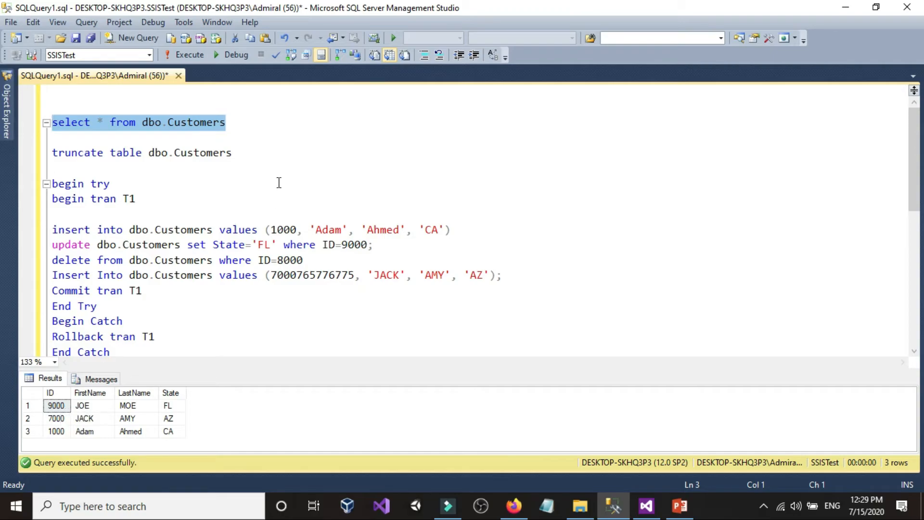
# Truncate dbo.Customers and reinsert the two sample rows for NY and TX
pyautogui.moveTo(283, 158); pyautogui.dragTo(52, 153)
pyautogui.click(195, 50)
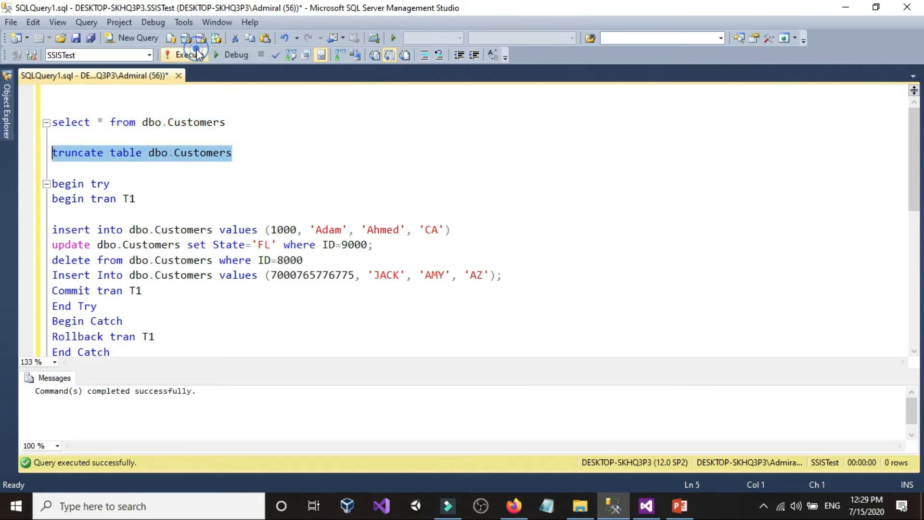
pyautogui.click(291, 230)
pyautogui.scroll(-3, 280, 255)
pyautogui.moveTo(482, 278); pyautogui.dragTo(52, 245)
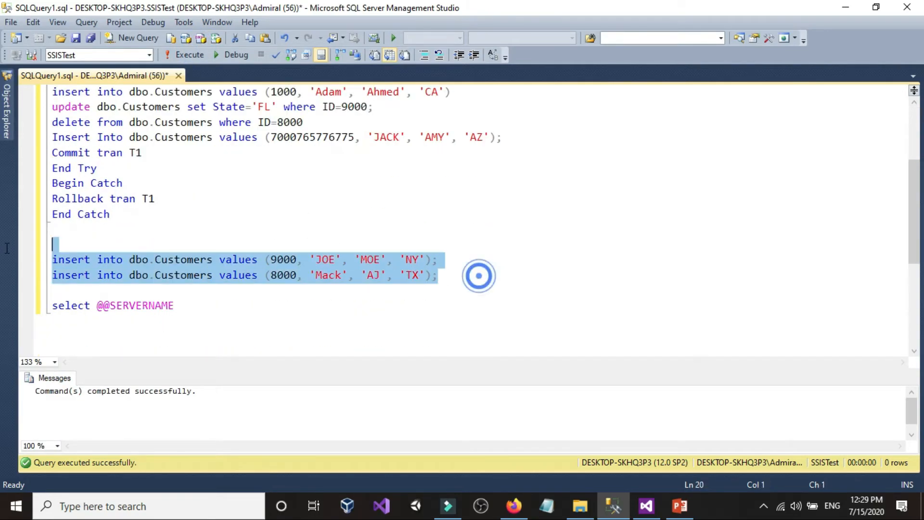
pyautogui.click(193, 53)
# Run select * from dbo.Customers to check the reset table
pyautogui.scroll(3, 355, 264)
pyautogui.moveTo(255, 121); pyautogui.dragTo(50, 122)
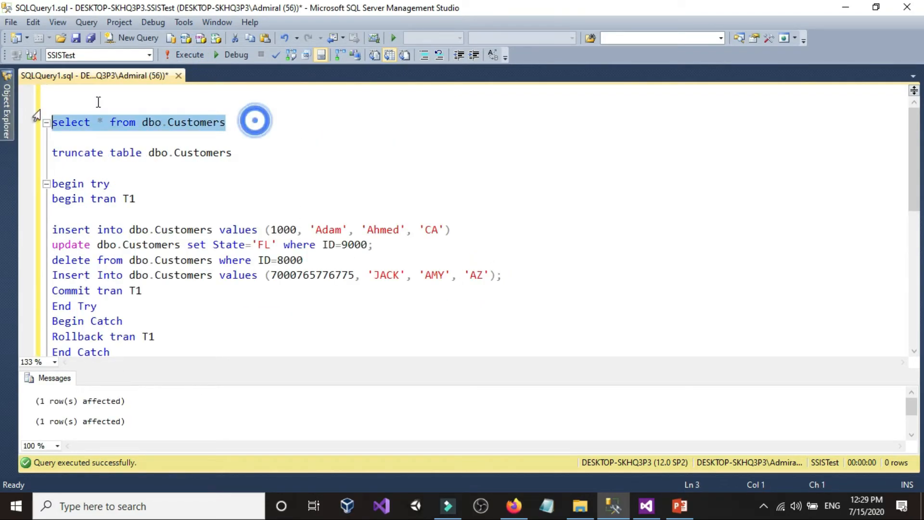
pyautogui.click(192, 55)
pyautogui.click(645, 506)
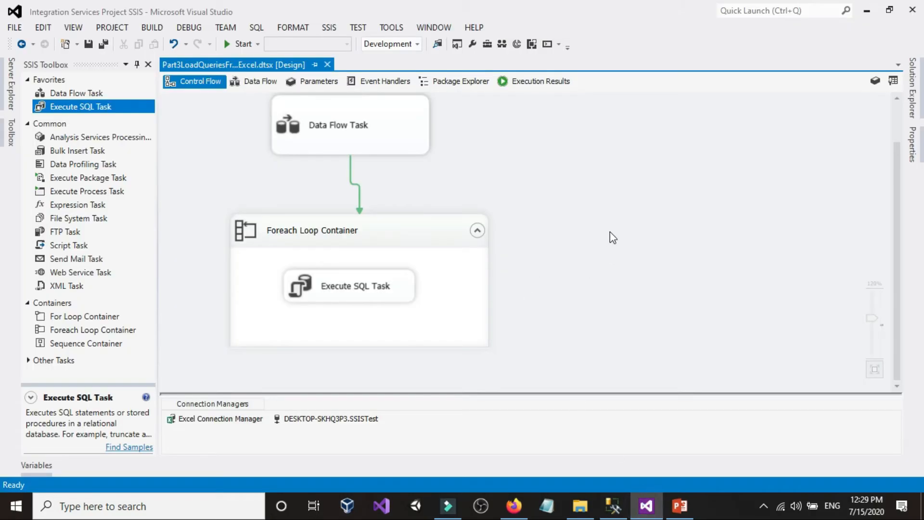
pyautogui.rightClick(607, 224)
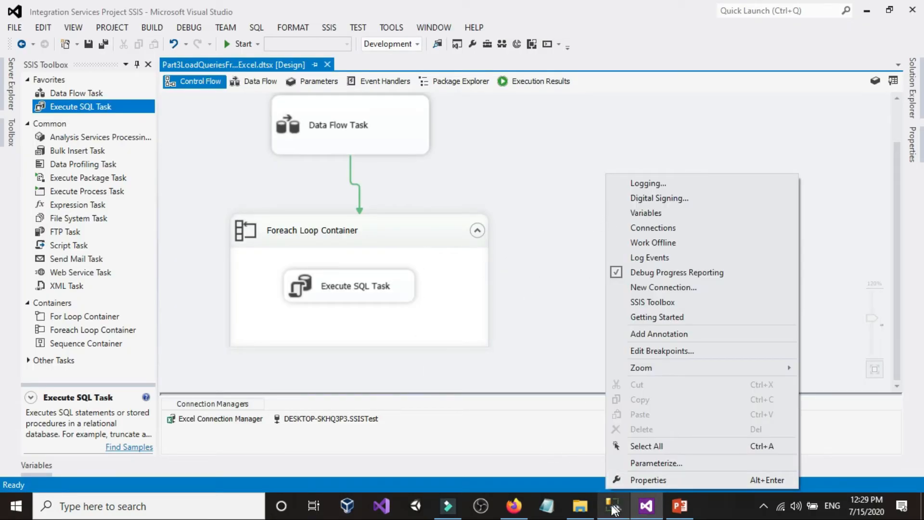
# Open SQL Queries.xlsx from the Customers_Queries folder, add a w after the ID in cell A5's insert query, and save and close the workbook
pyautogui.click(580, 505)
pyautogui.doubleClick(177, 174)
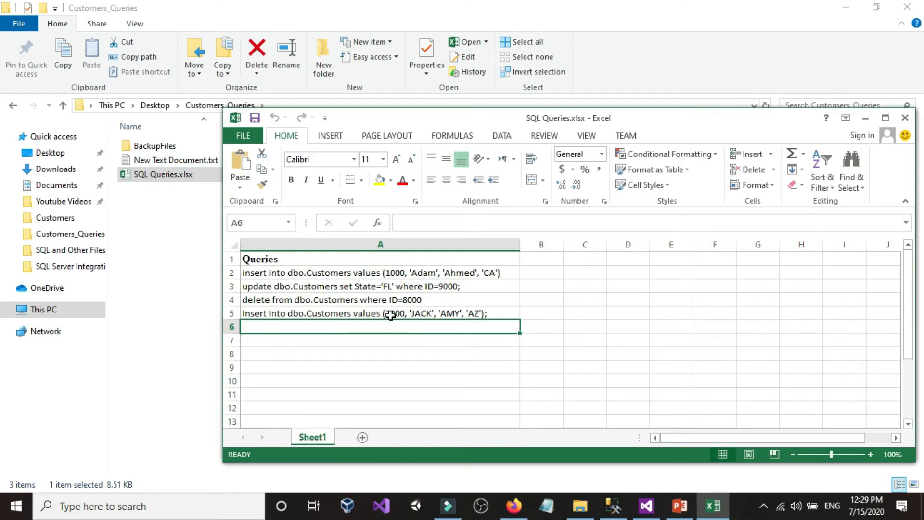
pyautogui.click(401, 313)
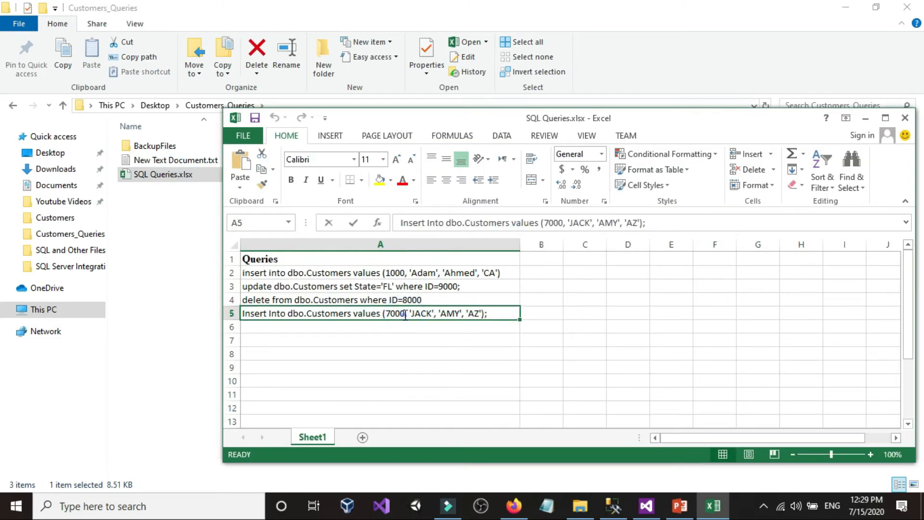
pyautogui.doubleClick(406, 313)
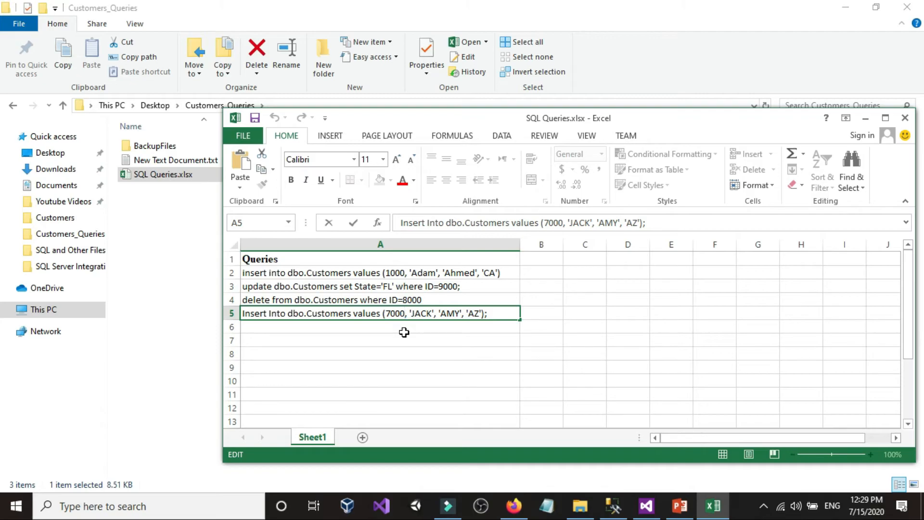
pyautogui.write('w')
pyautogui.click(407, 353)
pyautogui.click(255, 118)
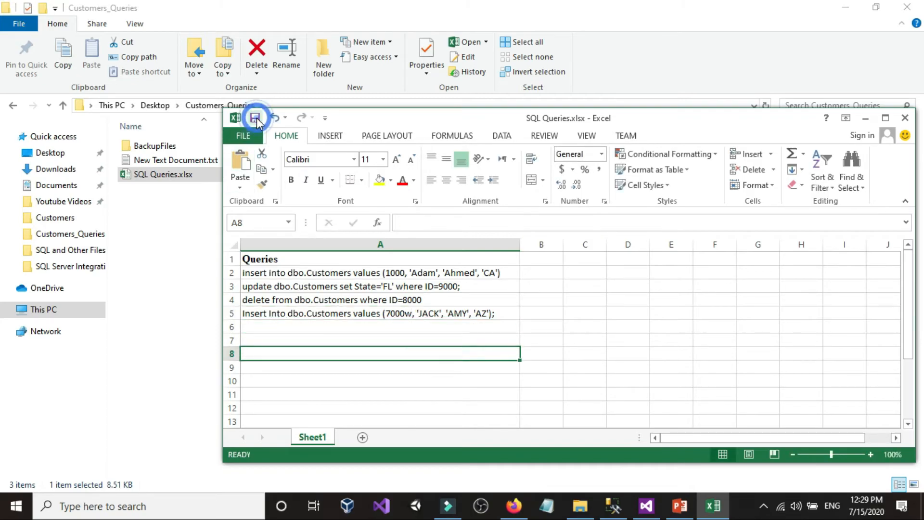
pyautogui.click(905, 117)
pyautogui.click(626, 282)
# Switch to Visual Studio and run the Part3LoadQueriesFromExcel package with the faulty insert query
pyautogui.click(613, 506)
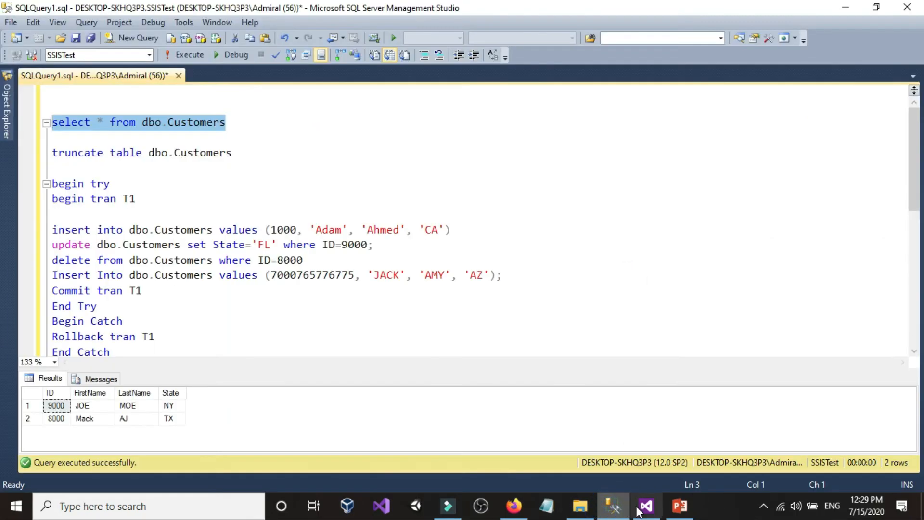
pyautogui.click(645, 506)
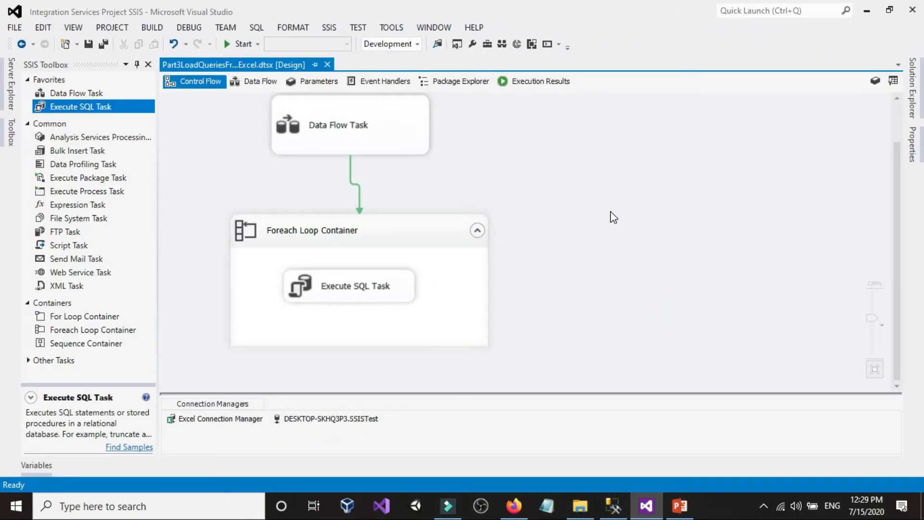
pyautogui.click(241, 44)
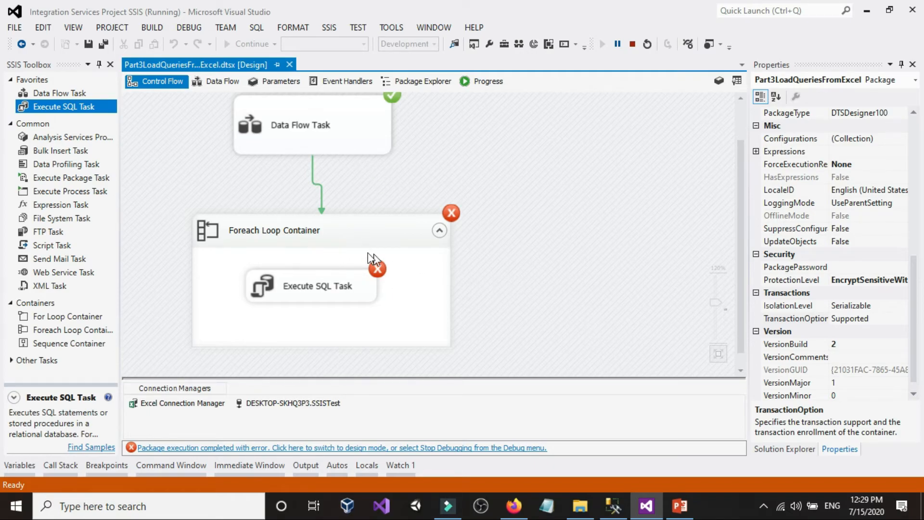
# In SQL Server Management Studio, rerun select * from dbo.Customers to check which changes the package run left in the table
pyautogui.click(581, 507)
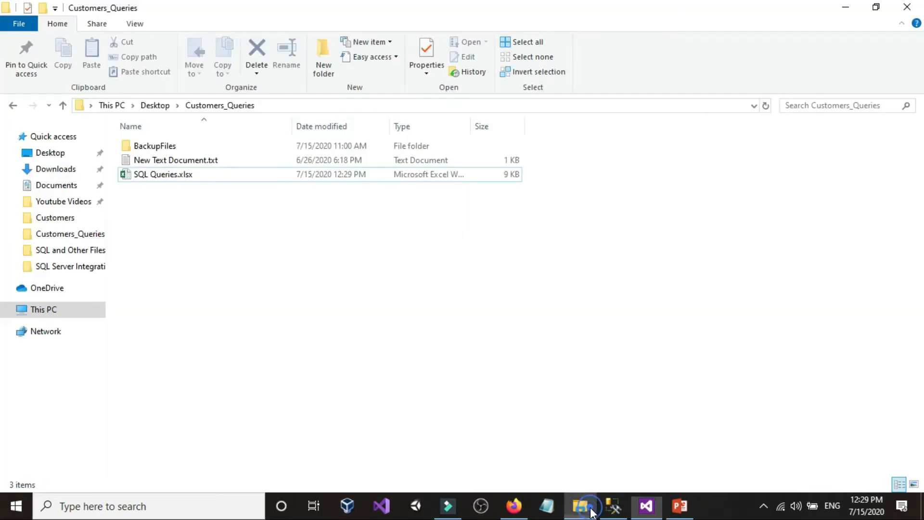
pyautogui.click(613, 506)
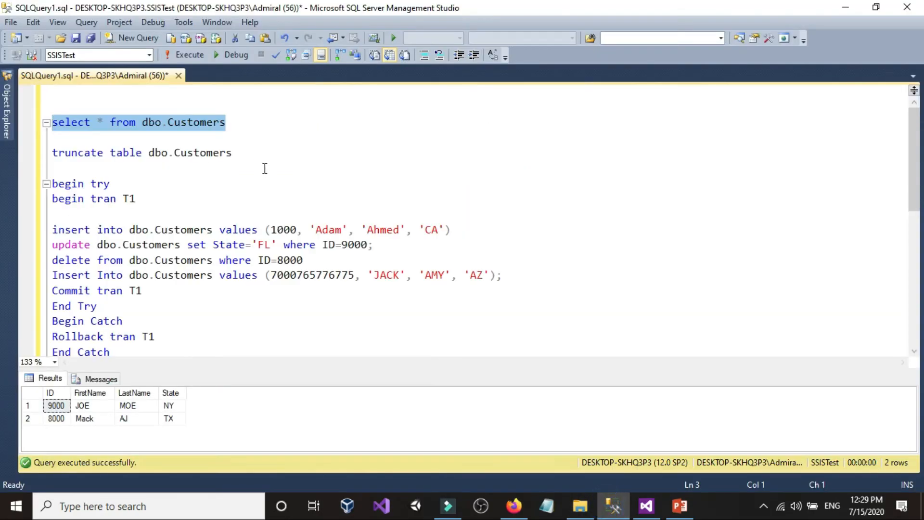
pyautogui.click(190, 57)
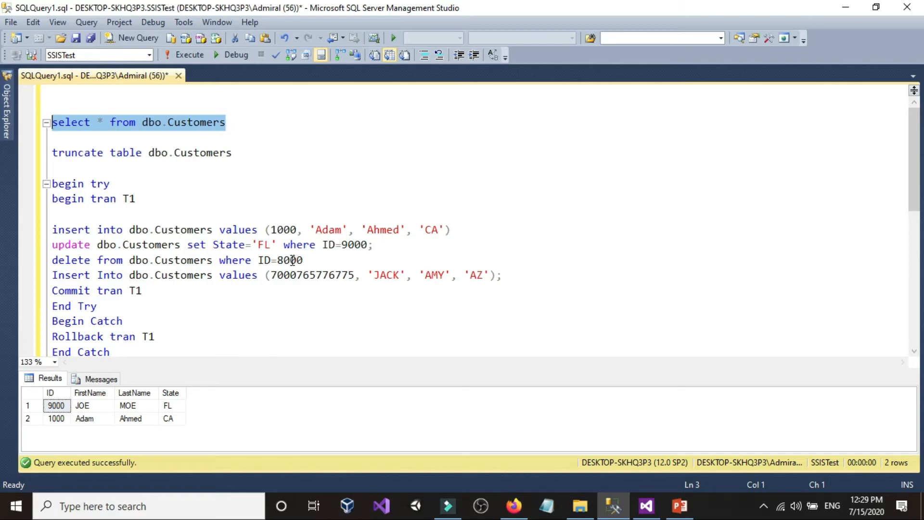
# Compare the dbo.Customers rows with the insert, update, delete and faulty insert statements to see which ones took effect
pyautogui.moveTo(269, 229); pyautogui.dragTo(297, 229)
pyautogui.click(291, 230)
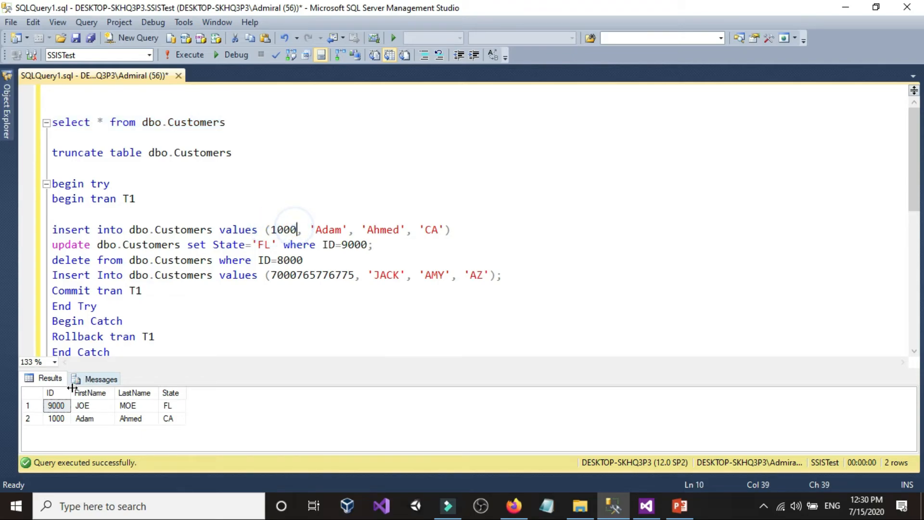
pyautogui.click(56, 418)
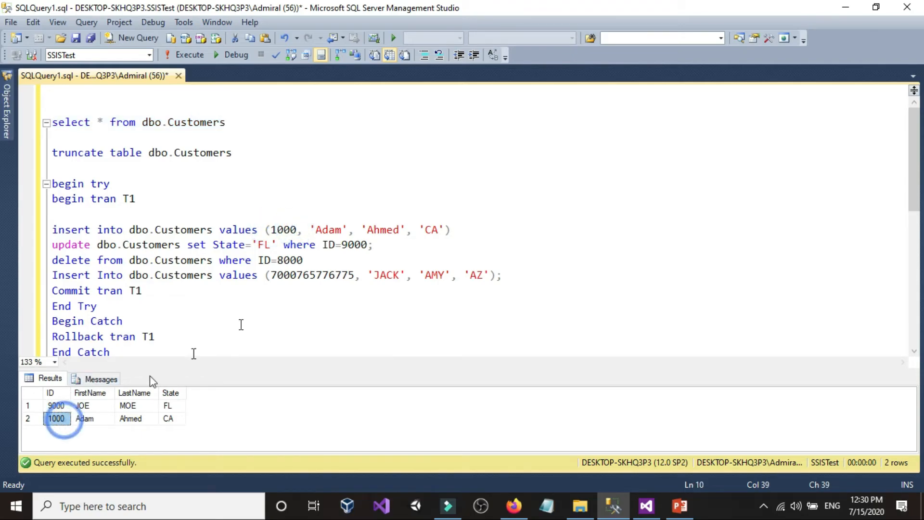
pyautogui.click(336, 247)
pyautogui.click(264, 245)
pyautogui.click(168, 406)
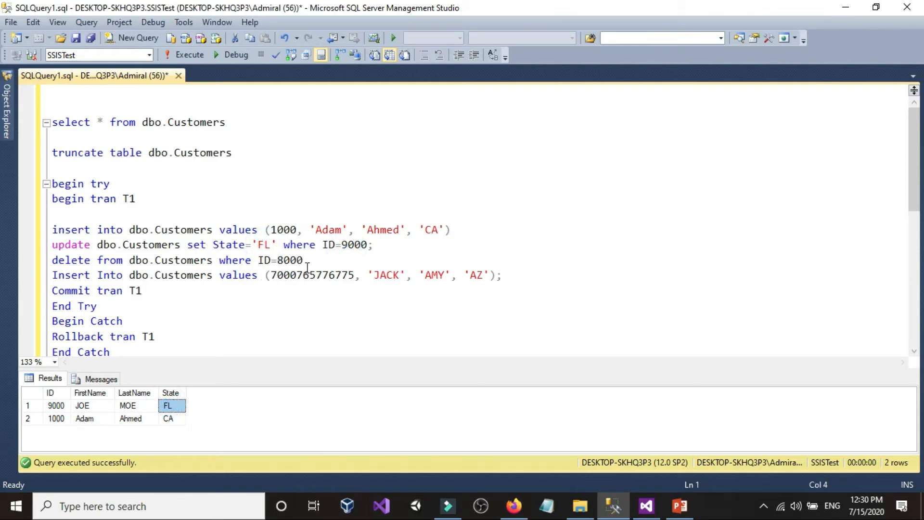
pyautogui.doubleClick(294, 259)
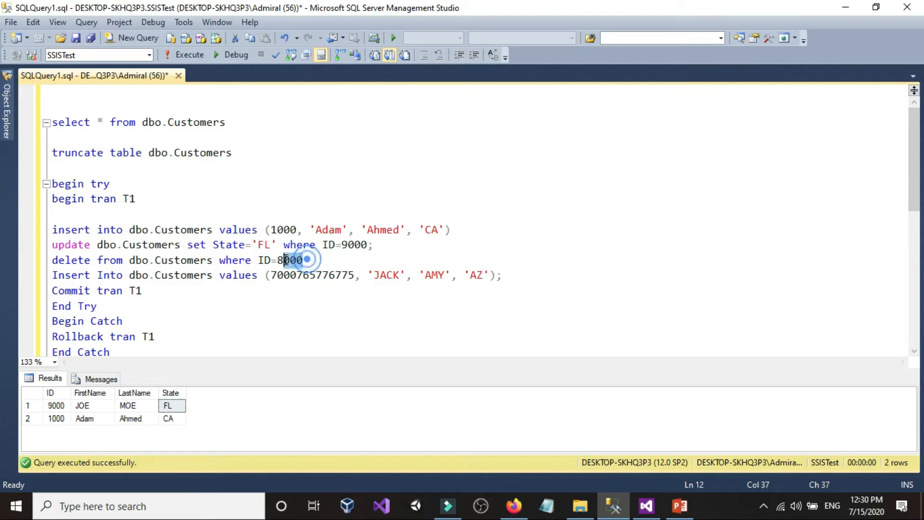
pyautogui.click(90, 426)
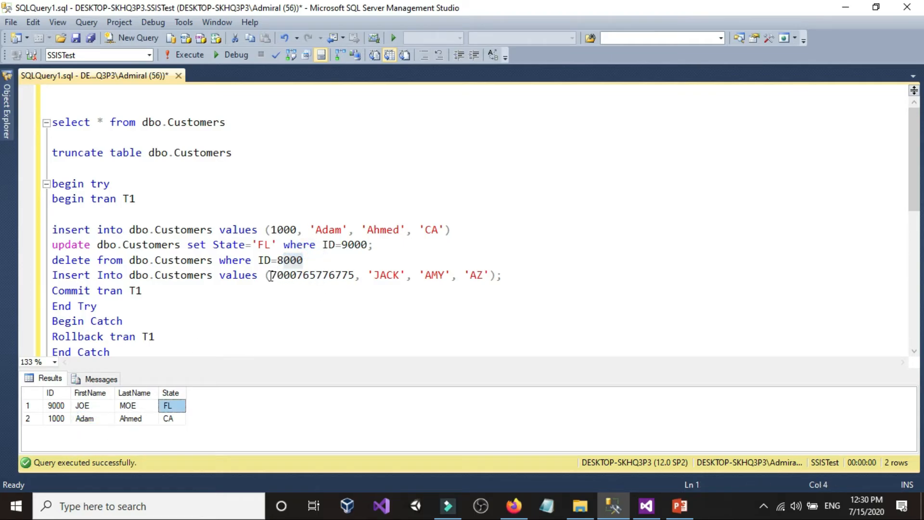
pyautogui.moveTo(269, 275); pyautogui.dragTo(362, 275)
pyautogui.click(340, 274)
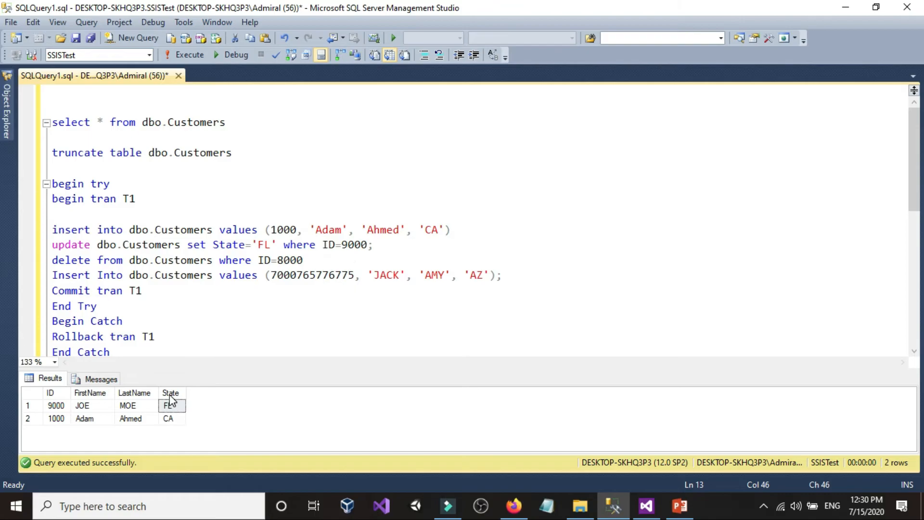
# Truncate dbo.Customers and rerun the two insert statements below the catch block to restore the starting NY and TX rows
pyautogui.moveTo(248, 157); pyautogui.dragTo(52, 153)
pyautogui.click(190, 54)
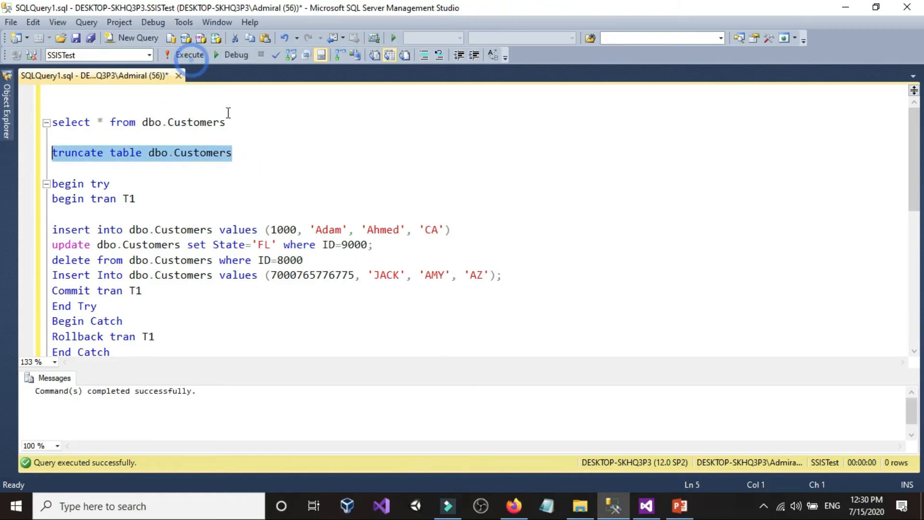
pyautogui.scroll(-3, 385, 270)
pyautogui.moveTo(440, 279); pyautogui.dragTo(52, 244)
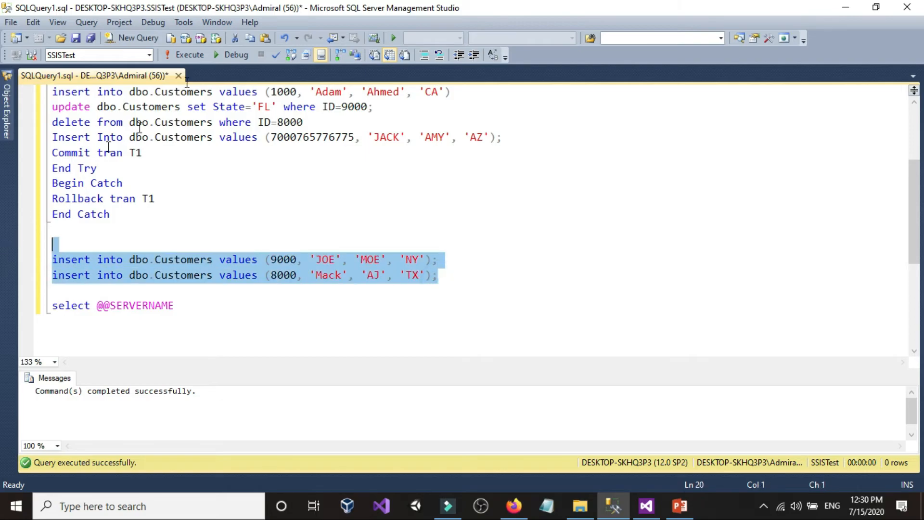
pyautogui.click(189, 54)
# Run select * from dbo.Customers to check the restored starting rows
pyautogui.scroll(3, 217, 227)
pyautogui.moveTo(241, 122); pyautogui.dragTo(52, 122)
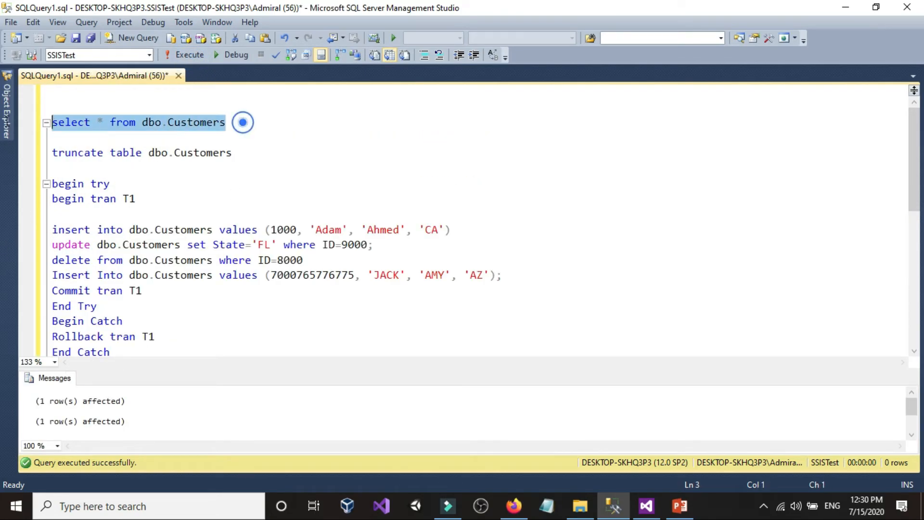
pyautogui.click(189, 55)
pyautogui.scroll(-2, 240, 234)
pyautogui.click(525, 281)
# Switch to Visual Studio, stop debugging, and set the Part3LoadQueriesFromExcel package's TransactionOption to Required
pyautogui.click(646, 506)
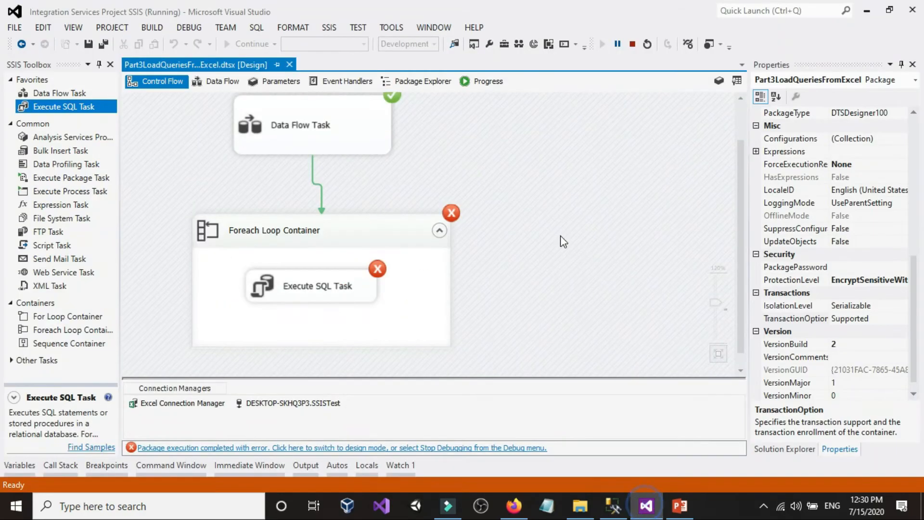
pyautogui.click(632, 43)
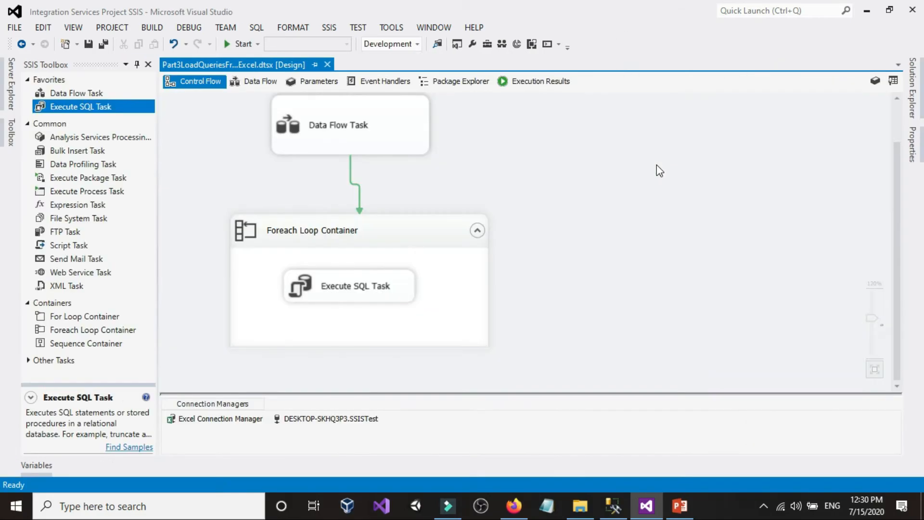
pyautogui.rightClick(645, 155)
pyautogui.click(688, 461)
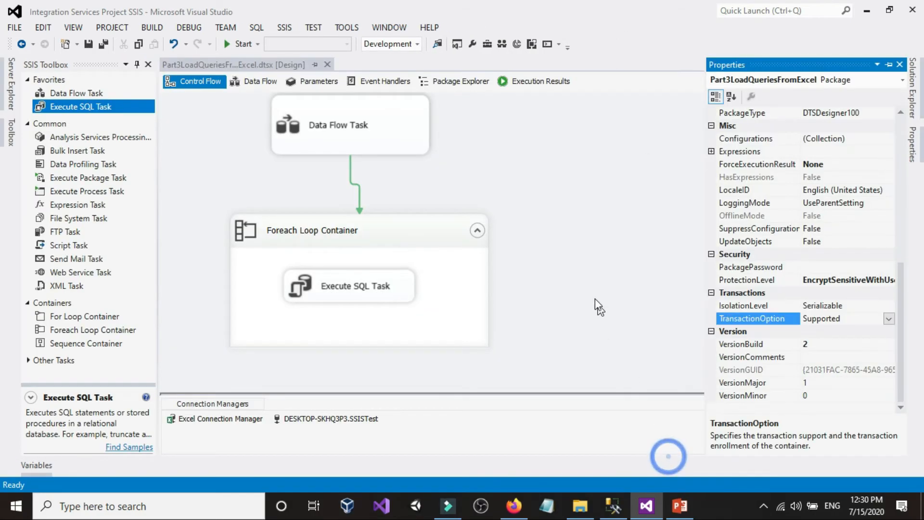
pyautogui.click(890, 319)
pyautogui.click(827, 357)
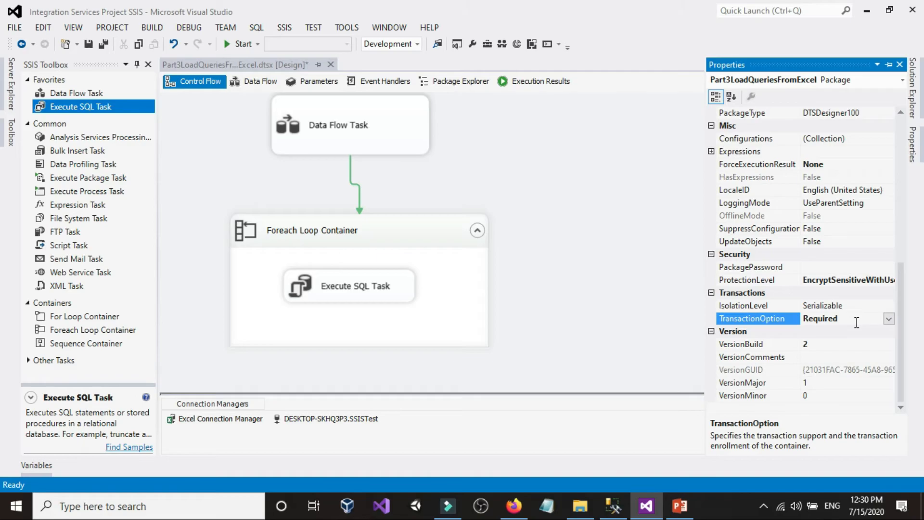
# Review the TransactionOption settings of the package, the Data Flow Task and the Foreach Loop Container
pyautogui.click(550, 166)
pyautogui.rightClick(657, 160)
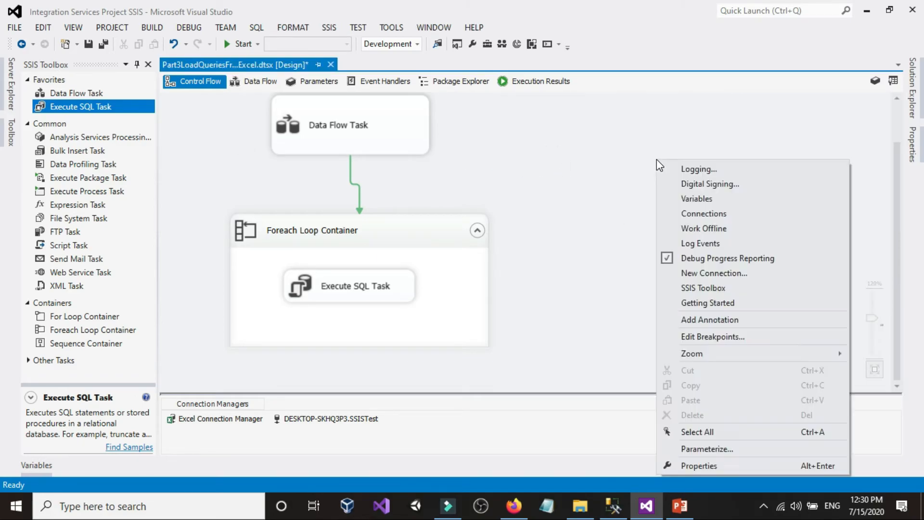
pyautogui.click(710, 465)
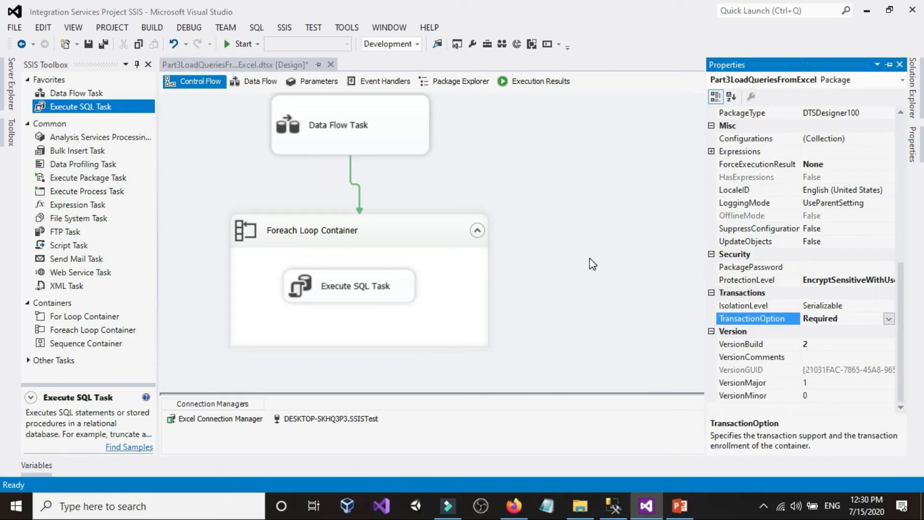
pyautogui.click(404, 145)
pyautogui.rightClick(423, 146)
pyautogui.click(463, 388)
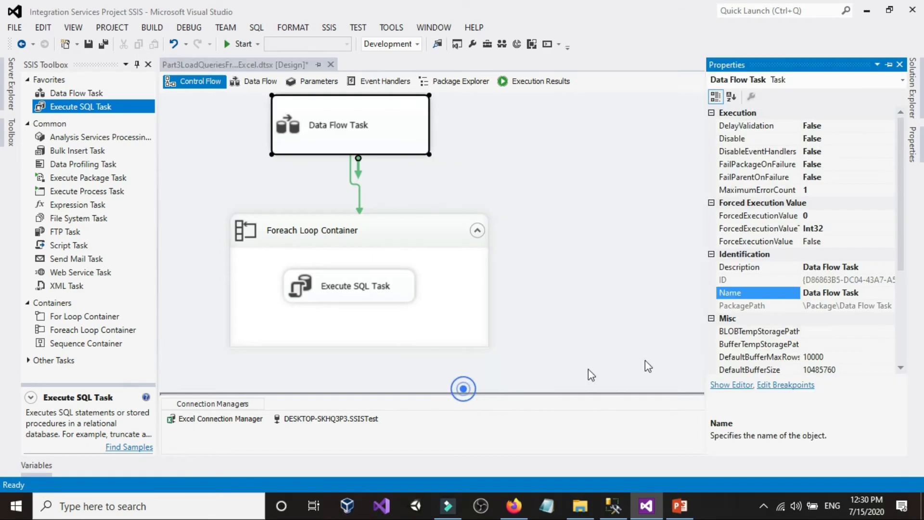
pyautogui.scroll(-5, 781, 369)
pyautogui.click(441, 262)
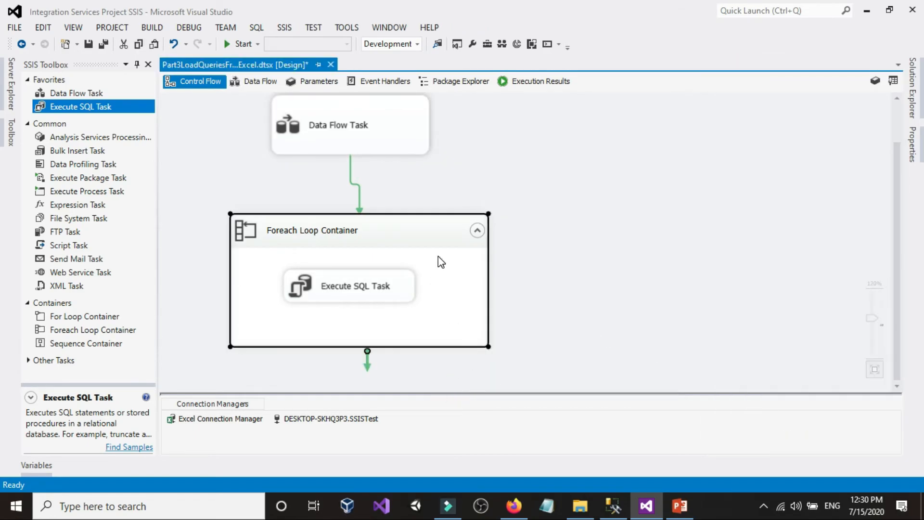
pyautogui.rightClick(438, 256)
pyautogui.click(529, 282)
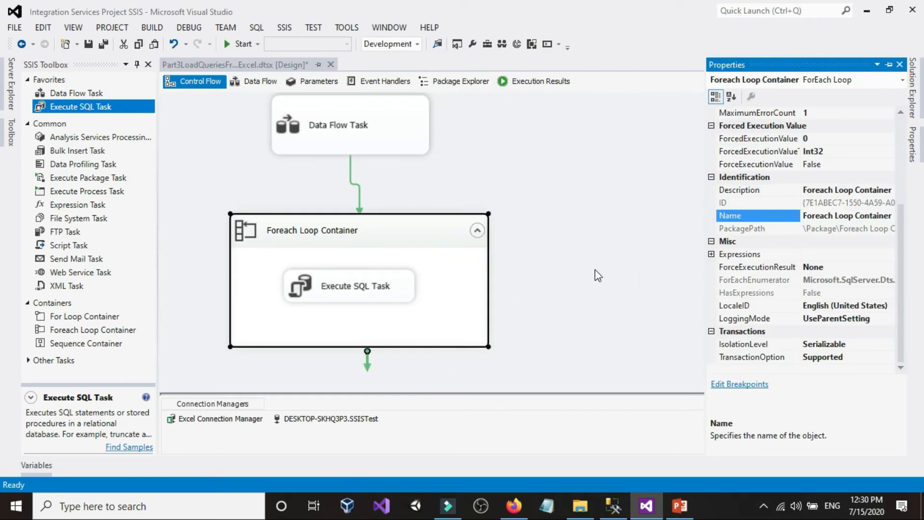
# Run the Part3LoadQueriesFromExcel package and read the full error message in its execution progress log
pyautogui.click(610, 185)
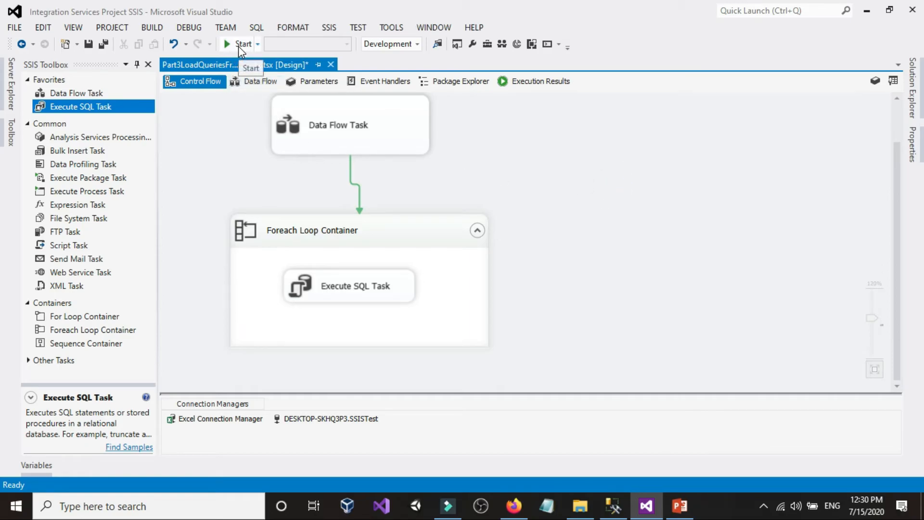
pyautogui.click(238, 45)
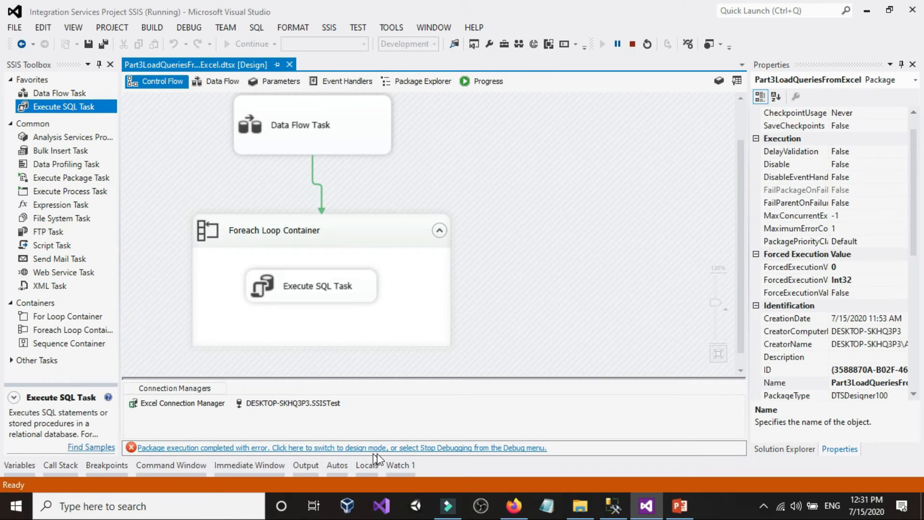
pyautogui.click(491, 81)
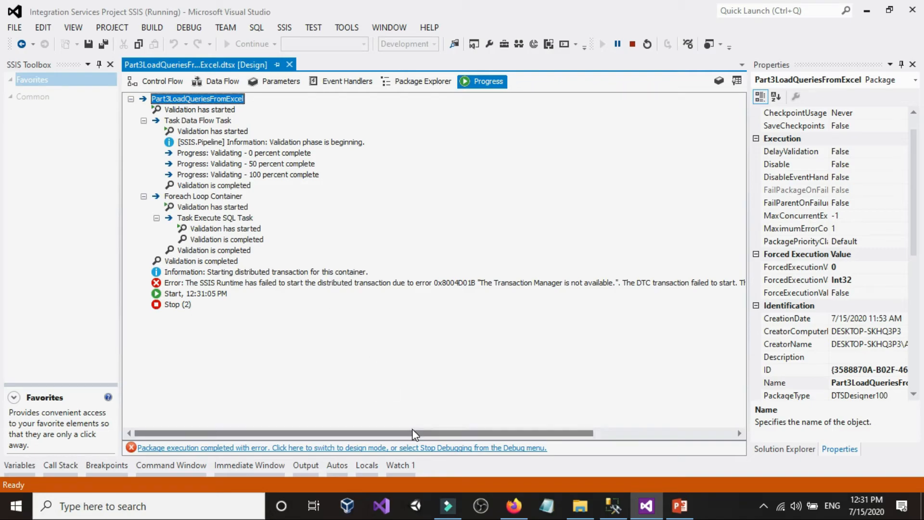
pyautogui.moveTo(415, 433); pyautogui.dragTo(554, 445)
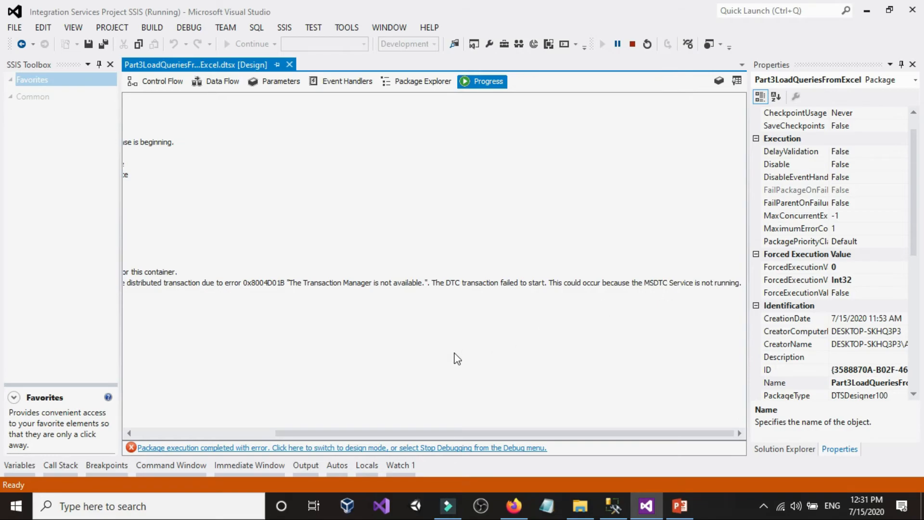
# Look over the transaction script and customer rows in SQL Server Management Studio, and return to Visual Studio
pyautogui.click(612, 504)
pyautogui.click(492, 286)
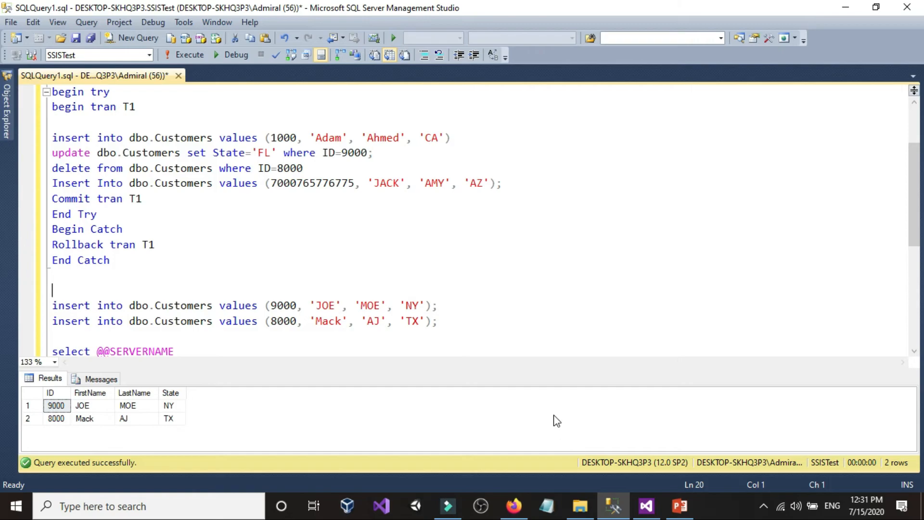
pyautogui.click(646, 505)
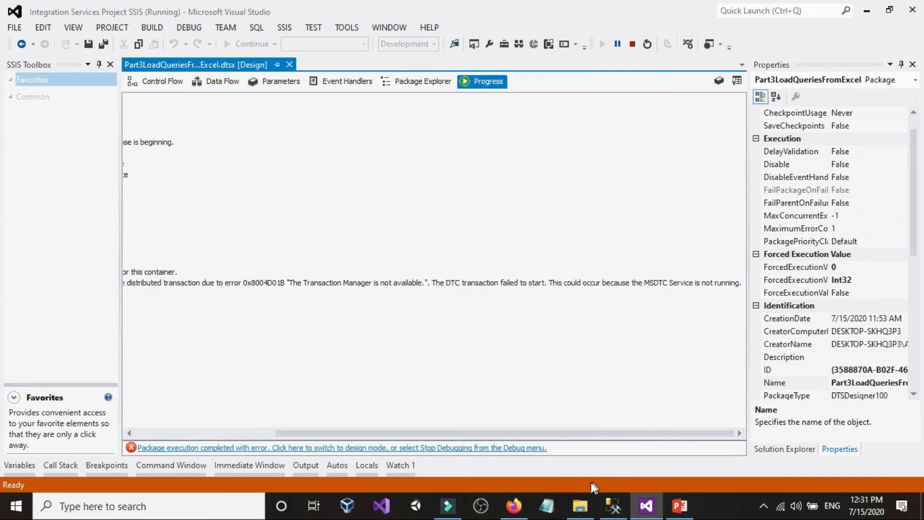
# Switch to Firefox and examine the Microsoft download page for the Distributed Transaction Coordinator (MSDTC) management pack
pyautogui.click(514, 505)
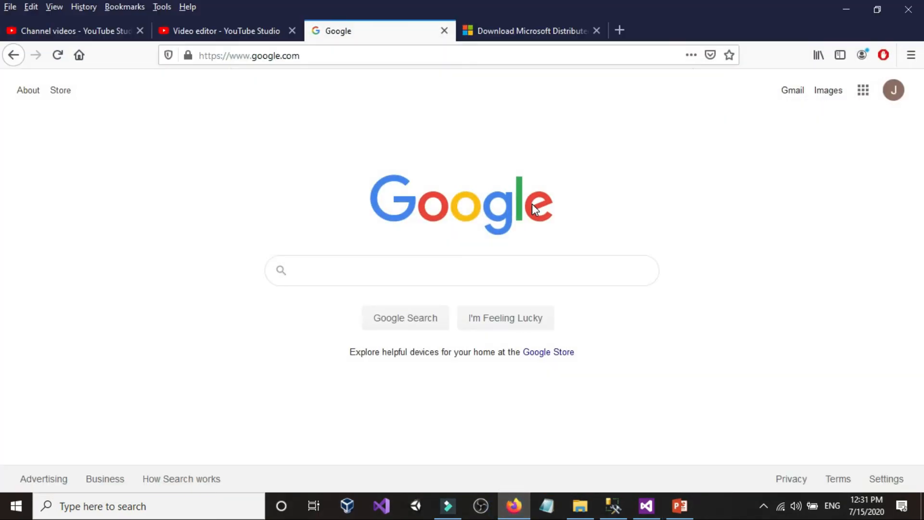
pyautogui.click(531, 34)
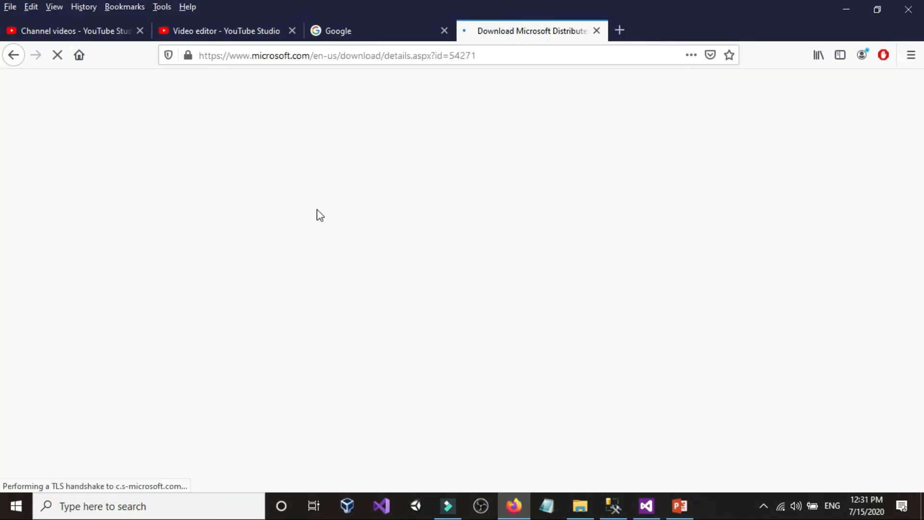
pyautogui.scroll(-10, 315, 219)
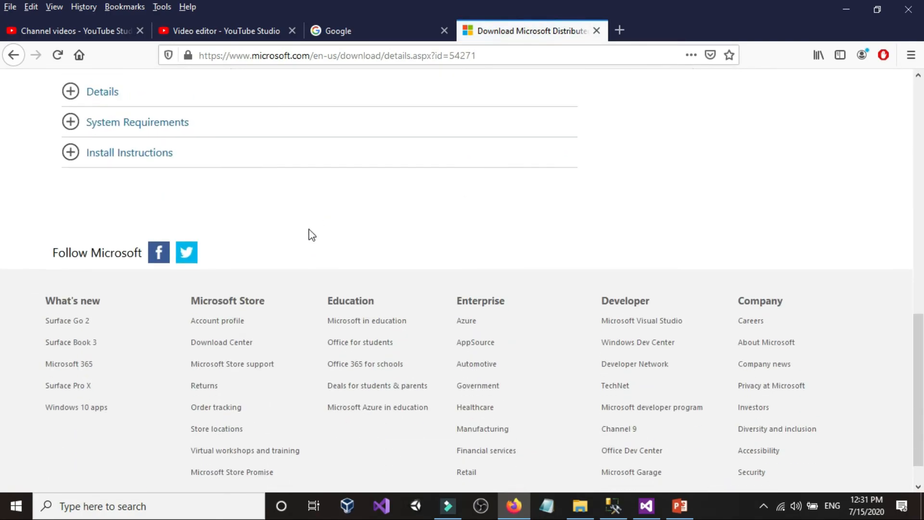
pyautogui.scroll(5, 311, 236)
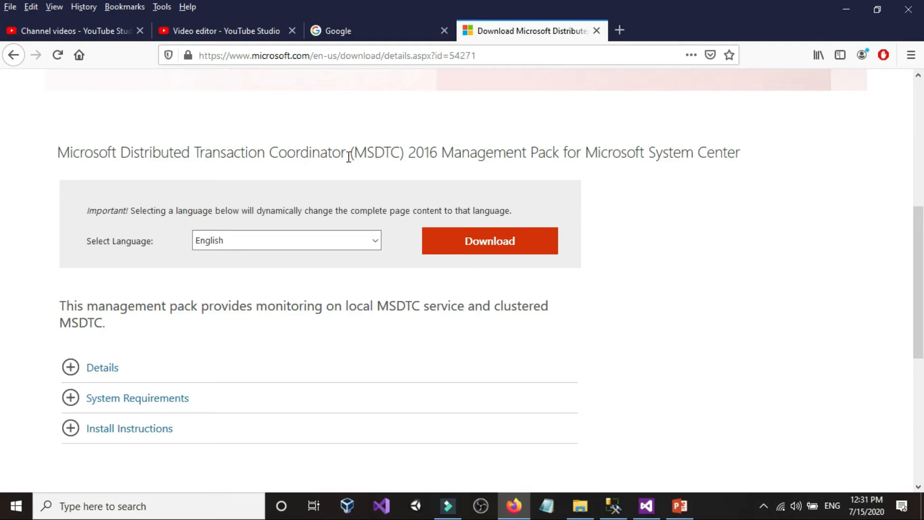
pyautogui.moveTo(347, 154); pyautogui.dragTo(221, 154)
pyautogui.click(224, 155)
# Find Component Services through Windows search, open it, and maximize its window
pyautogui.click(99, 509)
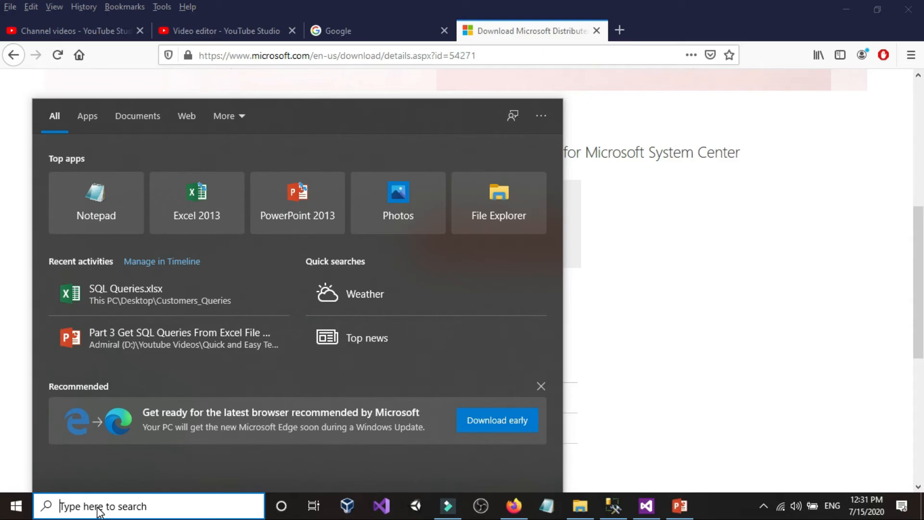
pyautogui.write('c')
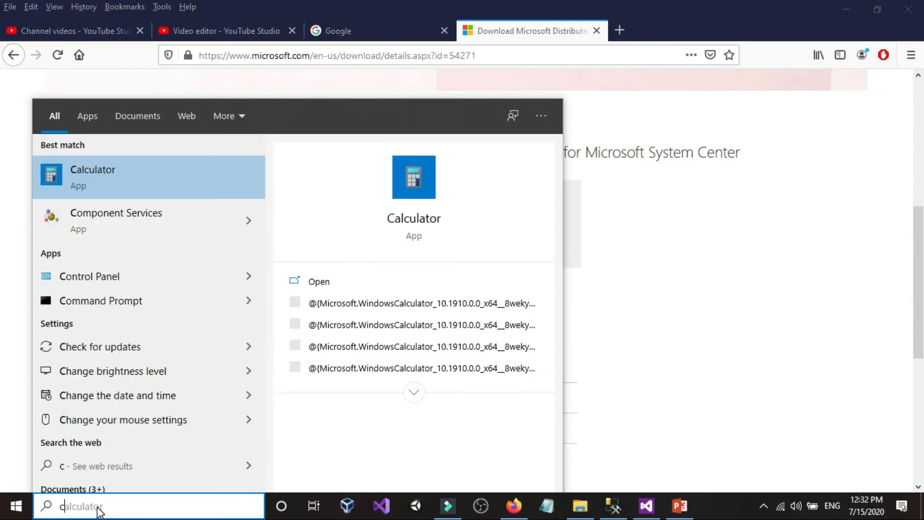
pyautogui.write('omp')
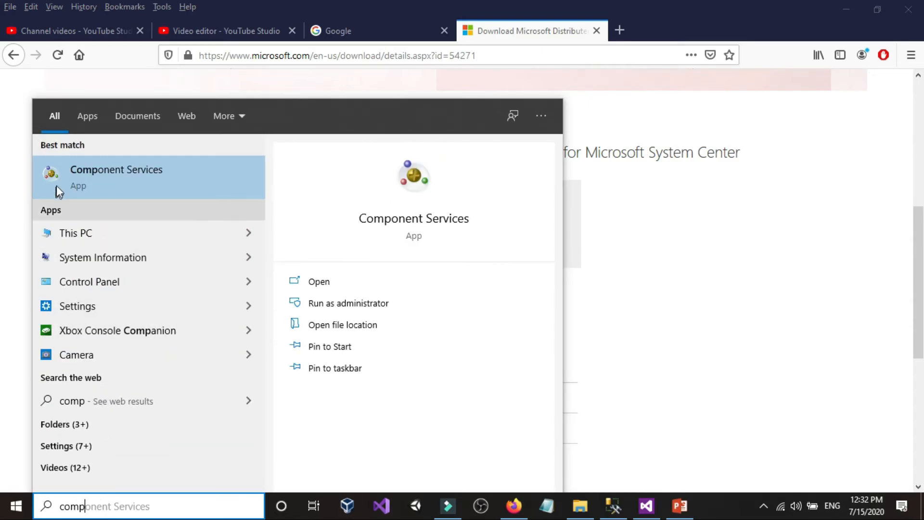
pyautogui.click(97, 172)
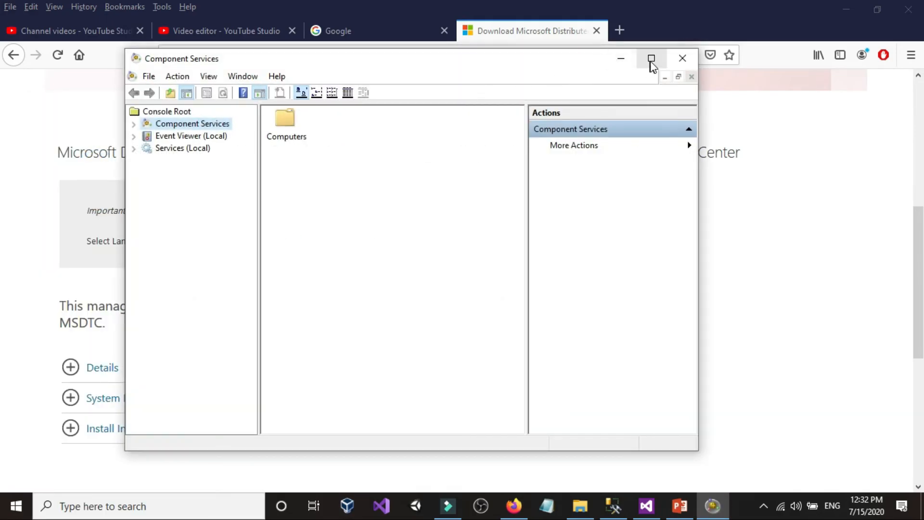
pyautogui.click(652, 58)
pyautogui.moveTo(134, 62); pyautogui.dragTo(259, 63)
# Expand Component Services, Computers and My Computer in the console tree to reach the Distributed Transaction Coordinator folder
pyautogui.click(8, 71)
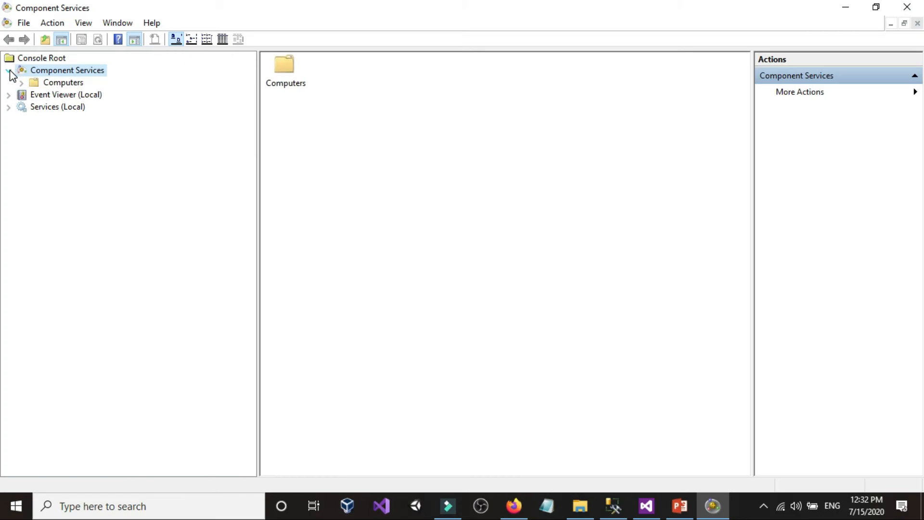
pyautogui.click(21, 84)
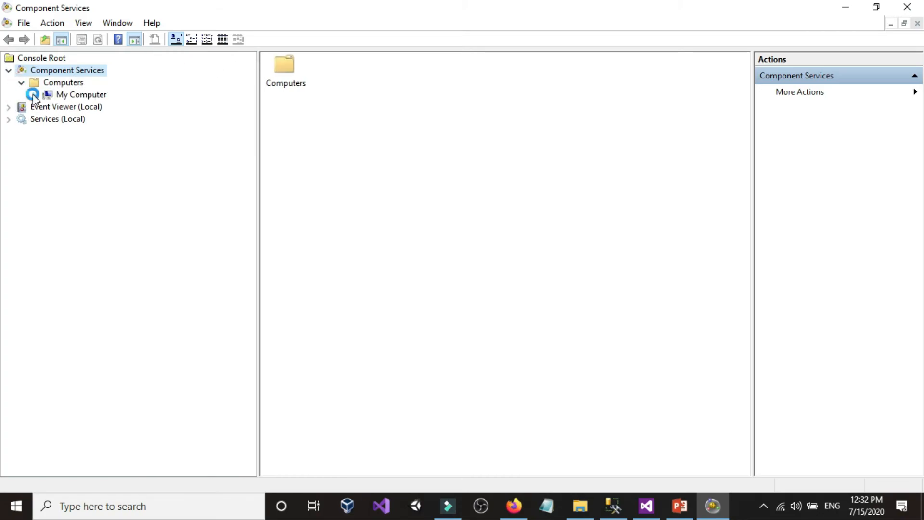
pyautogui.click(34, 94)
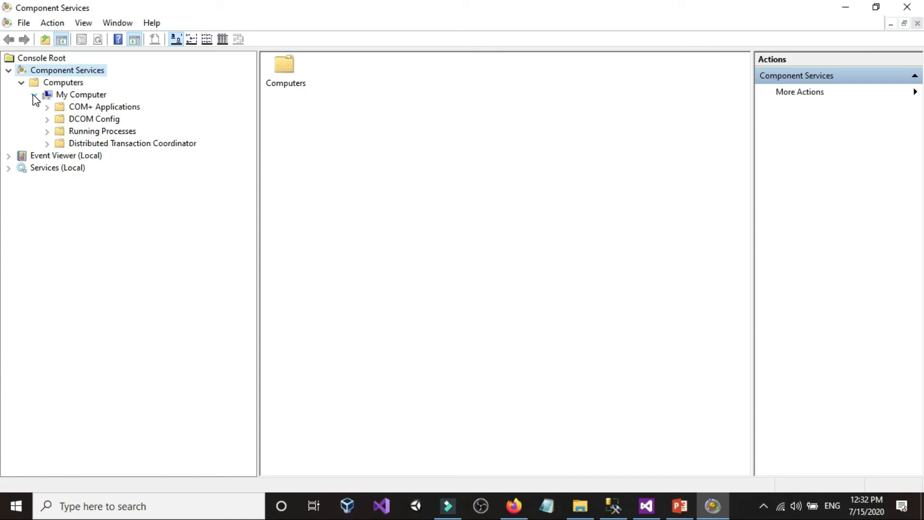
# Expand the Distributed Transaction Coordinator folder and open the security settings in the Local DTC properties
pyautogui.click(89, 143)
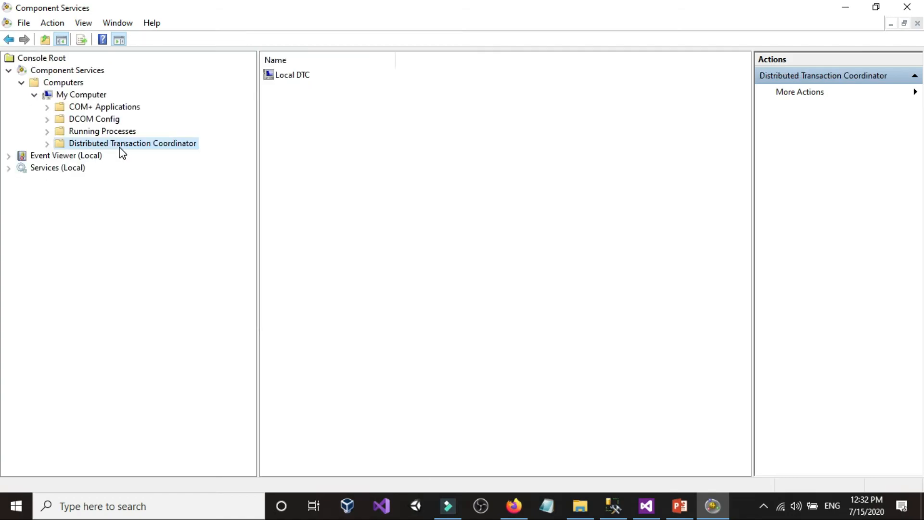
pyautogui.click(47, 144)
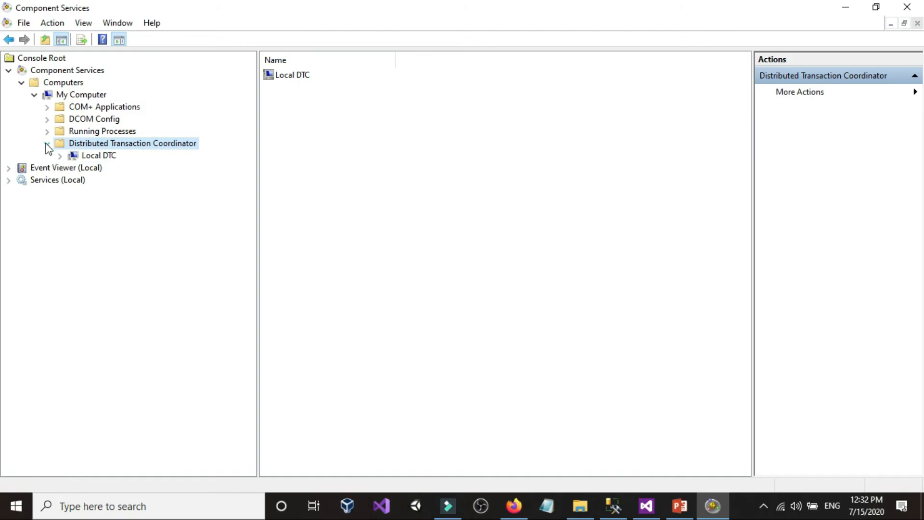
pyautogui.click(97, 157)
pyautogui.rightClick(99, 158)
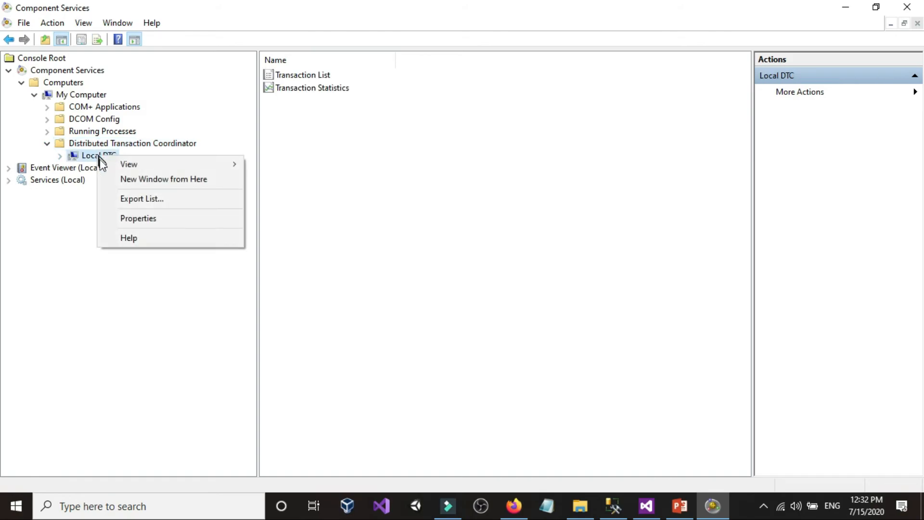
pyautogui.click(130, 216)
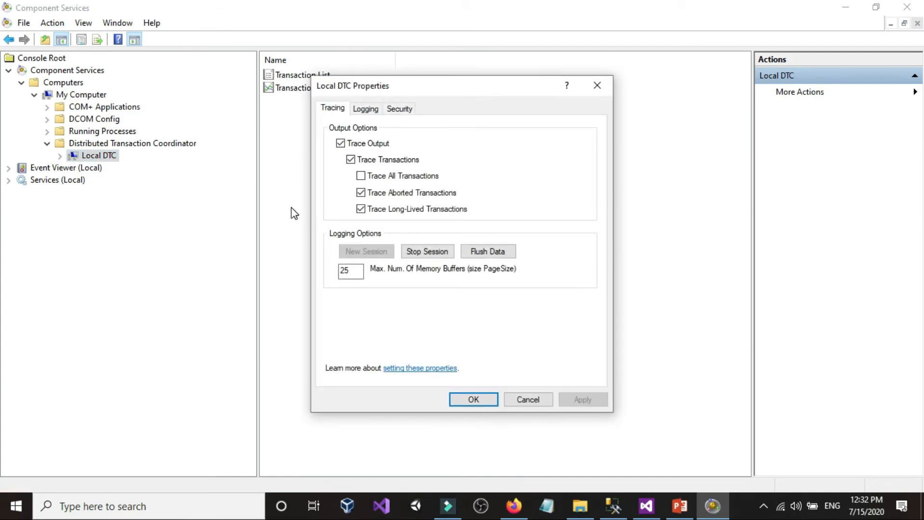
pyautogui.click(400, 109)
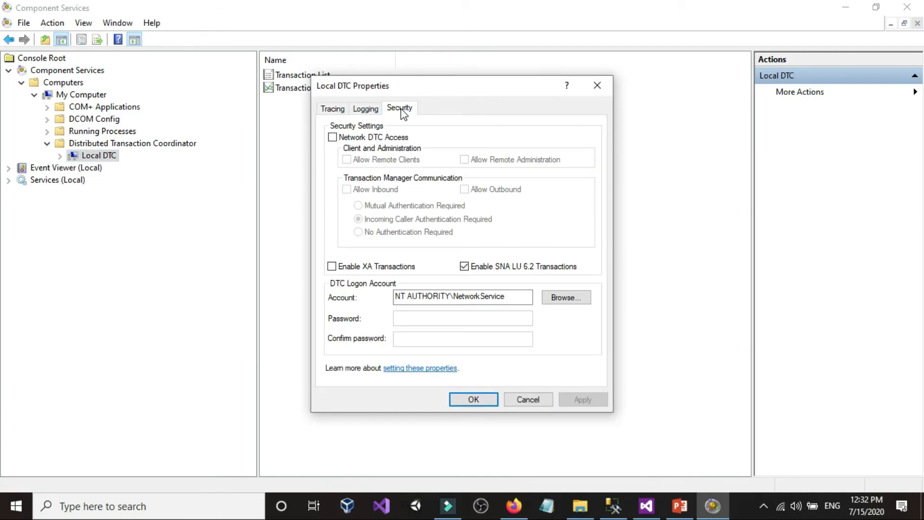
# Enable Network DTC Access with remote clients, inbound and outbound communication and No Authentication Required, applying the changes with an MSDTC service restart
pyautogui.click(332, 138)
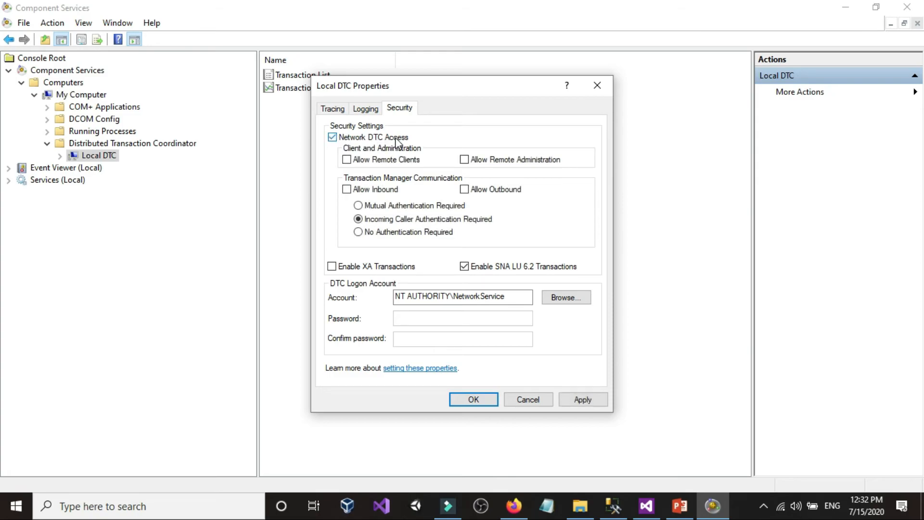
pyautogui.click(347, 160)
pyautogui.click(465, 190)
pyautogui.click(599, 400)
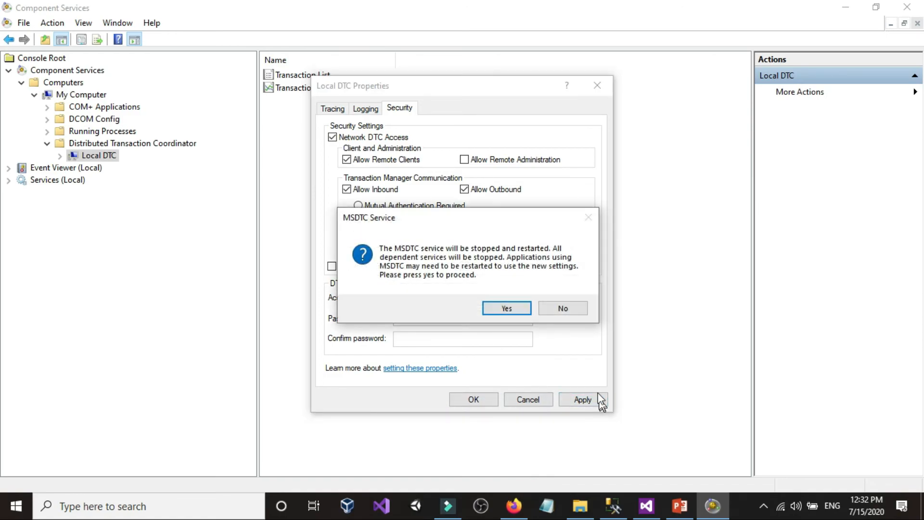
pyautogui.click(504, 307)
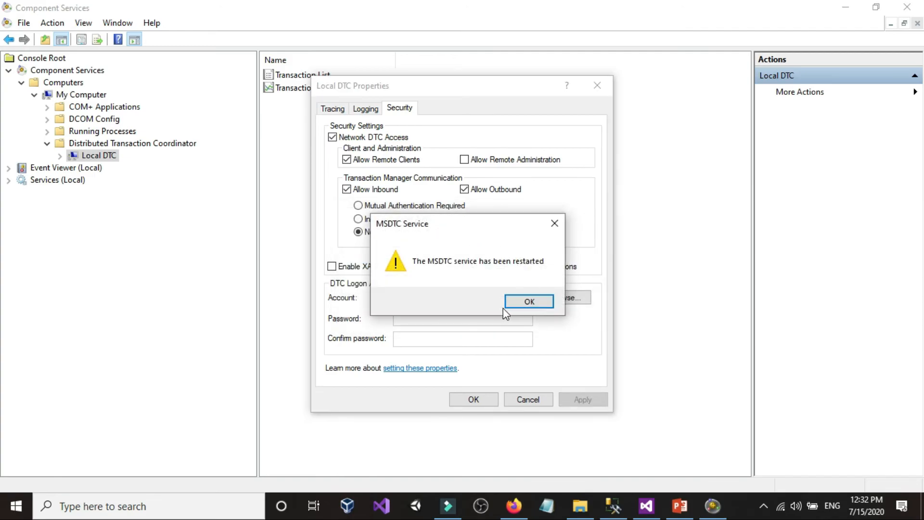
pyautogui.click(528, 303)
pyautogui.click(489, 400)
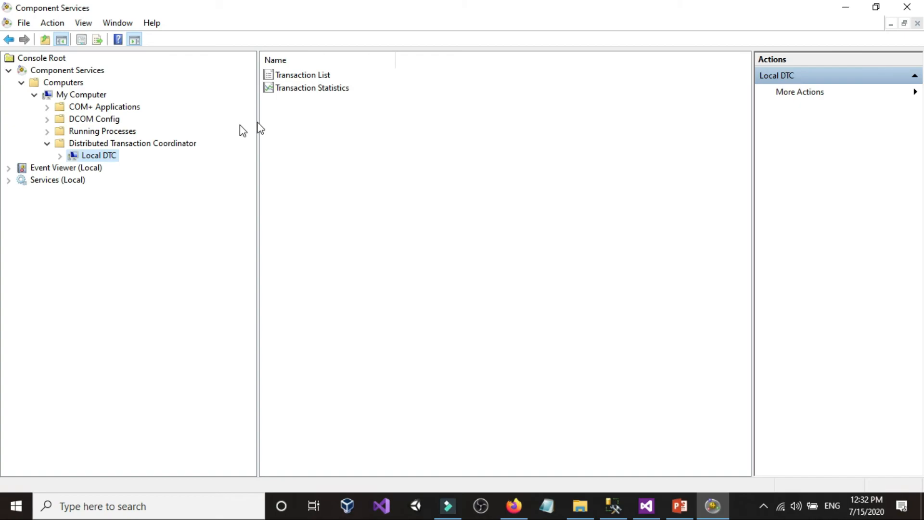
# Reopen the Local DTC properties to check the saved security settings, and close them
pyautogui.rightClick(107, 155)
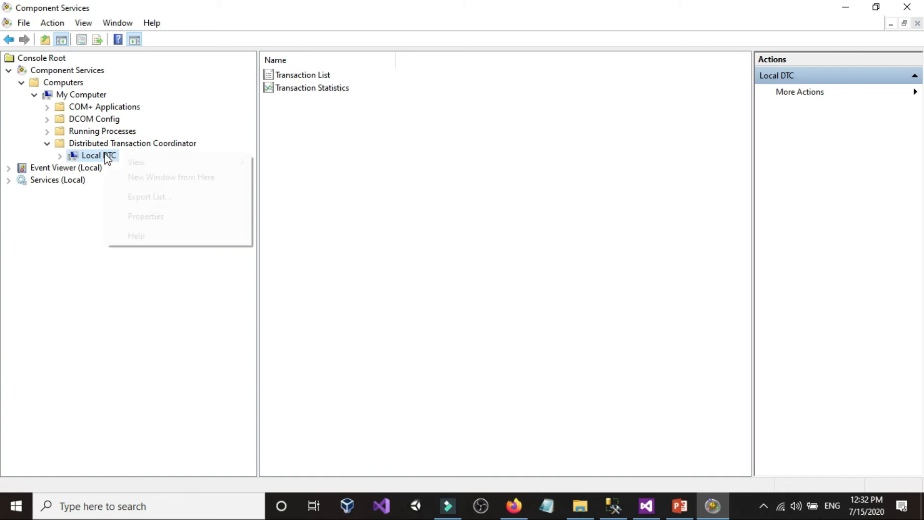
pyautogui.click(153, 216)
pyautogui.click(406, 107)
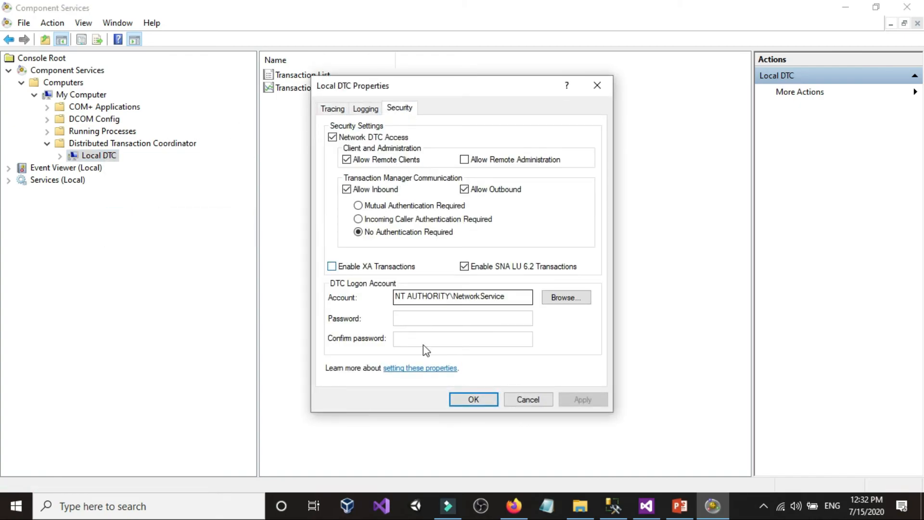
pyautogui.click(459, 399)
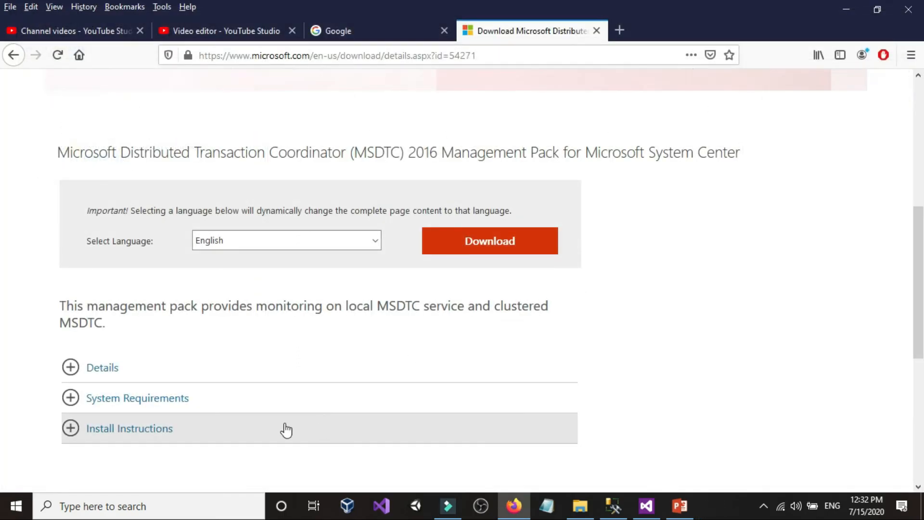
# Open Services through Windows search and check the status of the Distributed Transaction Coordinator service
pyautogui.click(126, 503)
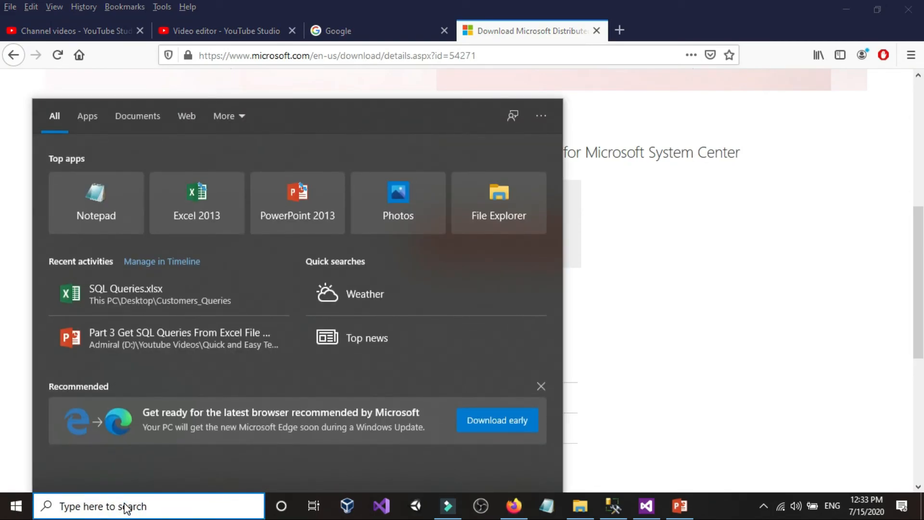
pyautogui.write('serv')
pyautogui.click(129, 178)
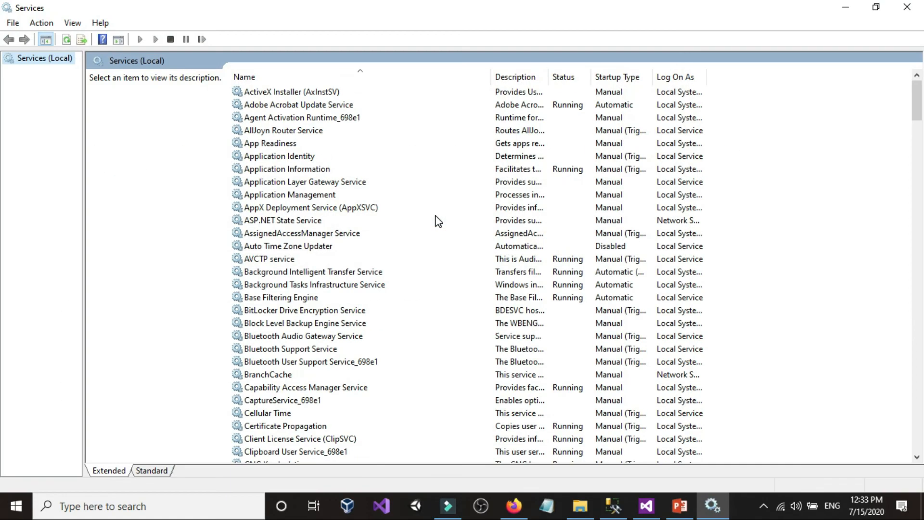
pyautogui.click(286, 131)
pyautogui.press('d')
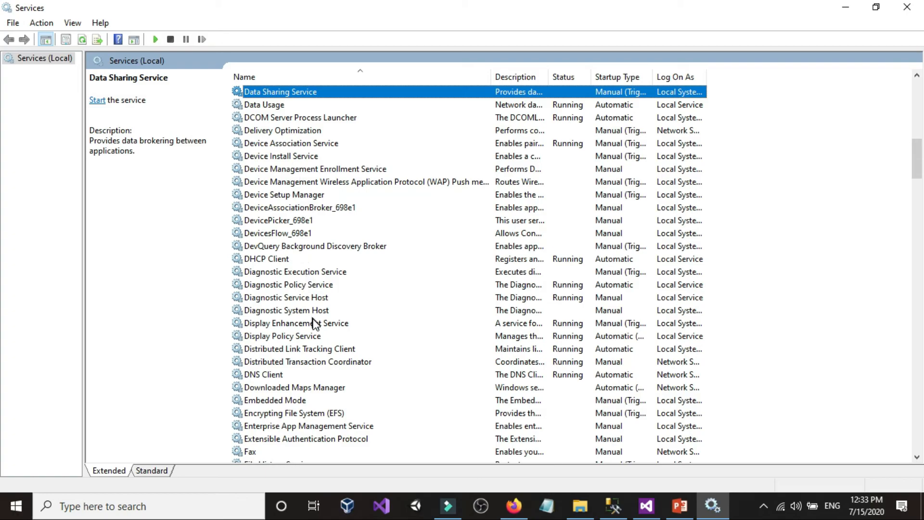
pyautogui.scroll(-1, 316, 326)
pyautogui.click(267, 327)
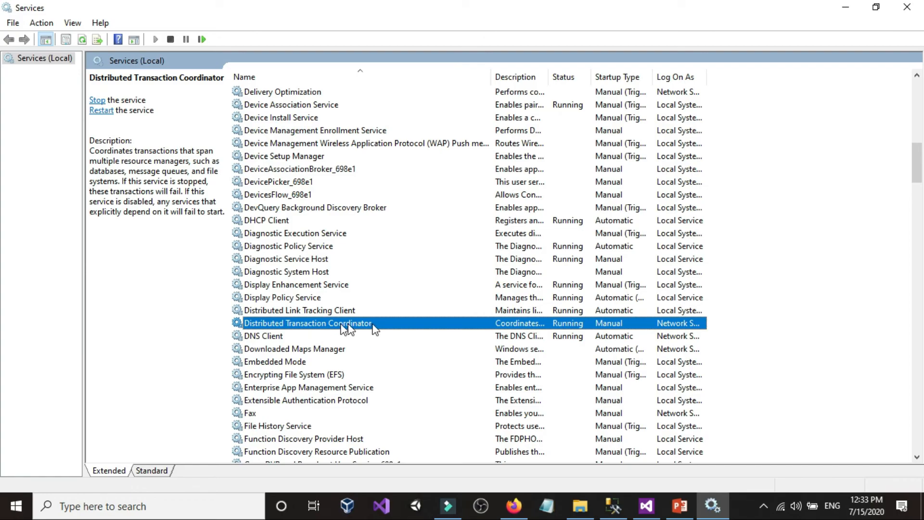
pyautogui.rightClick(473, 324)
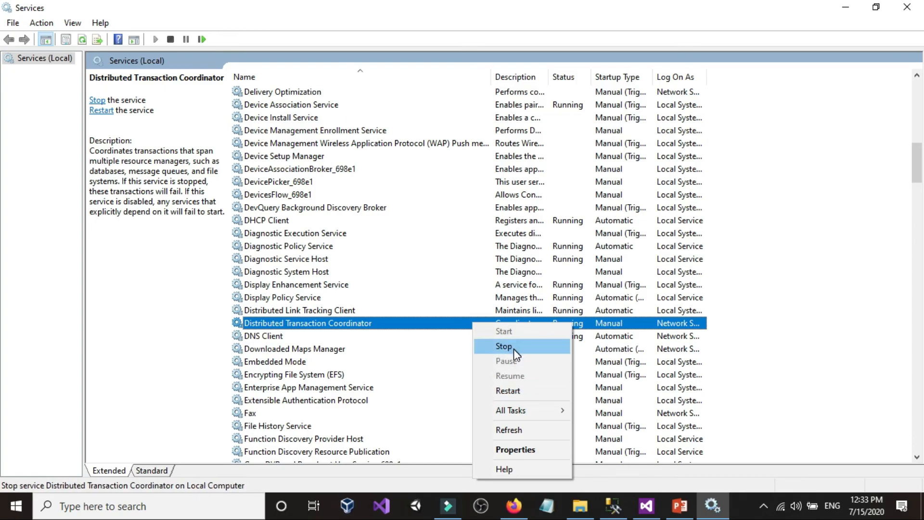
pyautogui.click(432, 327)
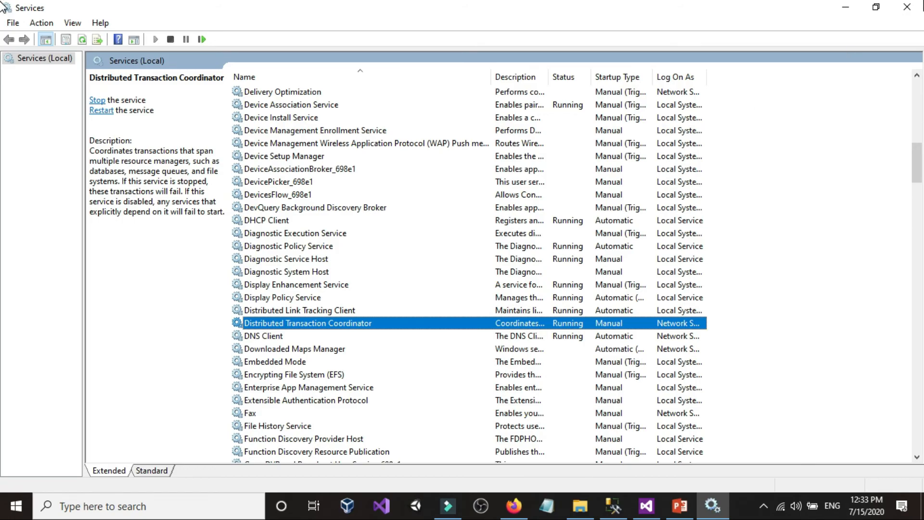
# Close Services, switch to Visual Studio and stop debugging the package from its control flow
pyautogui.click(907, 7)
pyautogui.click(638, 507)
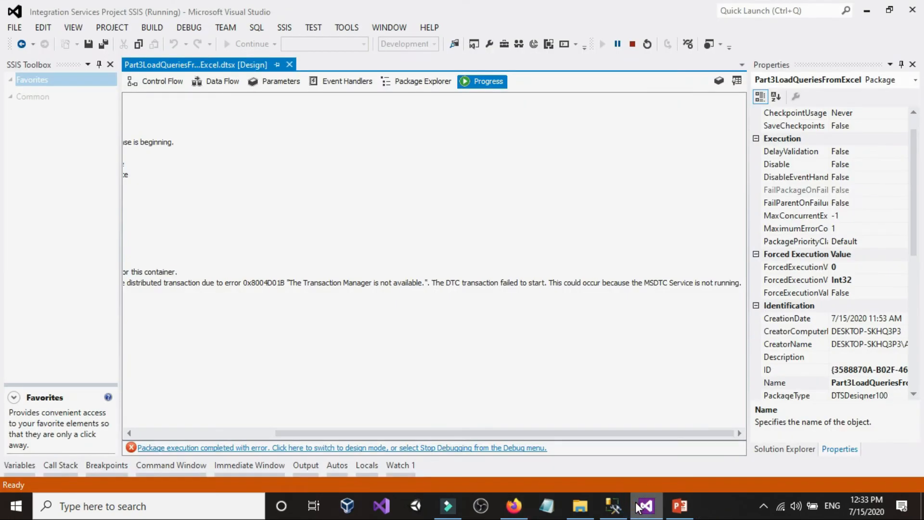
pyautogui.click(455, 194)
pyautogui.click(159, 82)
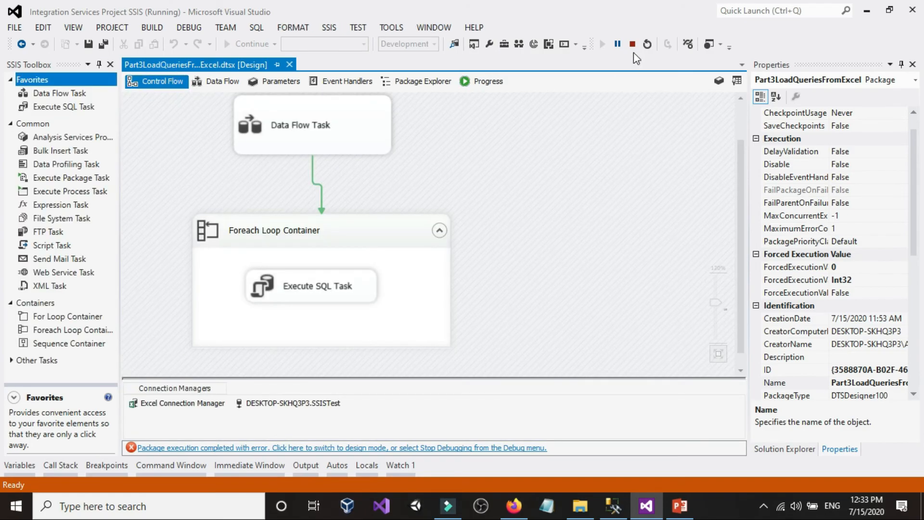
pyautogui.click(635, 45)
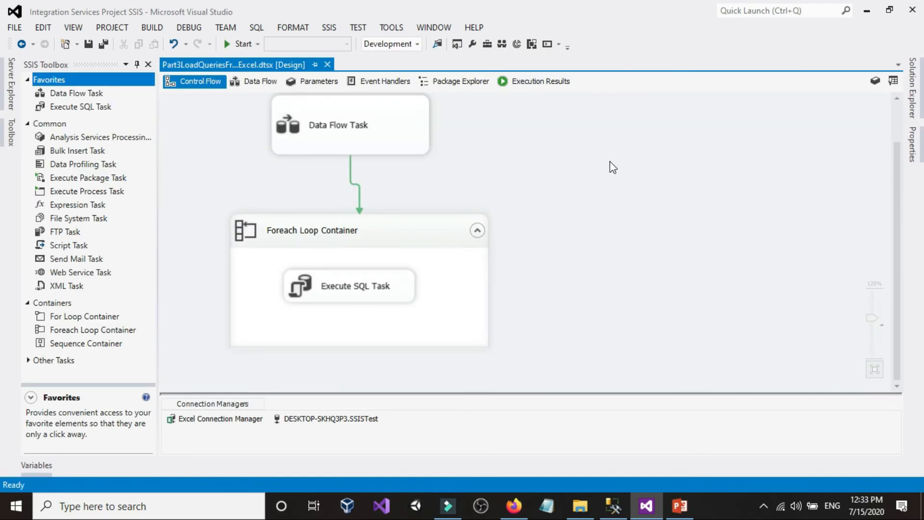
# Check the package's TransactionOption property and run the package again
pyautogui.rightClick(604, 147)
pyautogui.click(665, 453)
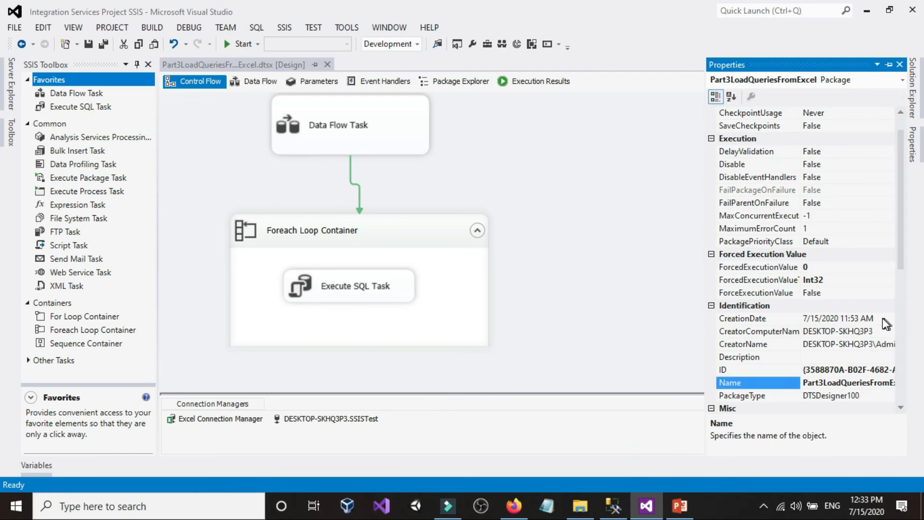
pyautogui.scroll(-5, 876, 347)
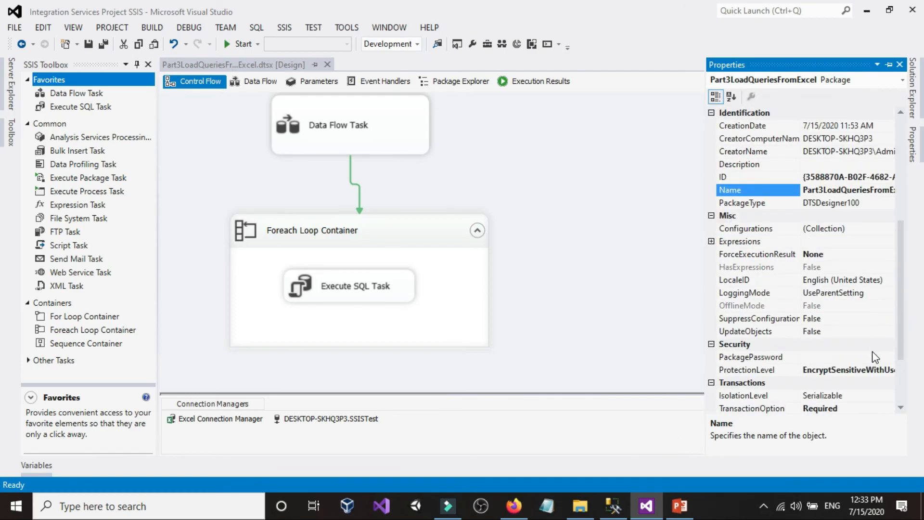
pyautogui.click(511, 119)
pyautogui.click(242, 43)
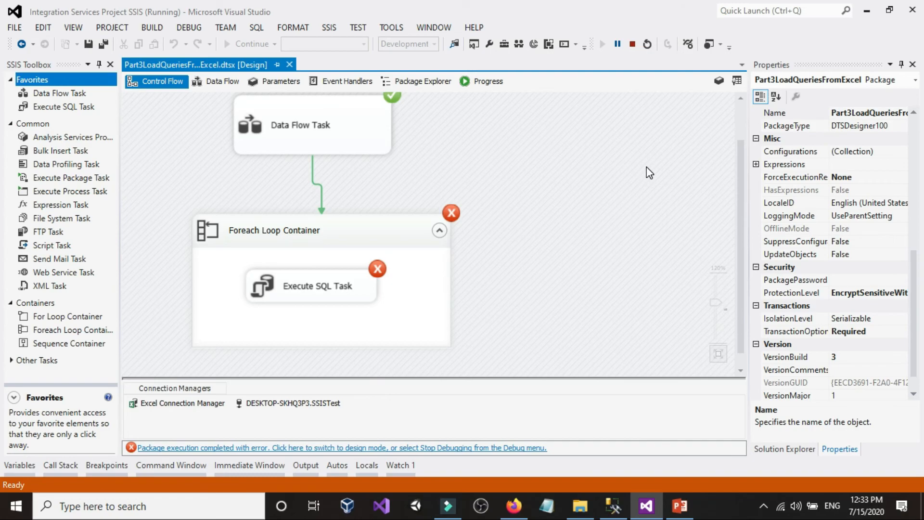
# Examine the package's execution progress log for the Execute SQL Task queries, errors and distributed transaction entries
pyautogui.click(491, 80)
pyautogui.scroll(-9, 501, 303)
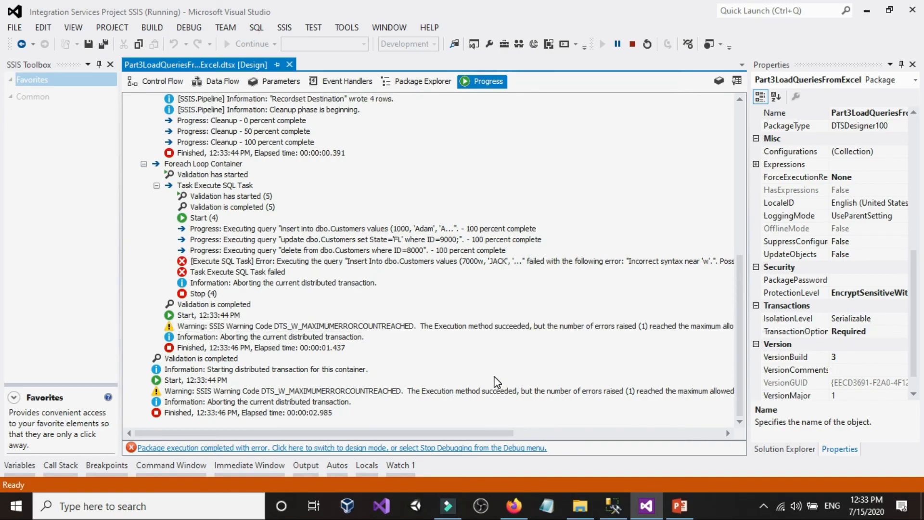
pyautogui.scroll(4, 496, 378)
pyautogui.scroll(-3, 499, 378)
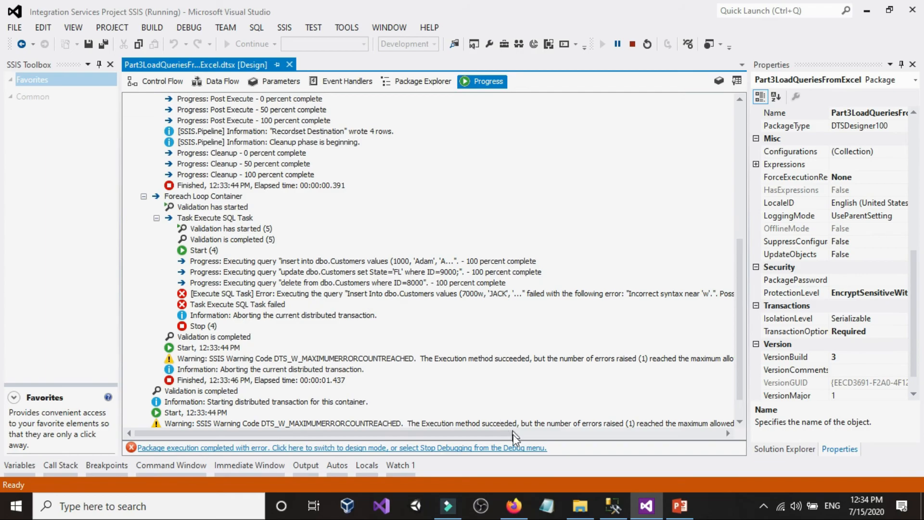
# Switch to SQL Server Management Studio and execute only the select query on dbo.Customers
pyautogui.click(612, 506)
pyautogui.scroll(2, 174, 126)
pyautogui.click(255, 124)
pyautogui.hotkey('shift', 'Home')
pyautogui.click(193, 53)
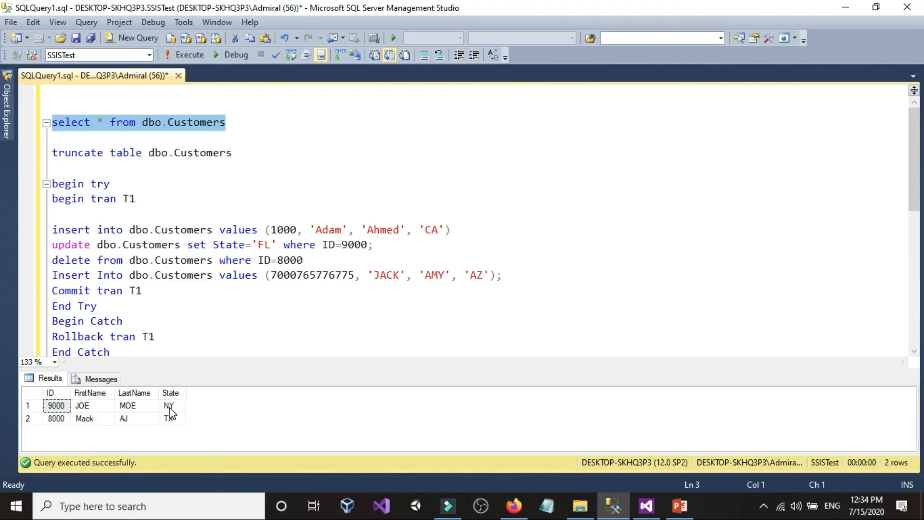
# Compare the script's insert, update and delete statements with the returned dbo.Customers rows to check the rollback
pyautogui.click(242, 264)
pyautogui.scroll(-3, 241, 262)
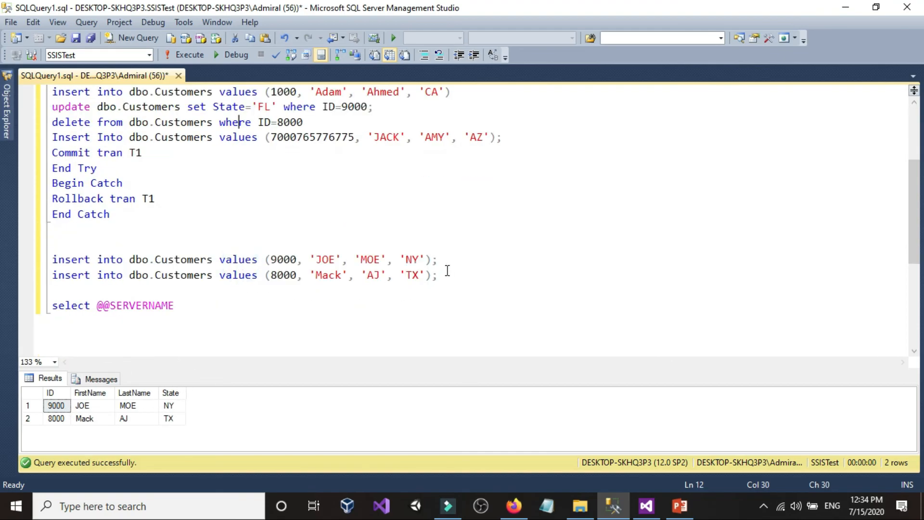
pyautogui.moveTo(52, 259); pyautogui.dragTo(443, 274)
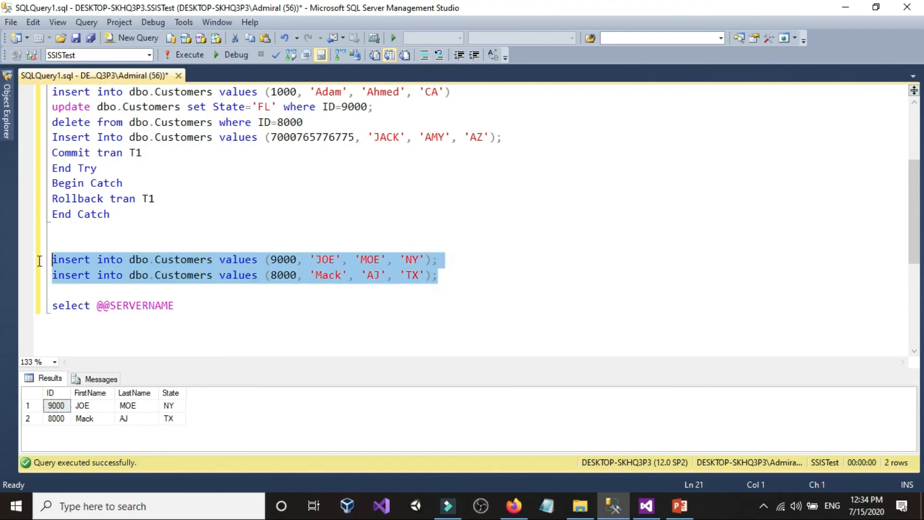
pyautogui.click(175, 274)
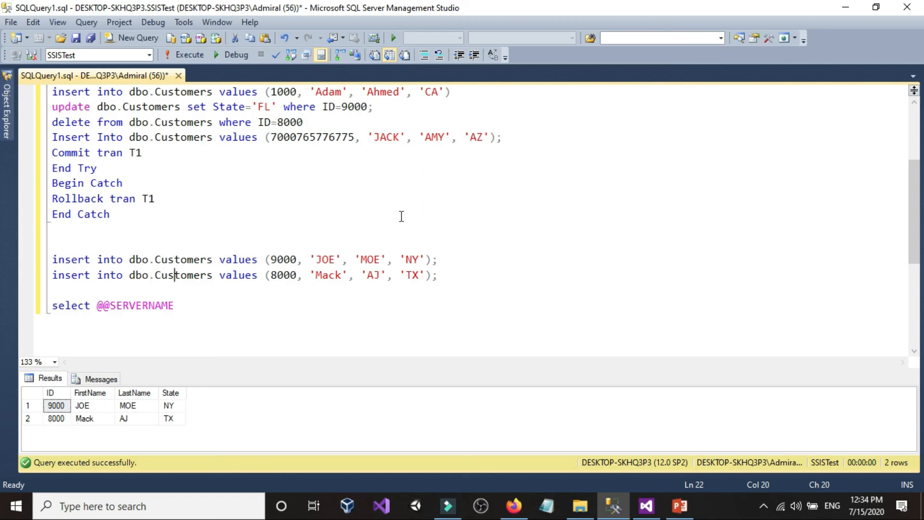
pyautogui.scroll(1, 403, 214)
pyautogui.scroll(1, 403, 213)
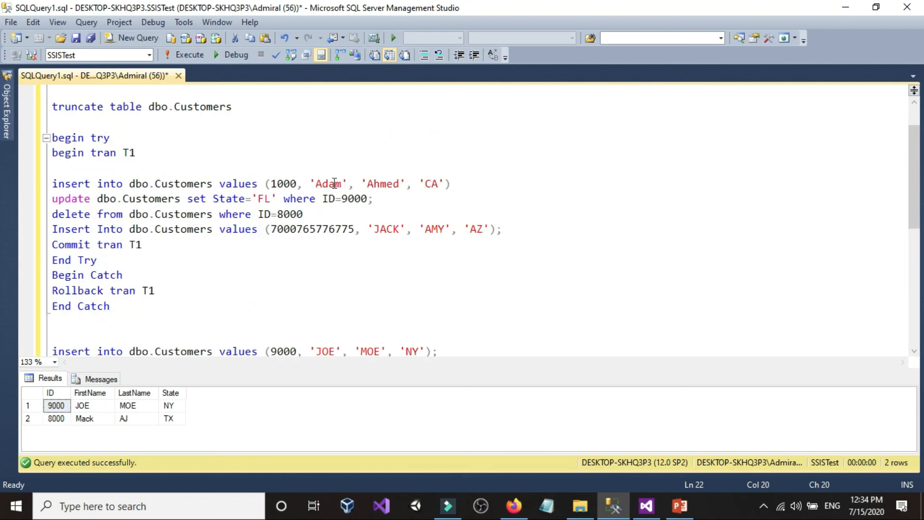
pyautogui.moveTo(290, 183)
pyautogui.mouseDown()
pyautogui.moveTo(271, 184)
pyautogui.moveTo(292, 185)
pyautogui.mouseUp()
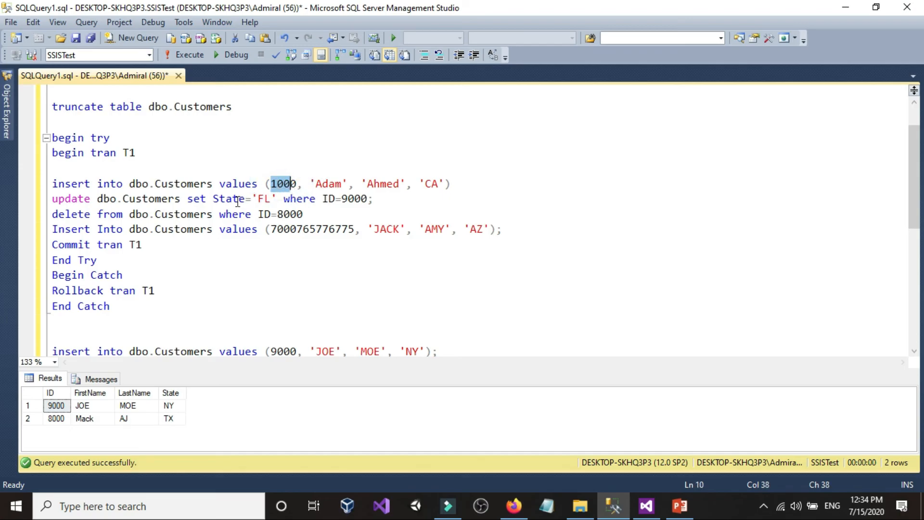
pyautogui.click(264, 199)
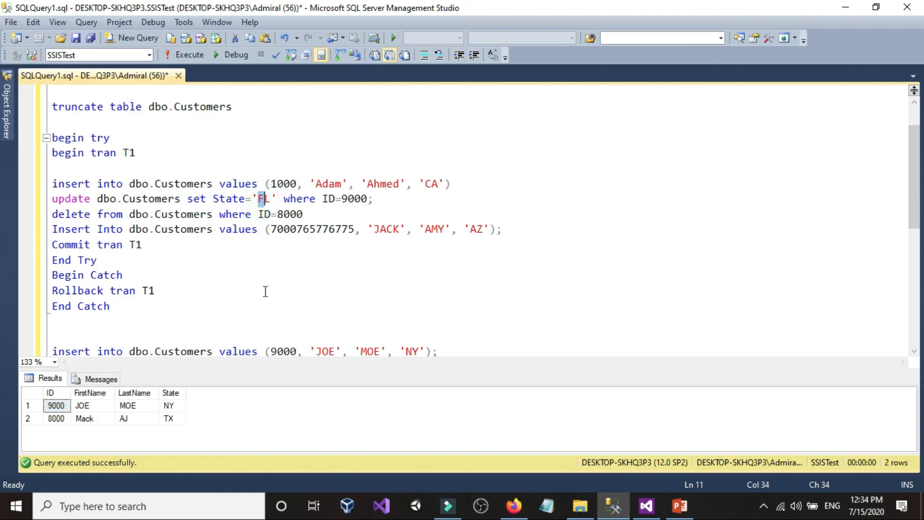
pyautogui.click(169, 405)
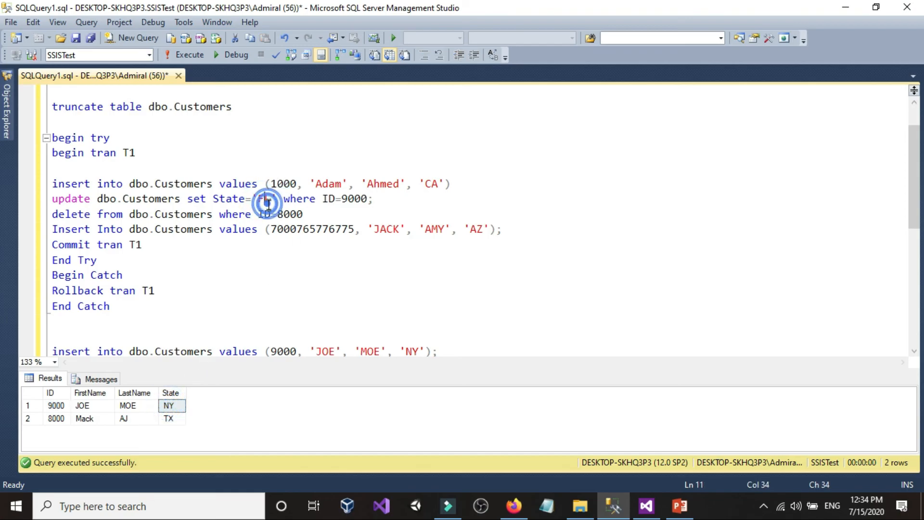
pyautogui.click(301, 215)
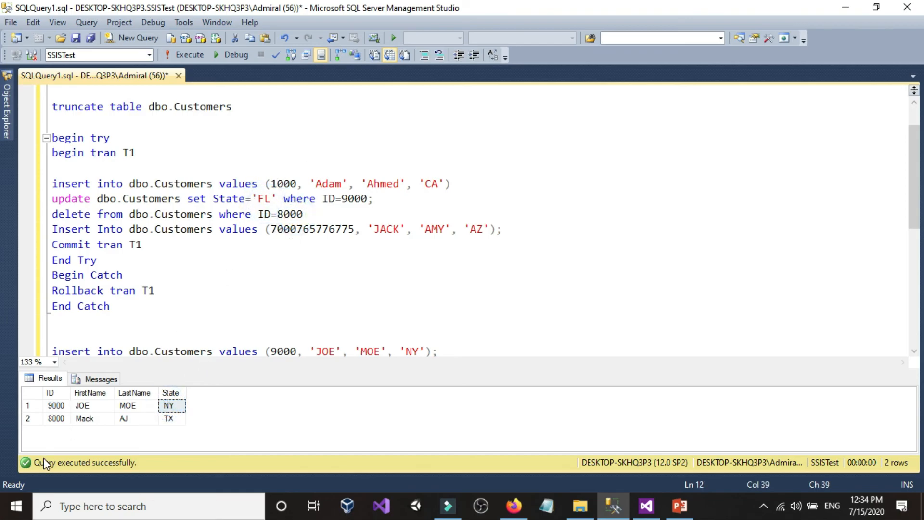
# Check the ID 8000 row against the script's delete and last insert statements, and switch to Visual Studio to view the package's control flow
pyautogui.click(54, 422)
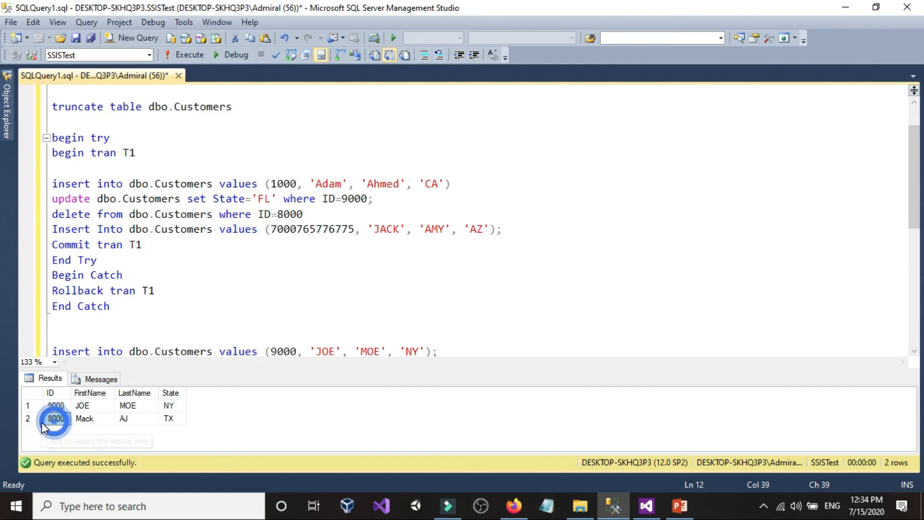
pyautogui.click(353, 231)
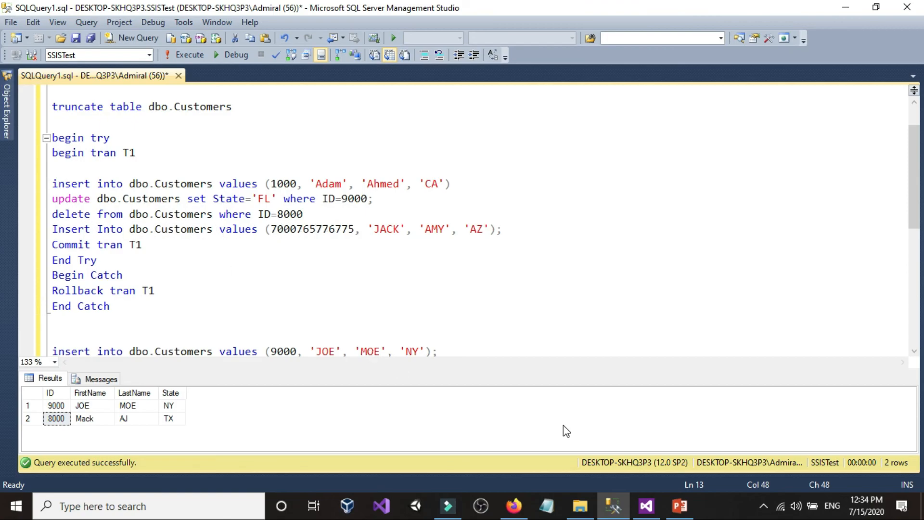
pyautogui.click(646, 506)
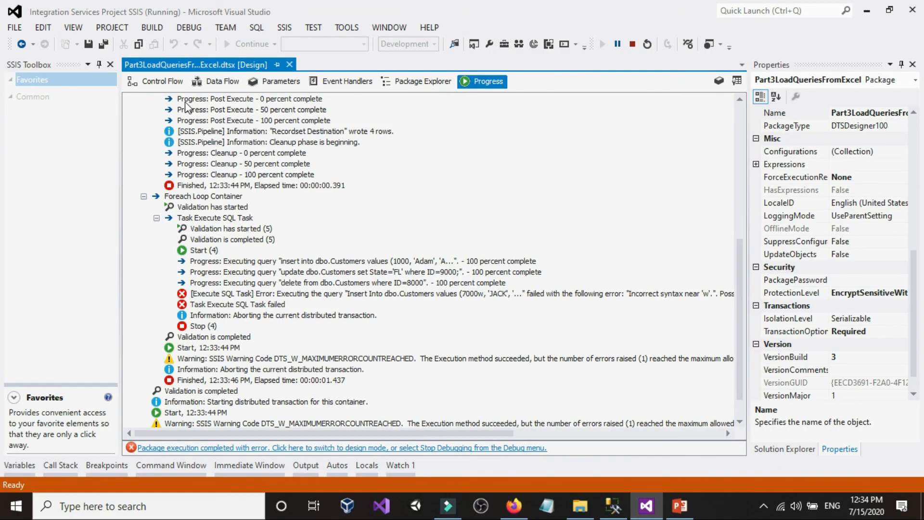
pyautogui.click(162, 81)
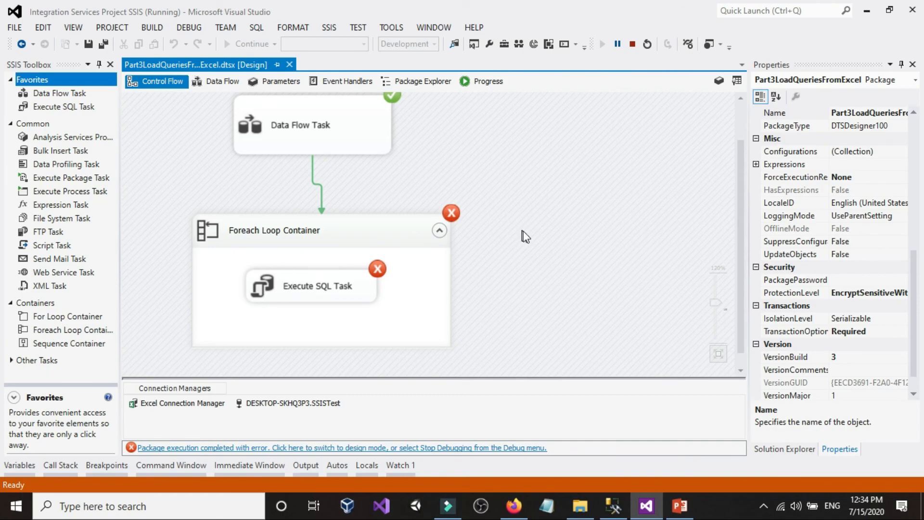
pyautogui.click(591, 509)
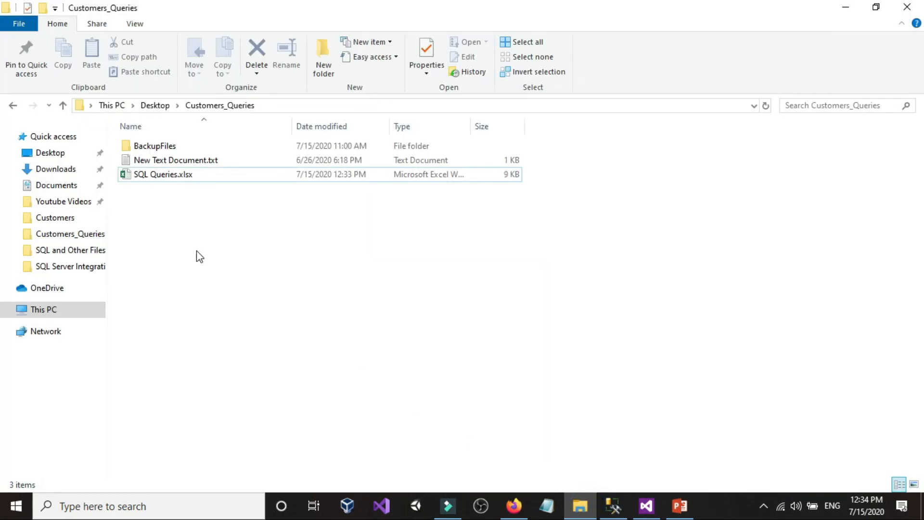
pyautogui.click(616, 504)
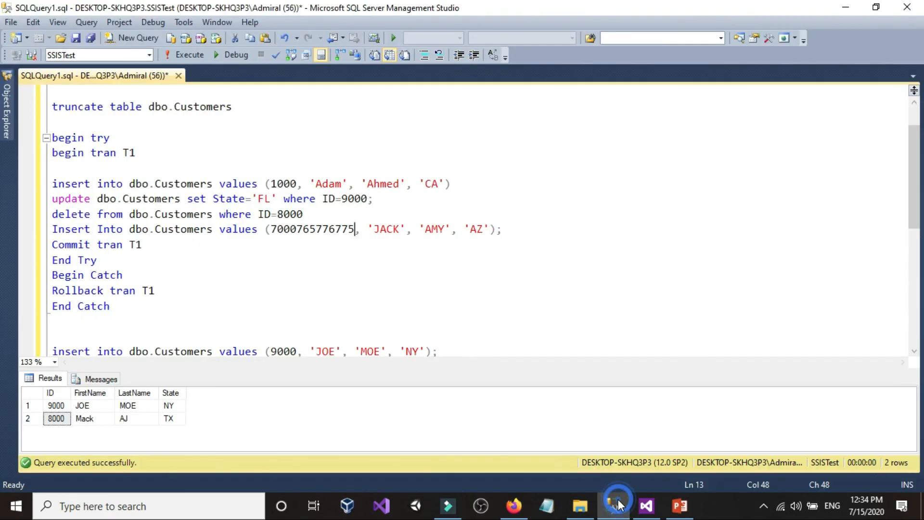
pyautogui.click(12, 22)
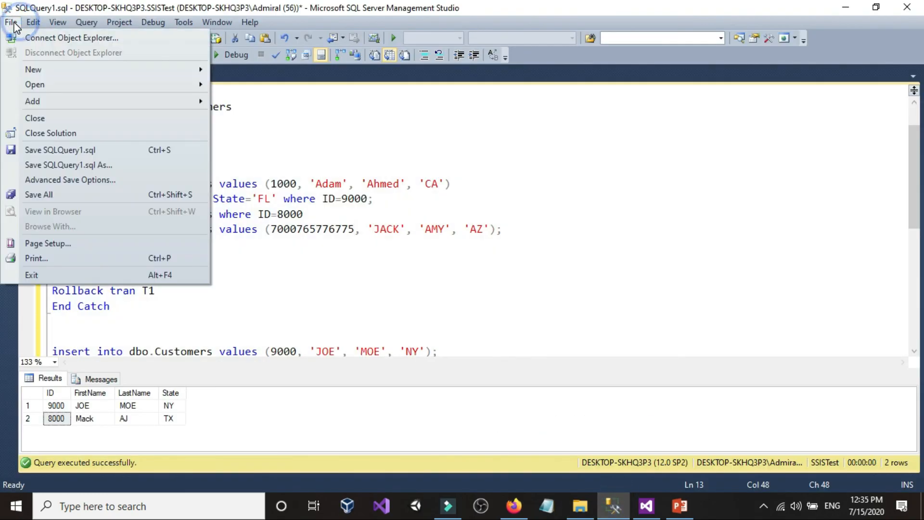
pyautogui.click(114, 164)
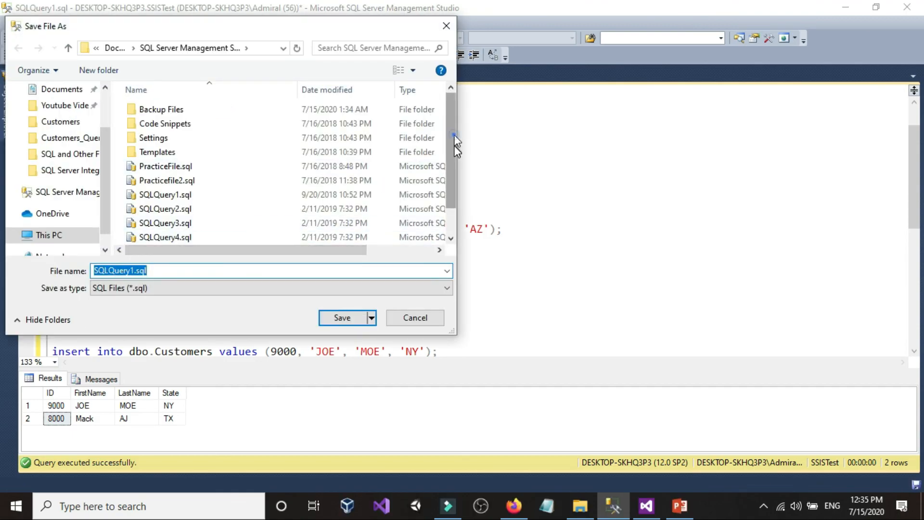
pyautogui.scroll(-1, 402, 177)
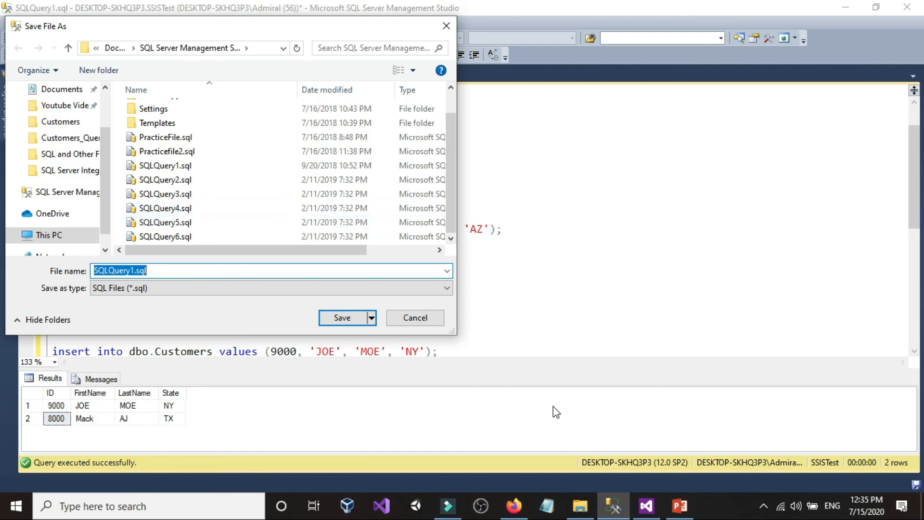
pyautogui.click(575, 503)
pyautogui.click(165, 179)
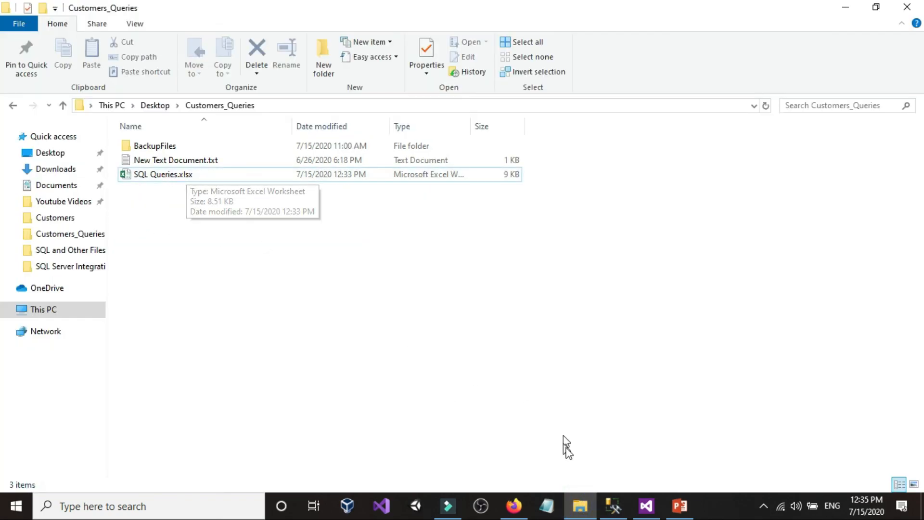
pyautogui.click(613, 505)
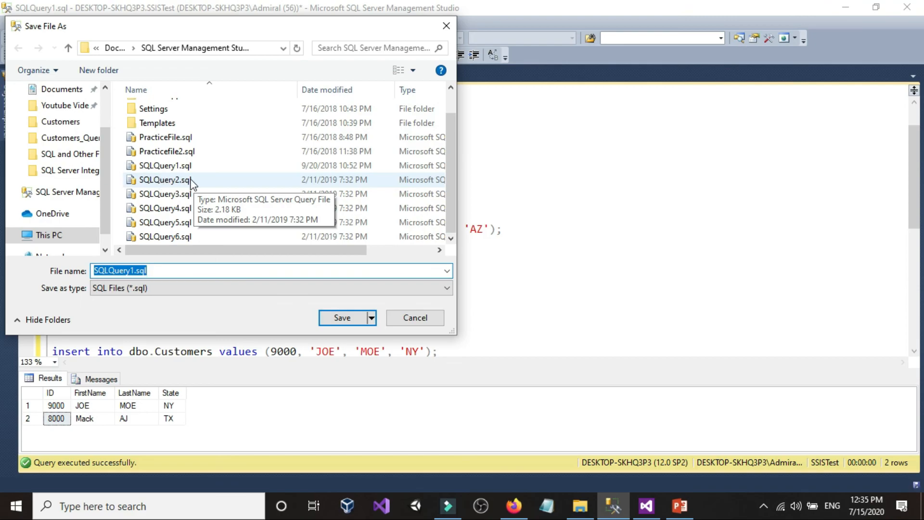
pyautogui.click(416, 318)
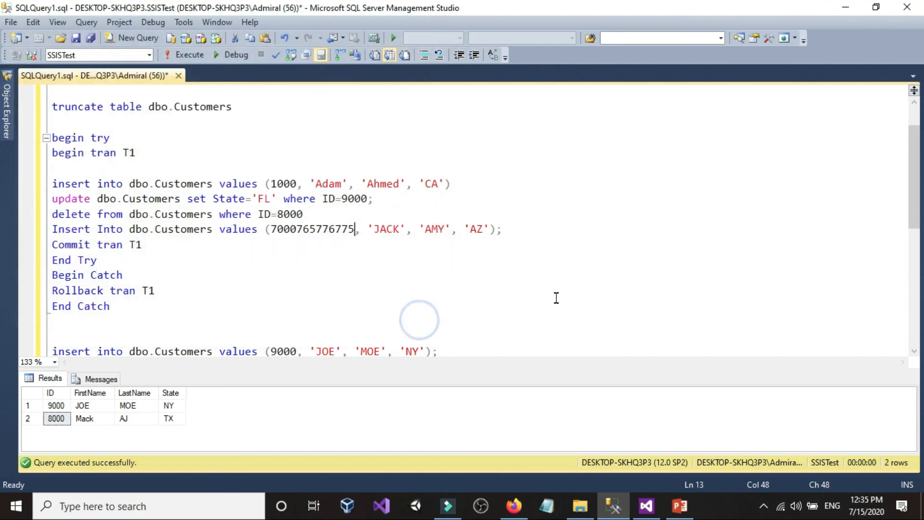
# Switch to Visual Studio, review the package's TransactionOption property and stop the debugging run
pyautogui.click(645, 508)
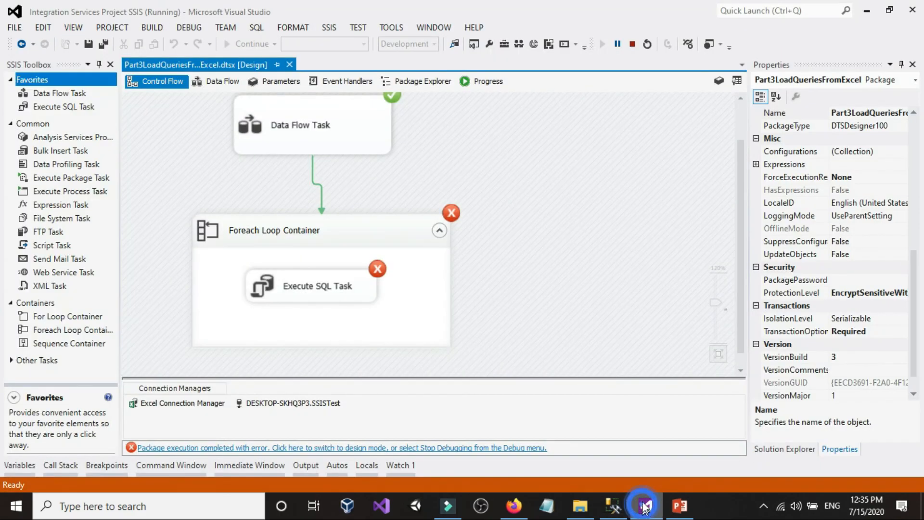
pyautogui.rightClick(574, 184)
pyautogui.click(622, 480)
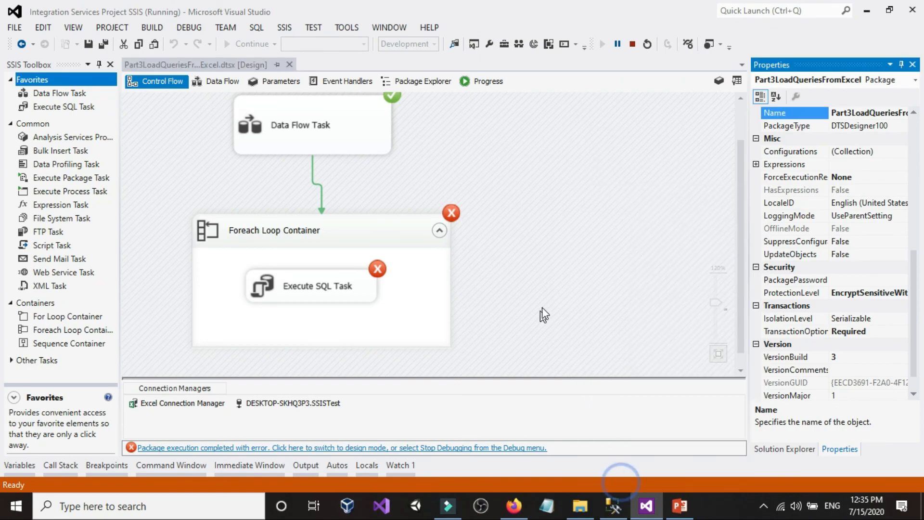
pyautogui.scroll(-1, 780, 289)
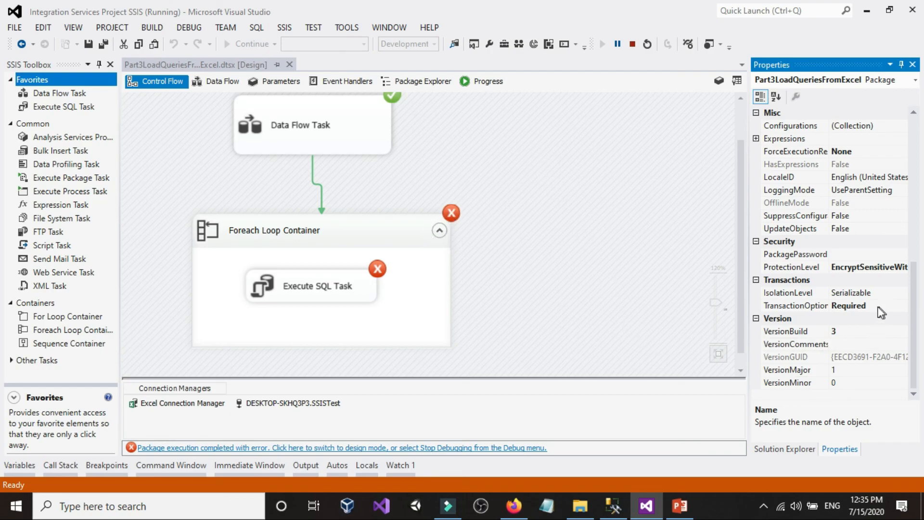
pyautogui.click(633, 44)
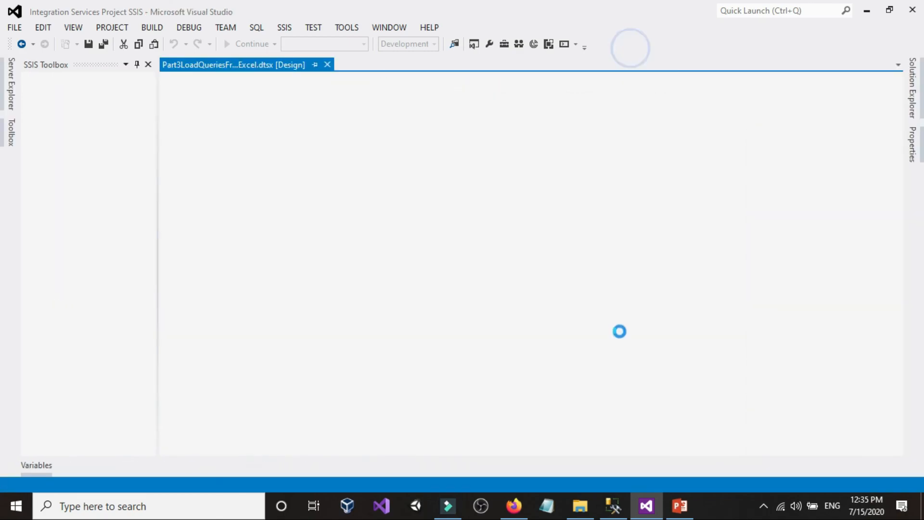